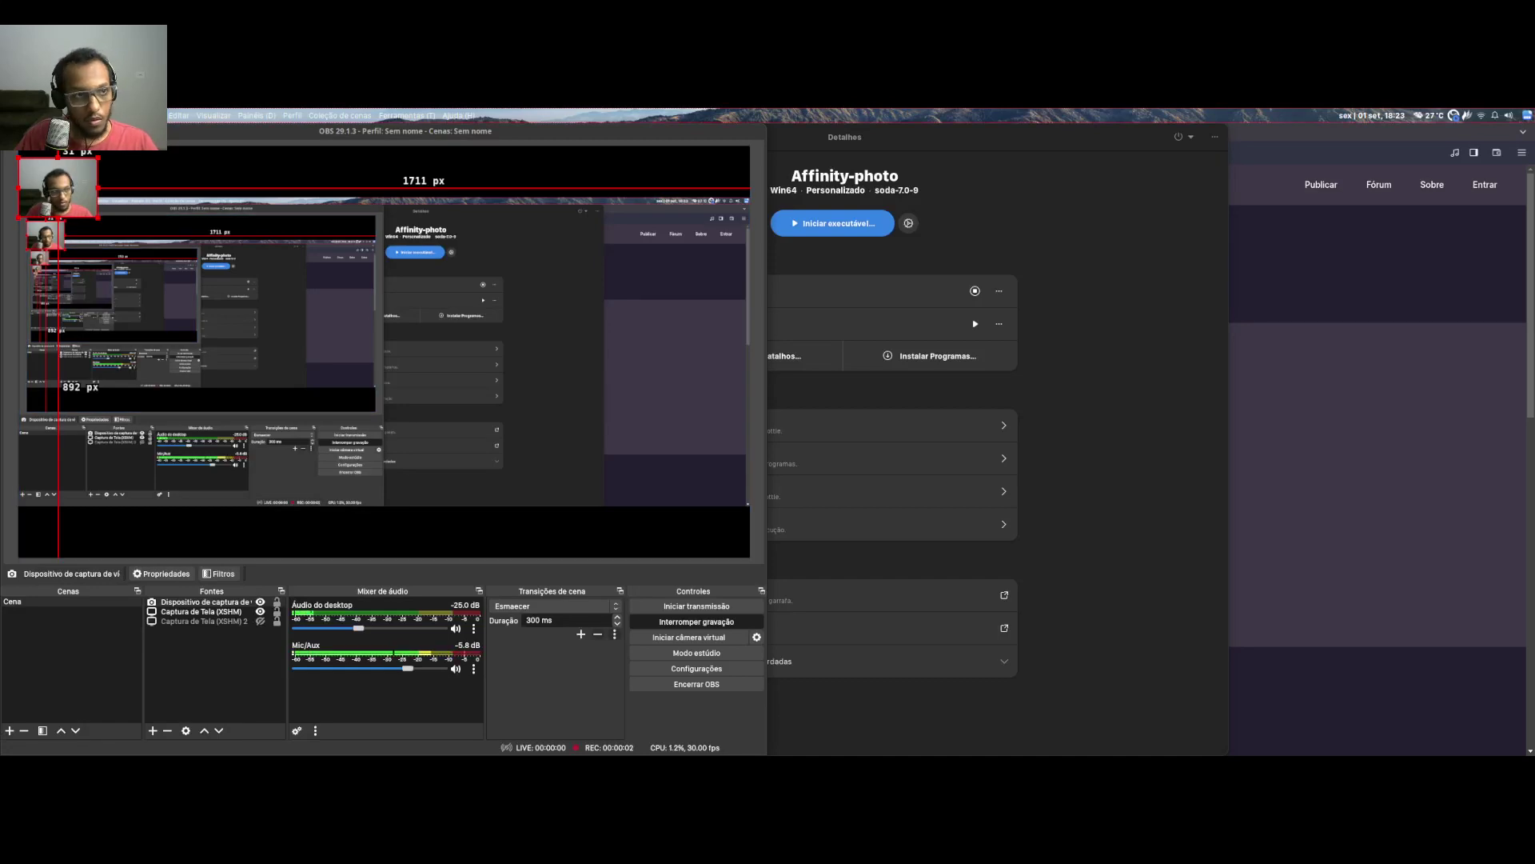
Hide OBS, close the Affinity-photo bottle details, and show Affinity Photo's recent files list
{"action": "key", "text": "super+h"}
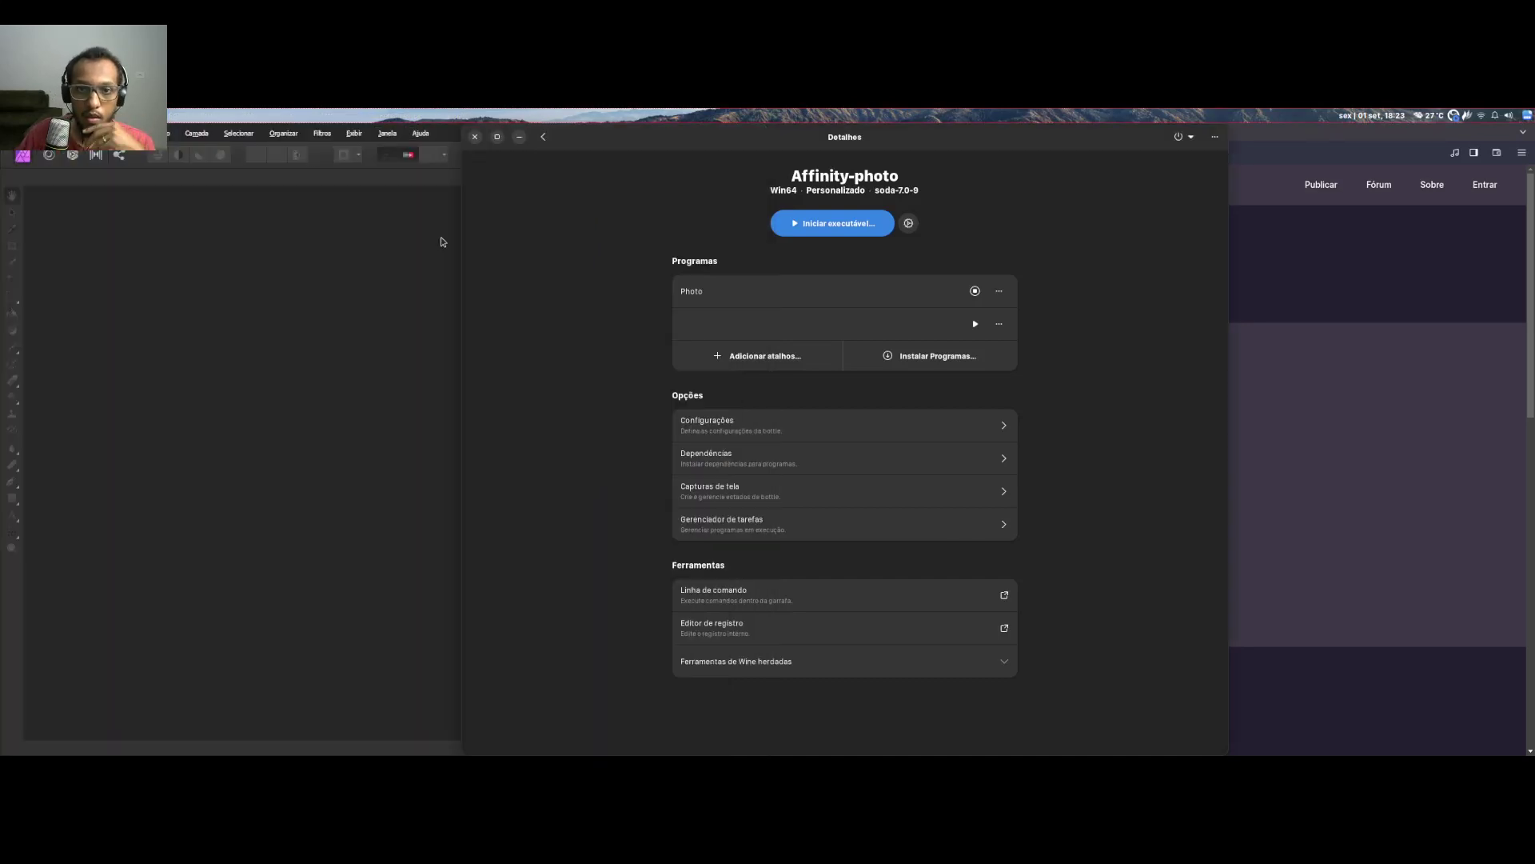
{"action": "left_click", "coordinate": [475, 137]}
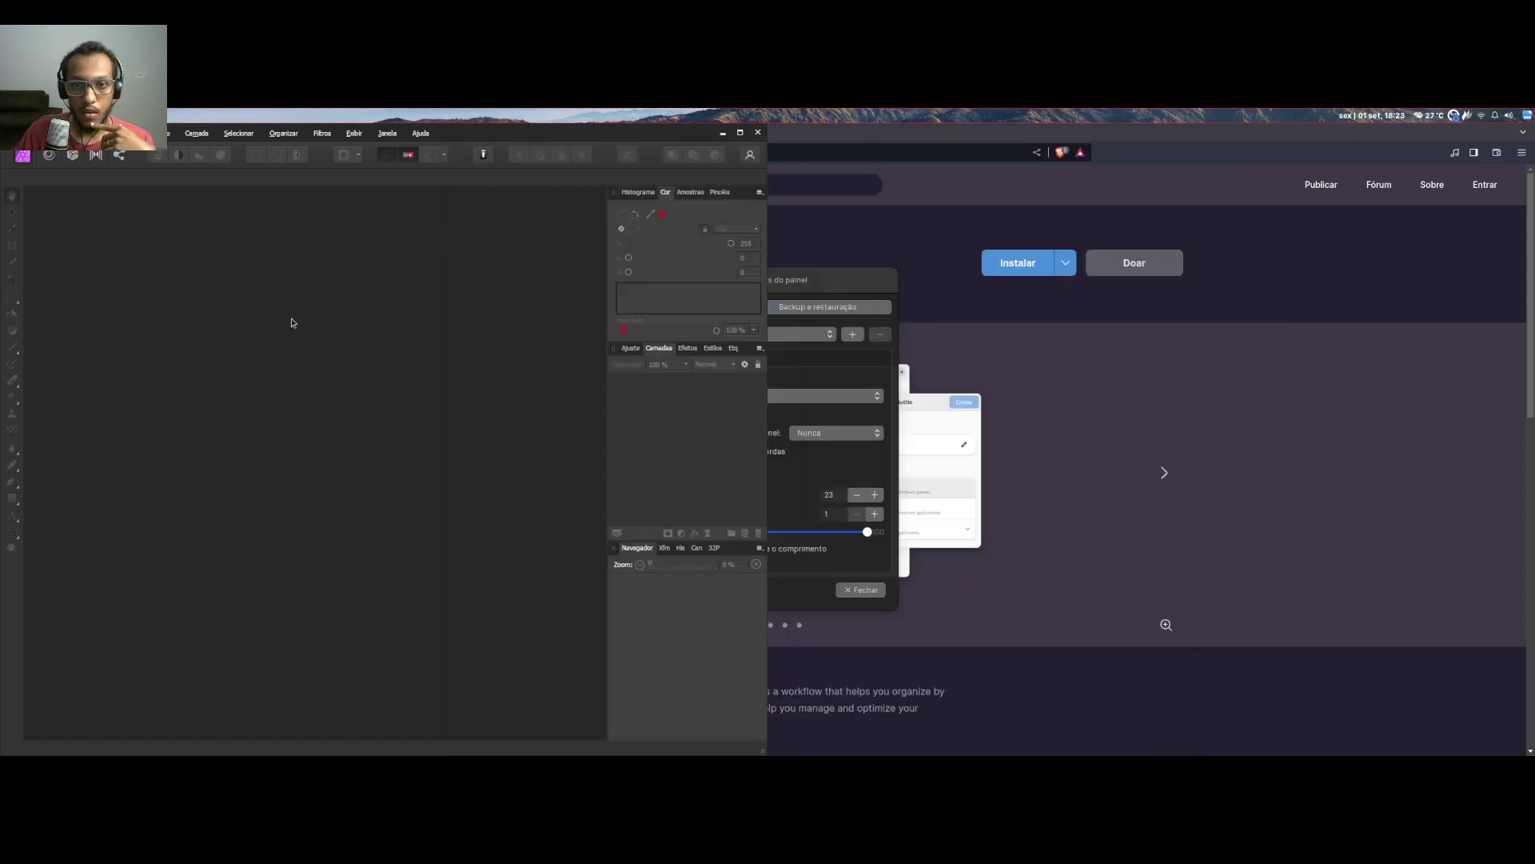
{"action": "left_click", "coordinate": [148, 133]}
{"action": "mouse_move", "coordinate": [72, 272]}
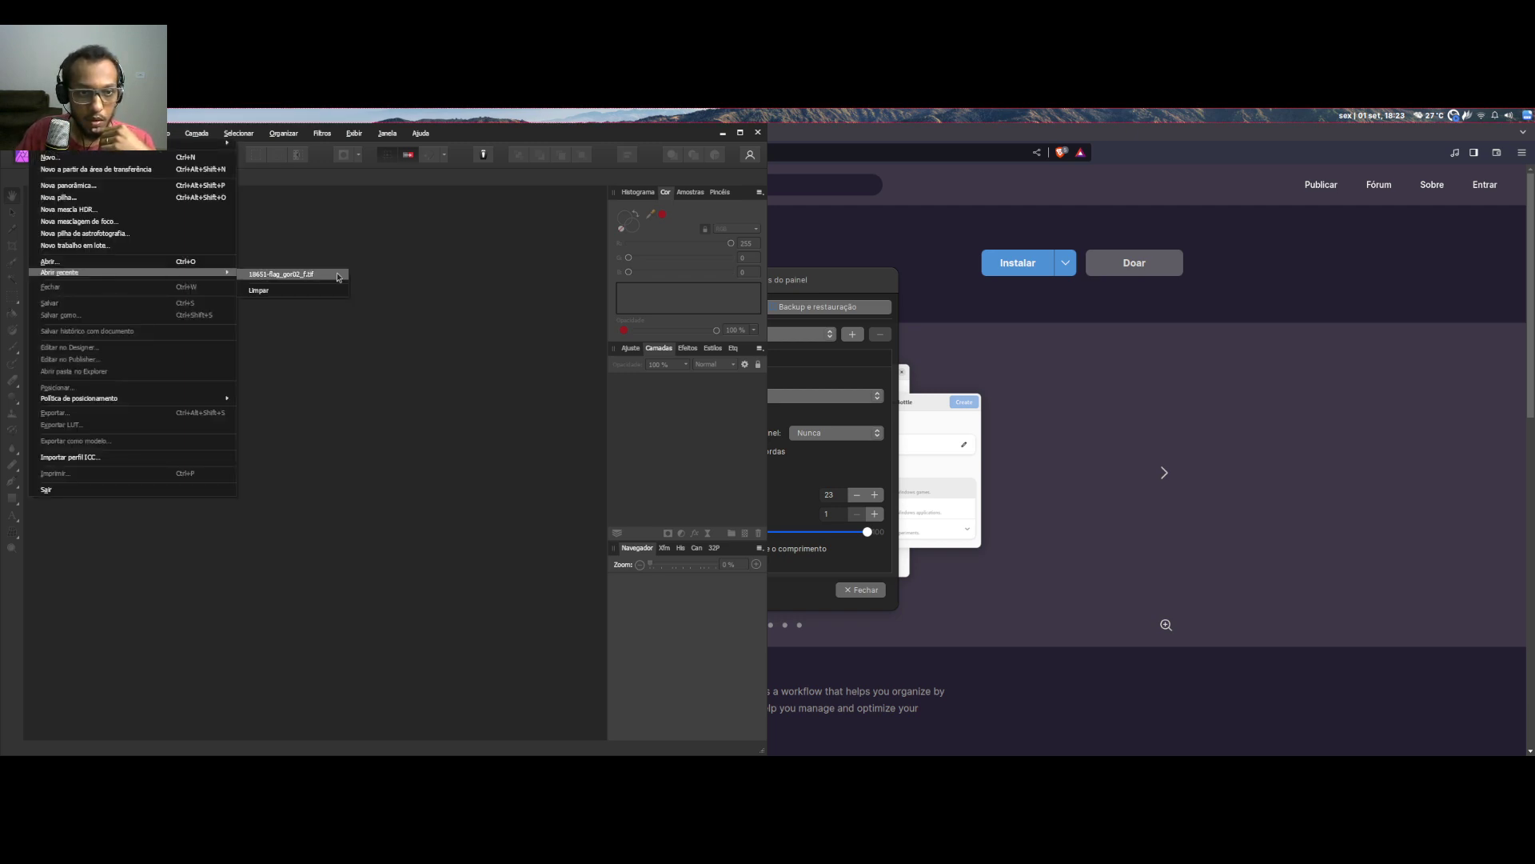
Open the recent flag mockup and edit the embedded LABEL design inside the FLAG group
{"action": "left_click", "coordinate": [339, 276]}
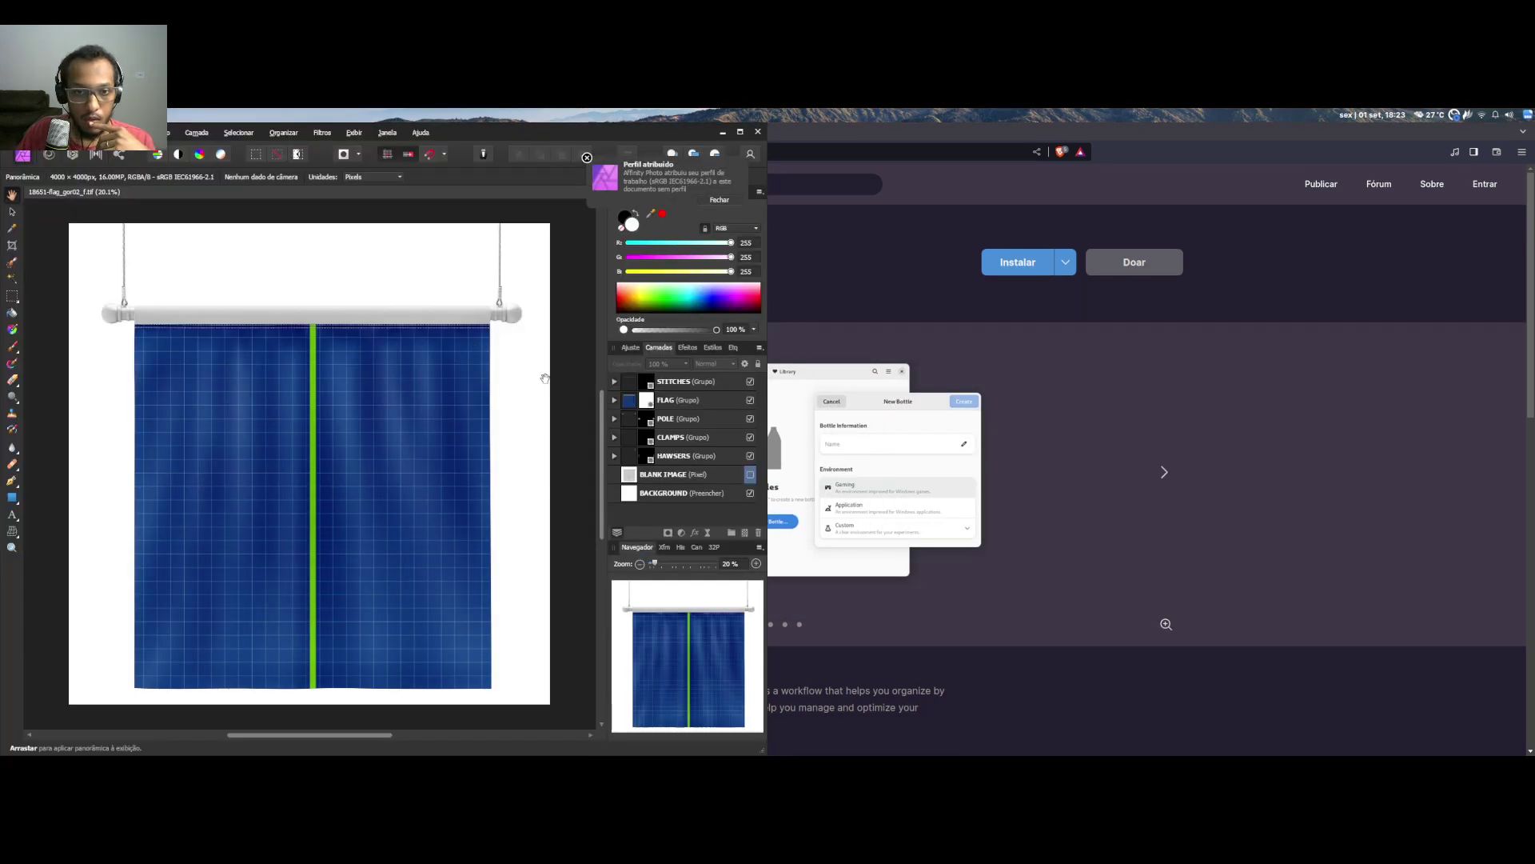
{"action": "left_click", "coordinate": [614, 400]}
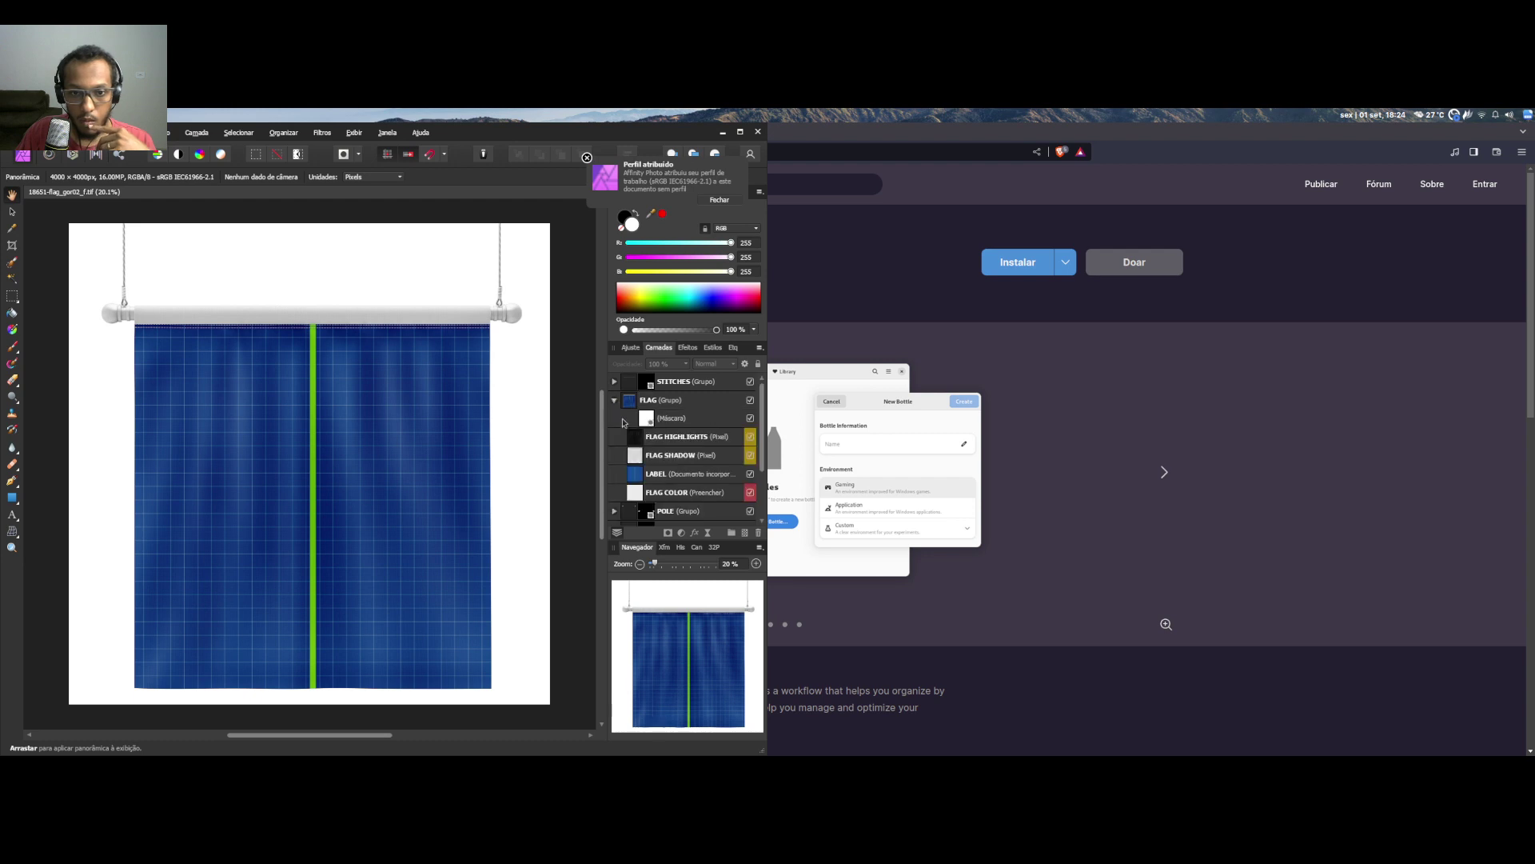
{"action": "double_click", "coordinate": [634, 477]}
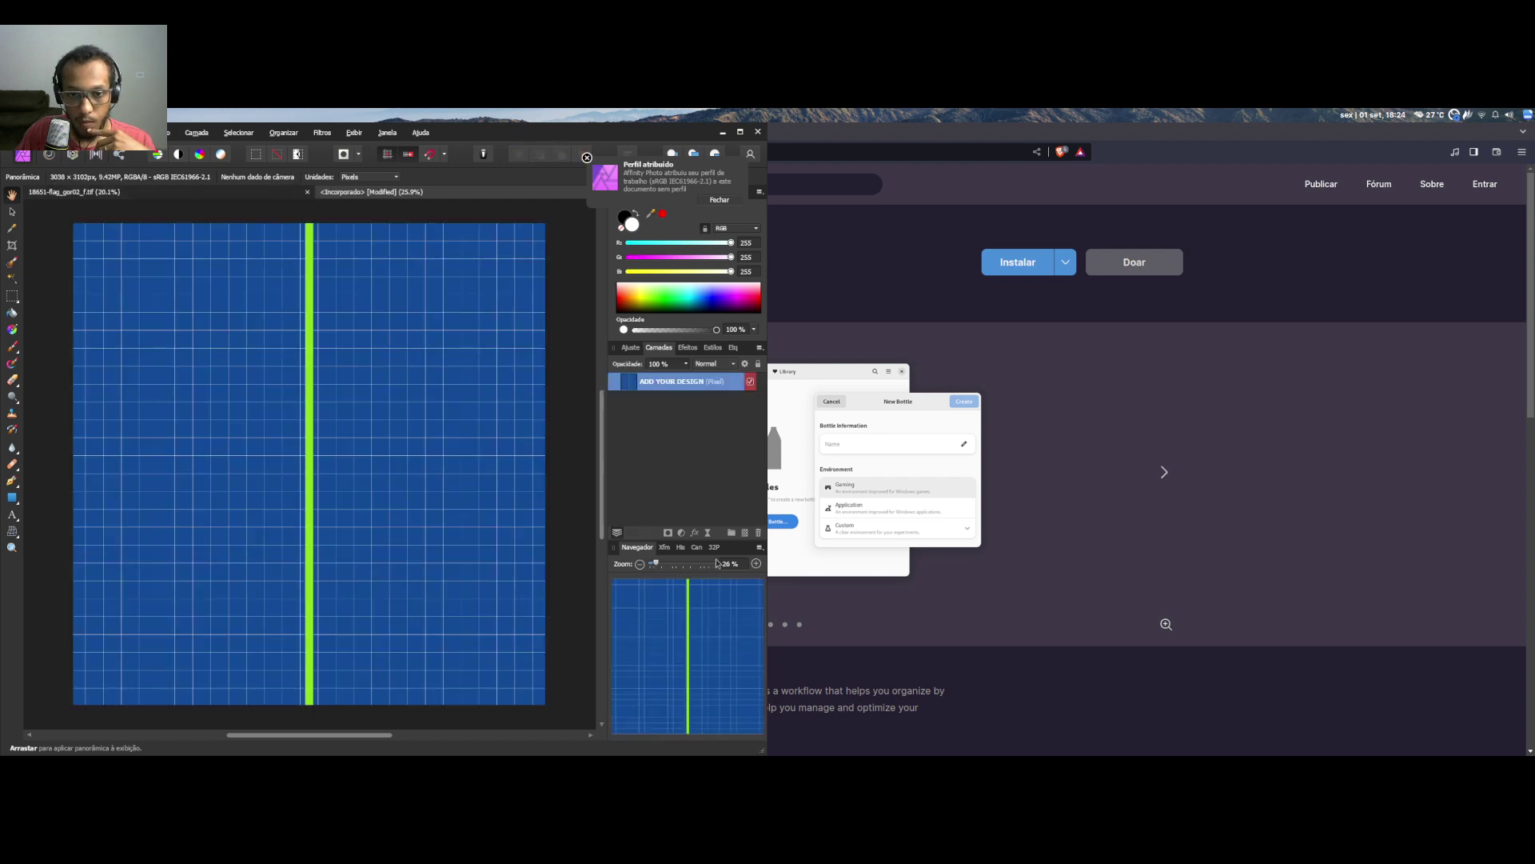
Add a blank Pixel layer, select the Rectangle tool, then switch away from Affinity Photo
{"action": "left_click", "coordinate": [746, 533]}
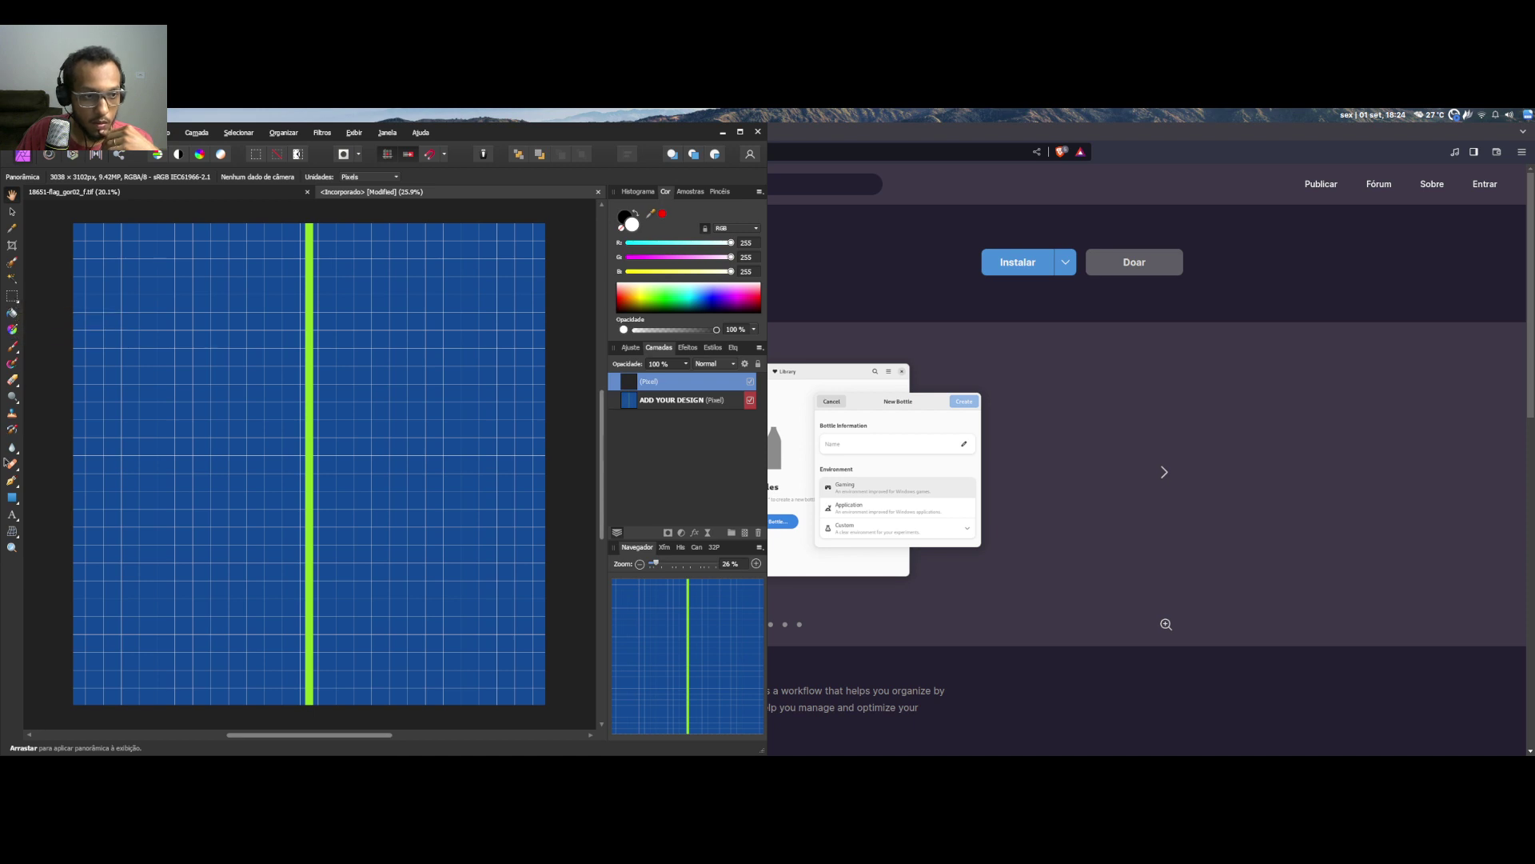
{"action": "left_click", "coordinate": [13, 497]}
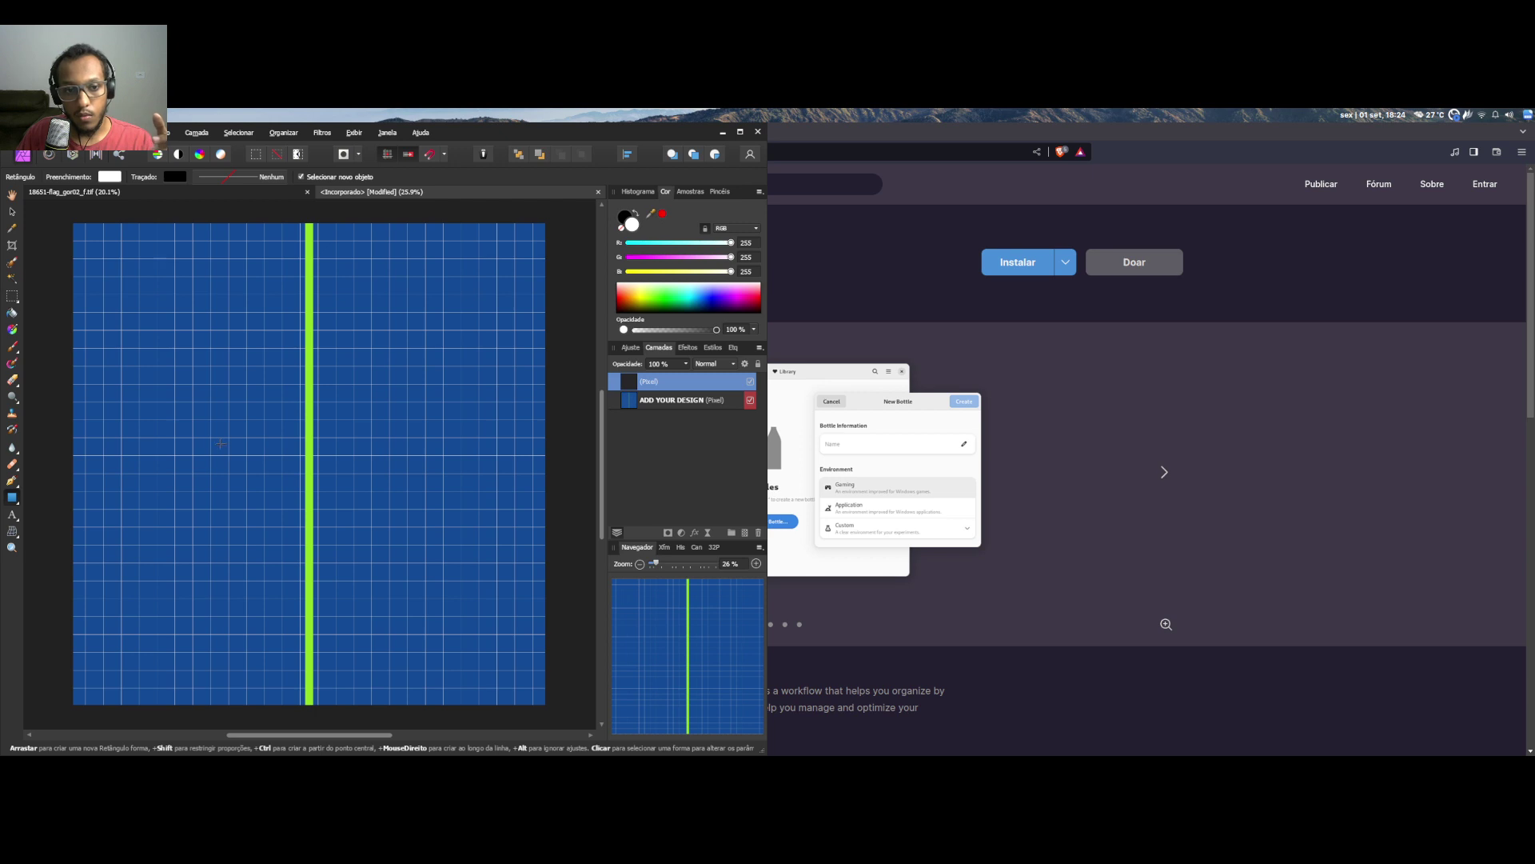
{"action": "key", "text": "alt+Tab"}
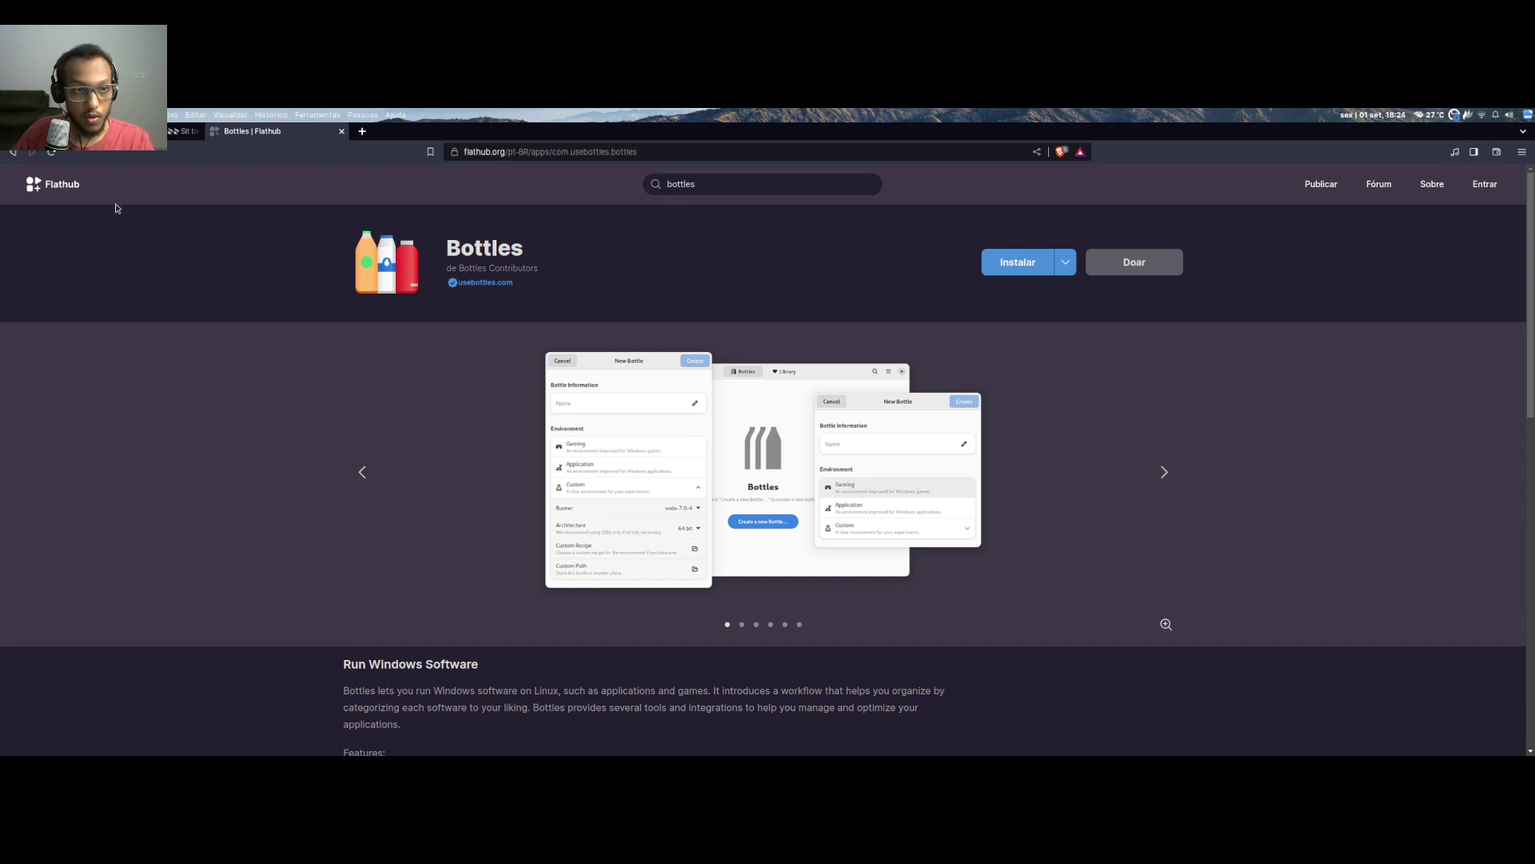
{"action": "left_click", "coordinate": [362, 131]}
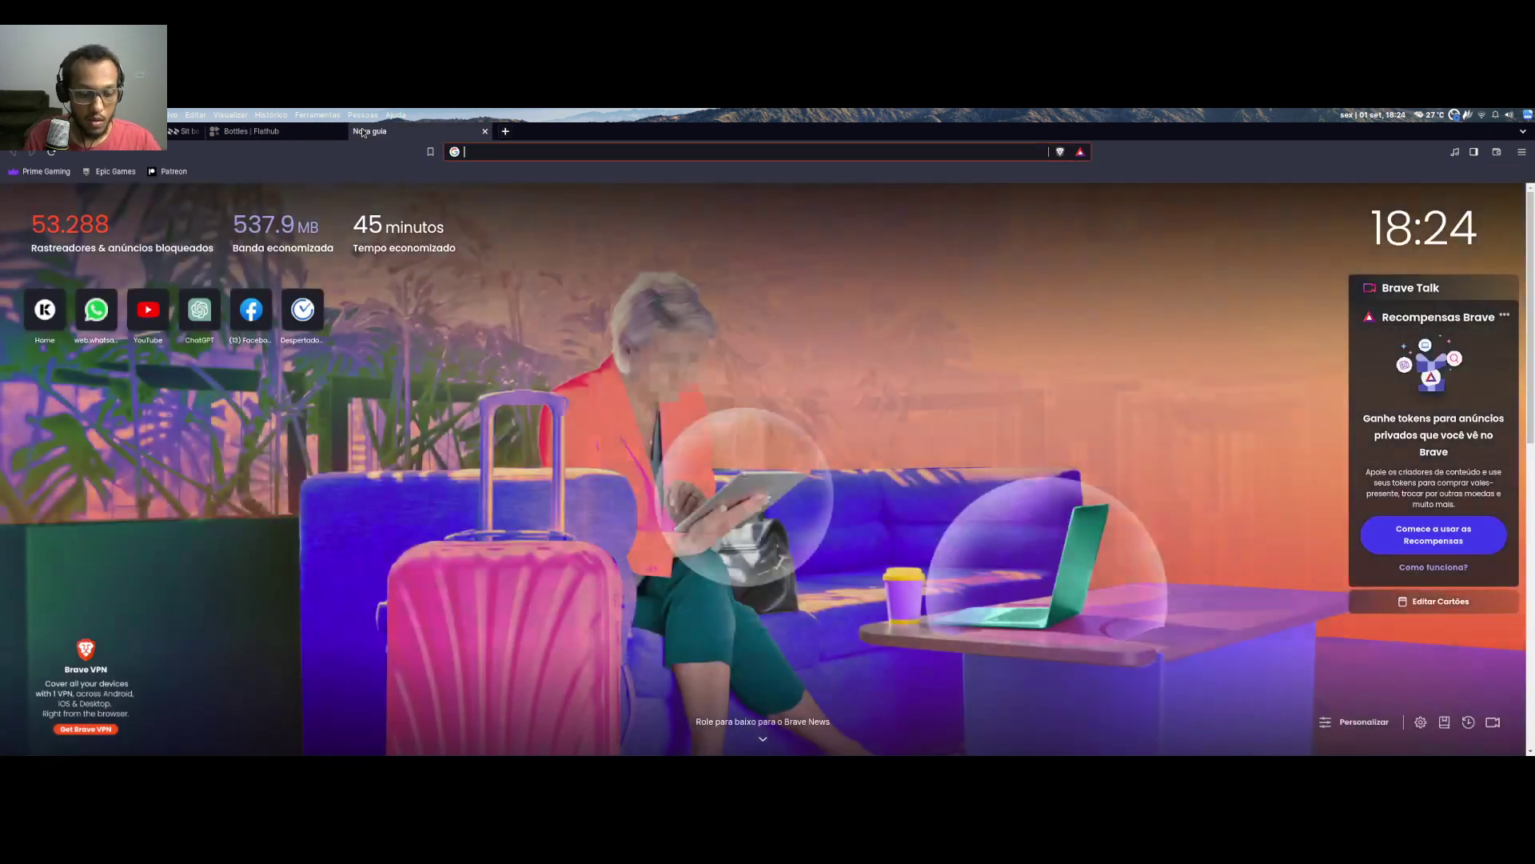
{"action": "type", "text": "flat"}
{"action": "key", "text": "Return"}
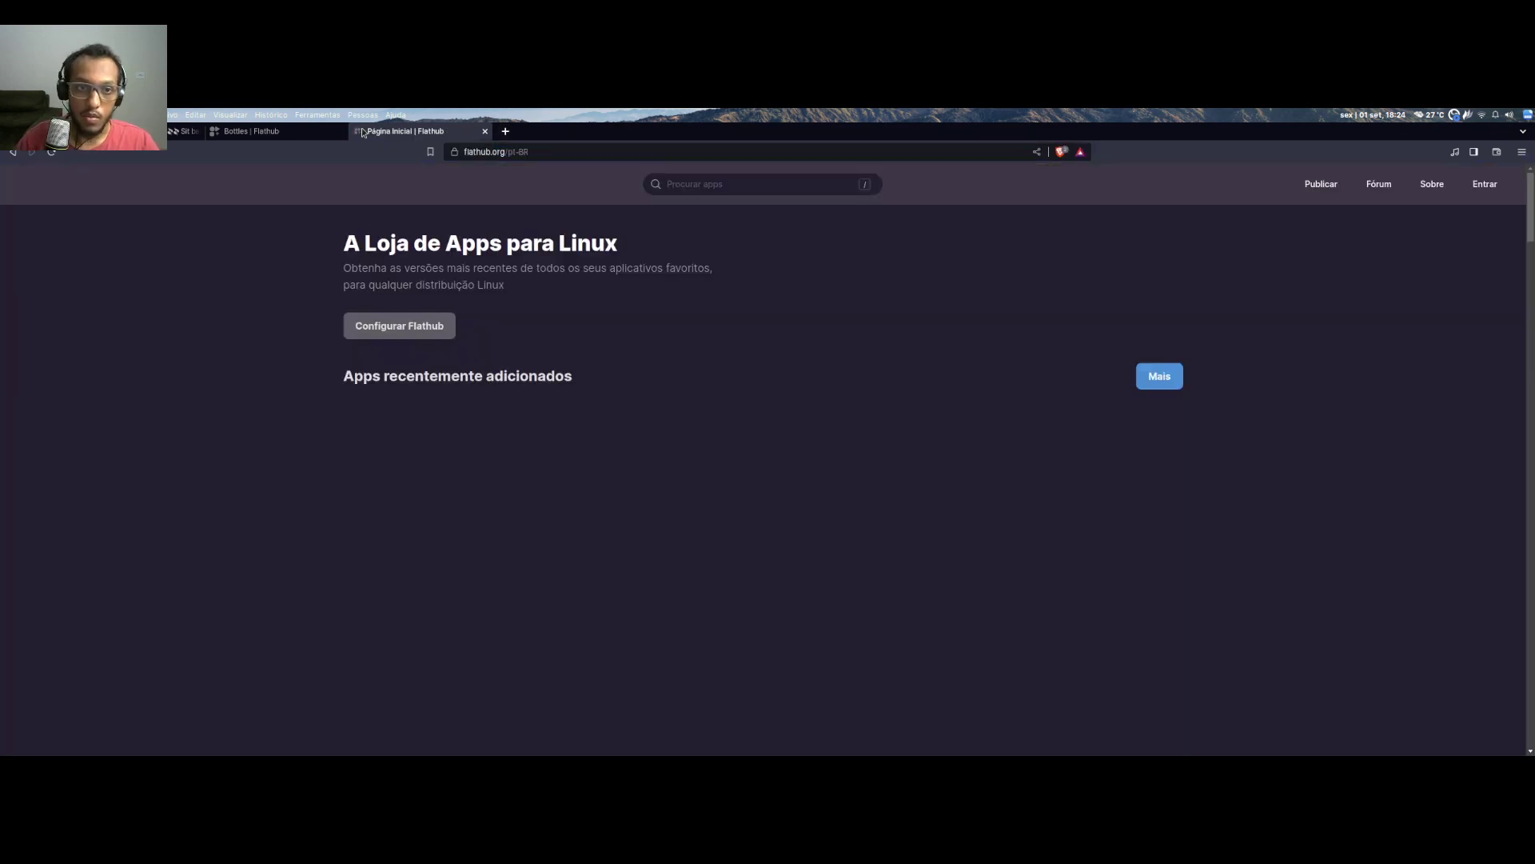
{"action": "left_click", "coordinate": [480, 153]}
{"action": "type", "text": "fla"}
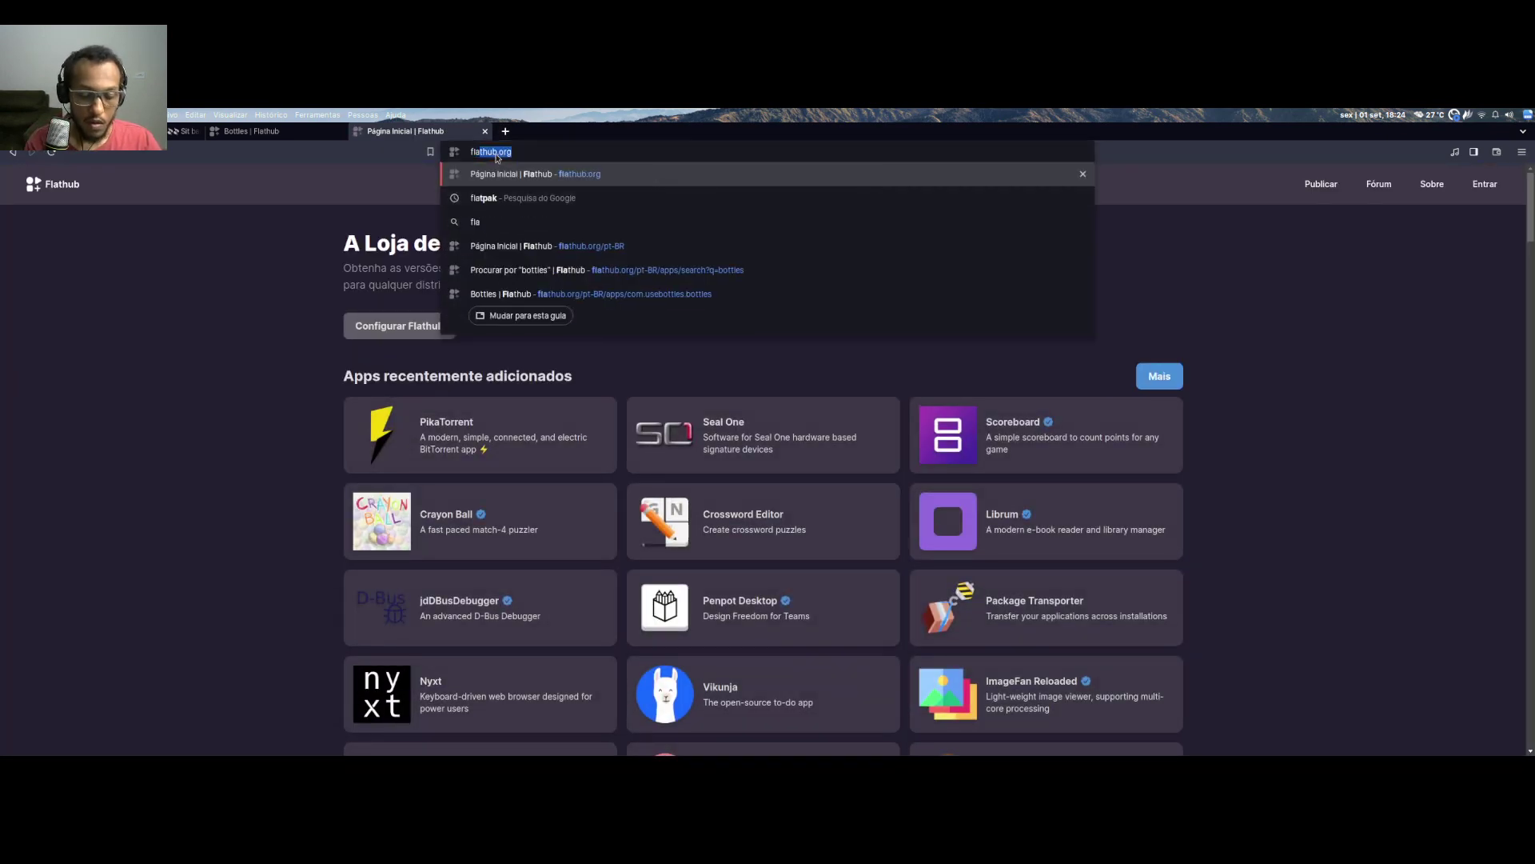
{"action": "type", "text": "tpak"}
{"action": "key", "text": "Return"}
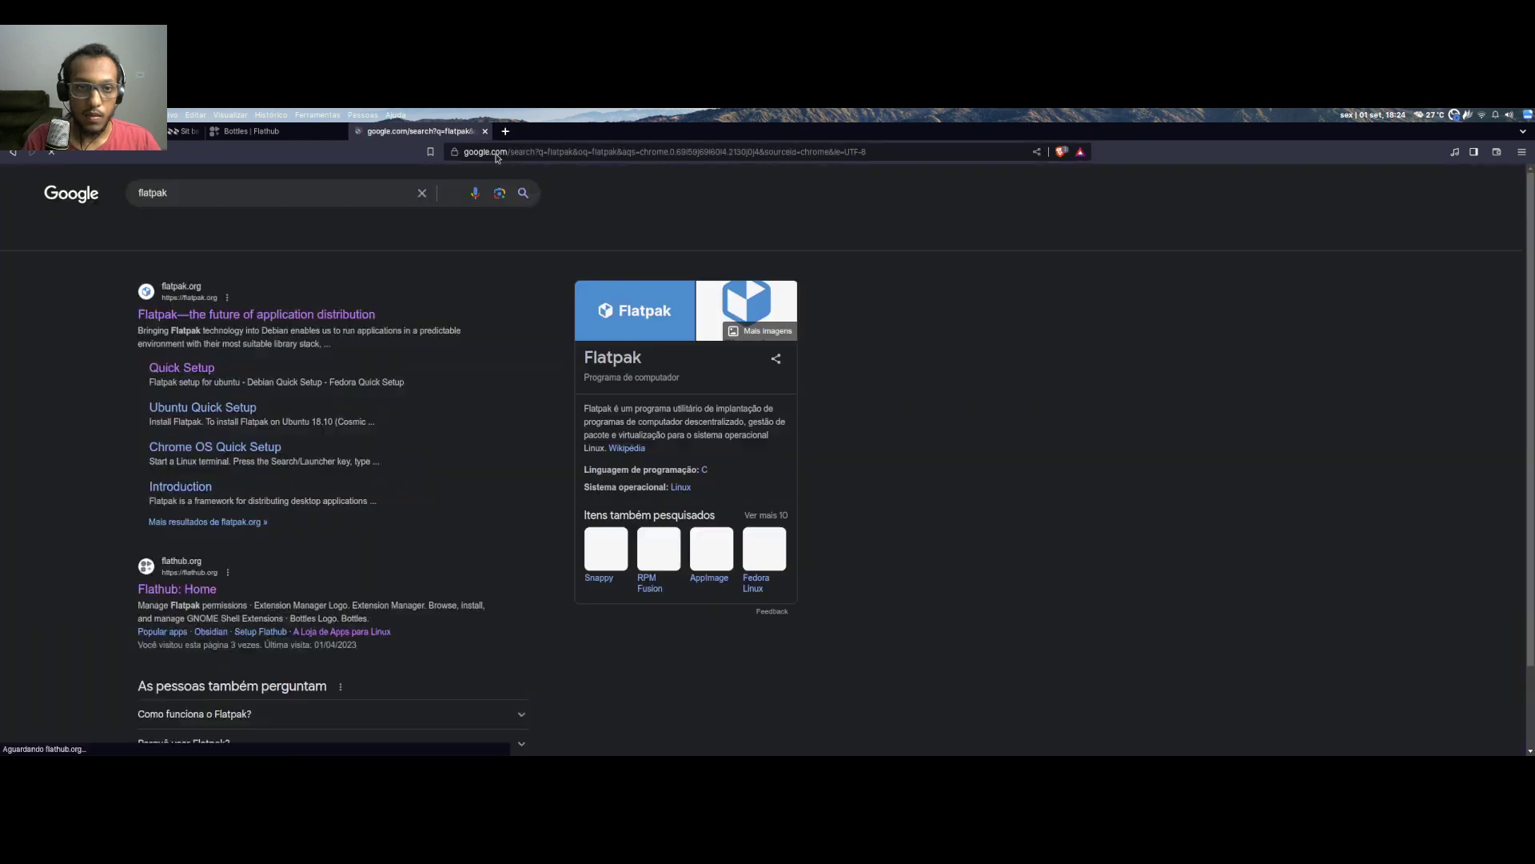
{"action": "left_click", "coordinate": [273, 312]}
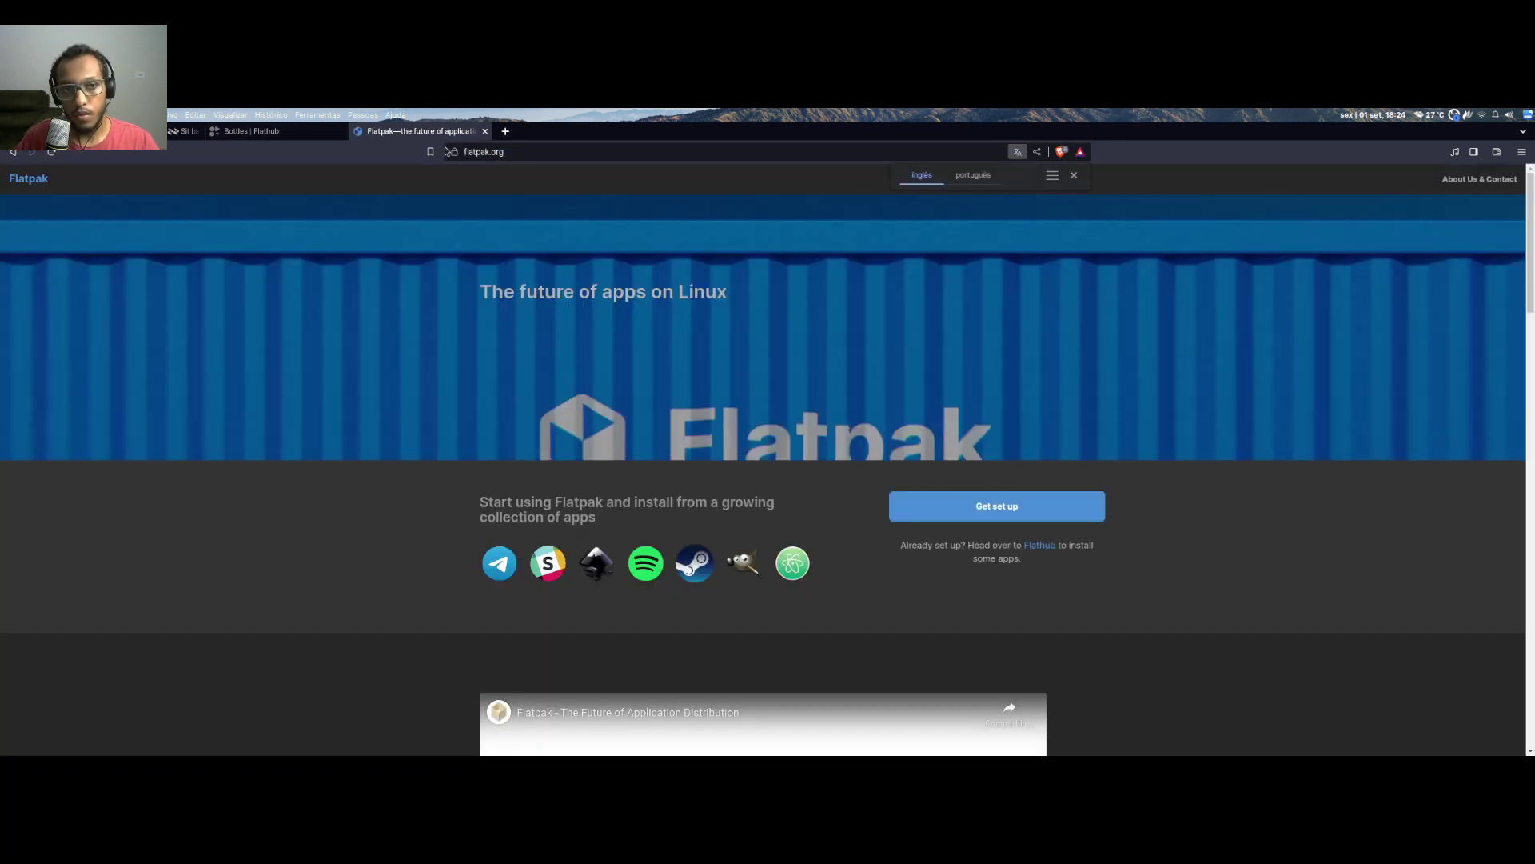
{"action": "left_click", "coordinate": [989, 512]}
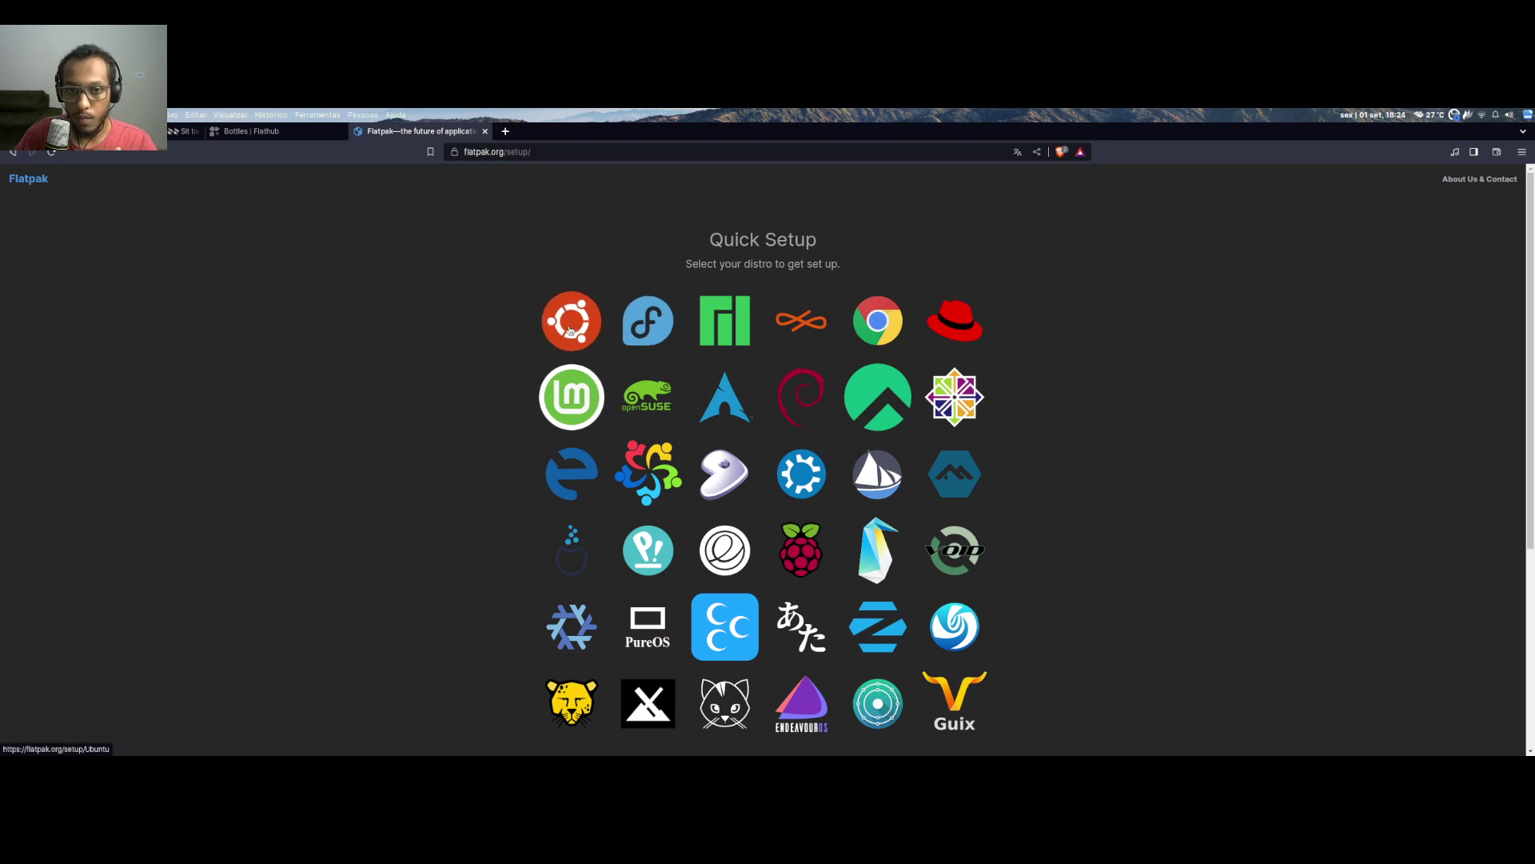
{"action": "left_click", "coordinate": [485, 131]}
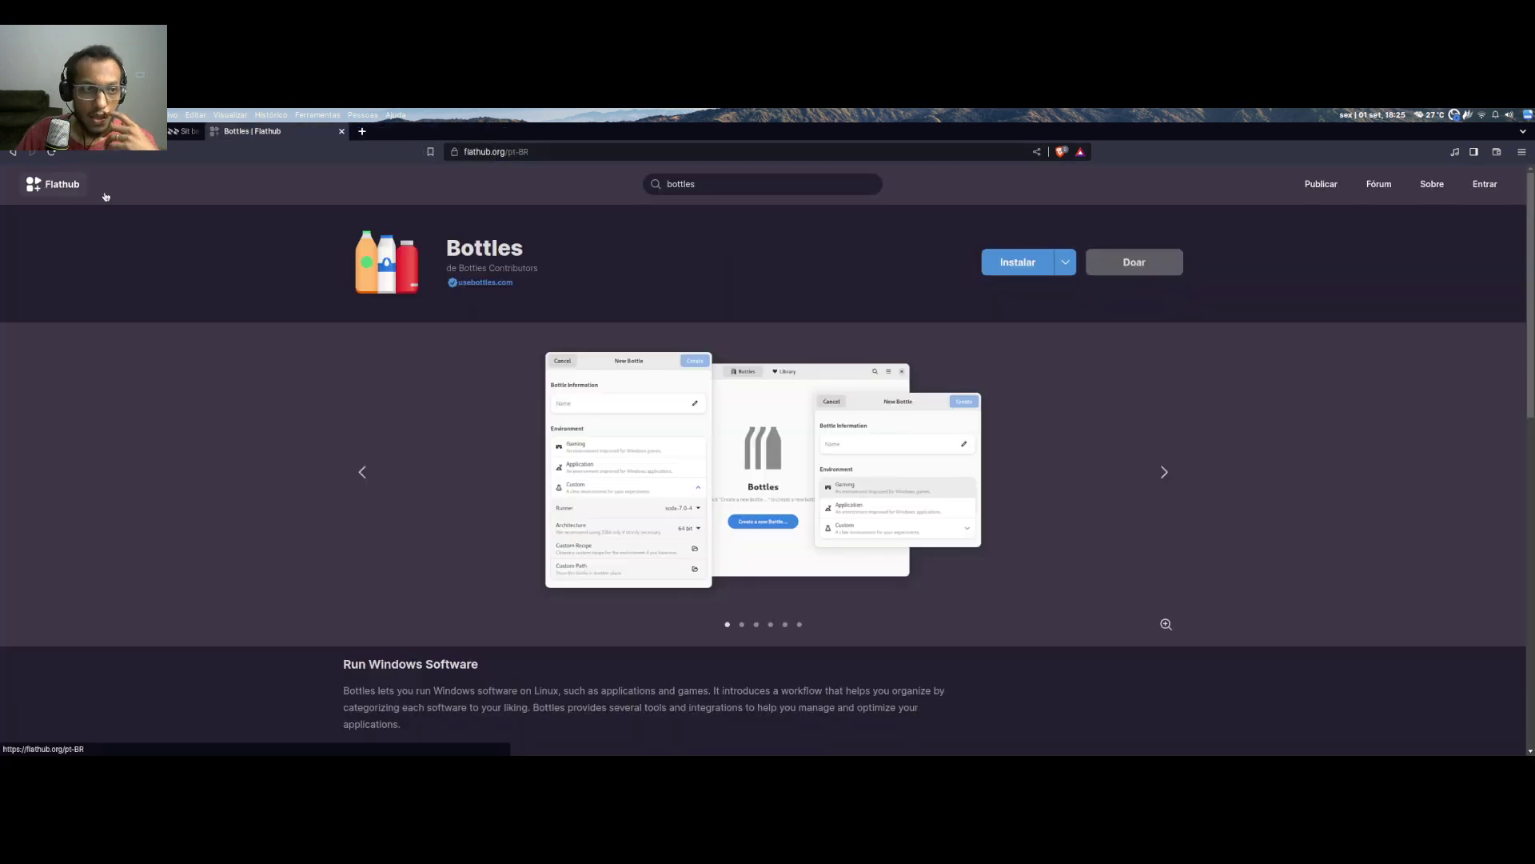
Search Flathub for bottles, open the Bottles page, and copy its flatpak install command
{"action": "left_click", "coordinate": [64, 184]}
{"action": "left_click", "coordinate": [728, 184]}
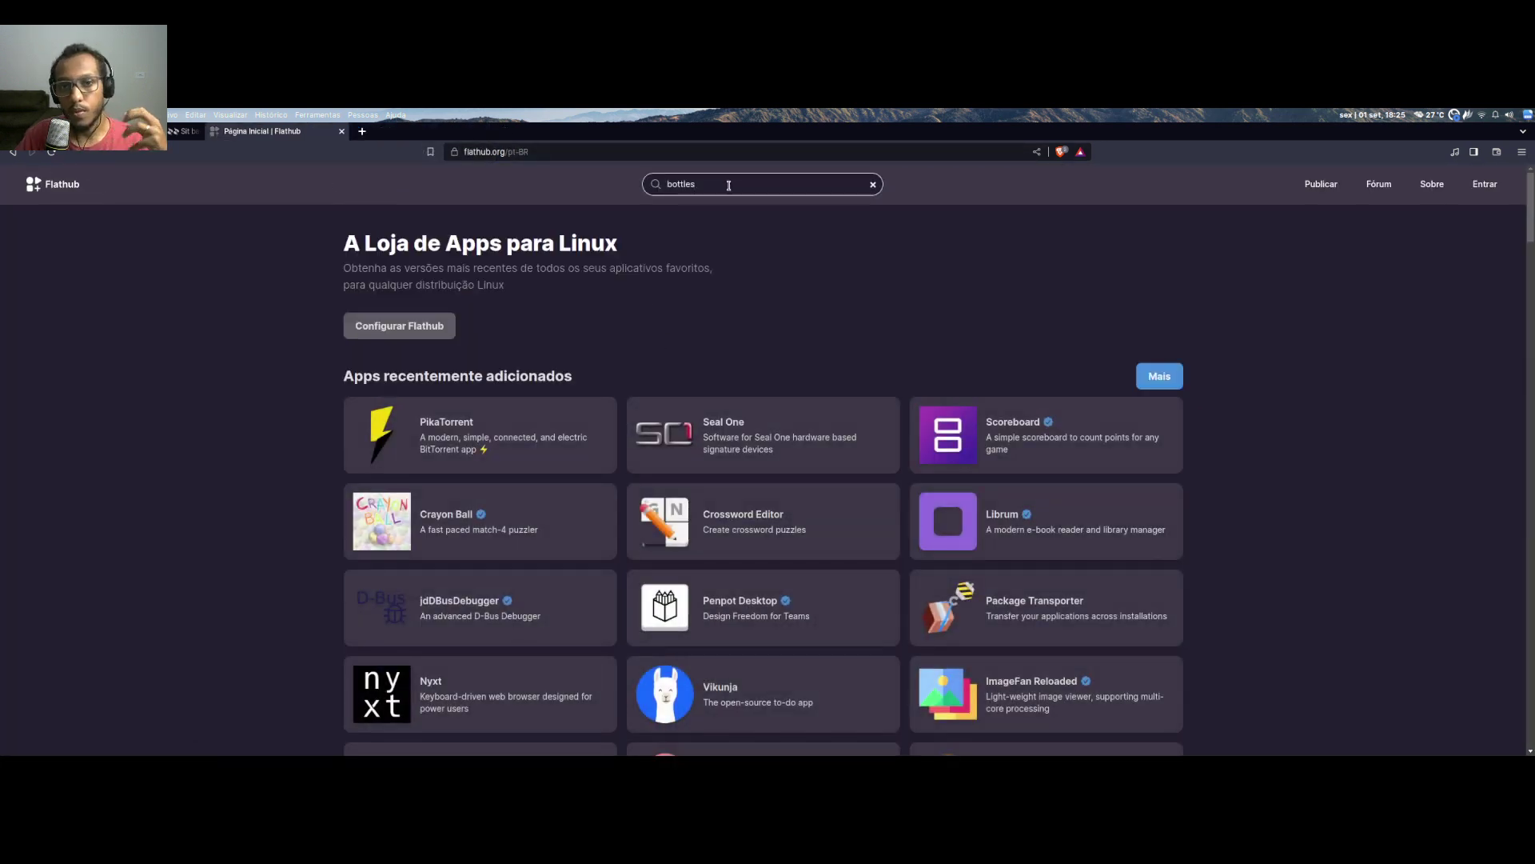
{"action": "key", "text": "Return"}
{"action": "left_click", "coordinate": [608, 302]}
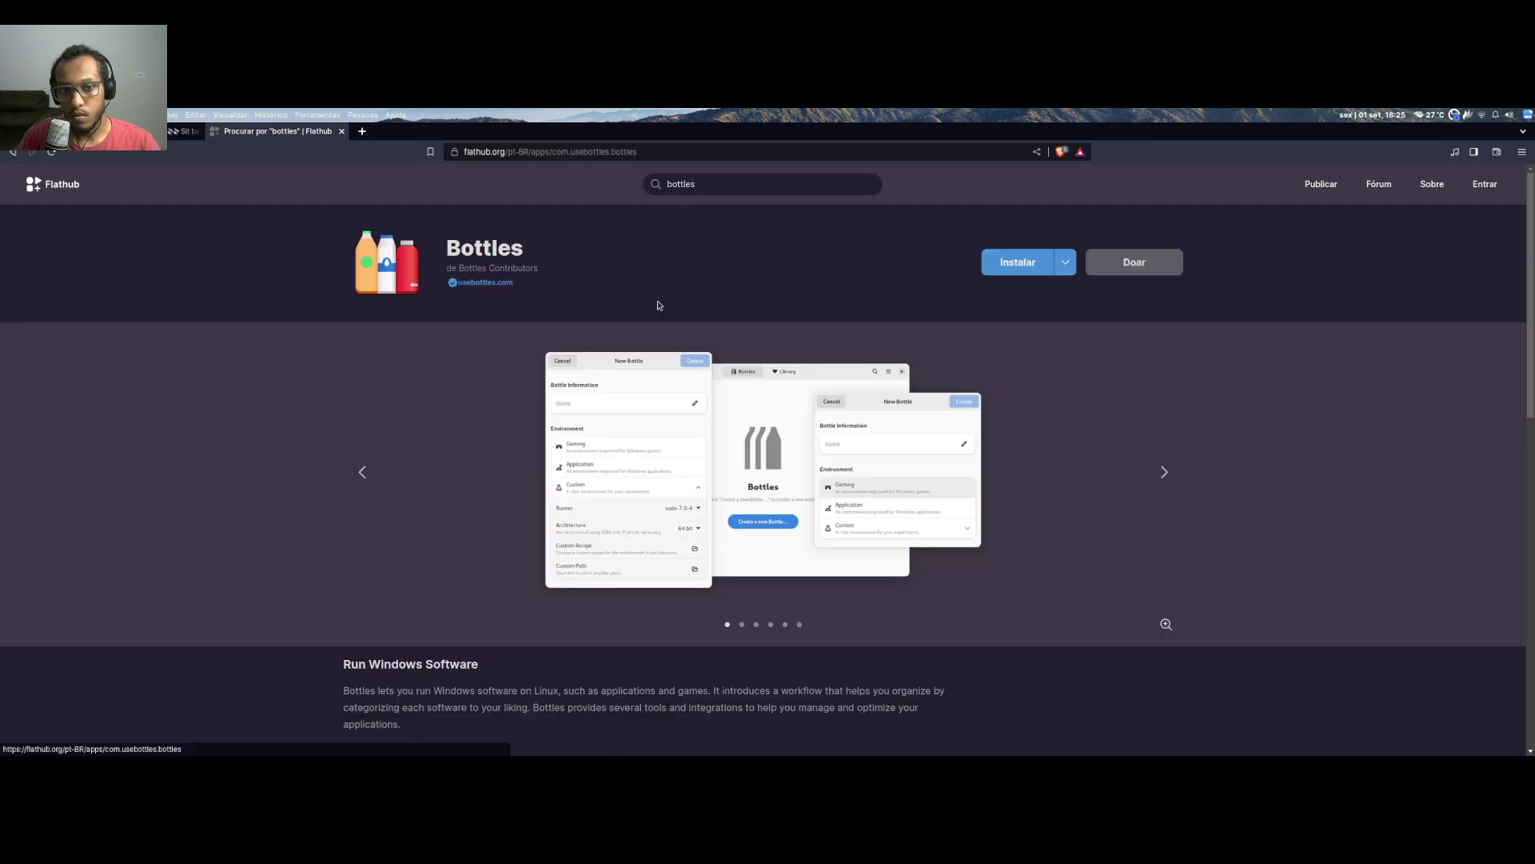
{"action": "left_click", "coordinate": [1042, 270]}
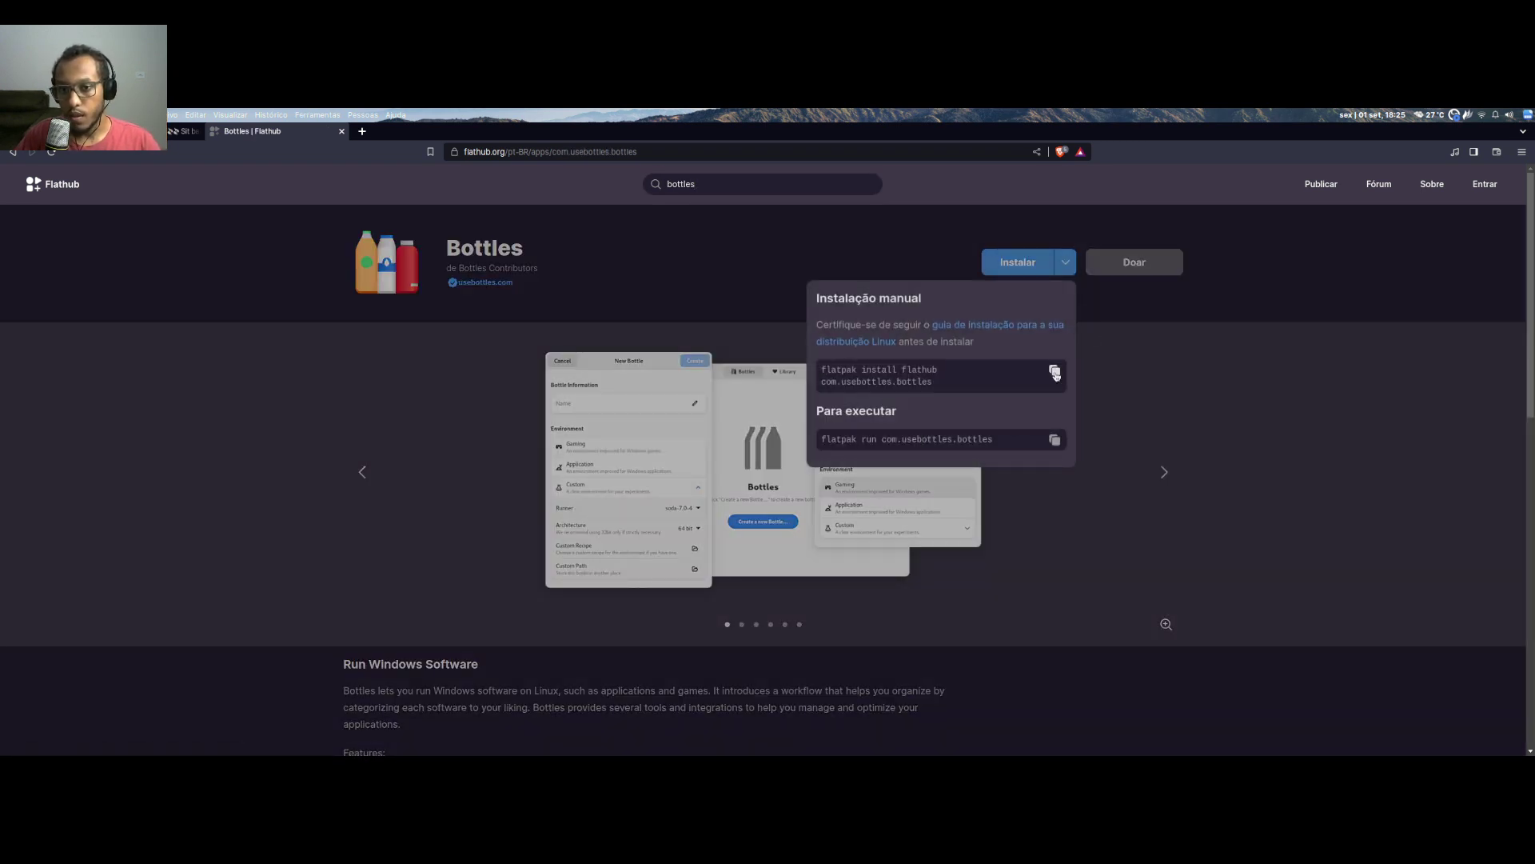
{"action": "left_click", "coordinate": [1056, 374]}
{"action": "left_click", "coordinate": [1137, 491]}
Open a Terminal from the application finder, then close it again
{"action": "key", "text": "alt+F3"}
{"action": "type", "text": "termina"}
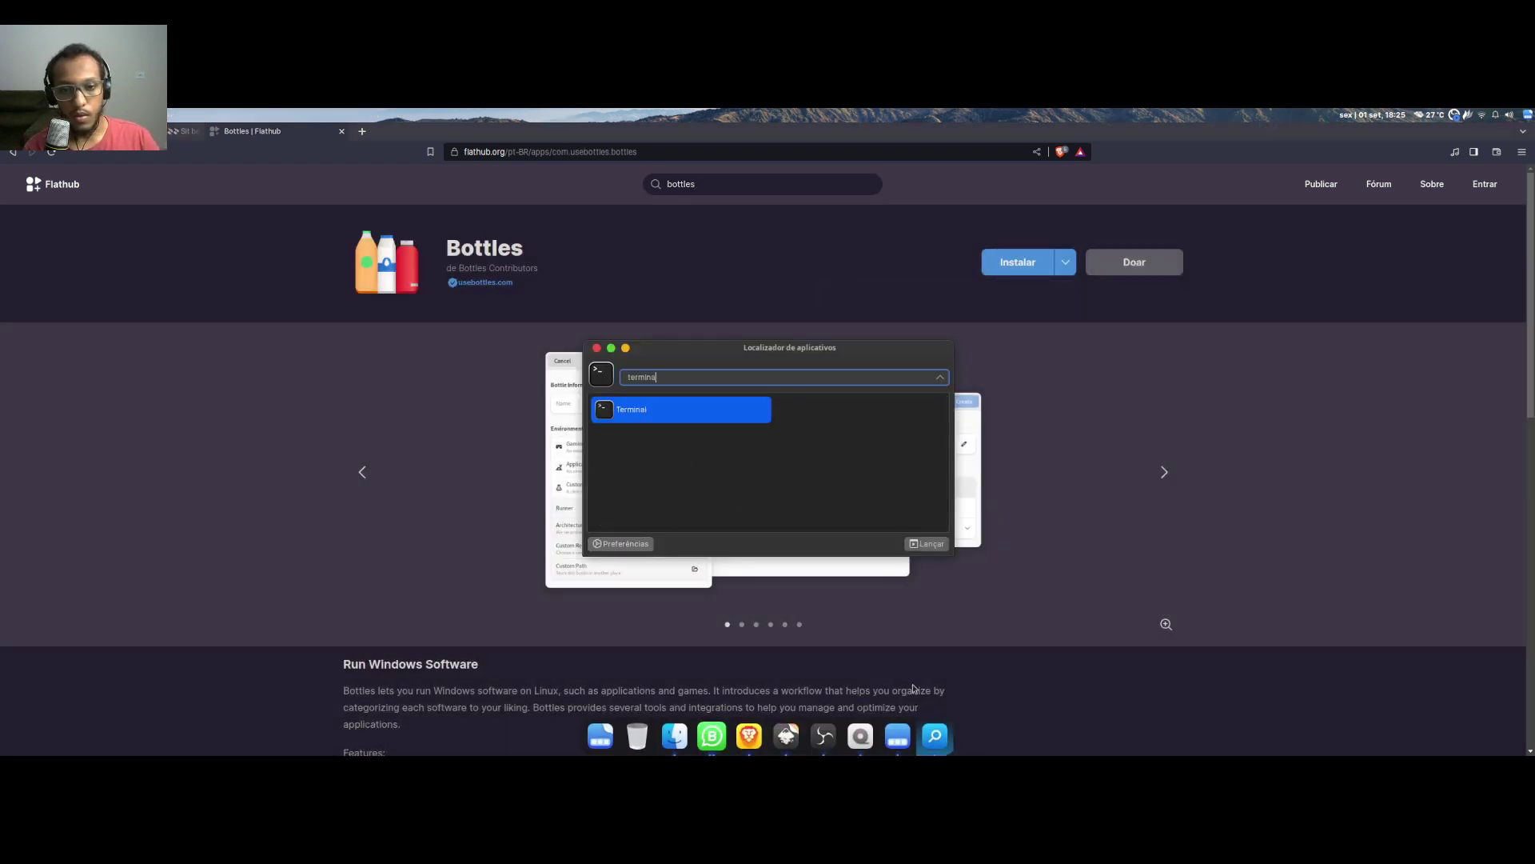
{"action": "key", "text": "Return"}
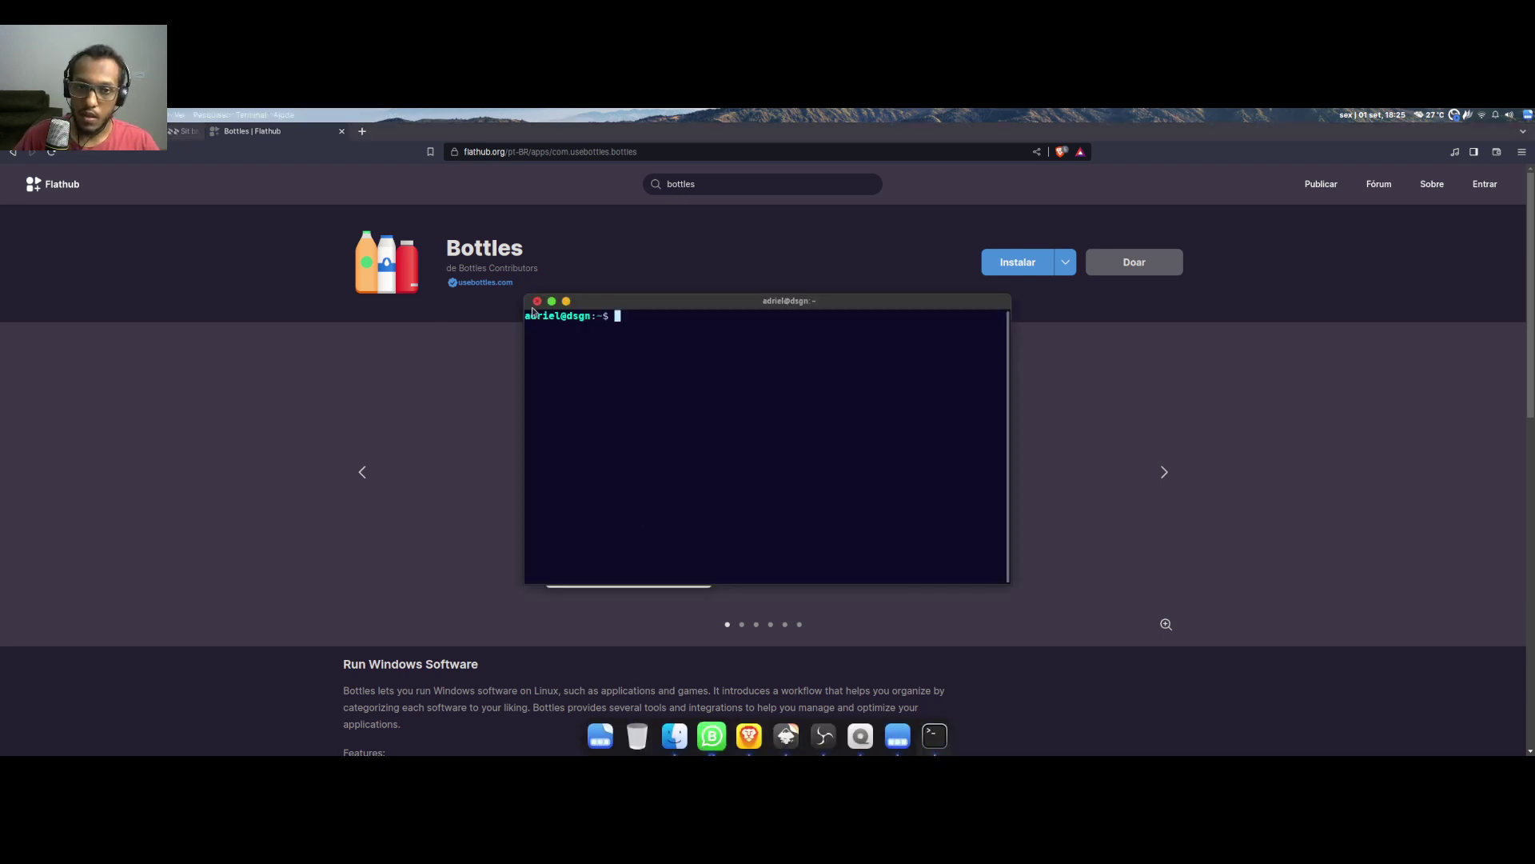
{"action": "left_click", "coordinate": [537, 301]}
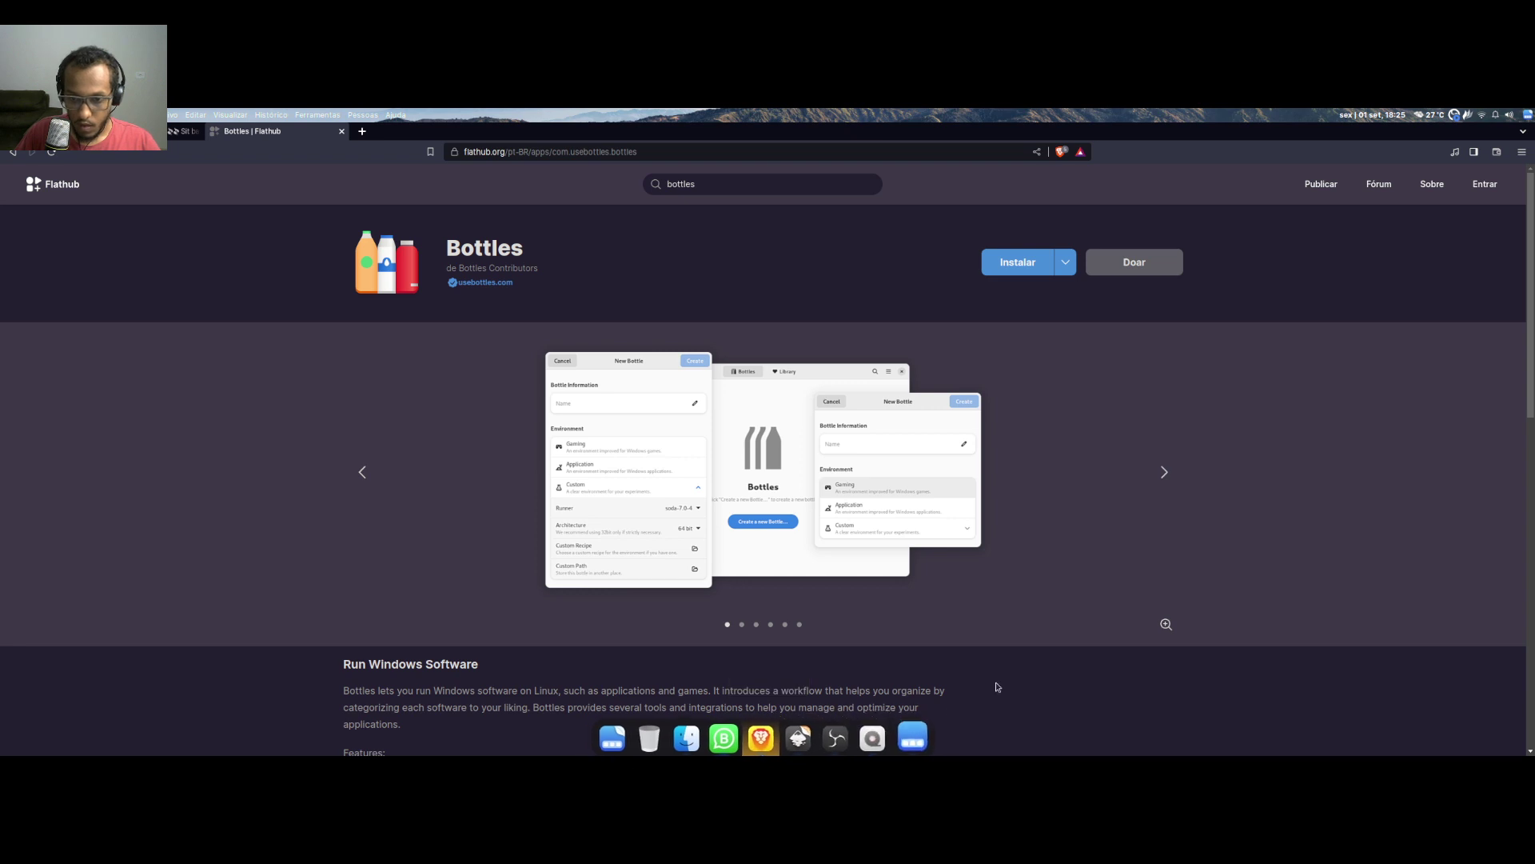
Launch Bottles from the application finder by searching 'bottle'
{"action": "key", "text": "alt+F2"}
{"action": "type", "text": "bottles"}
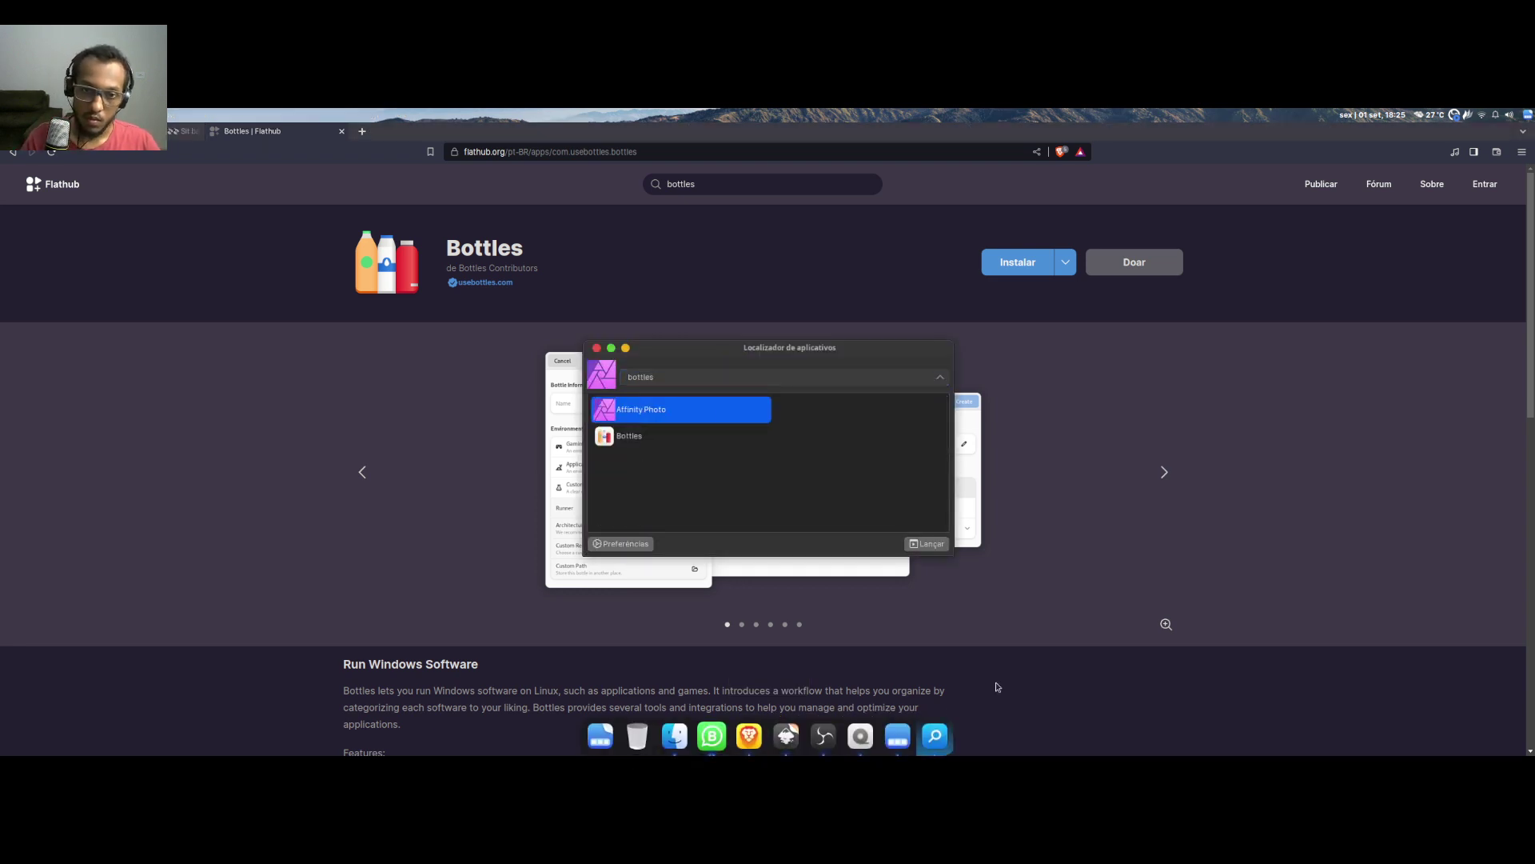
{"action": "key", "text": "Down"}
{"action": "key", "text": "Return"}
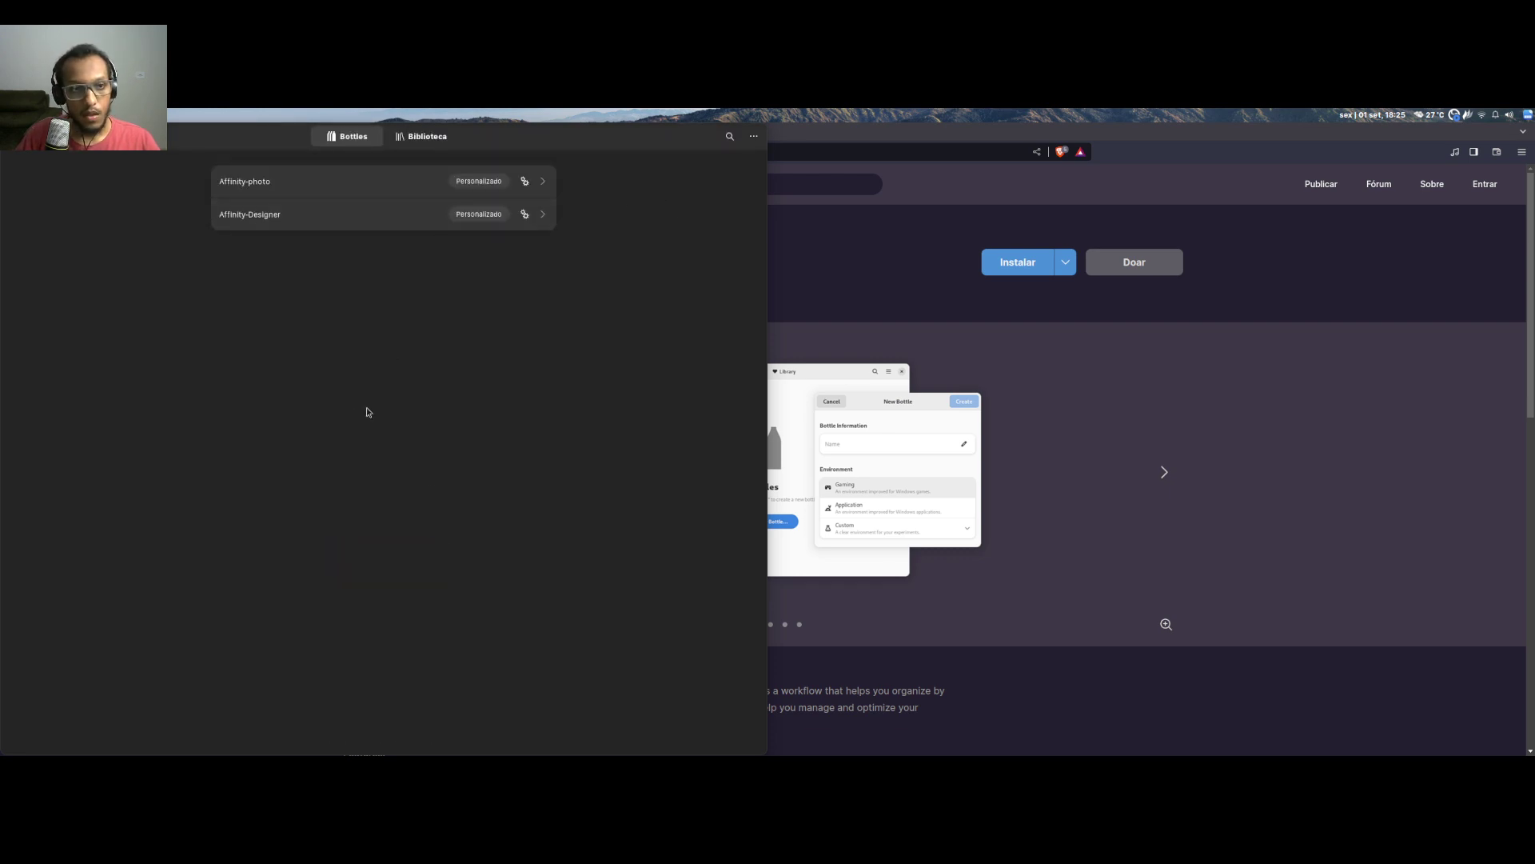
Start a new Custom-environment bottle named Affinity Publisher in a maximized Bottles window
{"action": "key", "text": "super+Up"}
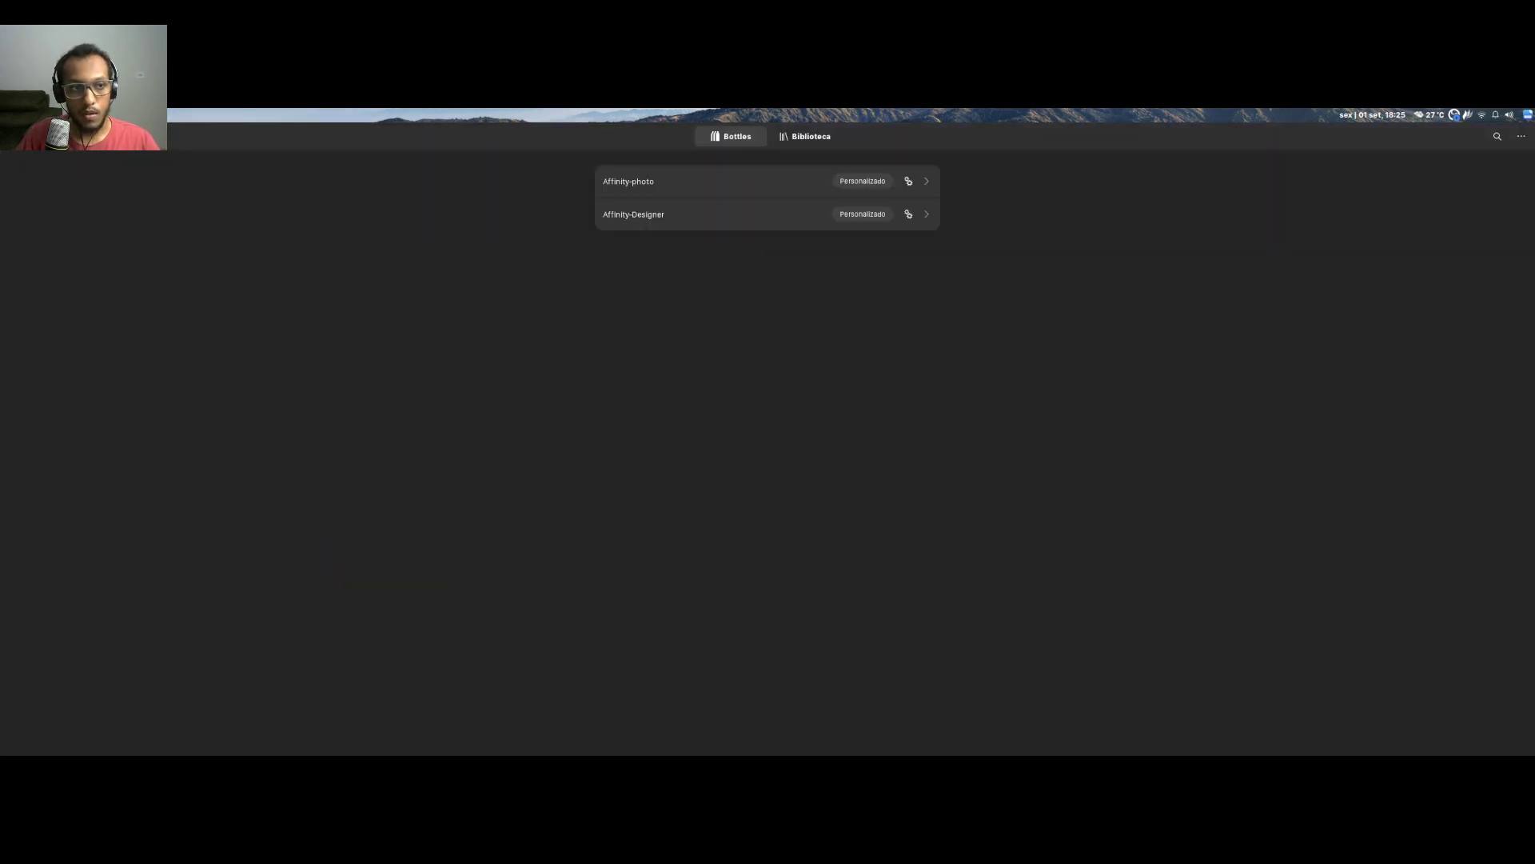
{"action": "left_click", "coordinate": [18, 136]}
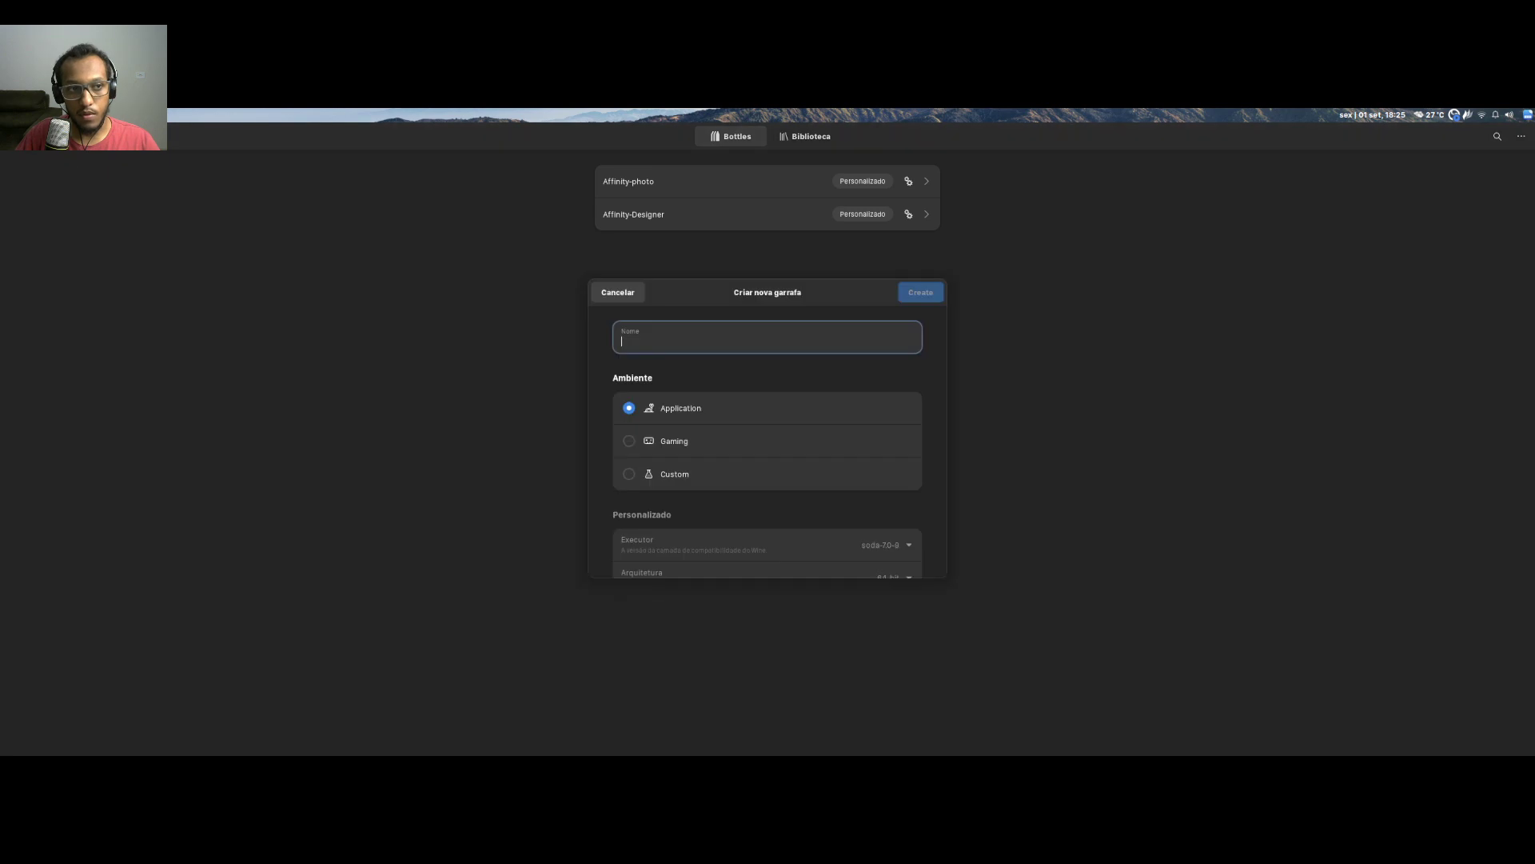
{"action": "left_click", "coordinate": [629, 474]}
{"action": "left_click", "coordinate": [712, 341]}
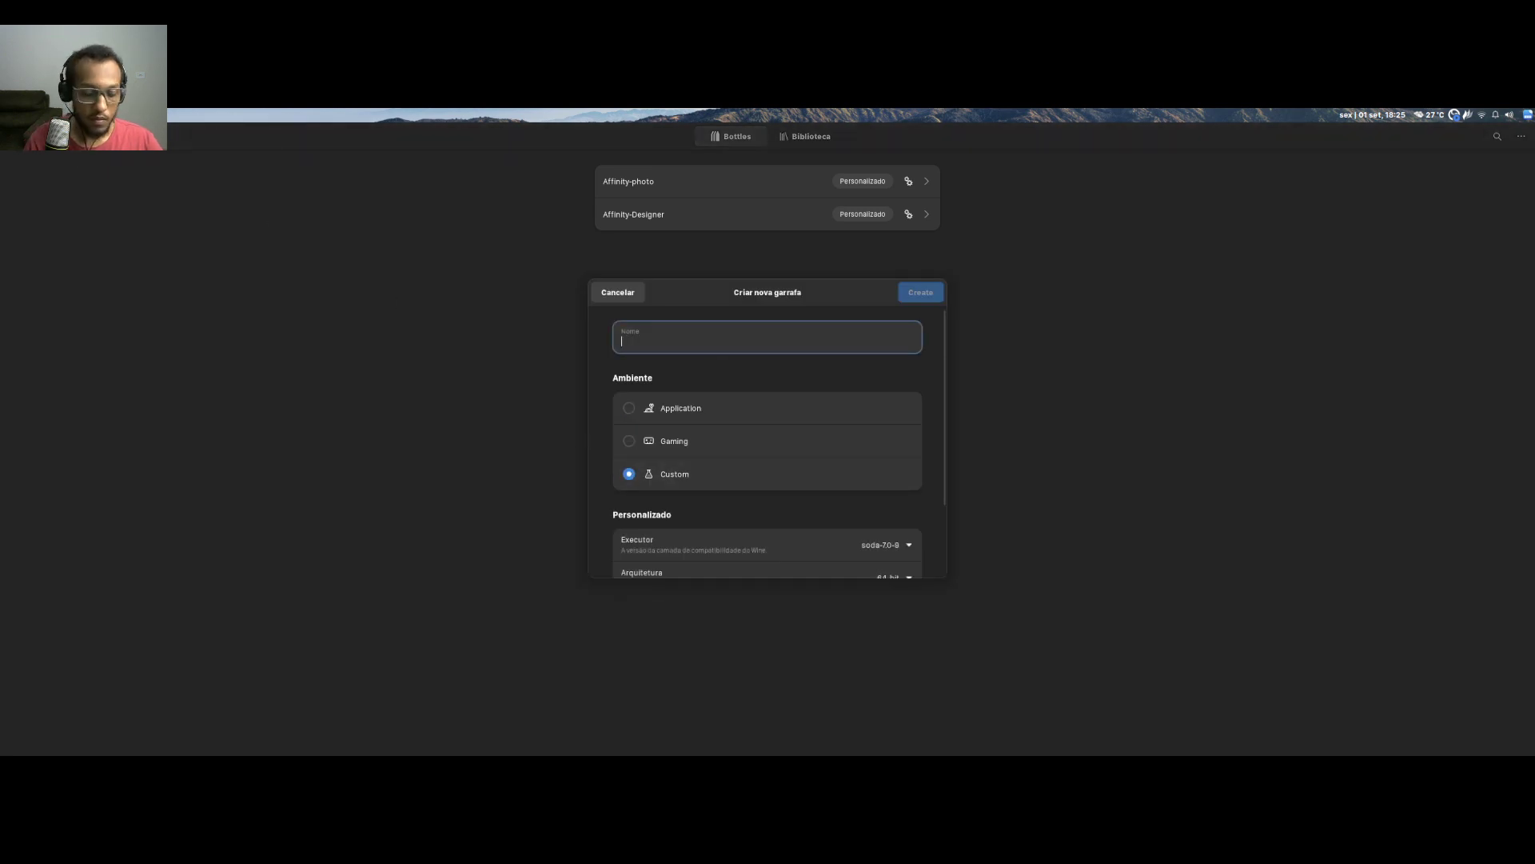
{"action": "type", "text": "Affinity Publisher"}
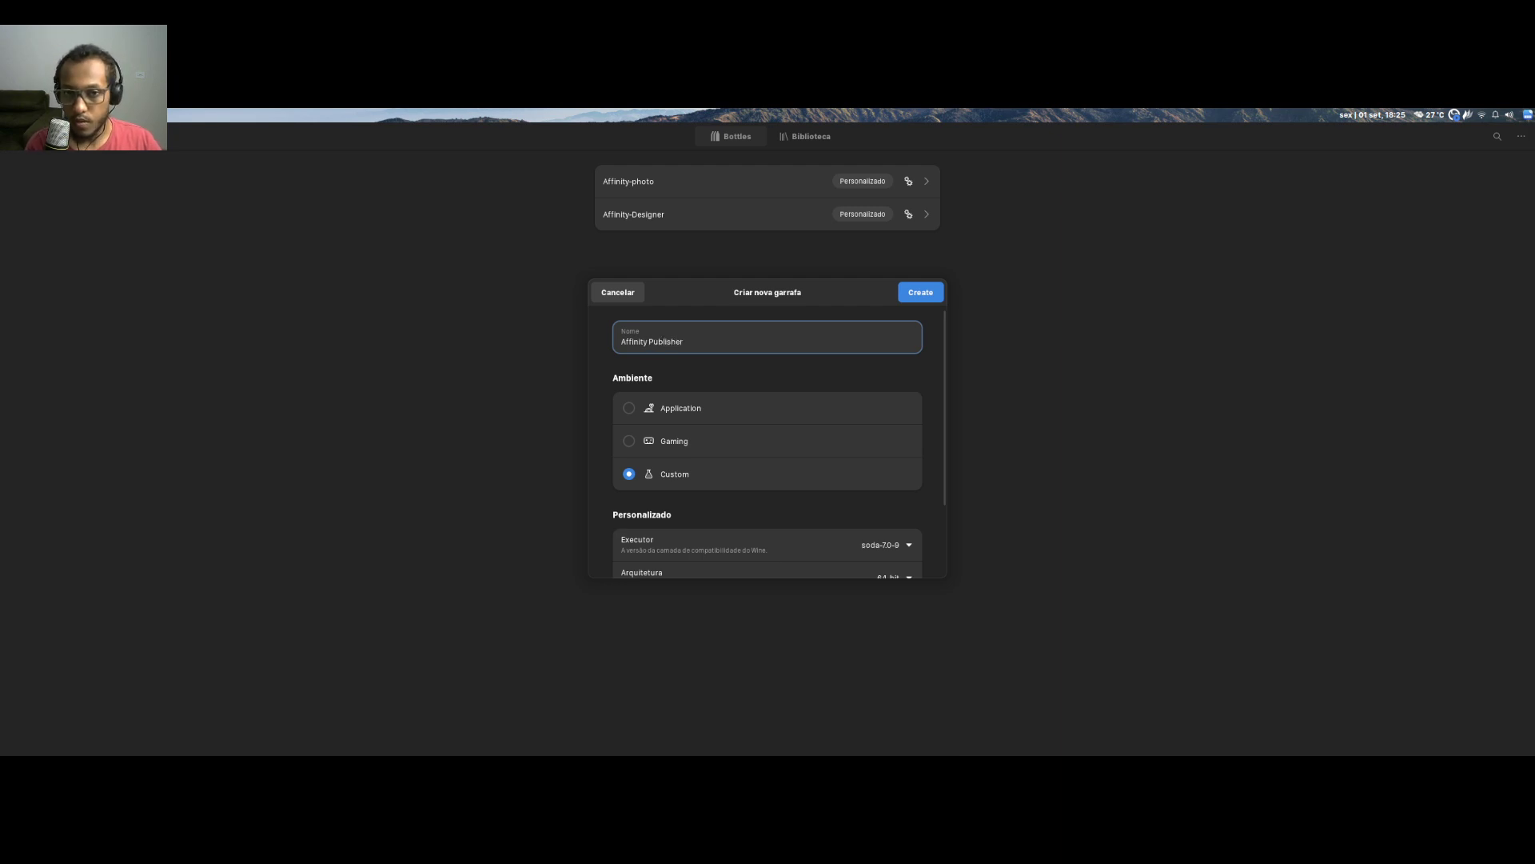
{"action": "scroll", "coordinate": [912, 434], "scroll_direction": "down", "scroll_amount": 1}
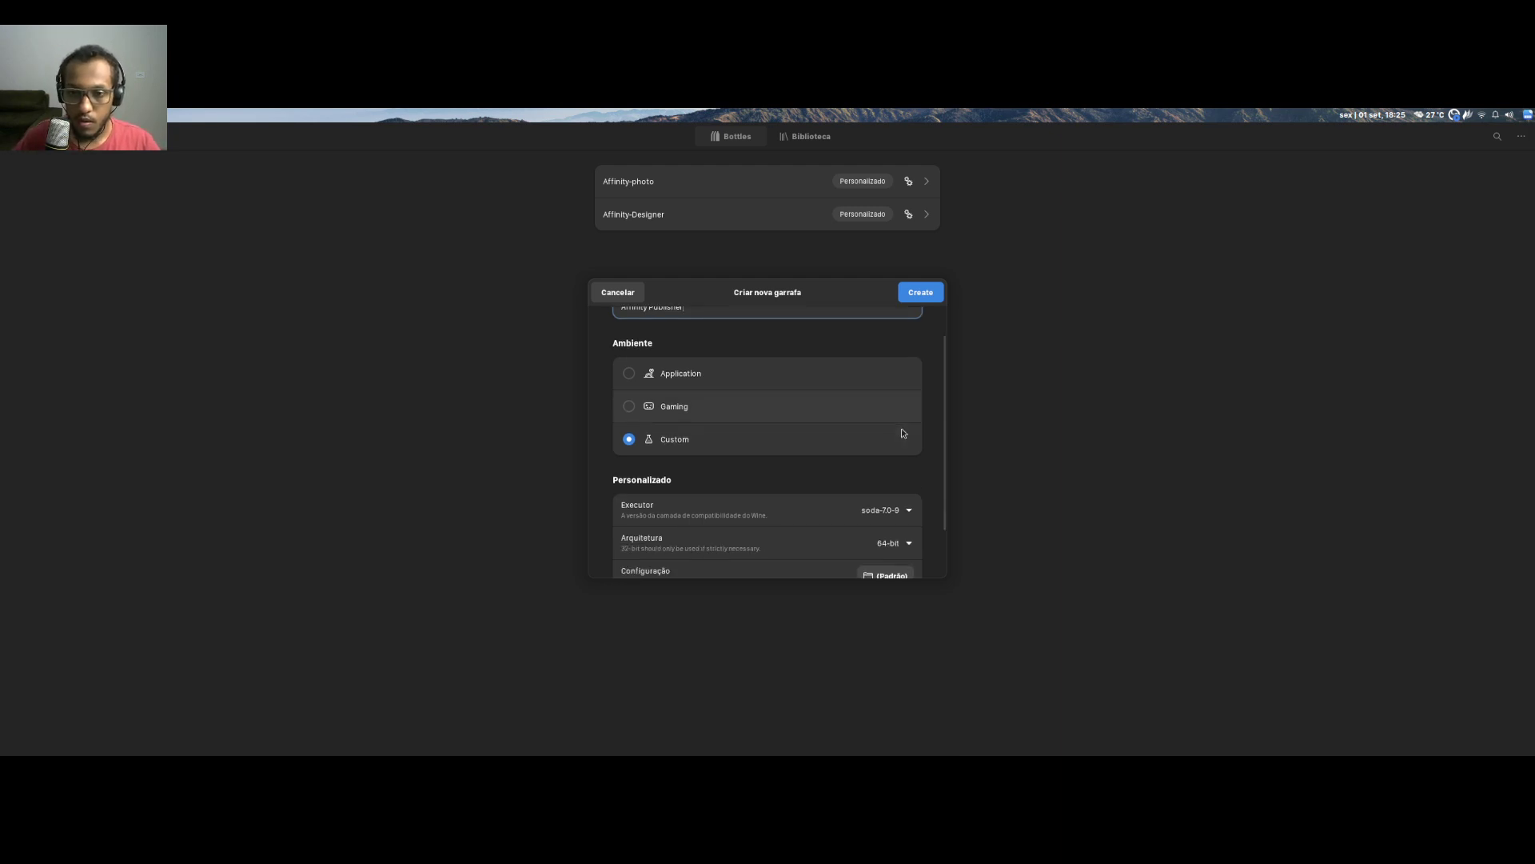
{"action": "scroll", "coordinate": [928, 436], "scroll_direction": "down", "scroll_amount": 2}
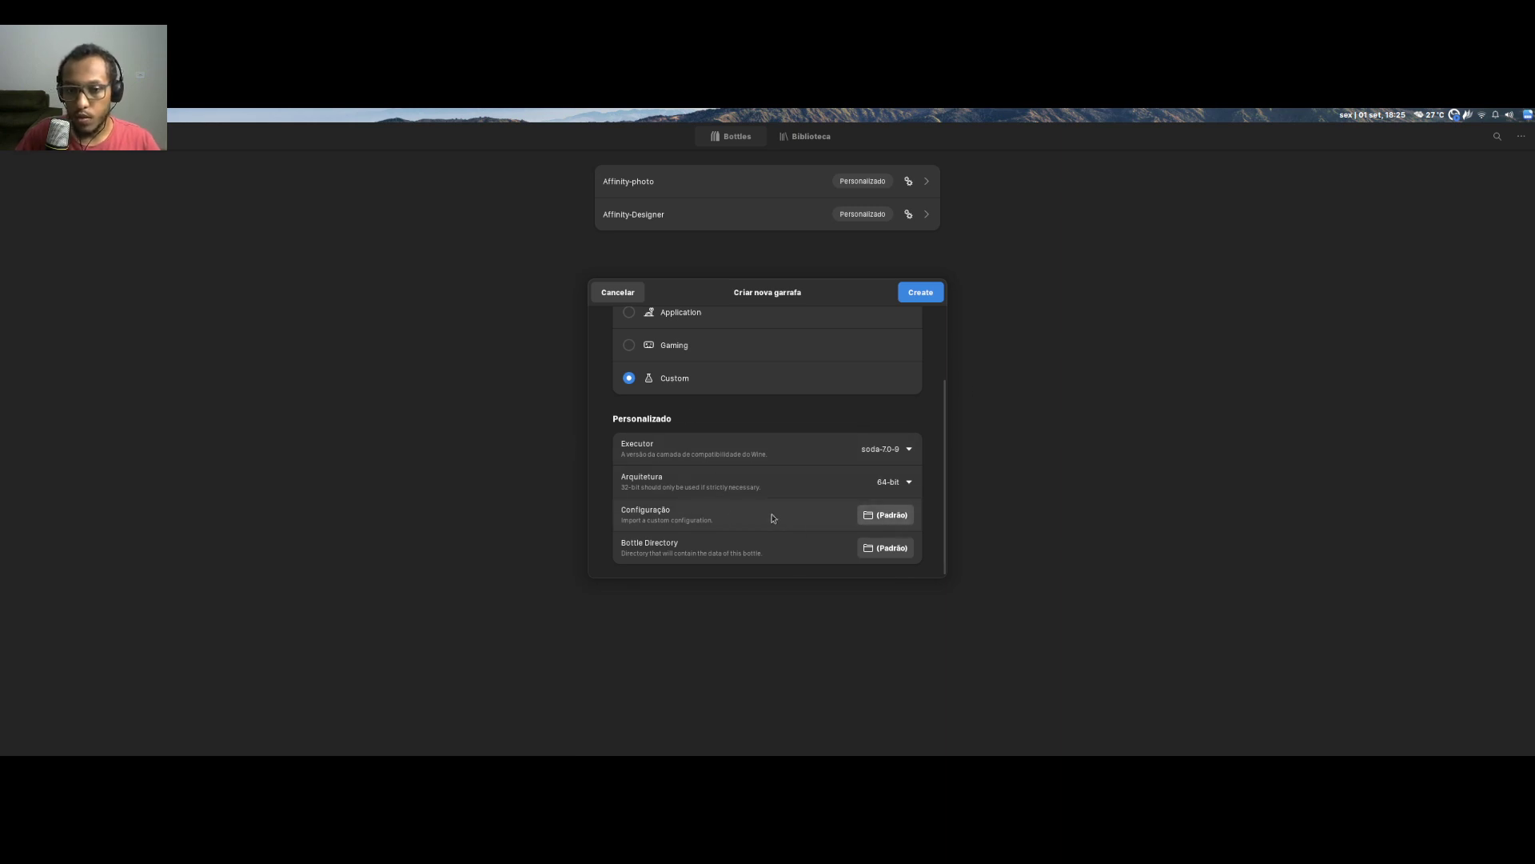
Choose AffinityCustomBottleRecipe.yml as the bottle's configuration file
{"action": "left_click", "coordinate": [875, 516]}
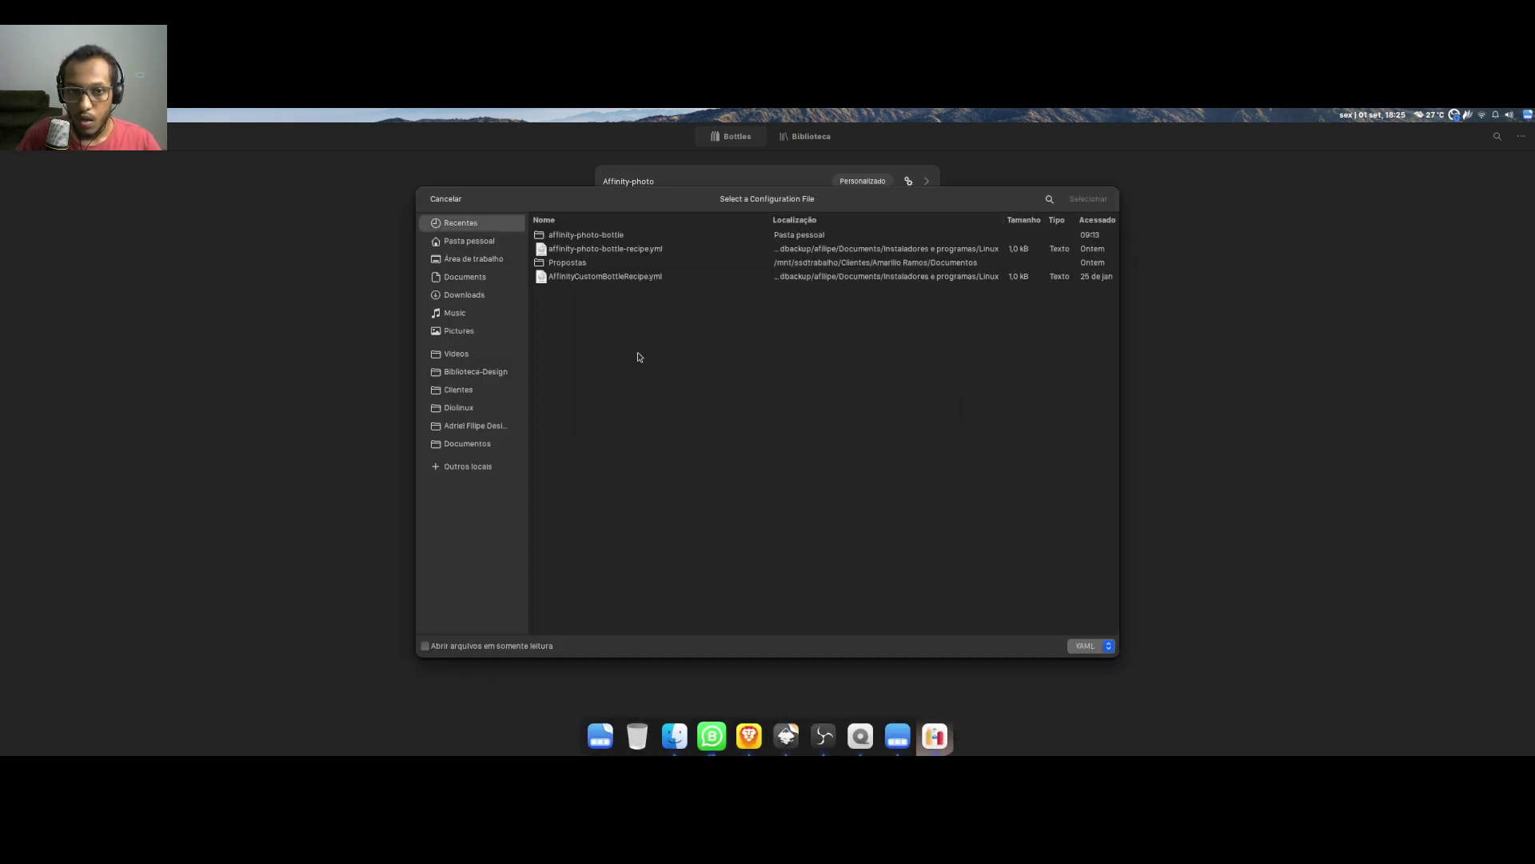
{"action": "left_click", "coordinate": [576, 280]}
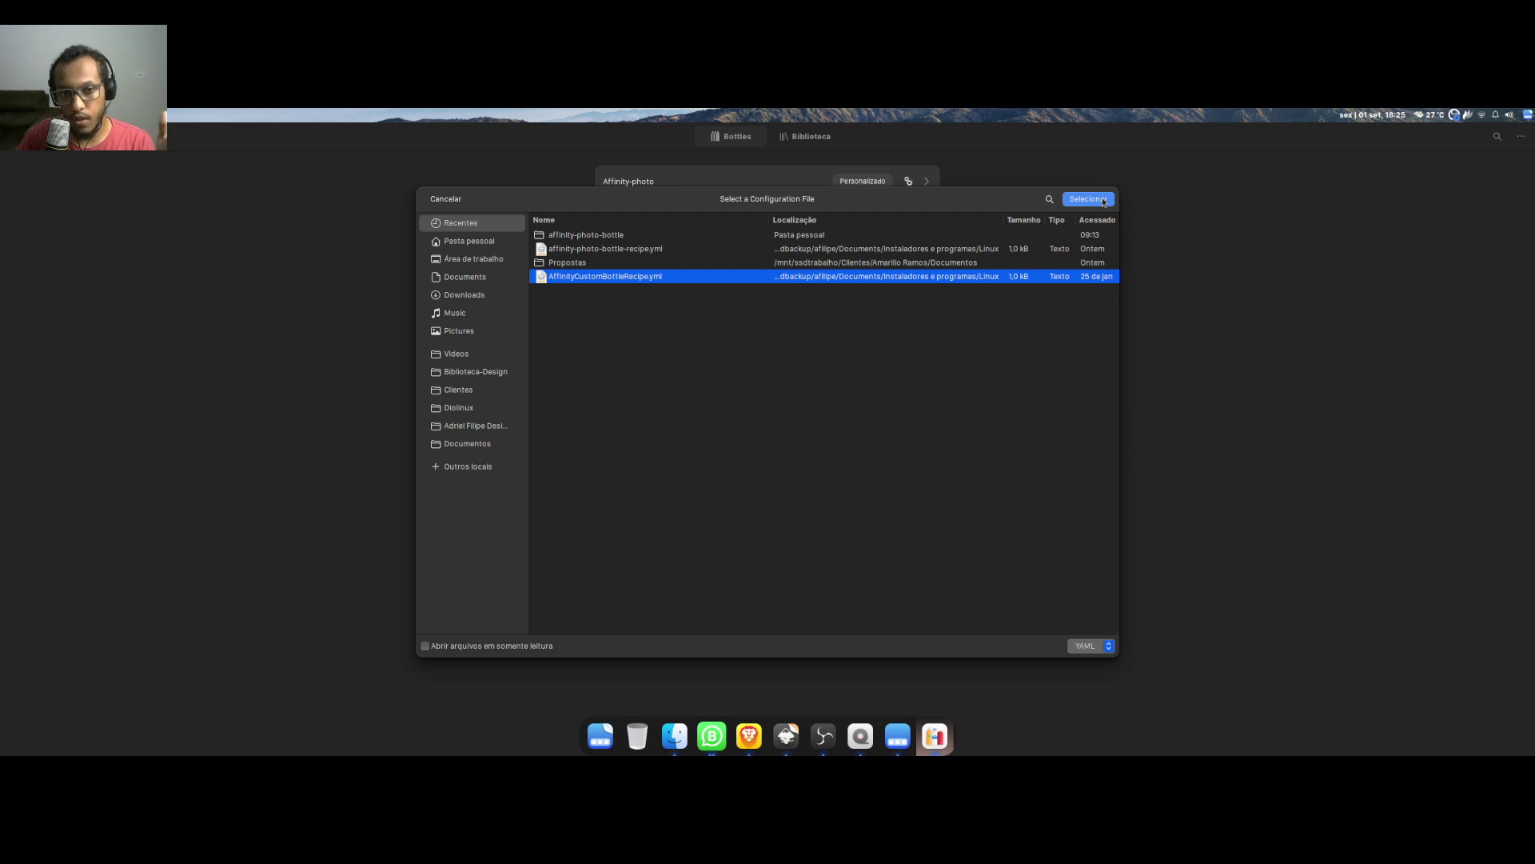
{"action": "left_click", "coordinate": [1104, 201]}
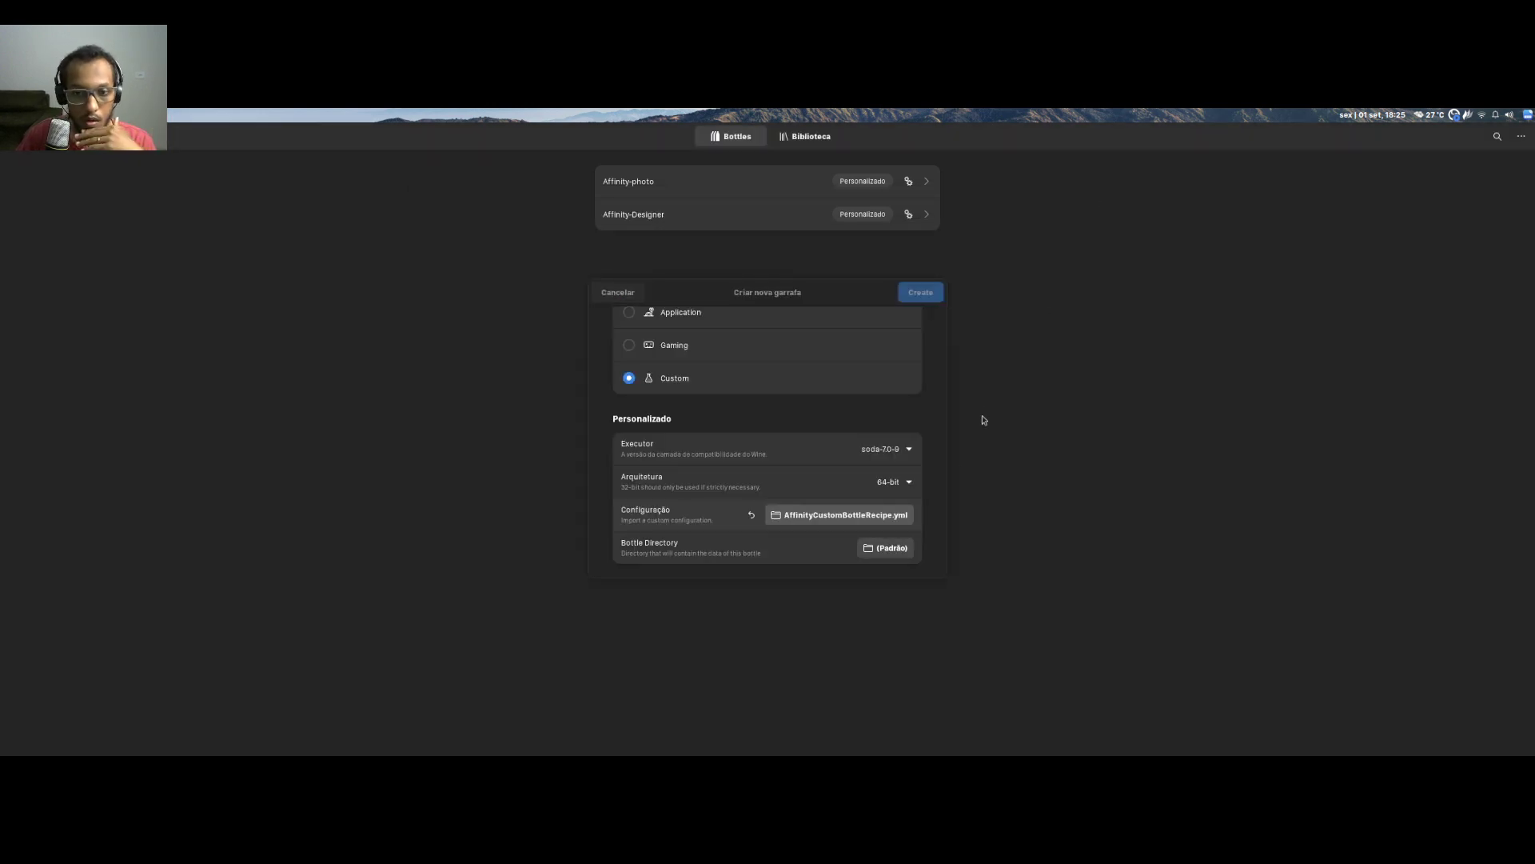
{"action": "scroll", "coordinate": [760, 408], "scroll_direction": "up", "scroll_amount": 3}
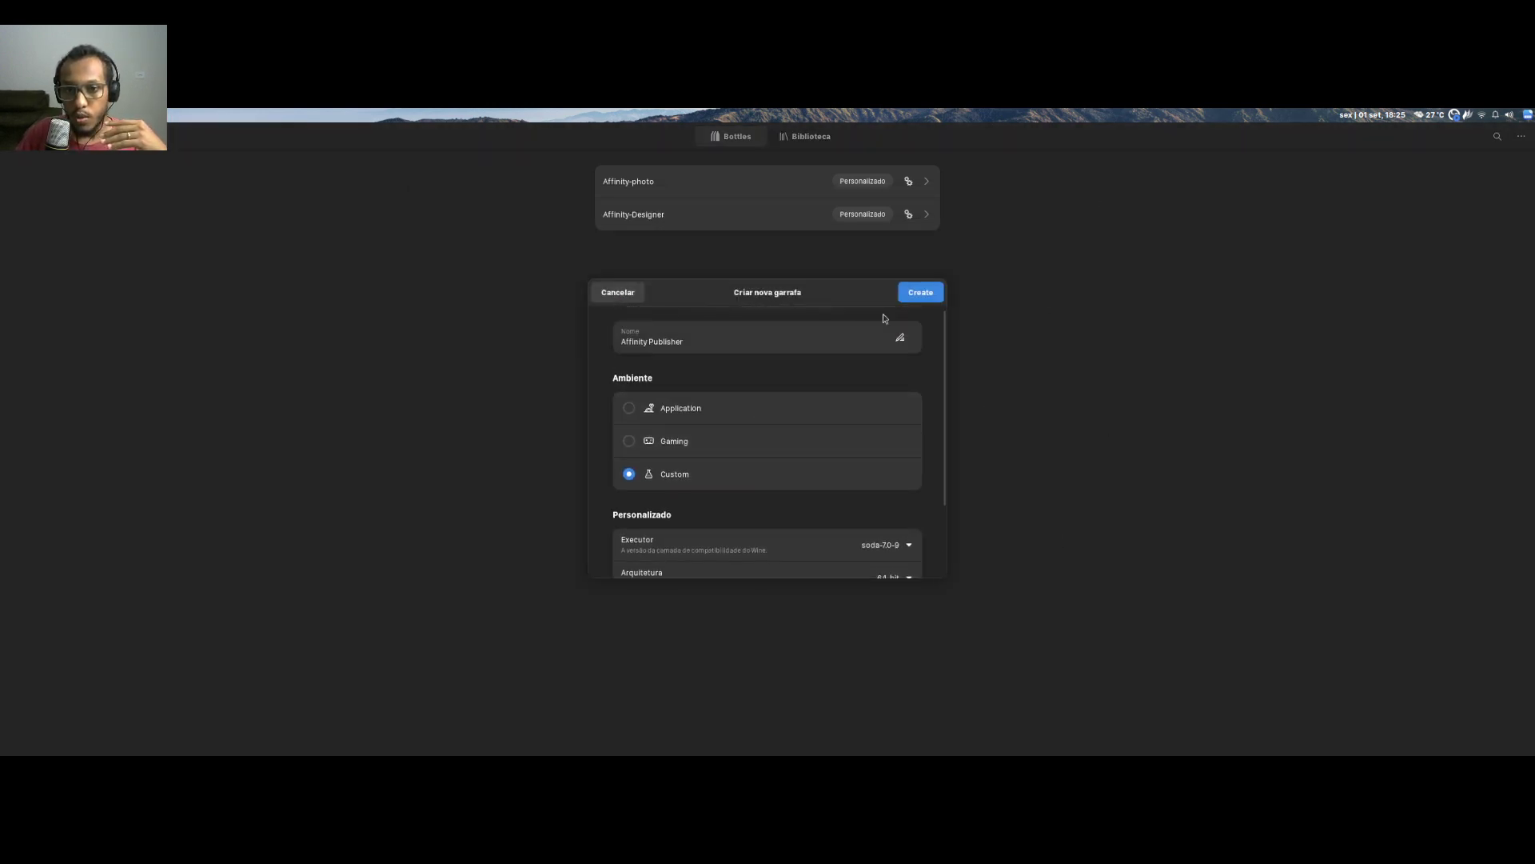
Create the Affinity Publisher bottle and open the file manager on Desktop while it installs
{"action": "left_click", "coordinate": [928, 293]}
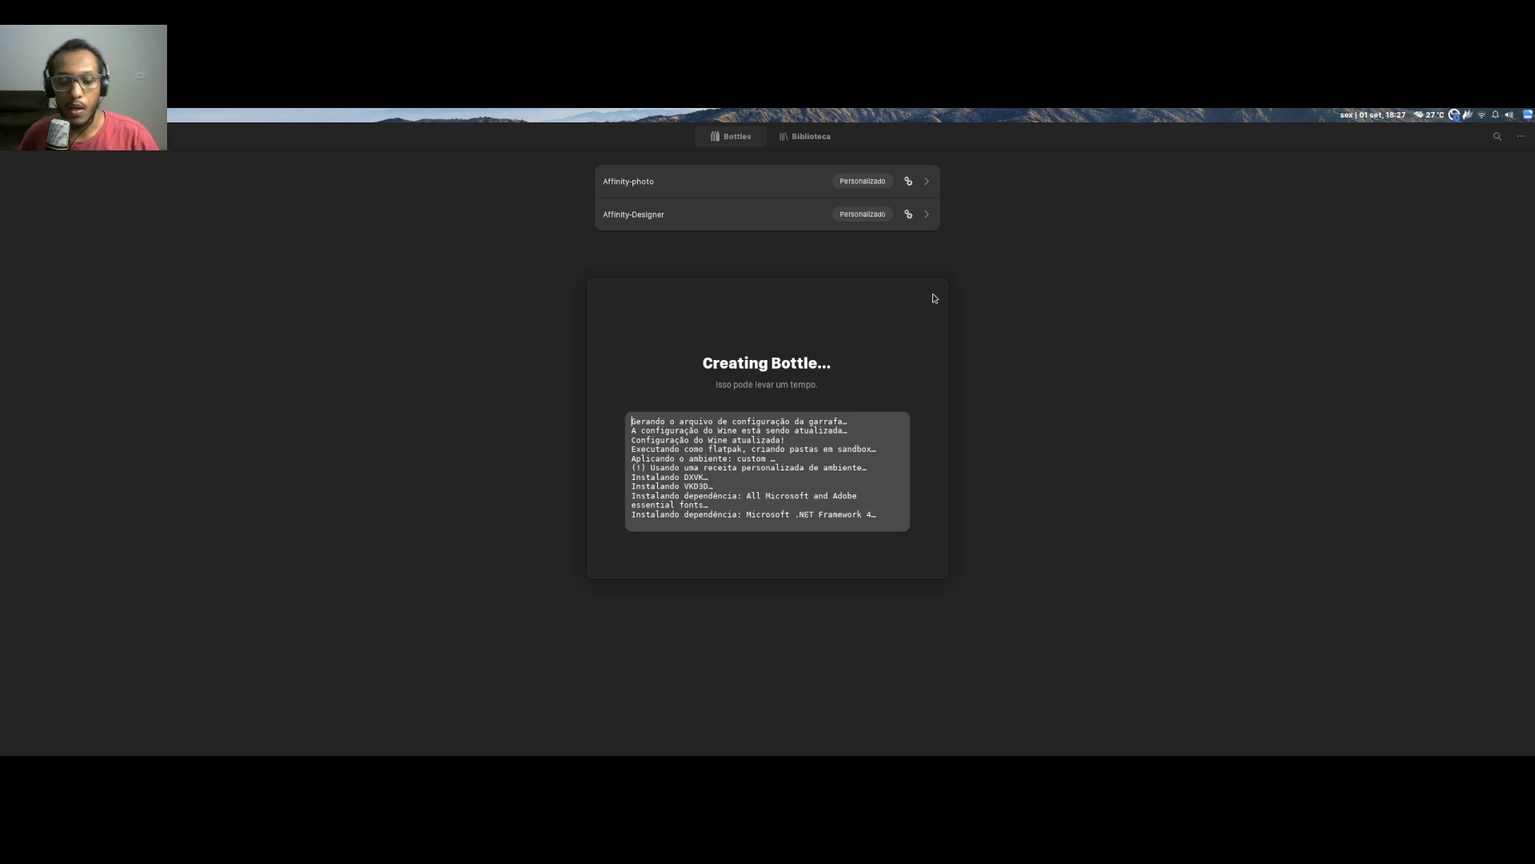
{"action": "left_click", "coordinate": [671, 730]}
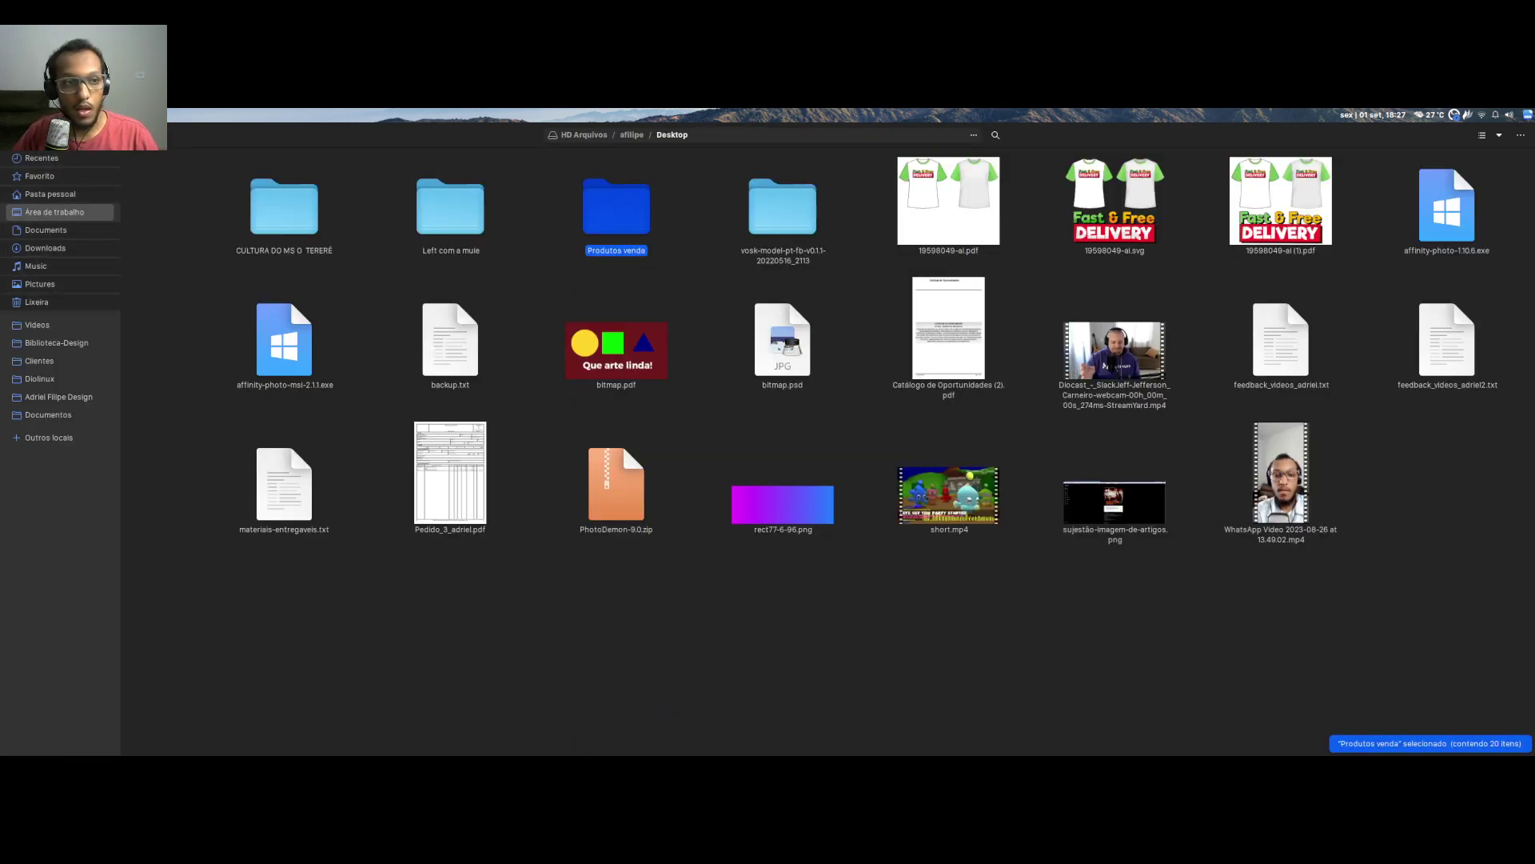
Close the Desktop file manager window with Ctrl+W to return to Bottles' progress log
{"action": "key", "text": "ctrl+w"}
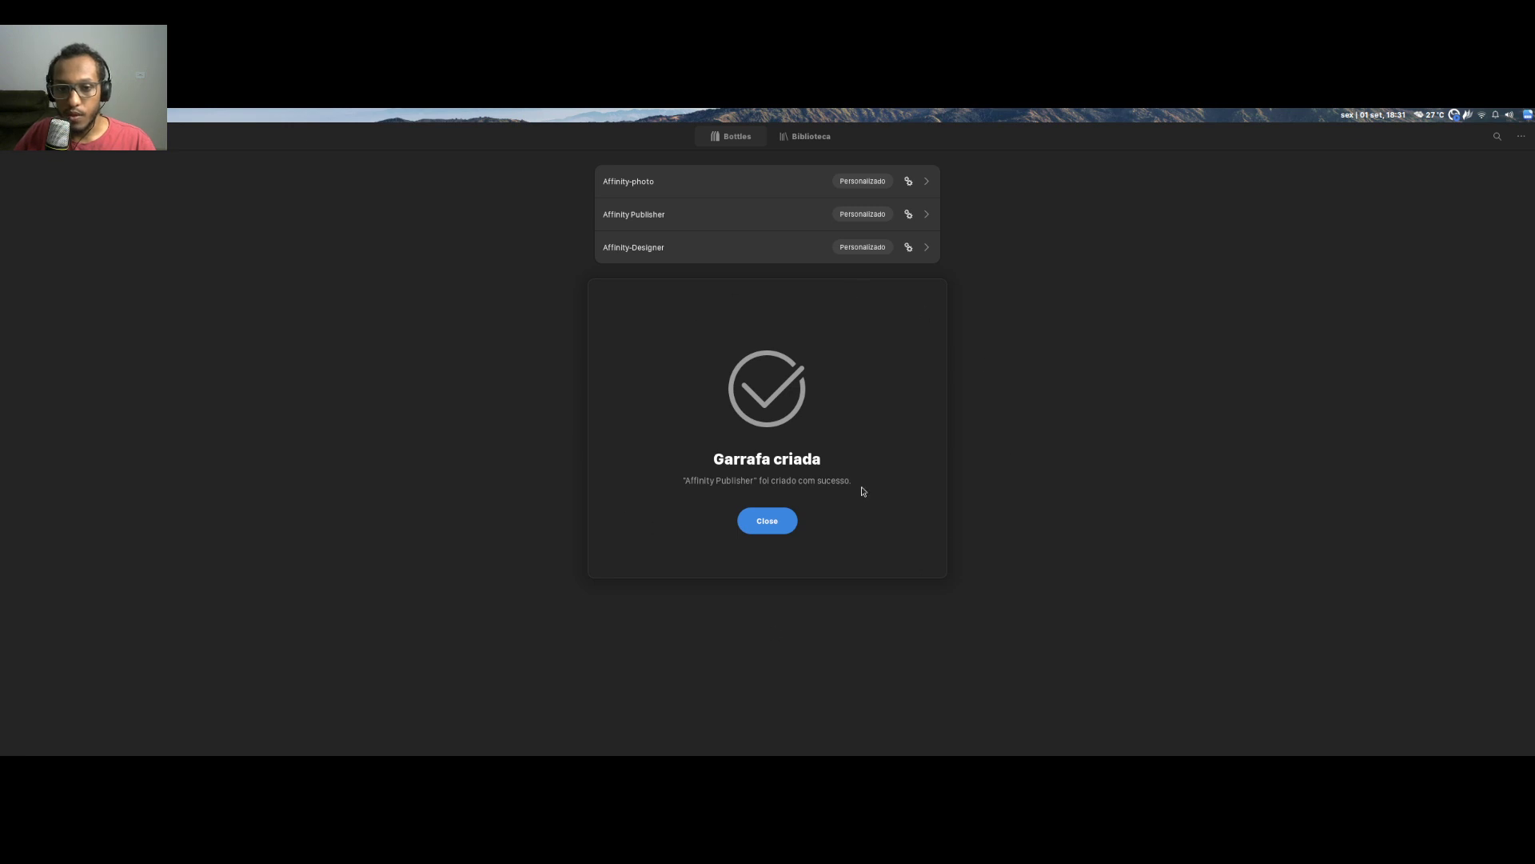
Run affinity-publisher-1.10.5.exe from Documents > Instaladores e programas > Windows in the Publisher bottle
{"action": "left_click", "coordinate": [769, 526]}
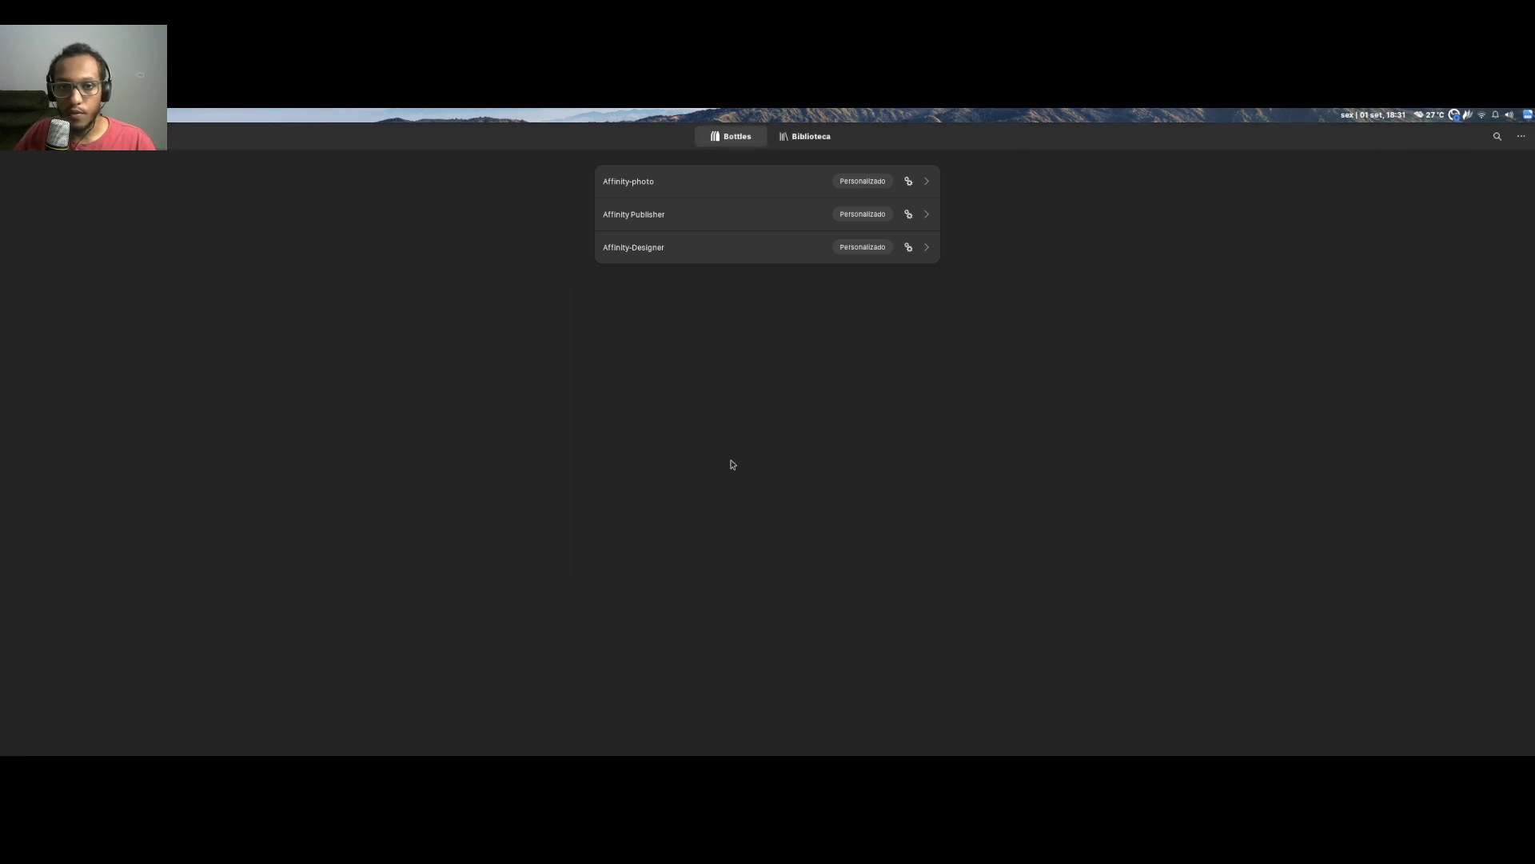
{"action": "left_click", "coordinate": [732, 223]}
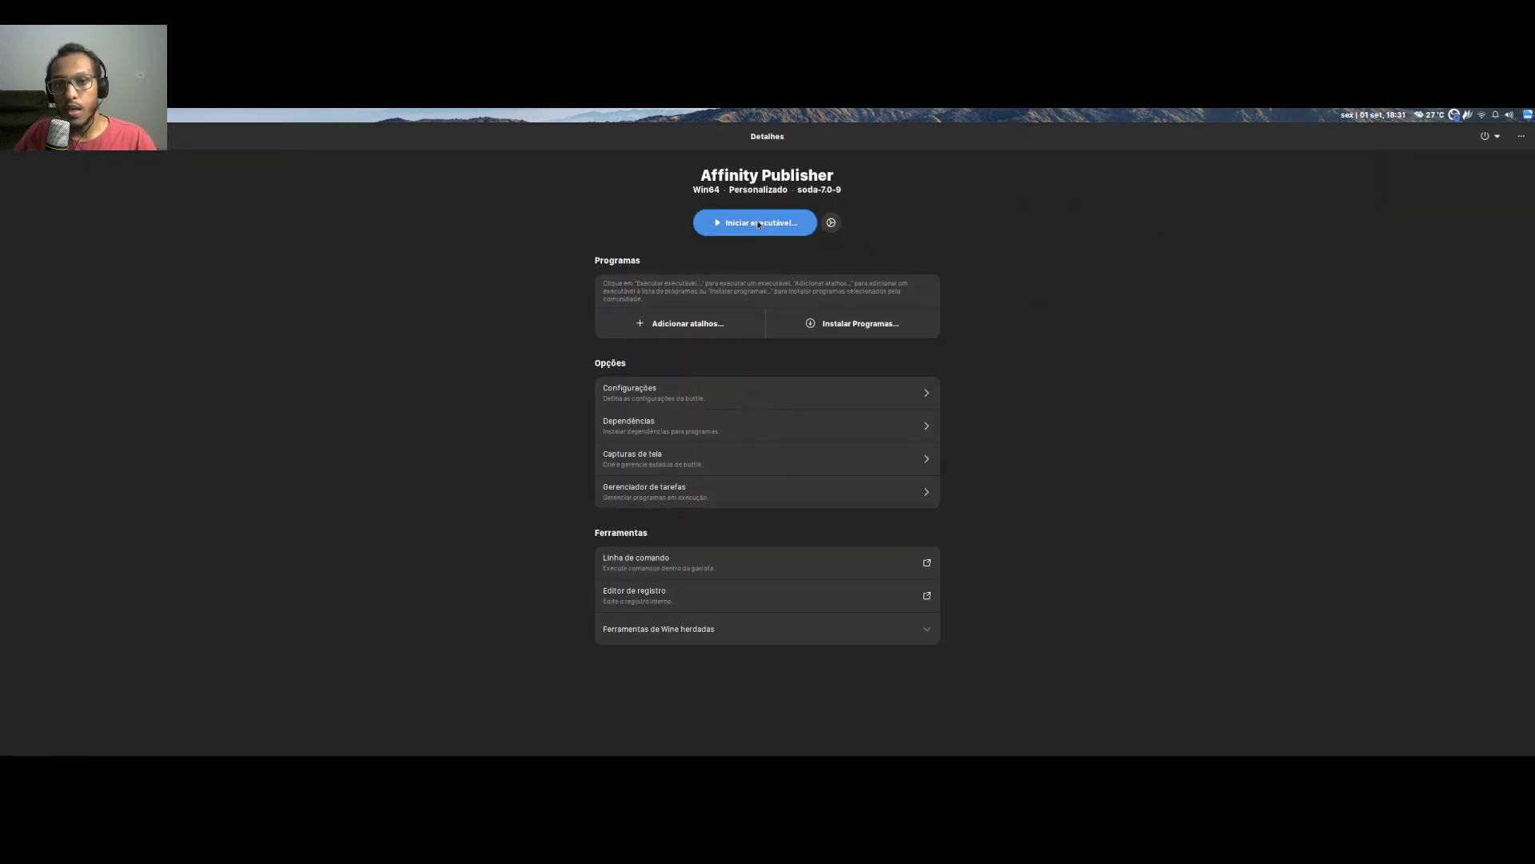
{"action": "left_click", "coordinate": [759, 224]}
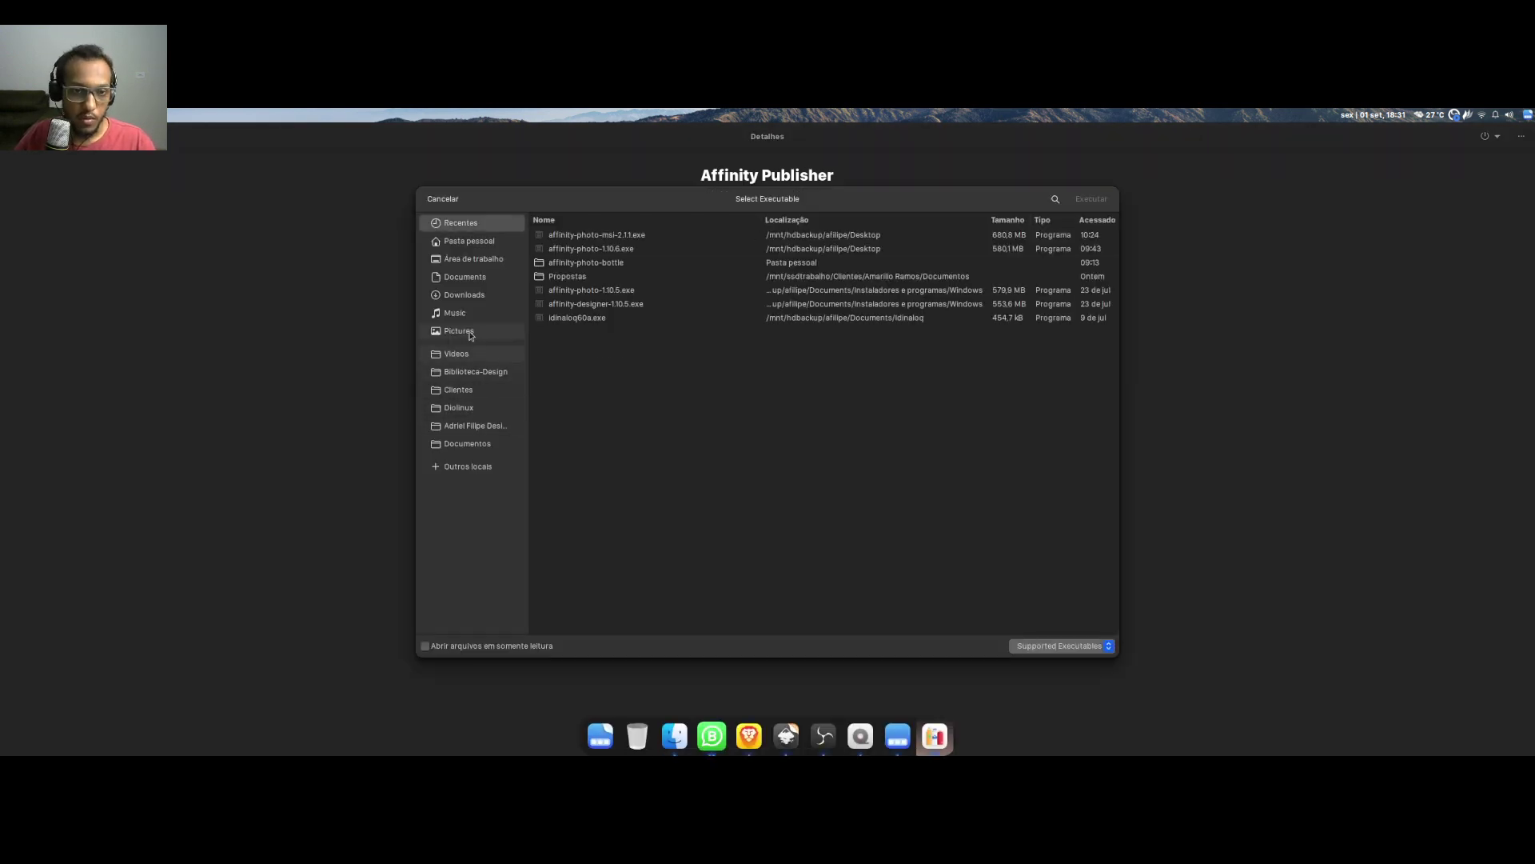
{"action": "left_click", "coordinate": [478, 276]}
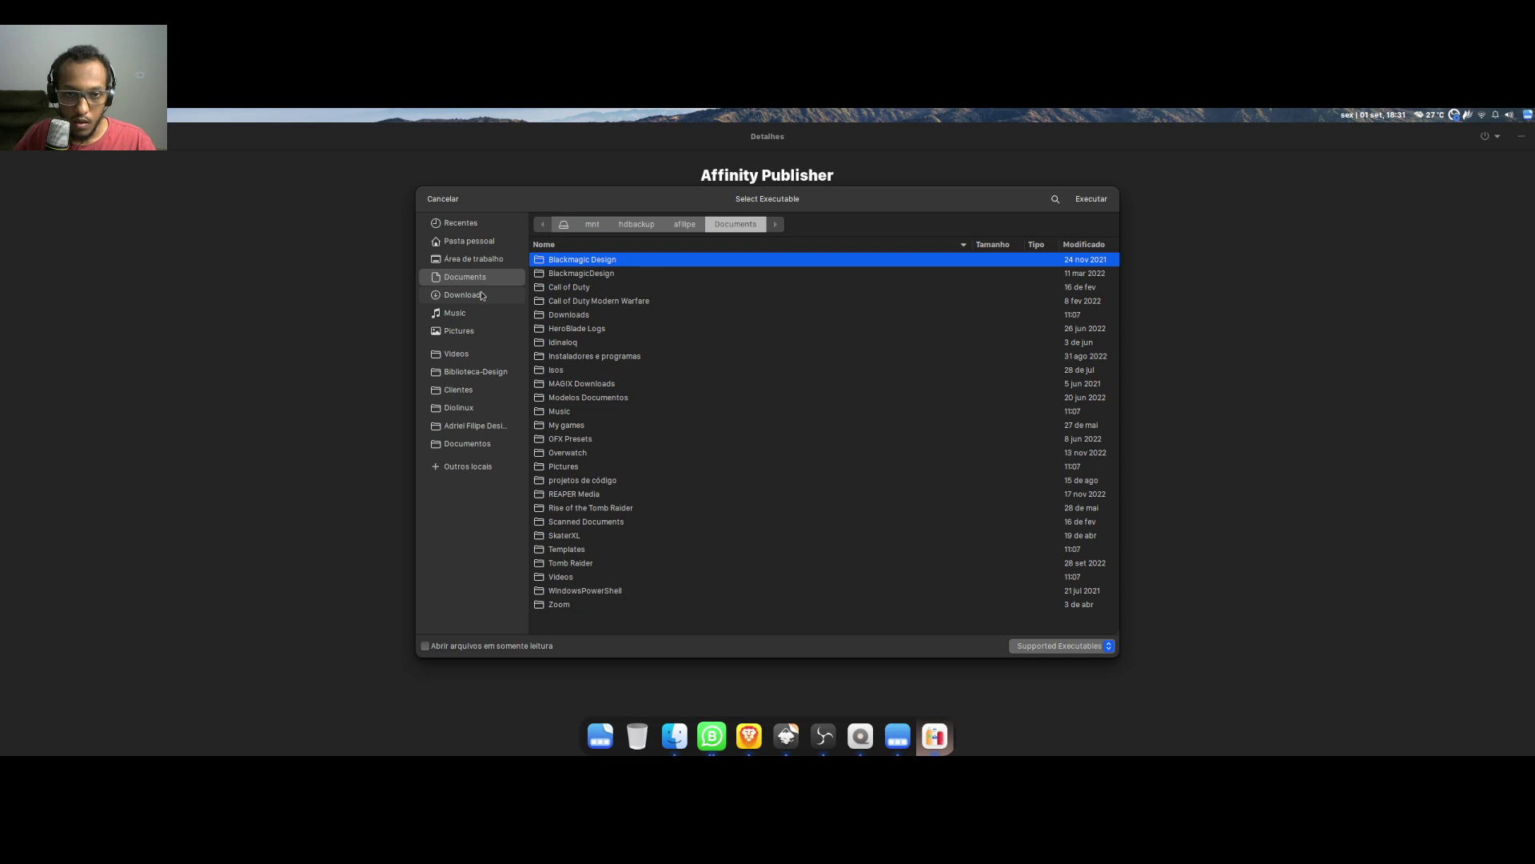
{"action": "double_click", "coordinate": [629, 357]}
{"action": "double_click", "coordinate": [591, 280]}
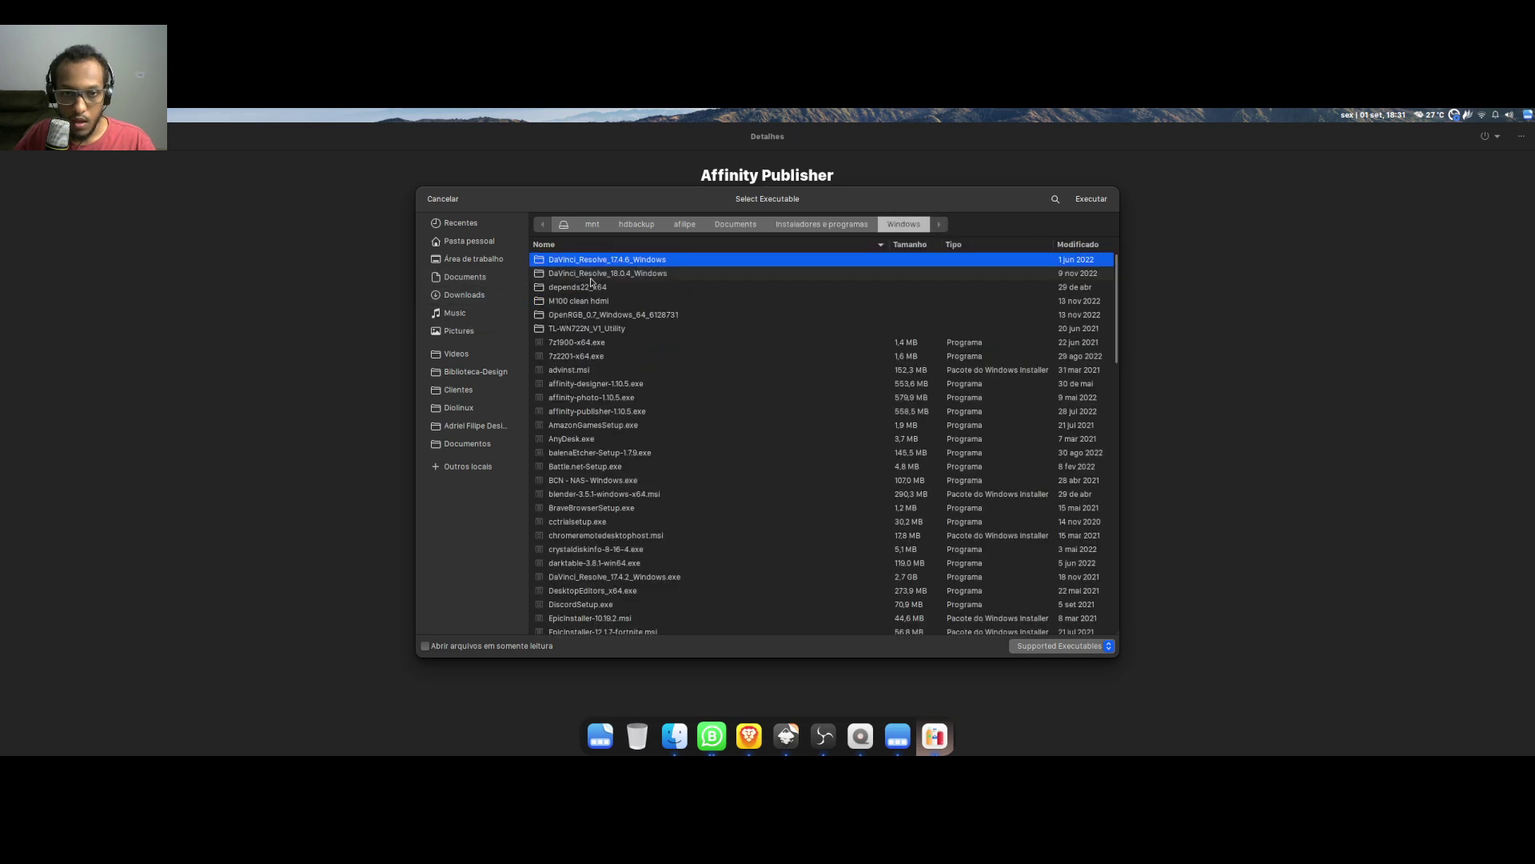
{"action": "left_click", "coordinate": [624, 411]}
{"action": "left_click", "coordinate": [1092, 199]}
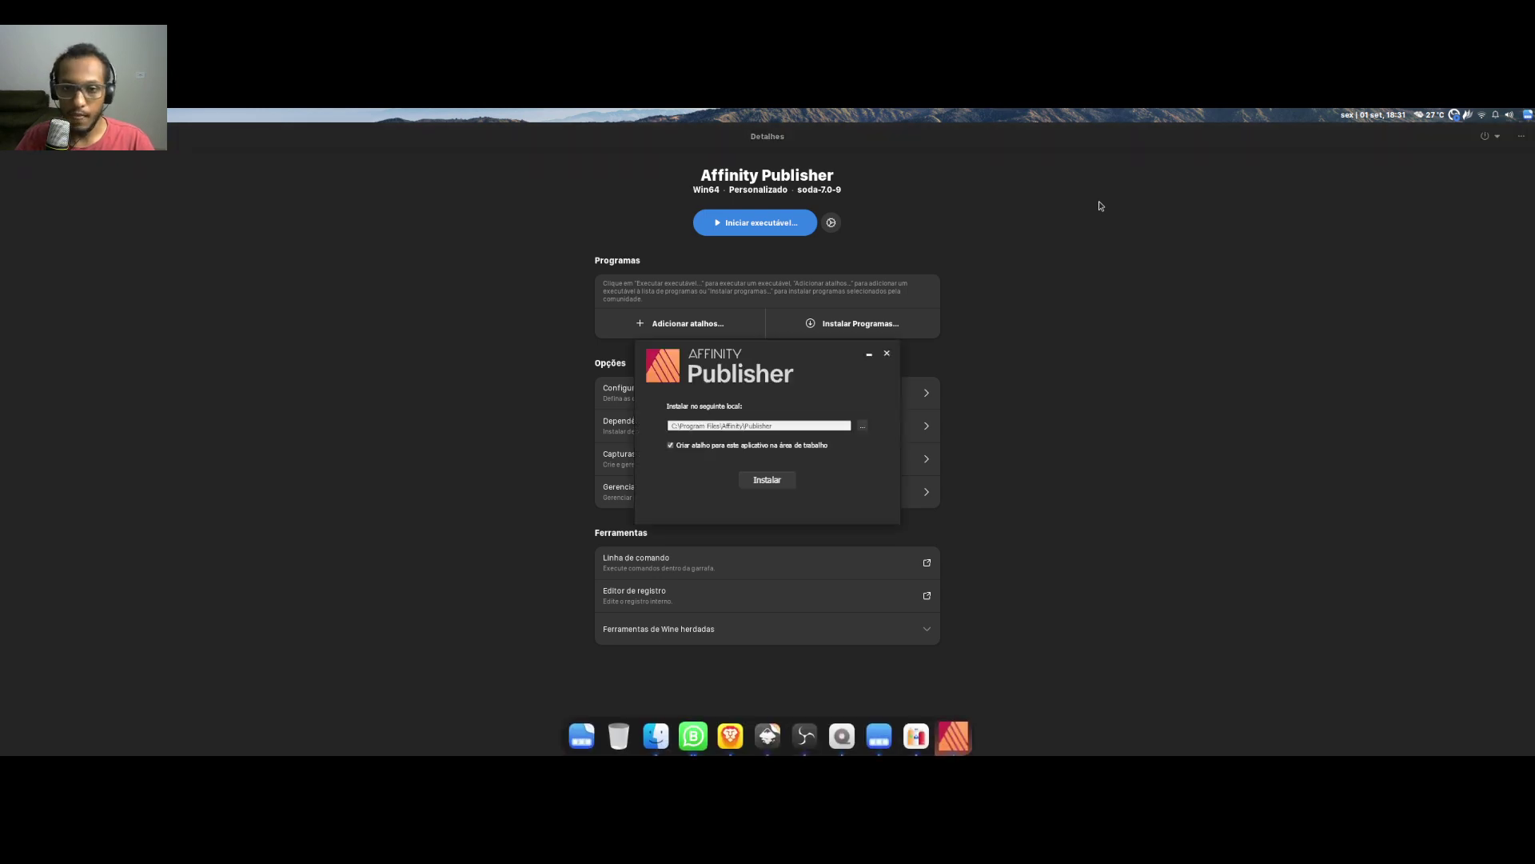
Install Publisher to the default C:\Program Files\Affinity\Publisher and close the finished installer
{"action": "left_click", "coordinate": [887, 353]}
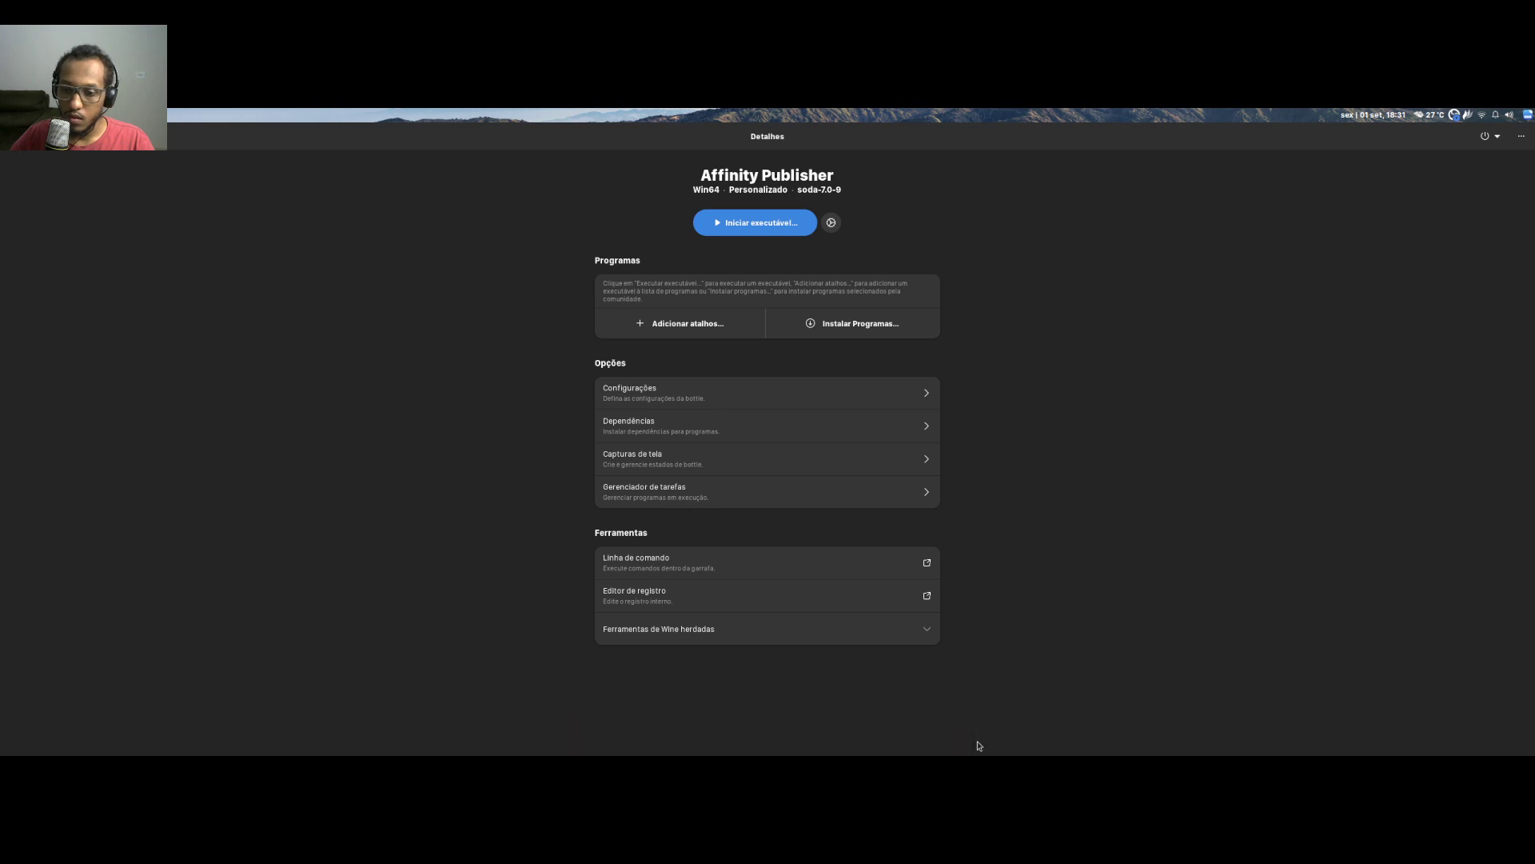
{"action": "left_click", "coordinate": [953, 736]}
{"action": "mouse_move", "coordinate": [880, 352]}
{"action": "left_mouse_down"}
{"action": "mouse_move", "coordinate": [1241, 482]}
{"action": "mouse_move", "coordinate": [931, 337]}
{"action": "left_mouse_up"}
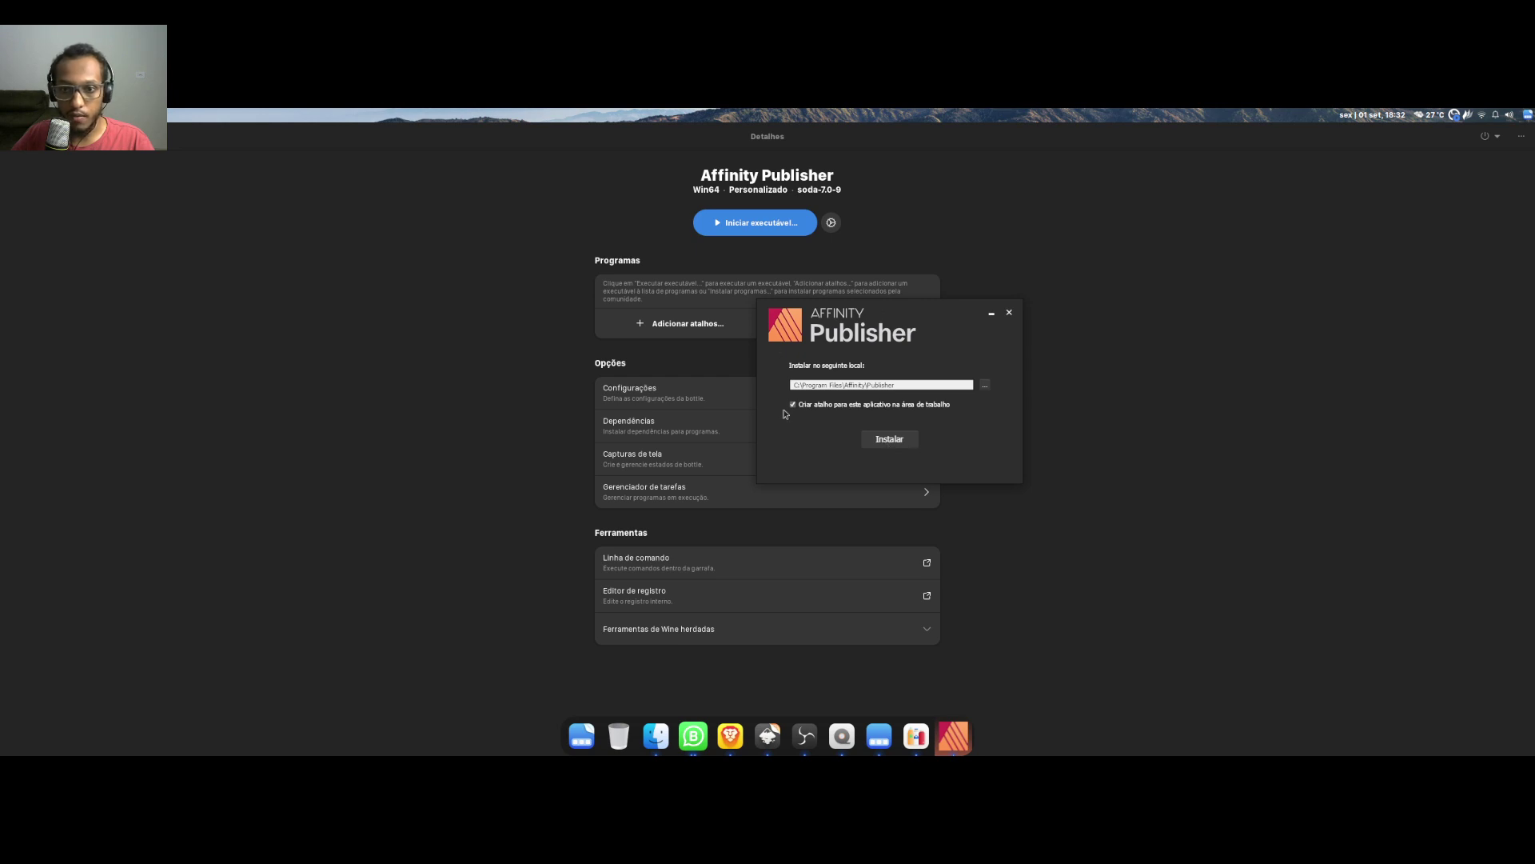
{"action": "left_click", "coordinate": [886, 442]}
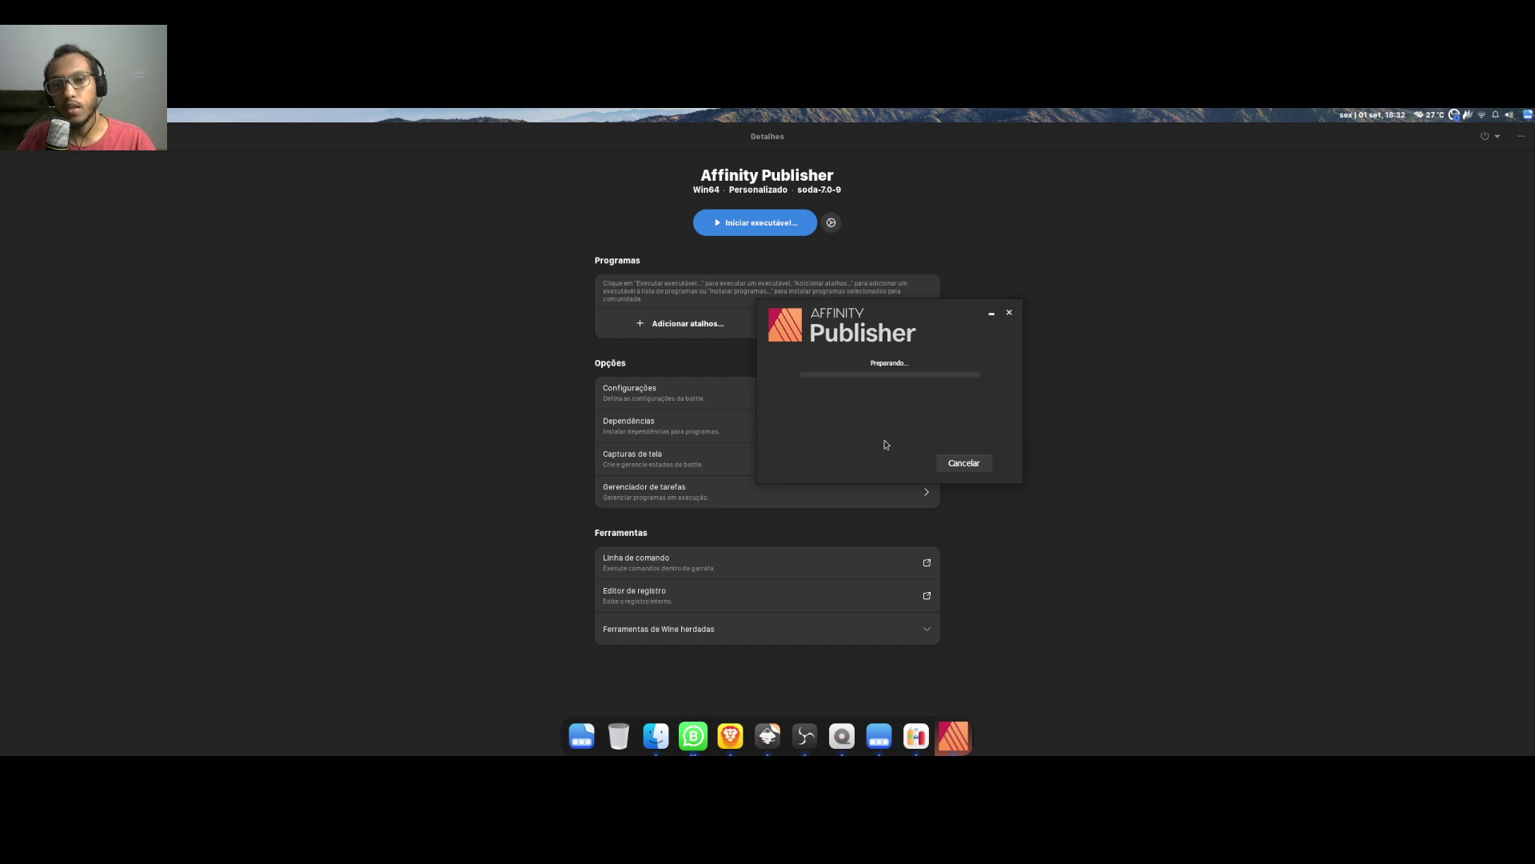
{"action": "left_click_drag", "start_coordinate": [873, 317], "coordinate": [1085, 287]}
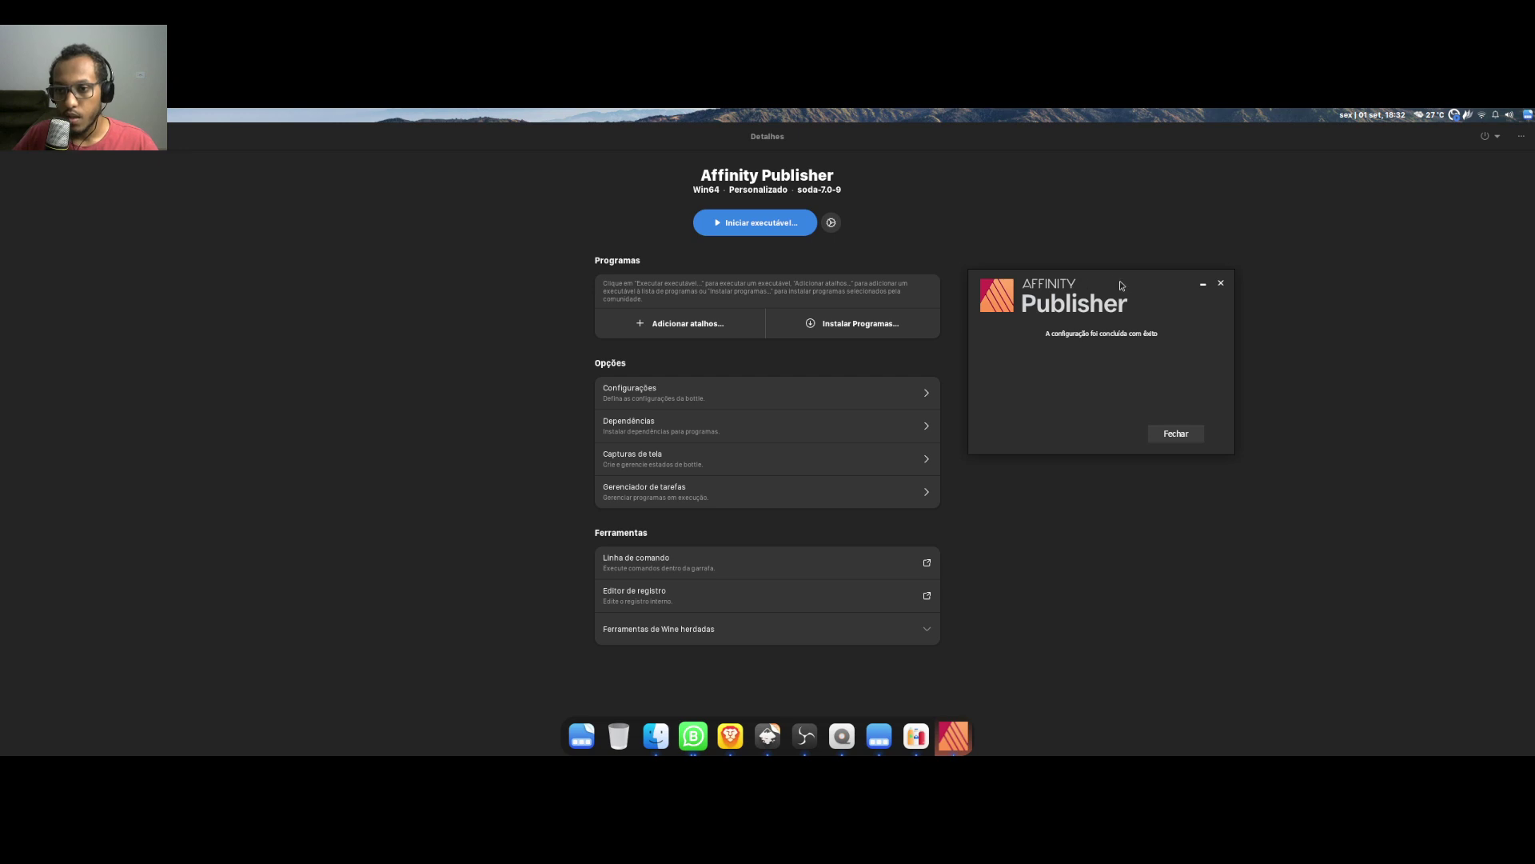
{"action": "left_click_drag", "start_coordinate": [1131, 295], "coordinate": [1096, 323]}
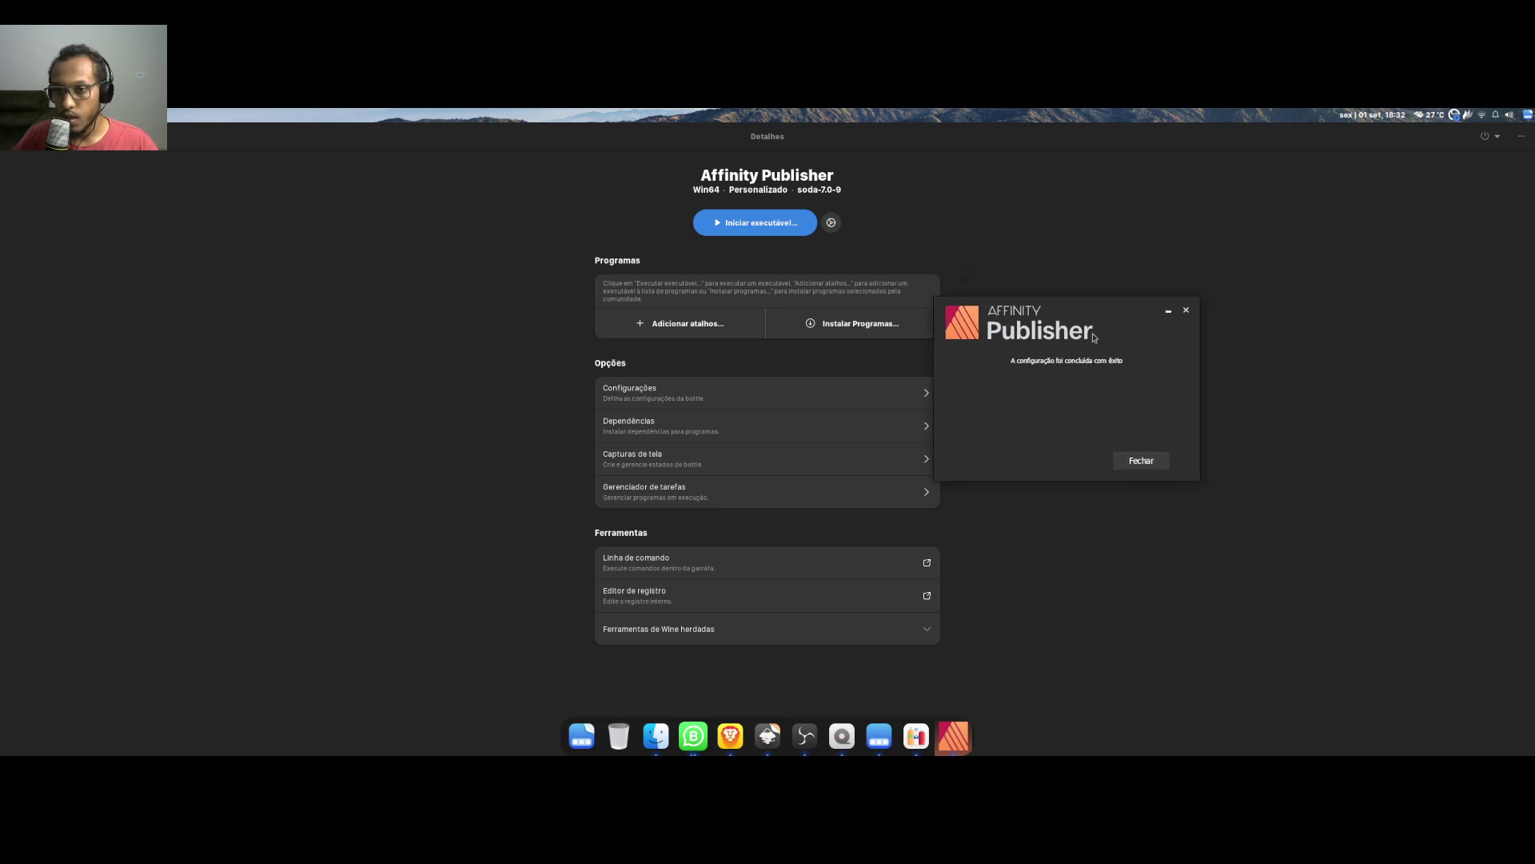
{"action": "left_click", "coordinate": [1142, 462]}
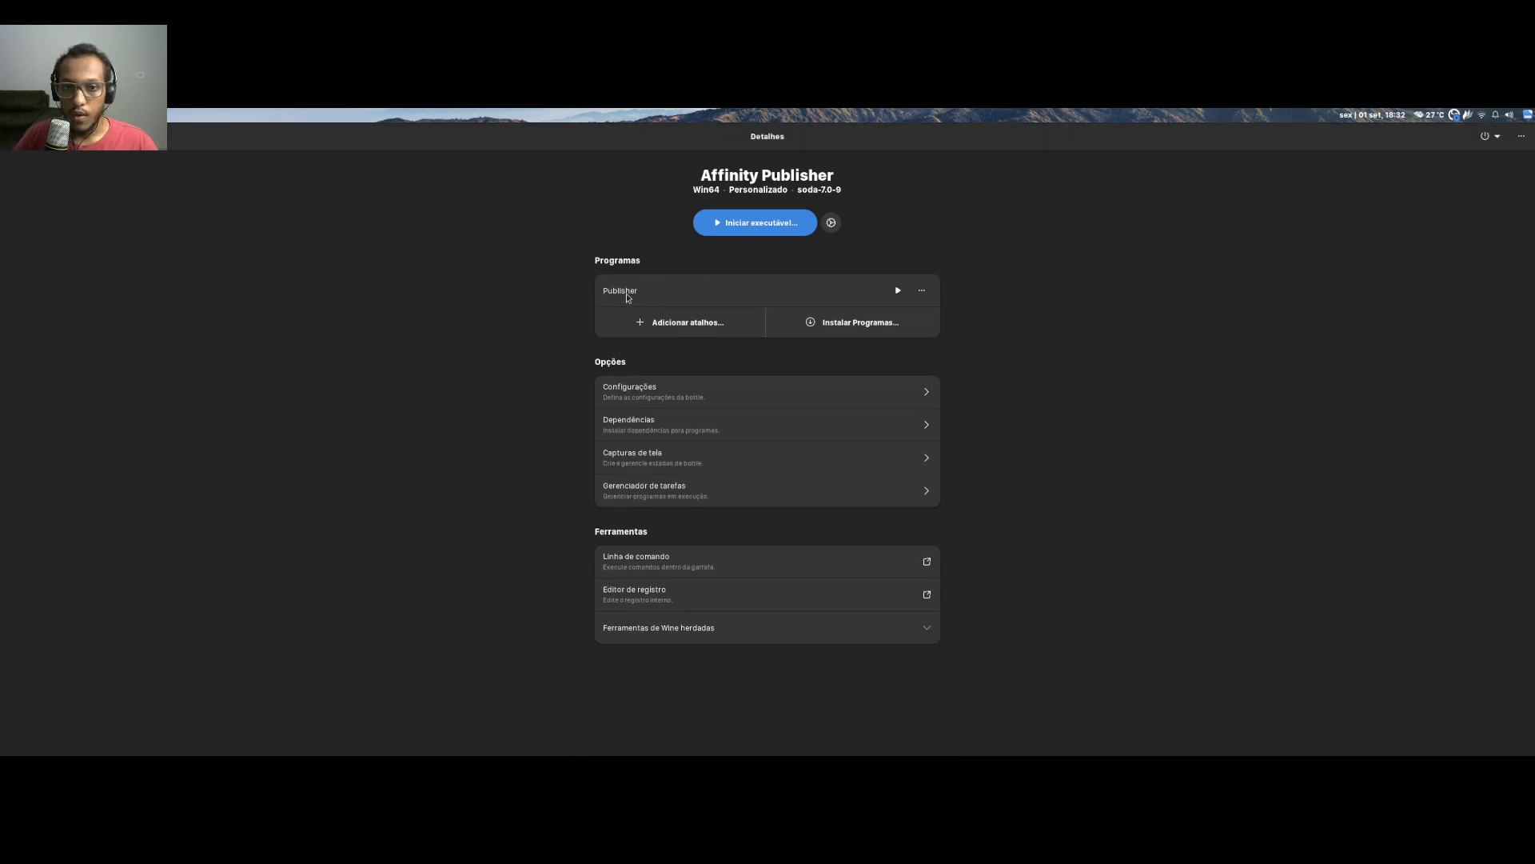
Launch Publisher, choose the free trial, and accept the Serif licence agreement
{"action": "left_click", "coordinate": [897, 292]}
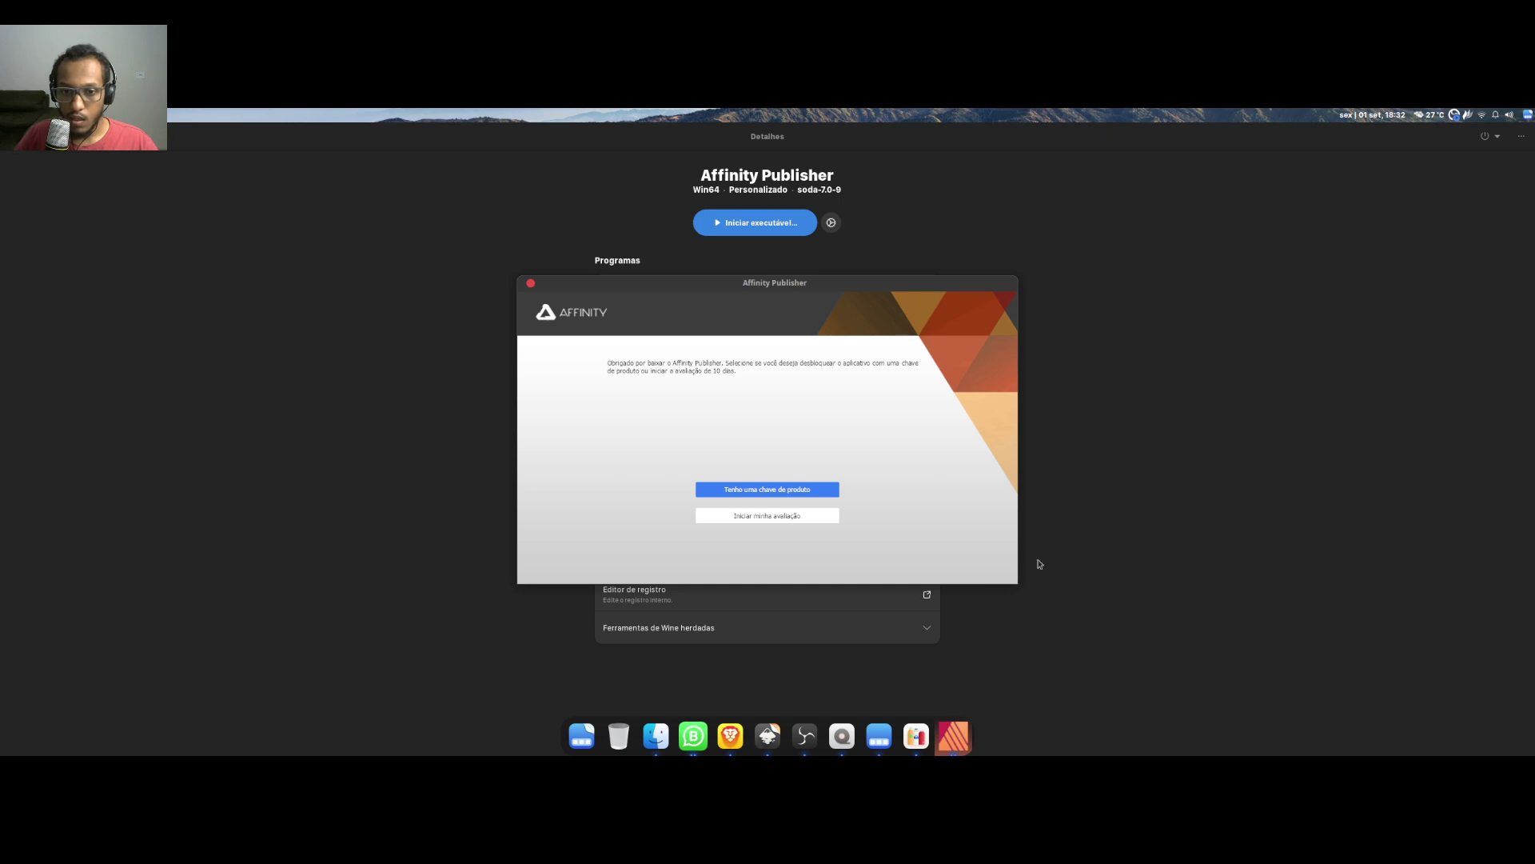
{"action": "left_click", "coordinate": [804, 516]}
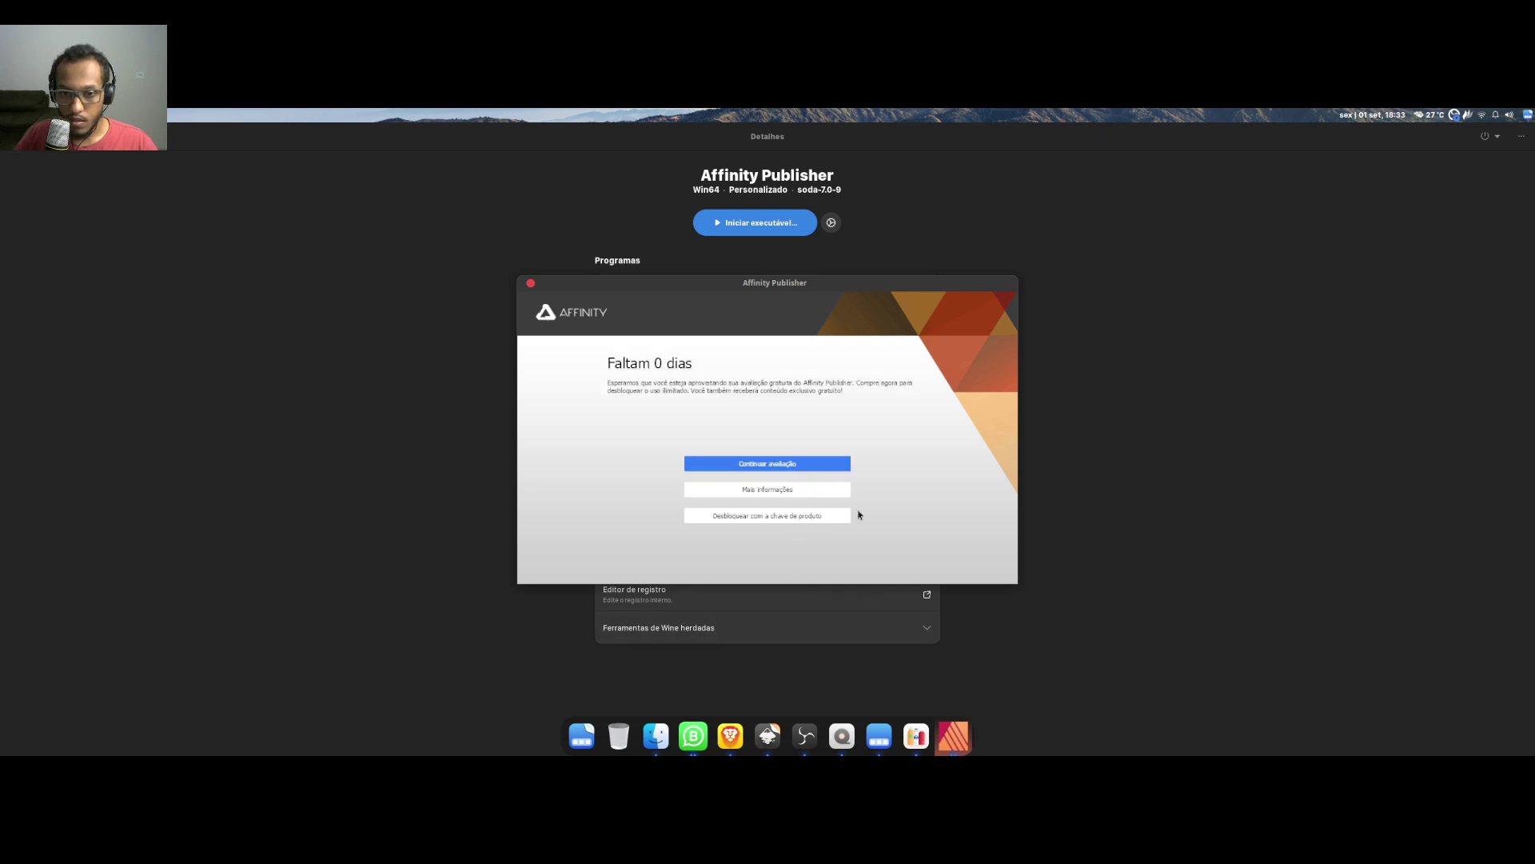
{"action": "left_click", "coordinate": [818, 463]}
{"action": "left_click", "coordinate": [660, 535]}
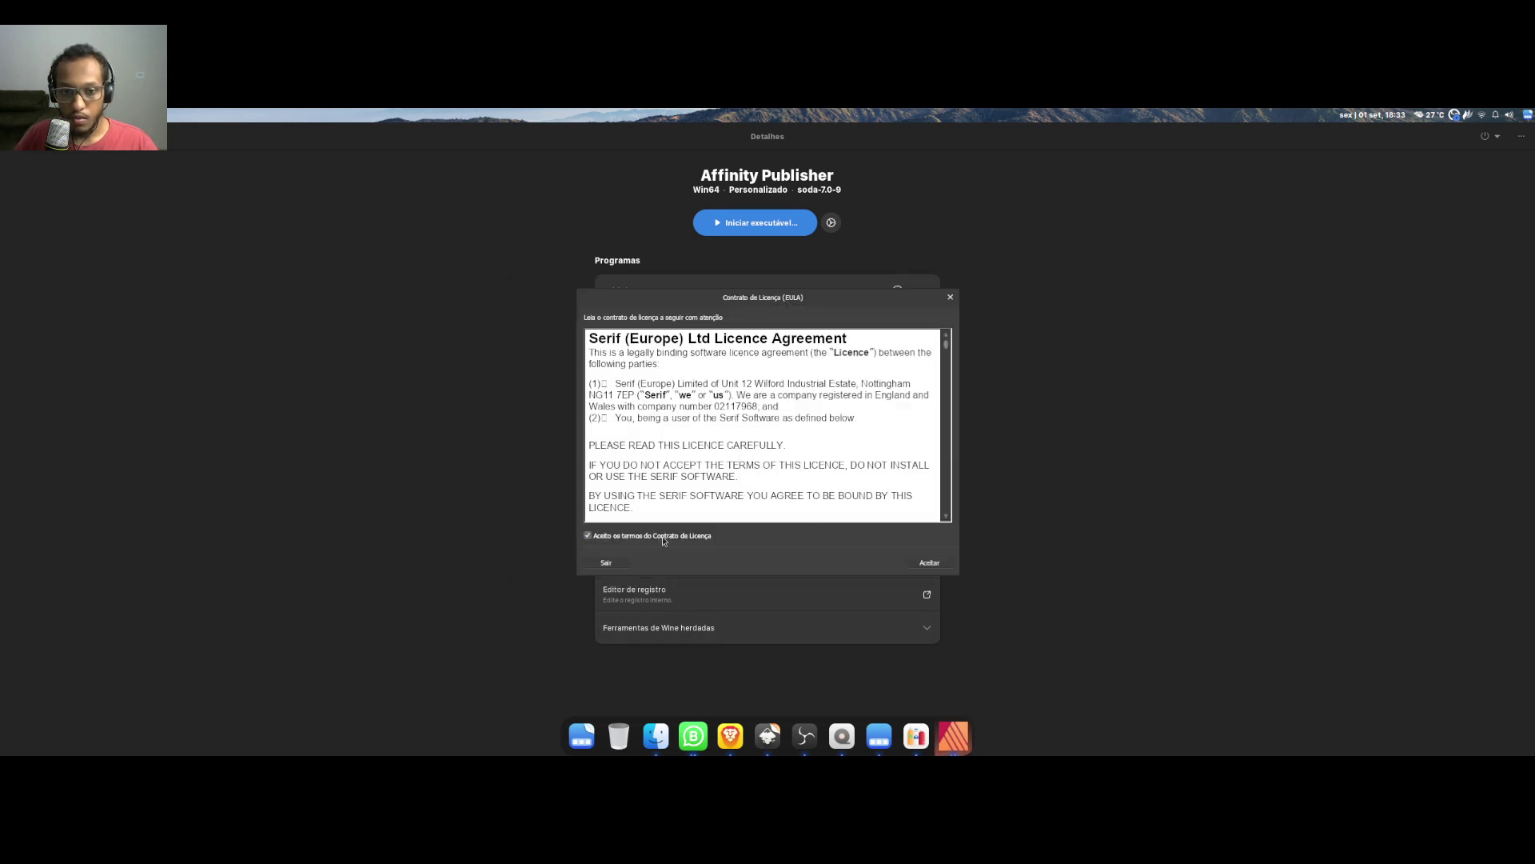
{"action": "left_click", "coordinate": [916, 562]}
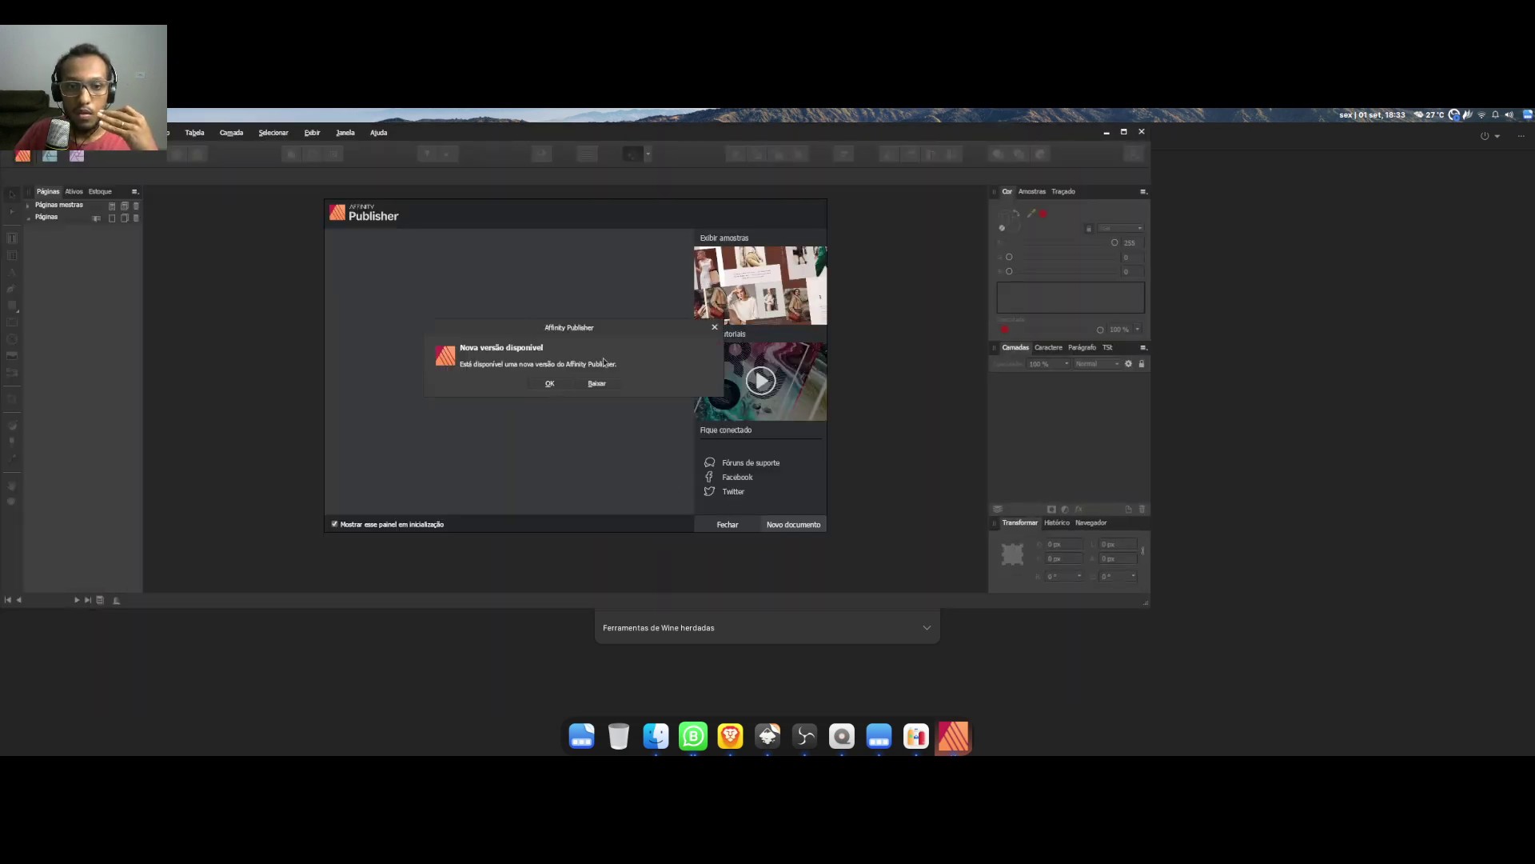
Dismiss the update notice and welcome panel, view General preferences, then close them
{"action": "left_click", "coordinate": [549, 383]}
{"action": "left_click", "coordinate": [728, 525]}
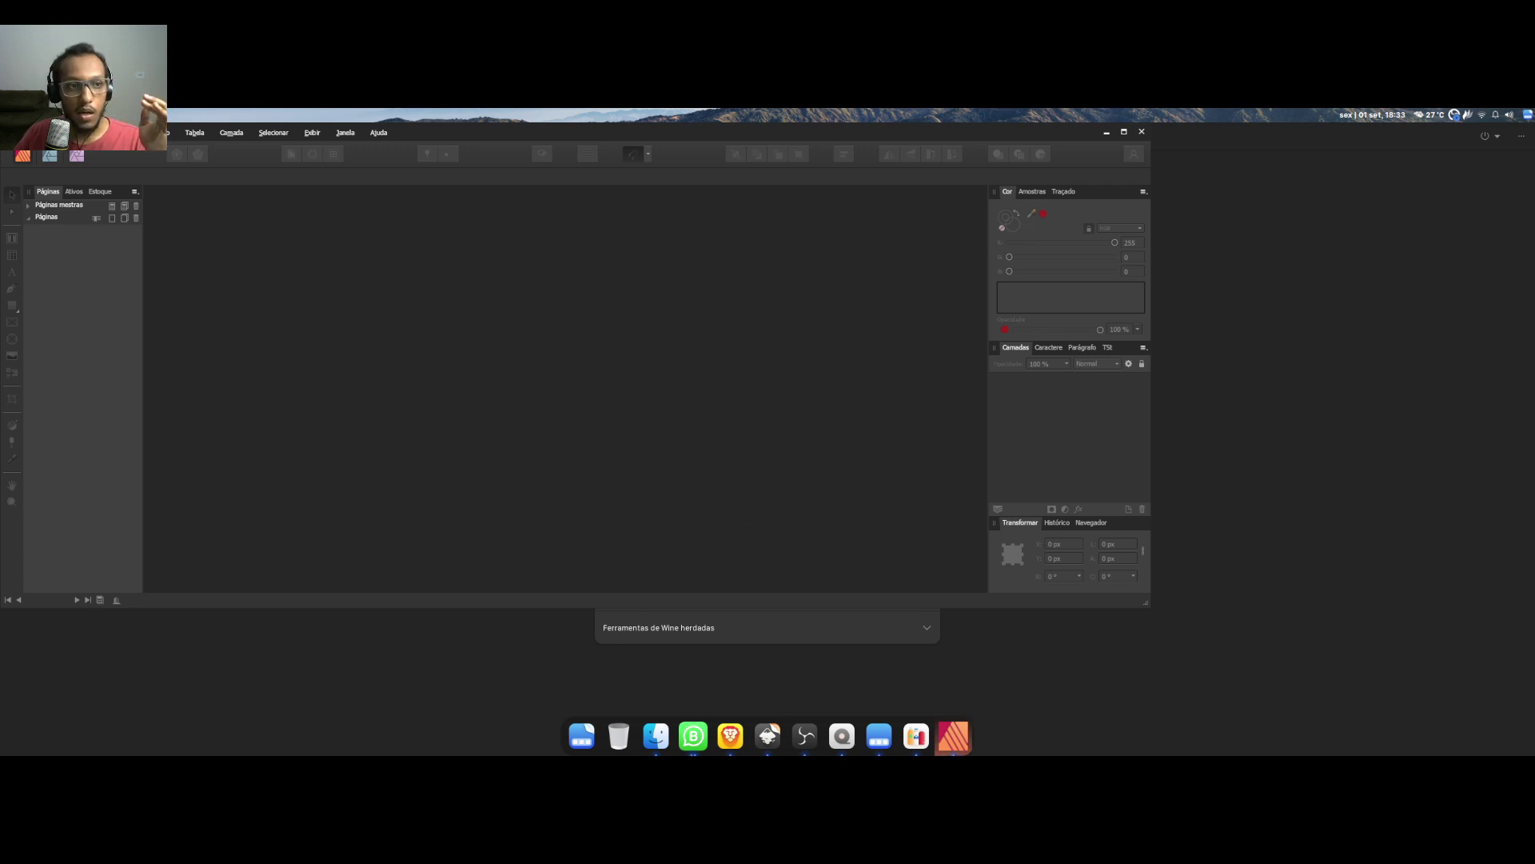
{"action": "left_click", "coordinate": [44, 132]}
{"action": "left_click", "coordinate": [81, 132]}
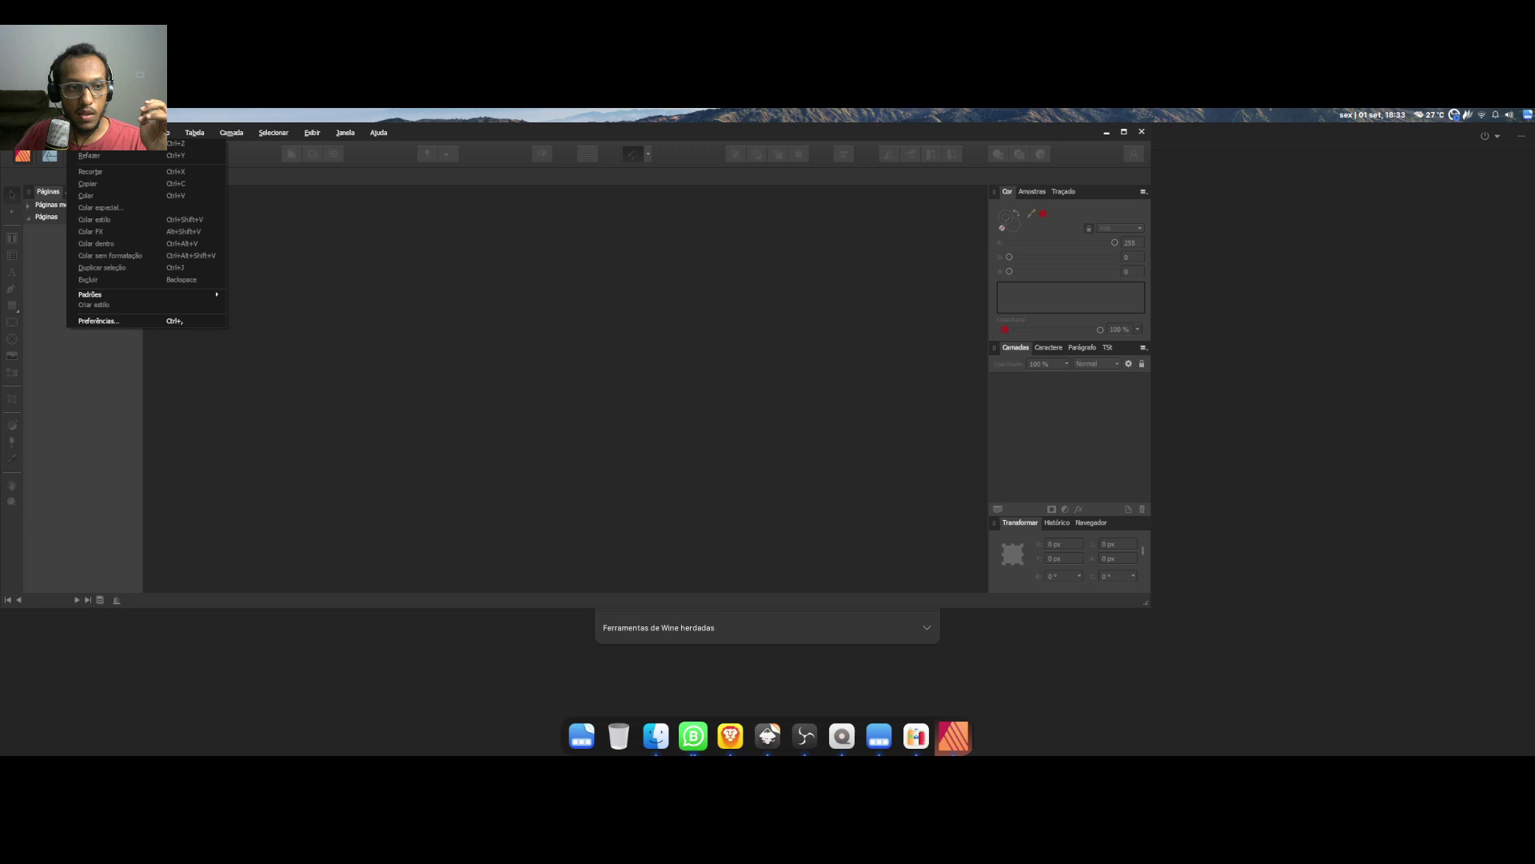
{"action": "left_click", "coordinate": [108, 321]}
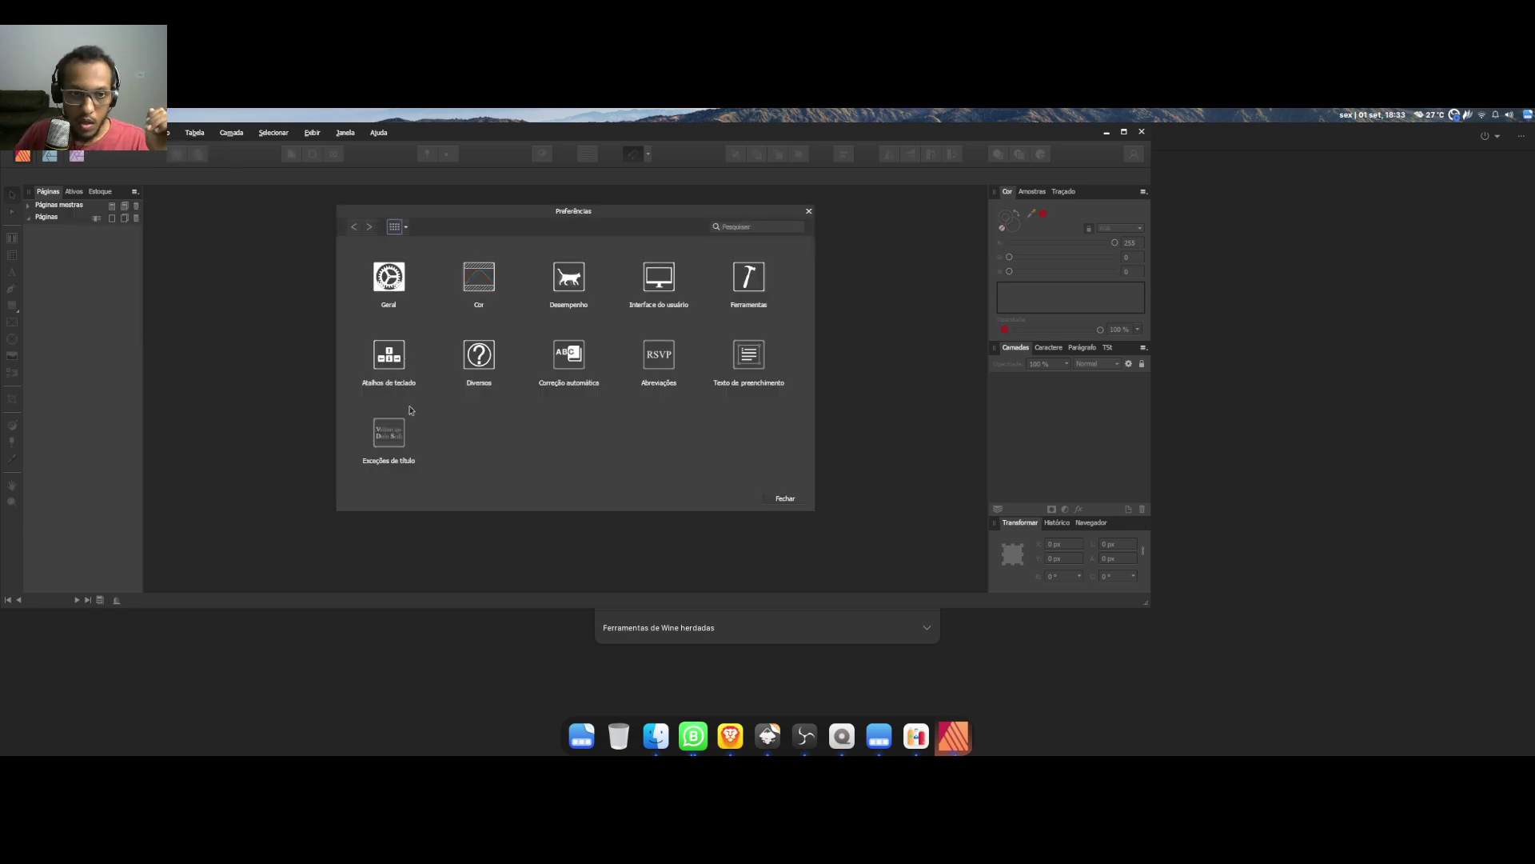
{"action": "left_click", "coordinate": [382, 276]}
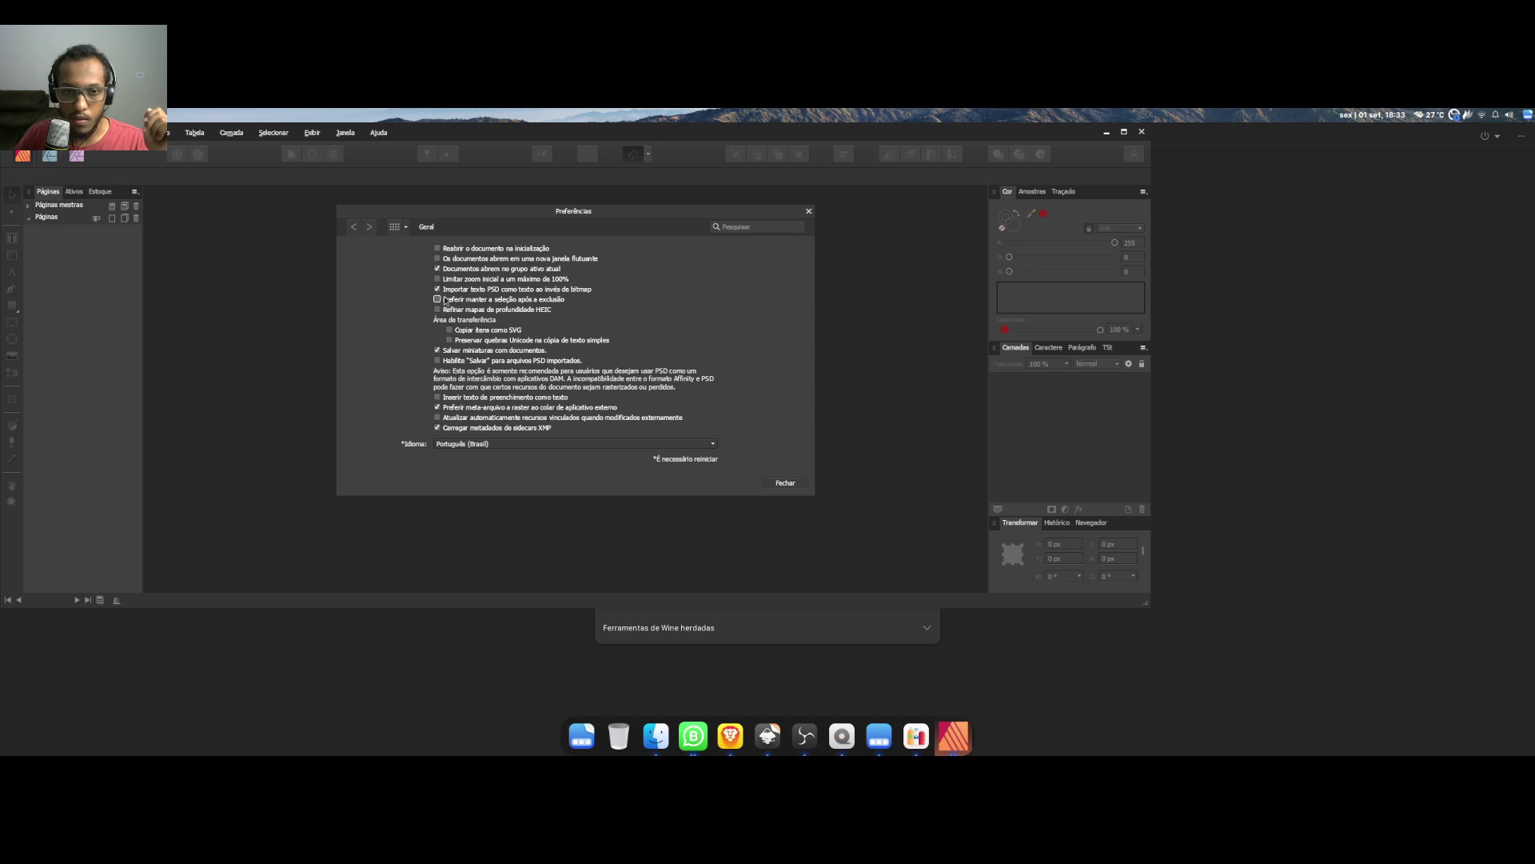
{"action": "left_click", "coordinate": [808, 211]}
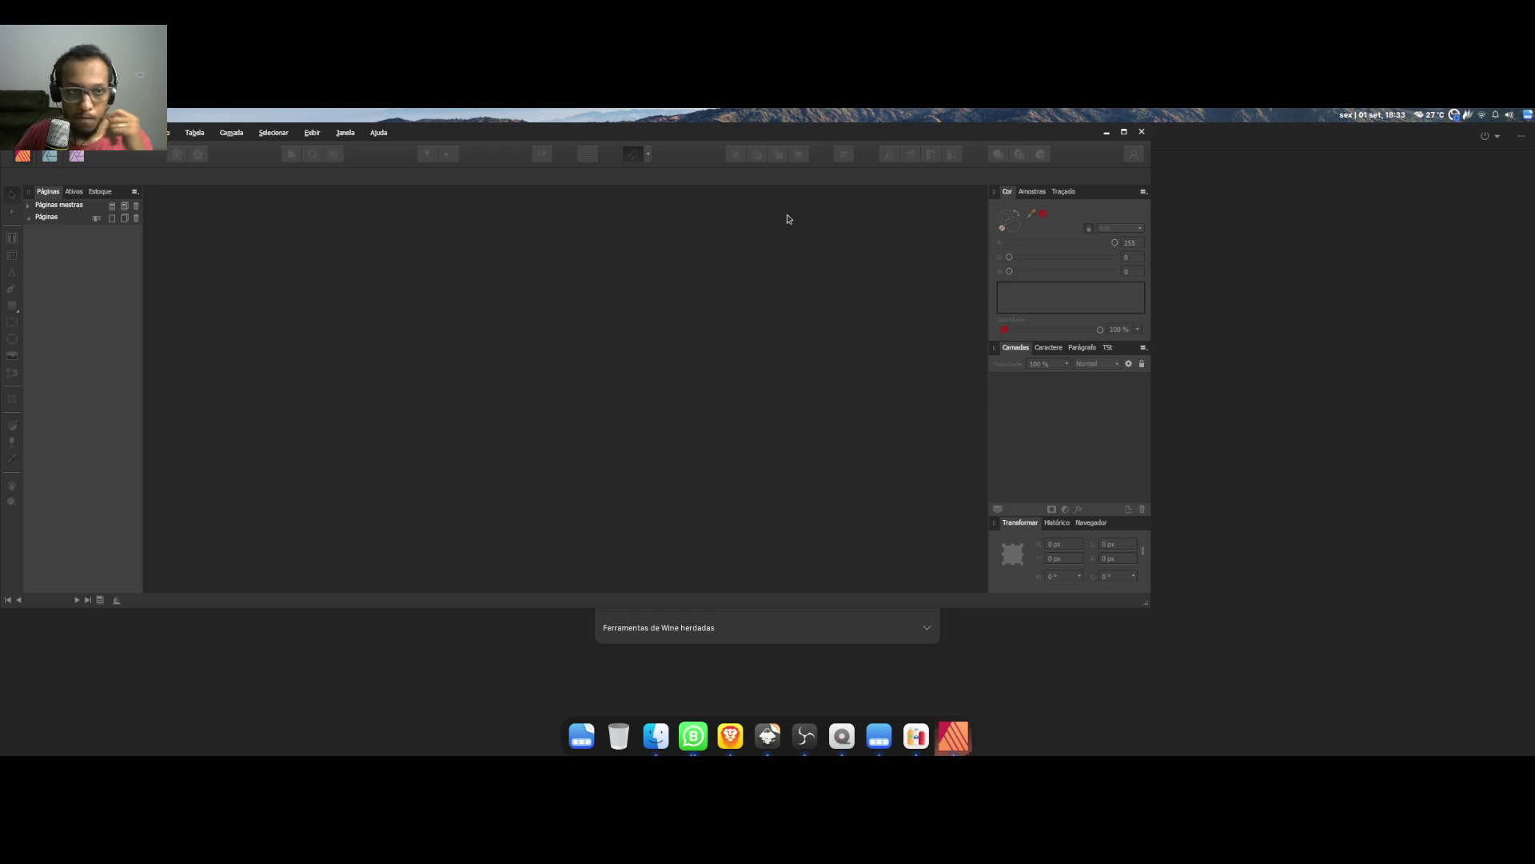
{"action": "mouse_move", "coordinate": [801, 133]}
{"action": "left_mouse_down"}
{"action": "mouse_move", "coordinate": [904, 267]}
{"action": "mouse_move", "coordinate": [876, 182]}
{"action": "left_mouse_up"}
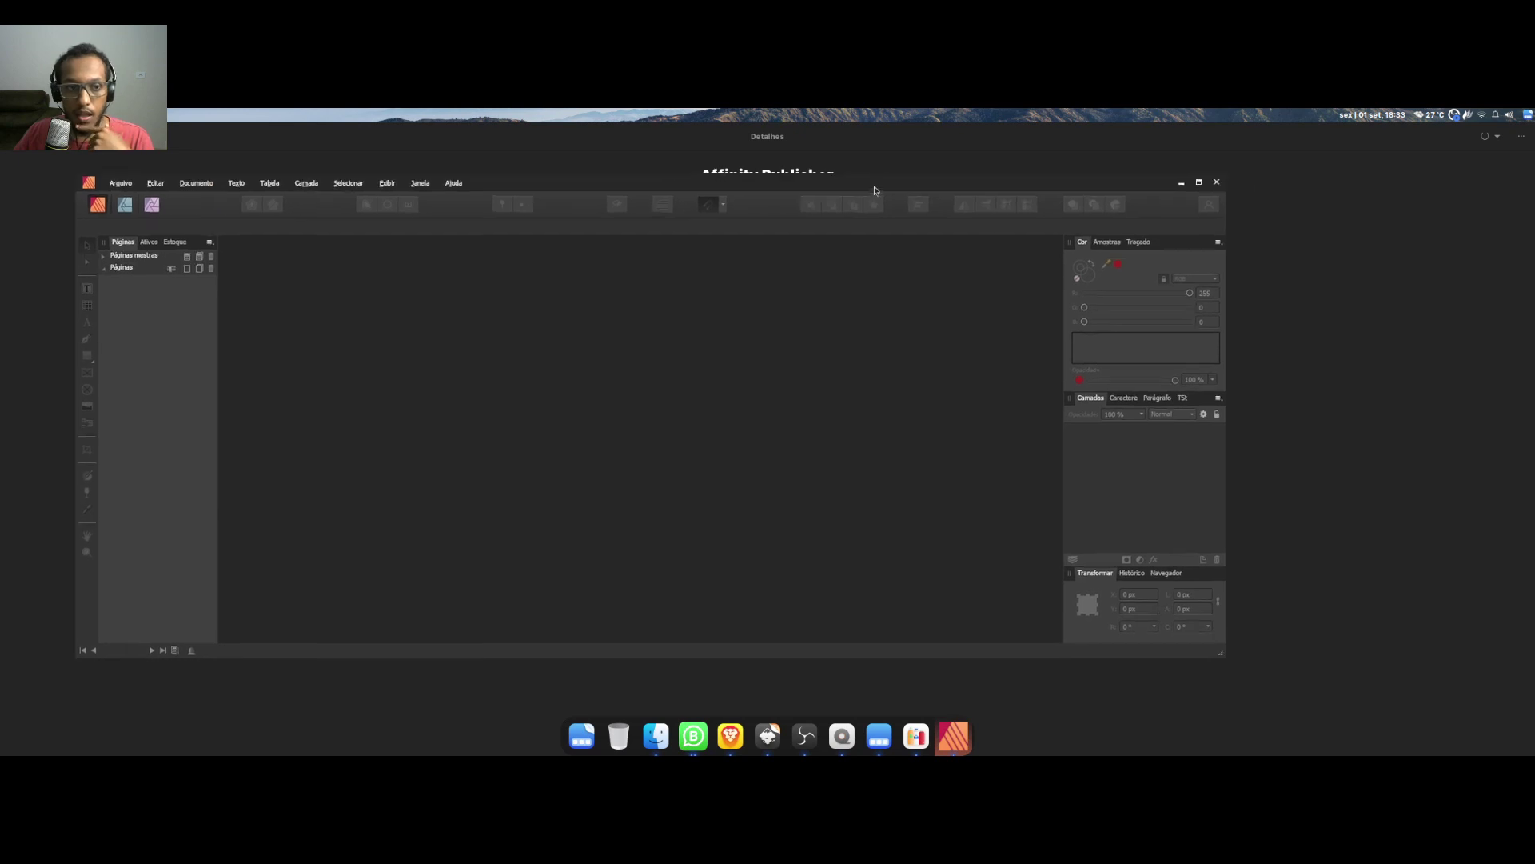
Try the Designer persona, close the StudioLink purchase prompt, and quit Affinity Publisher
{"action": "left_click", "coordinate": [130, 211]}
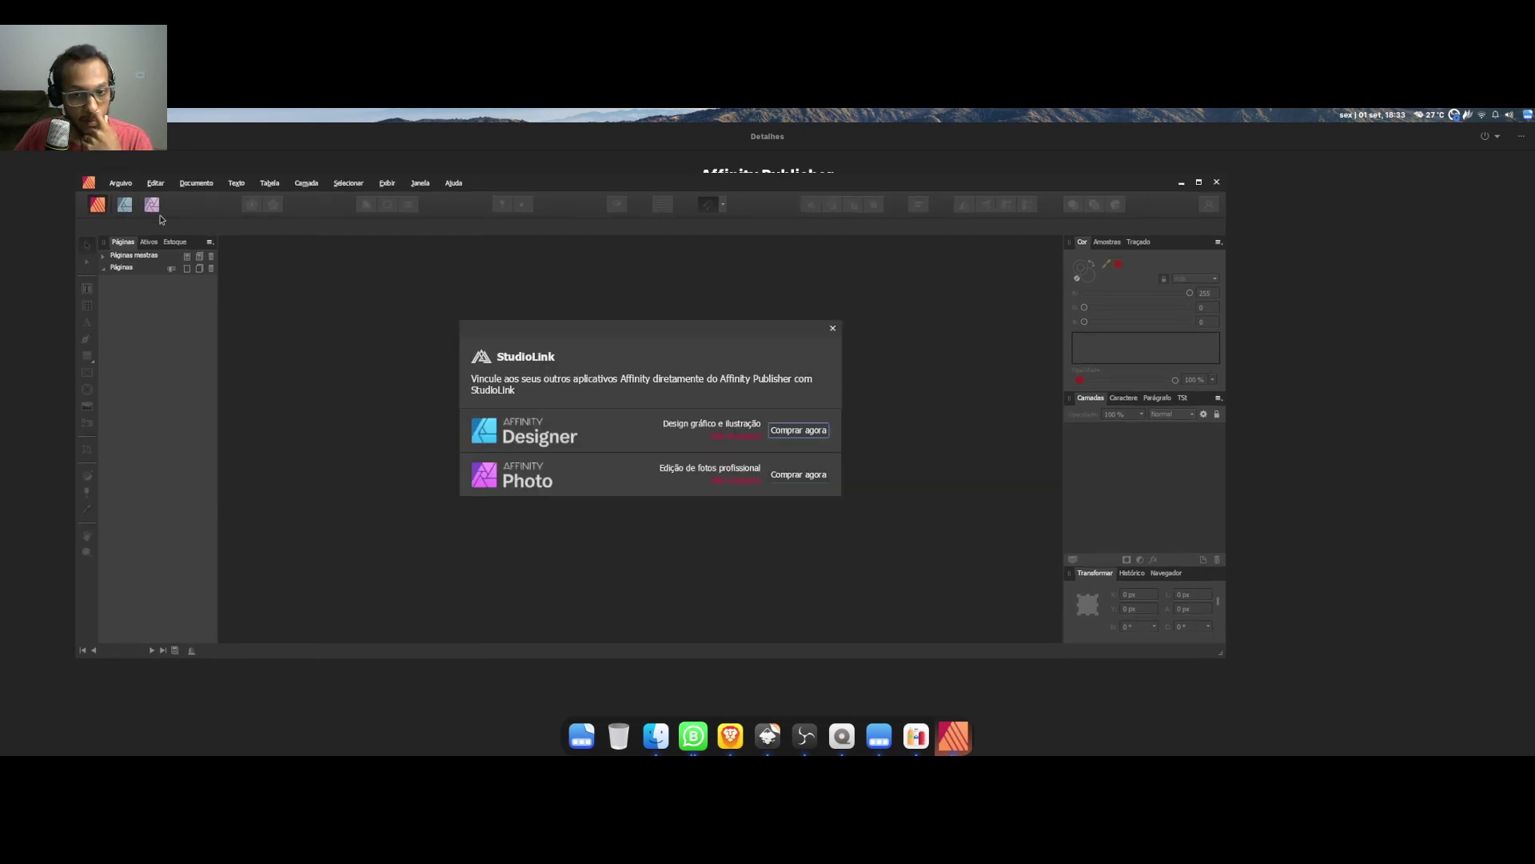
{"action": "left_click", "coordinate": [832, 329]}
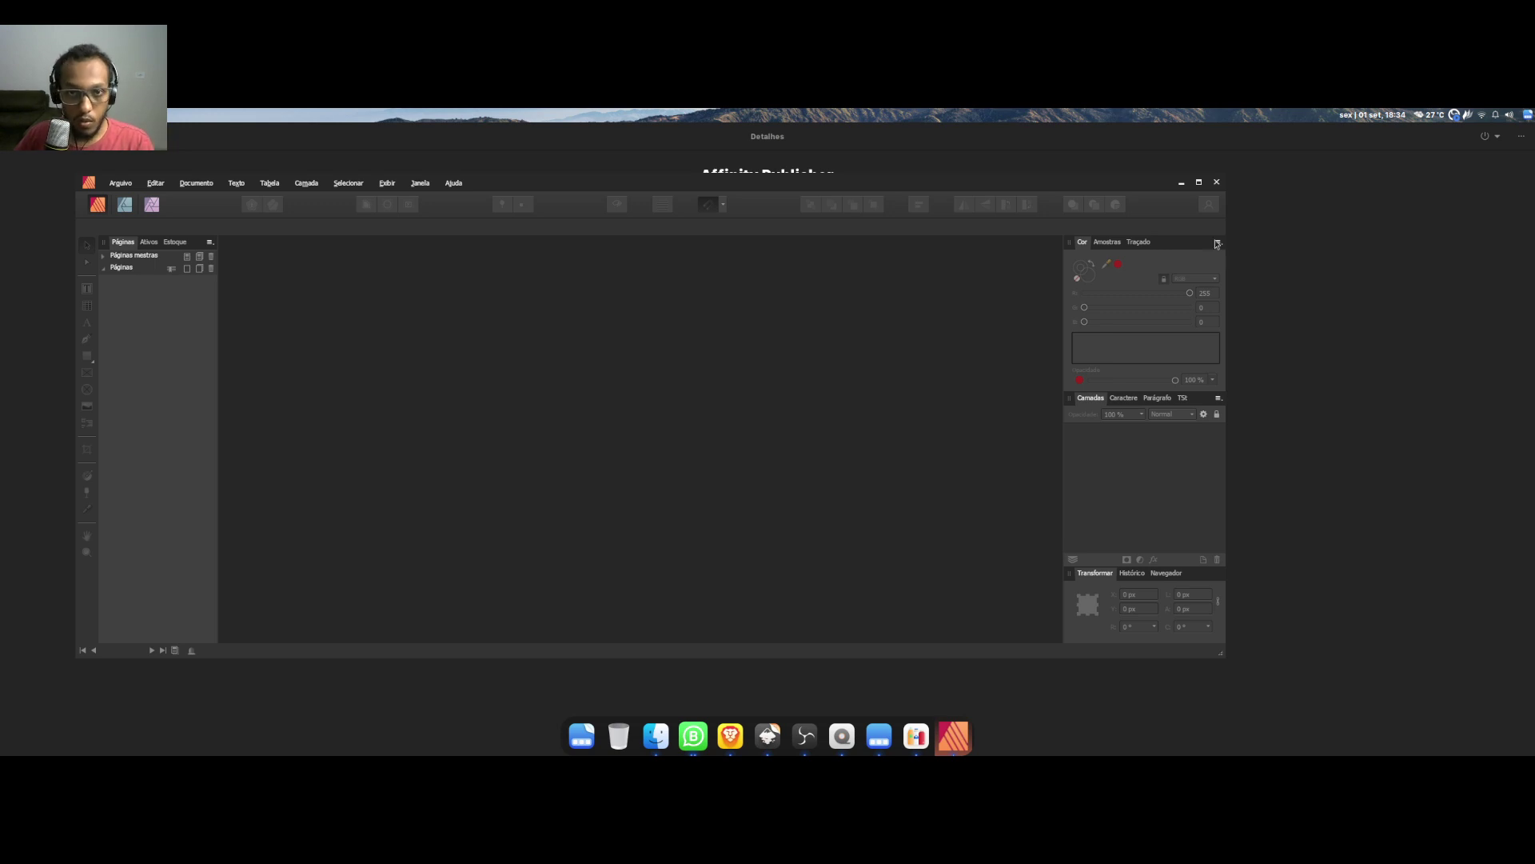
{"action": "left_click", "coordinate": [1216, 182]}
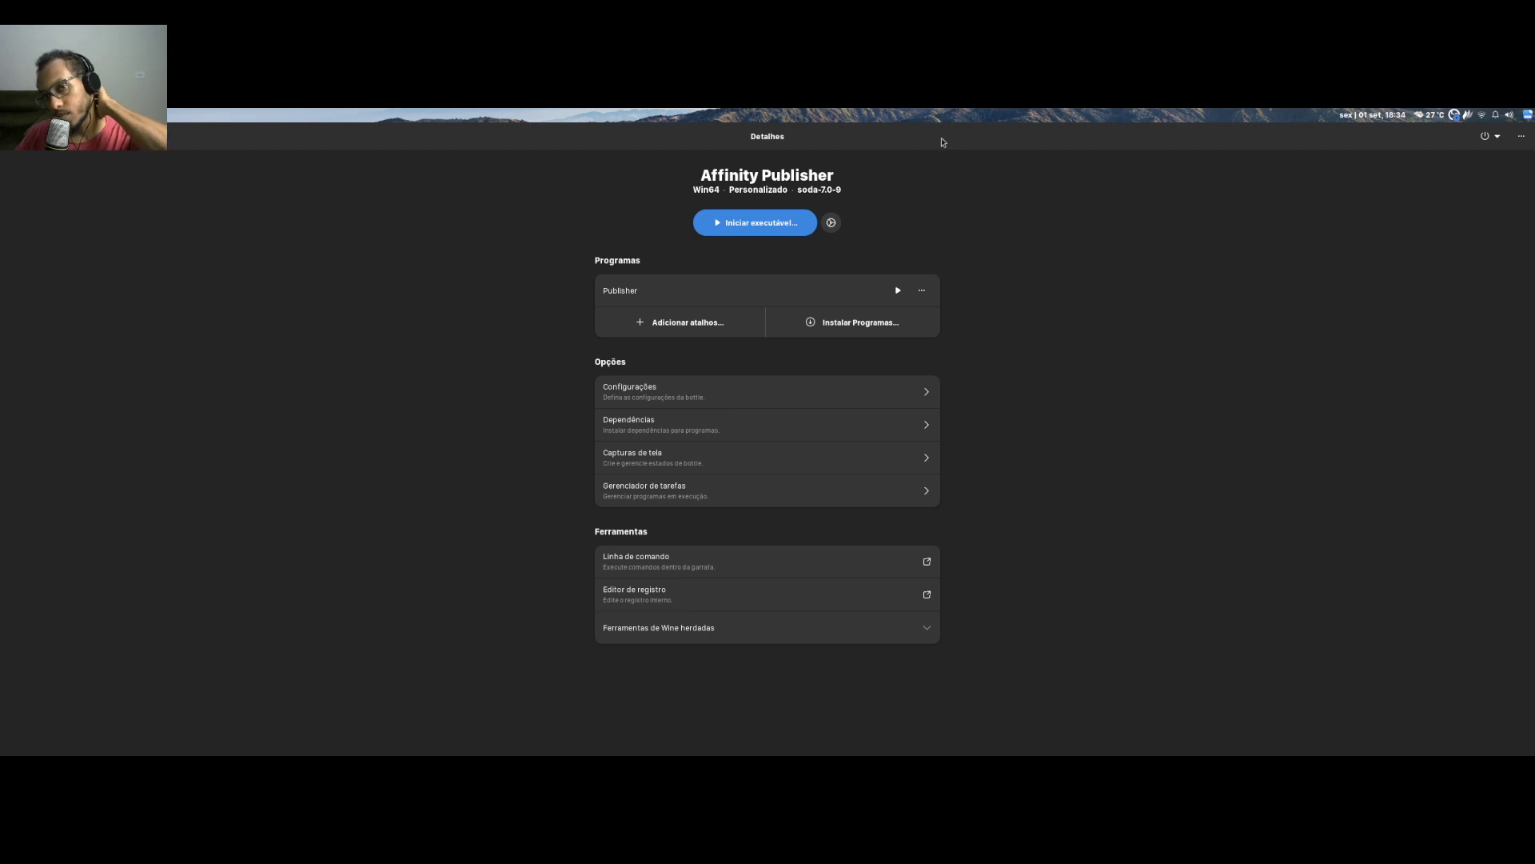
{"action": "left_click_drag", "start_coordinate": [941, 142], "coordinate": [8, 292]}
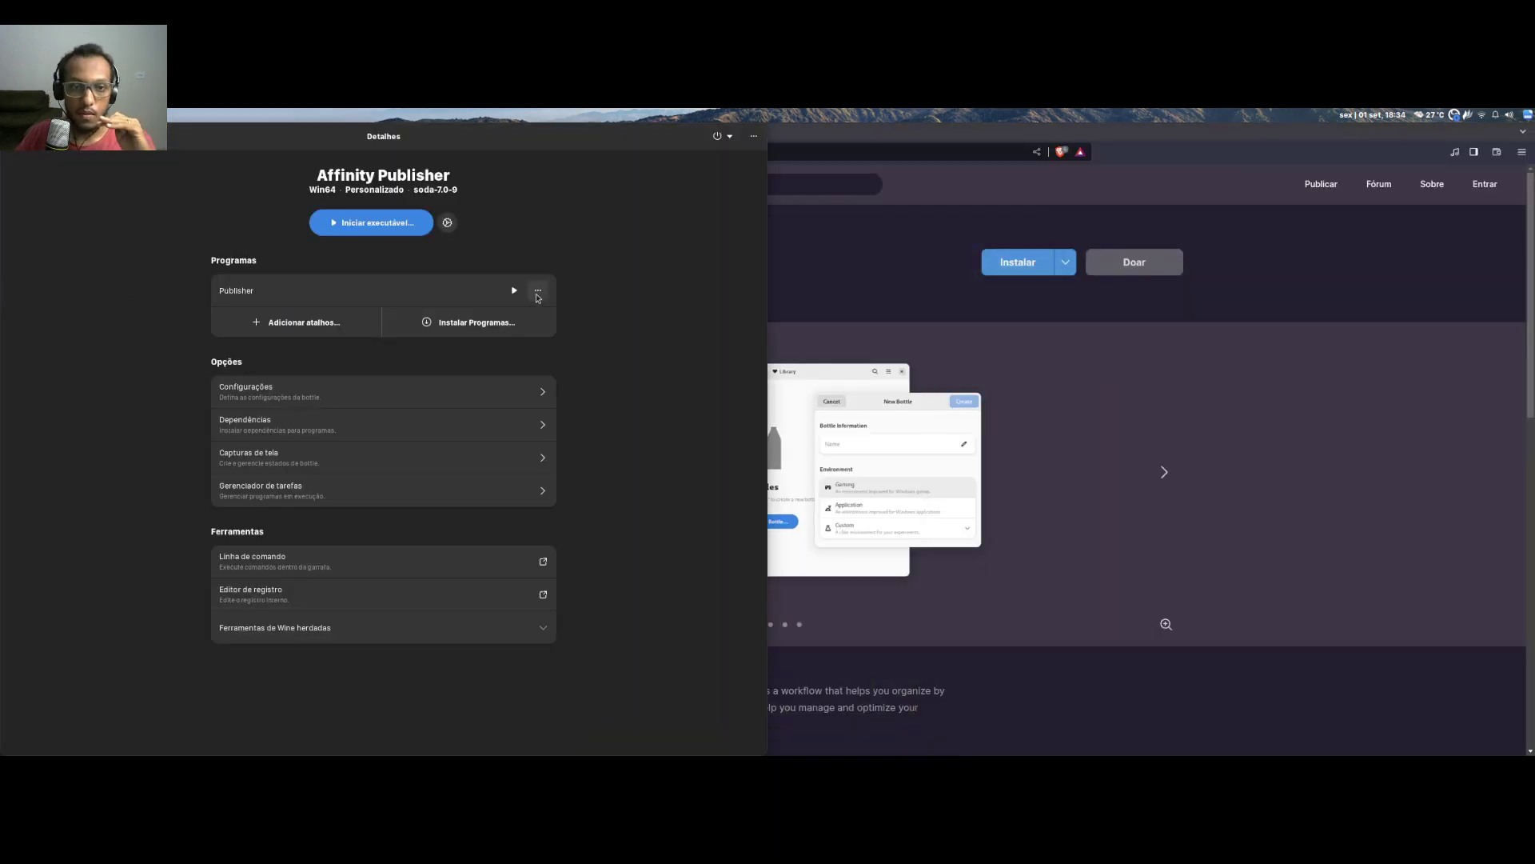
{"action": "key", "text": "alt+F2"}
{"action": "type", "text": "ph"}
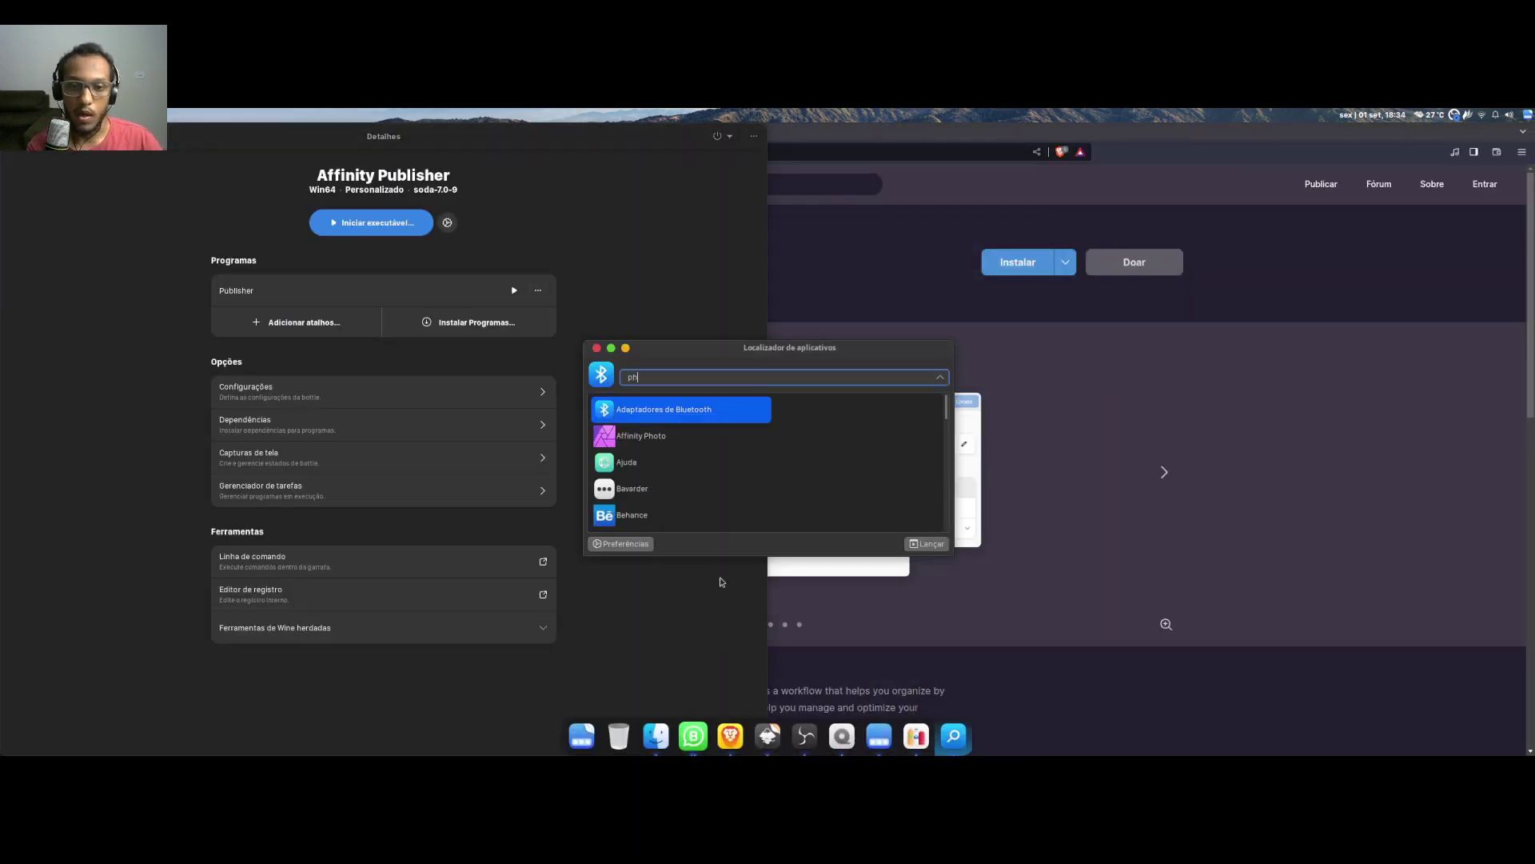
{"action": "type", "text": "oto"}
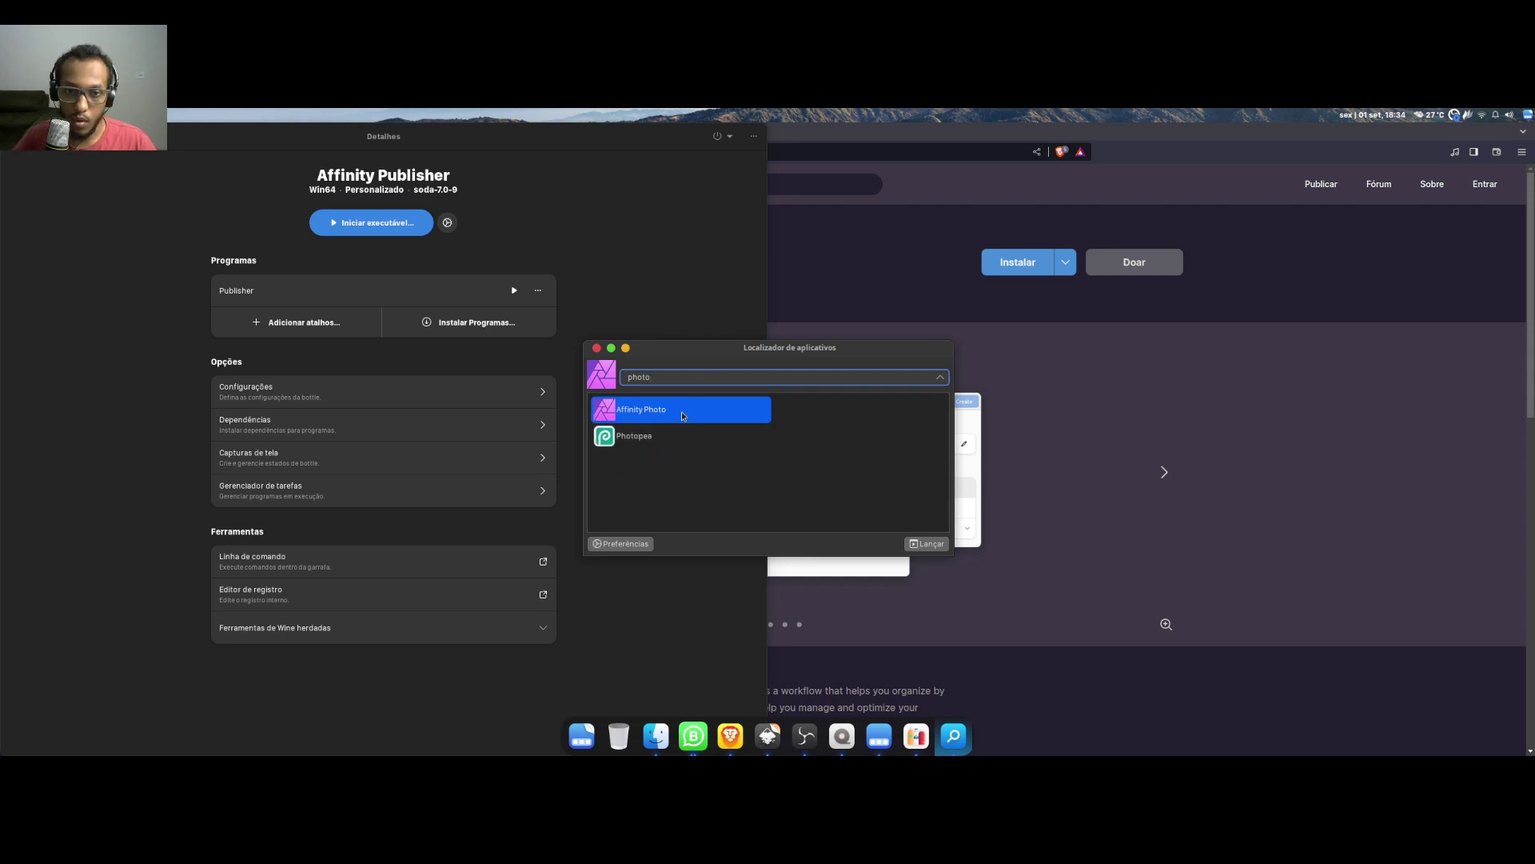
{"action": "left_click", "coordinate": [681, 411]}
{"action": "left_click", "coordinate": [539, 291]}
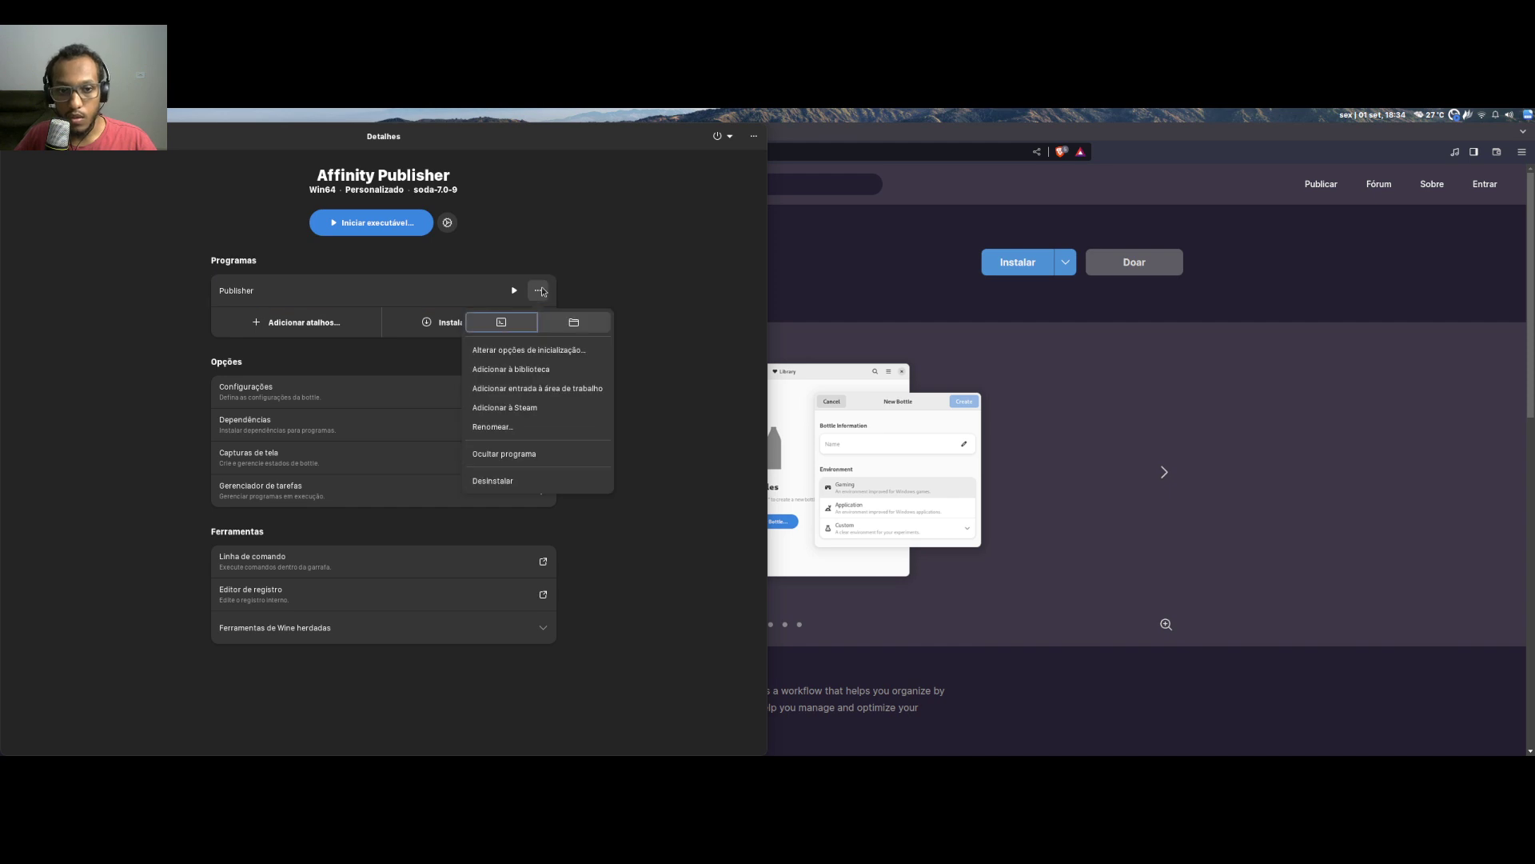
{"action": "left_click", "coordinate": [533, 389]}
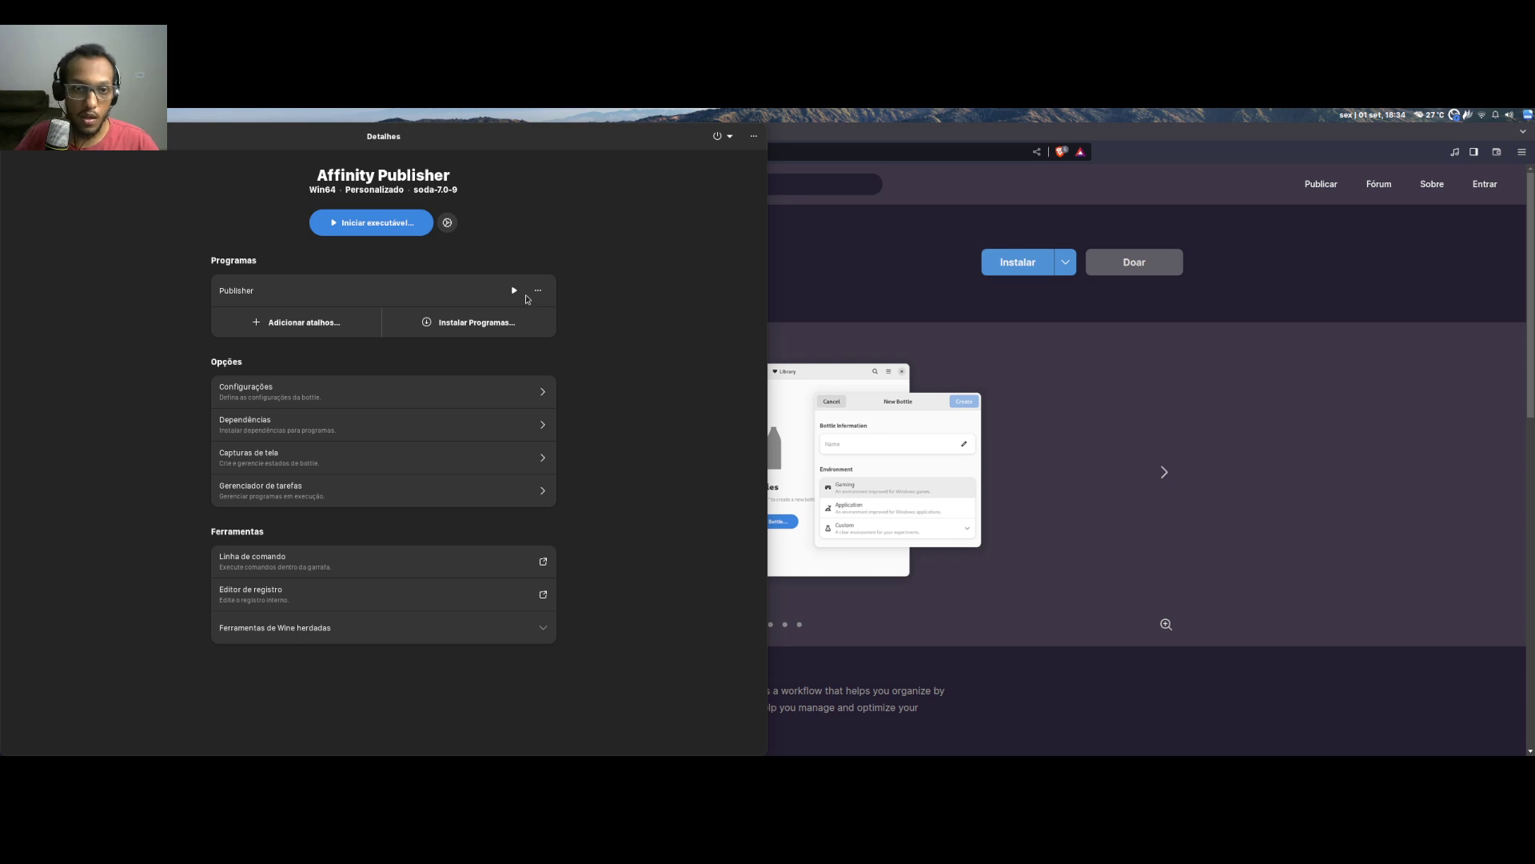
Confirm Publisher now appears in the application finder by searching 'publ'
{"action": "key", "text": "alt+F3"}
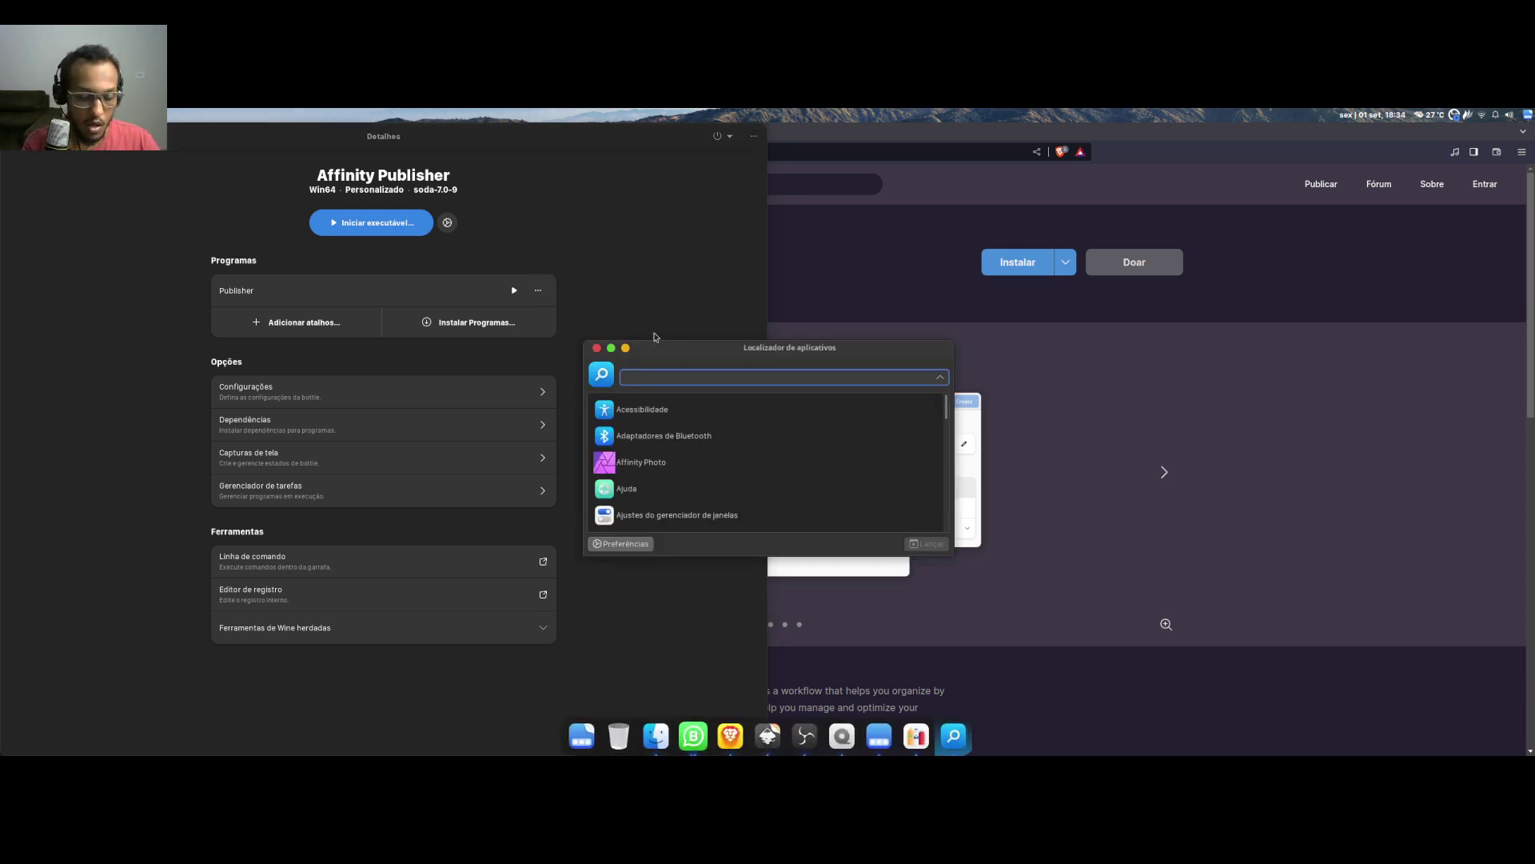
{"action": "type", "text": "ph"}
{"action": "key", "text": "BackSpace"}
{"action": "key", "text": "BackSpace"}
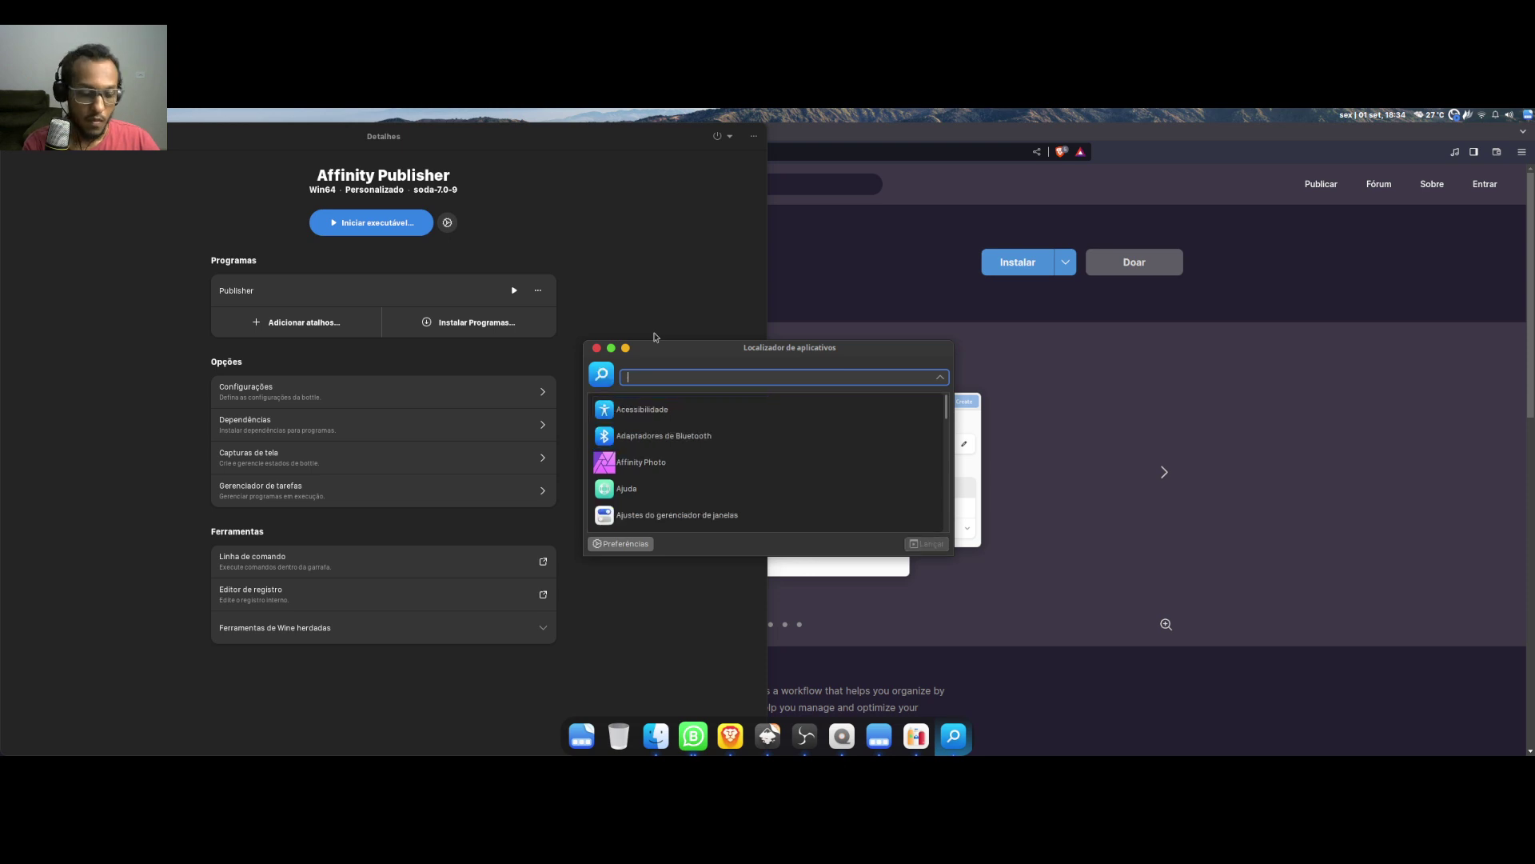
{"action": "type", "text": "publ"}
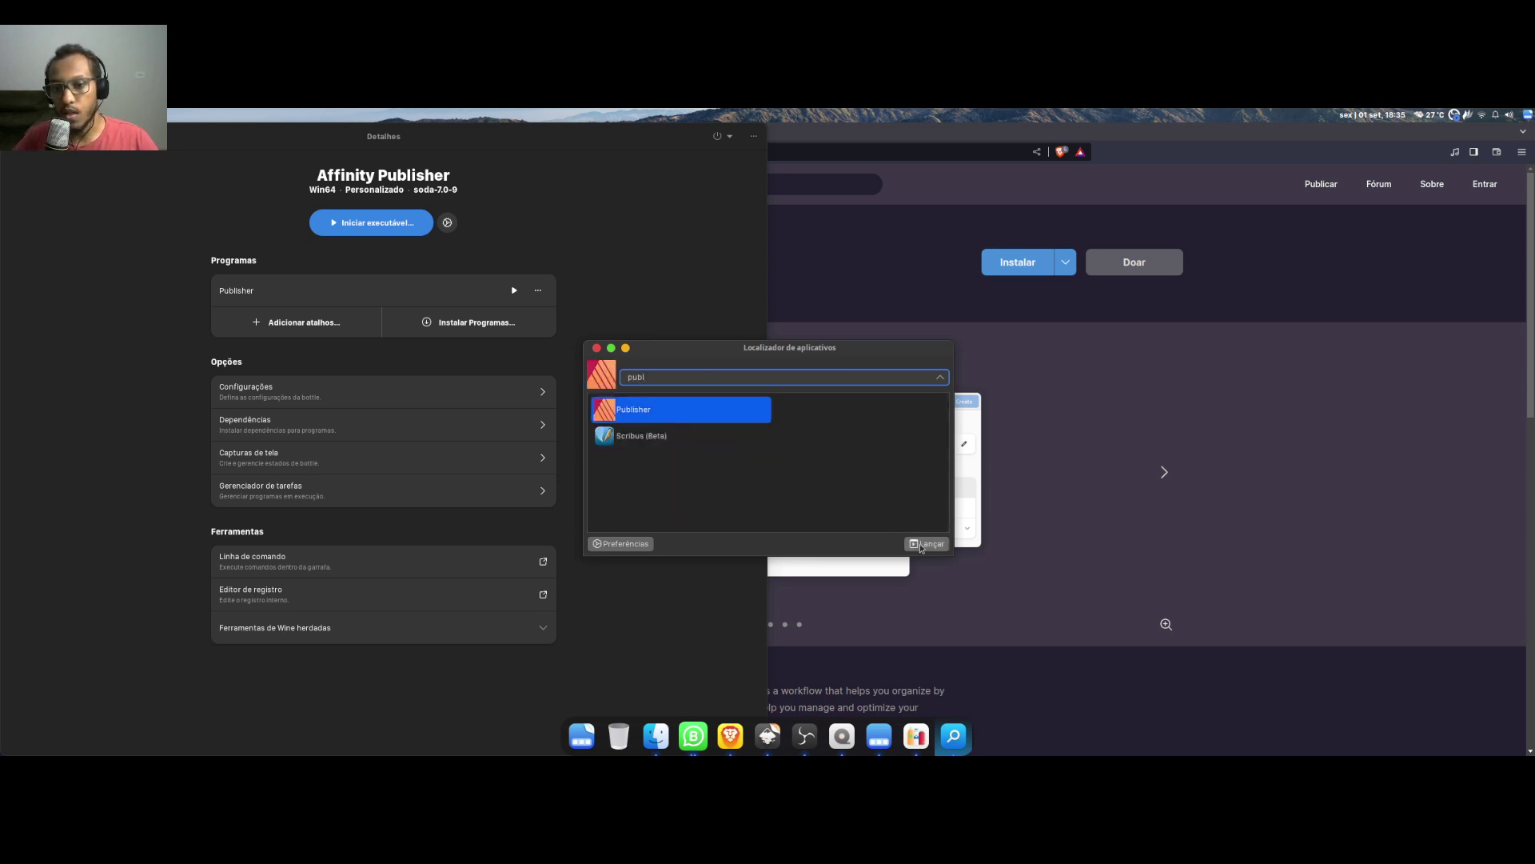
{"action": "left_click", "coordinate": [596, 348]}
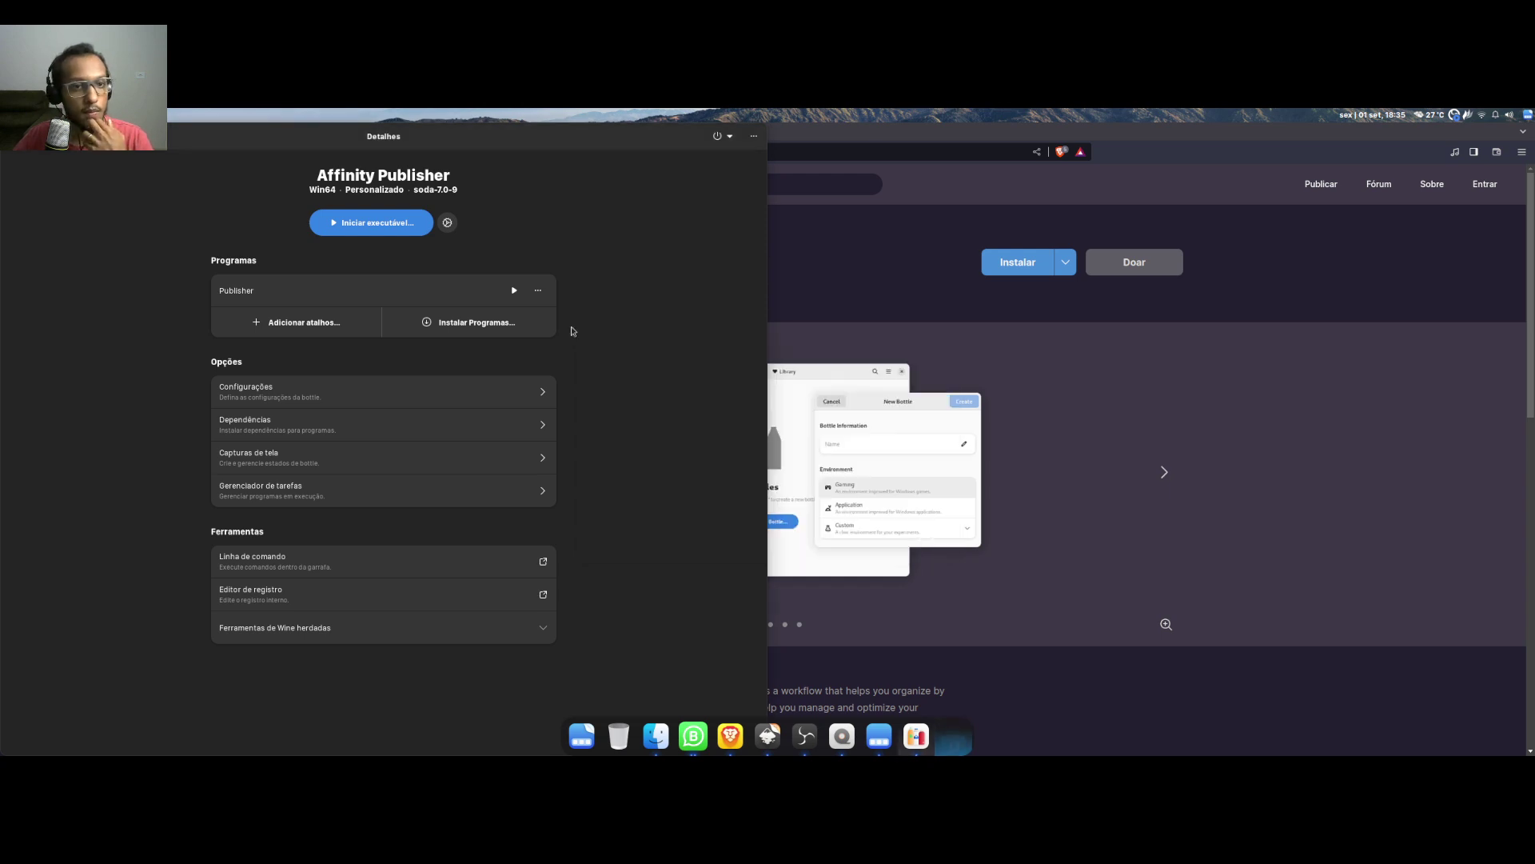
Add a desktop entry for Designer in the Affinity-Designer bottle and check Biblioteca
{"action": "key", "text": "Escape"}
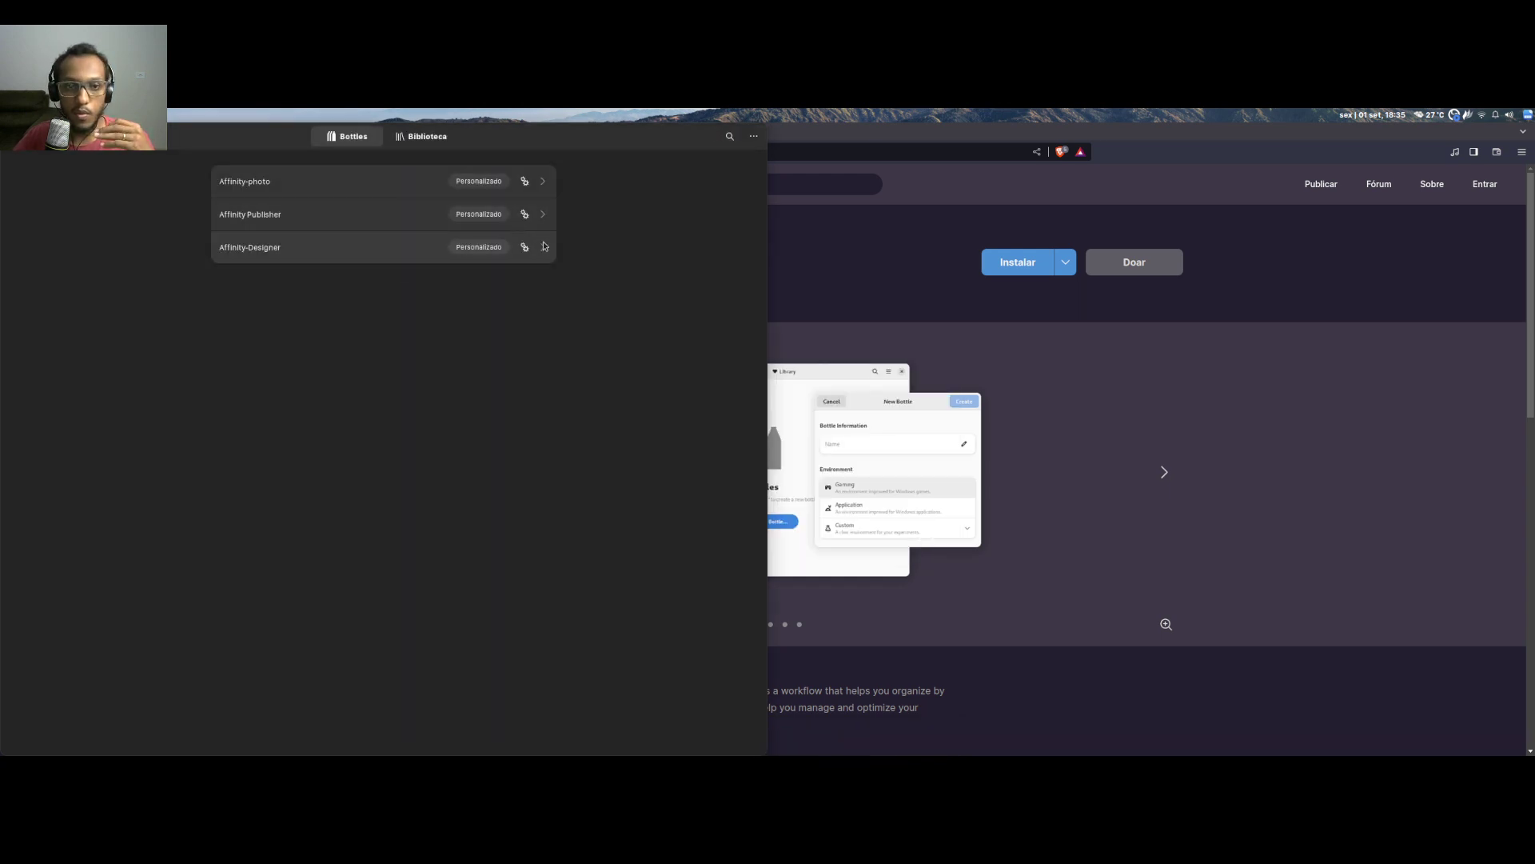
{"action": "left_click", "coordinate": [386, 254]}
{"action": "left_click", "coordinate": [537, 289]}
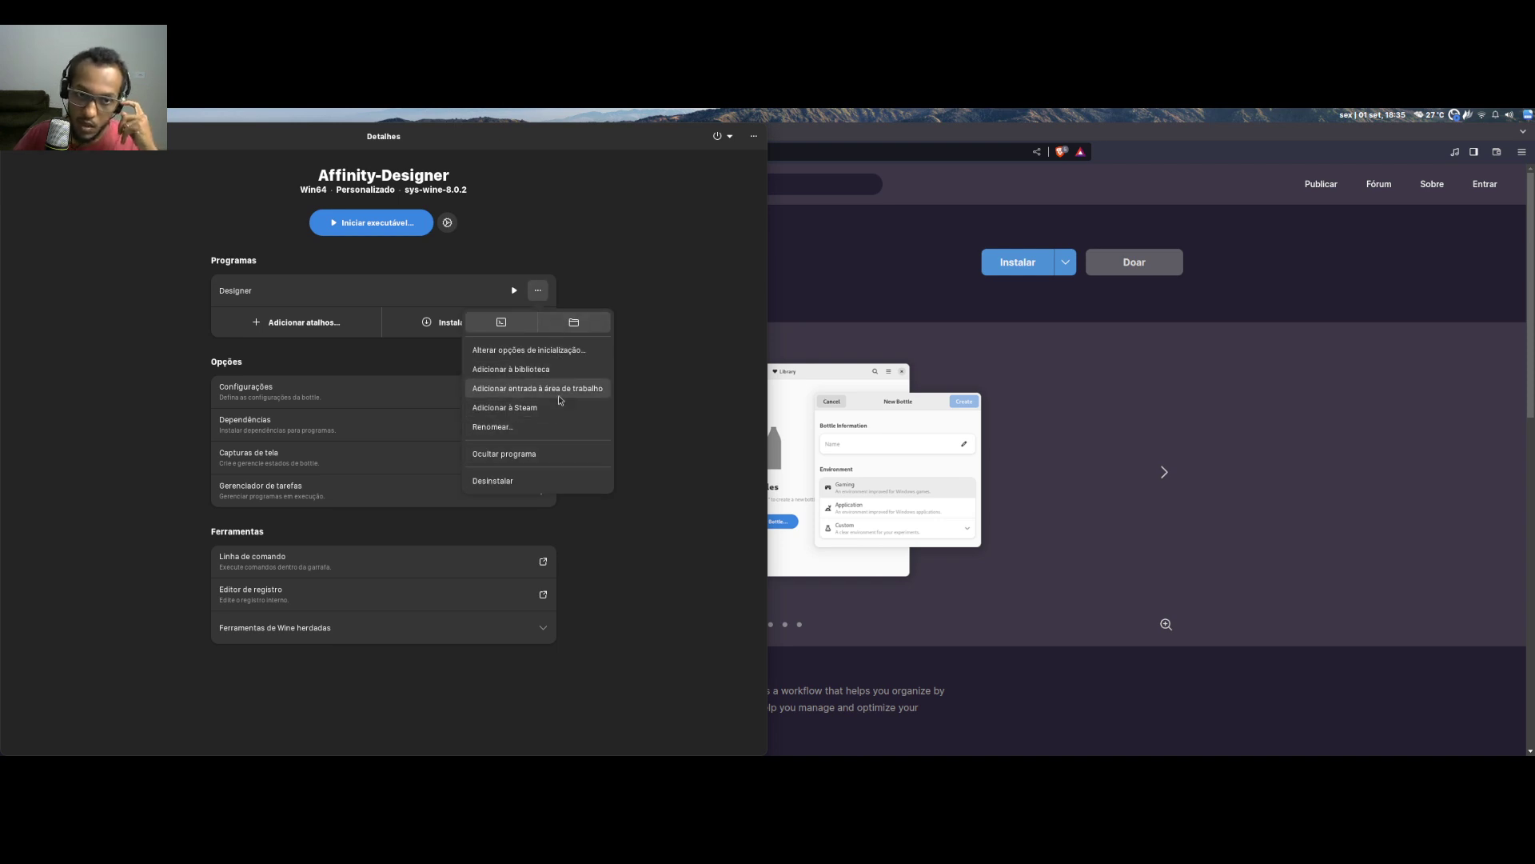
{"action": "left_click", "coordinate": [558, 389]}
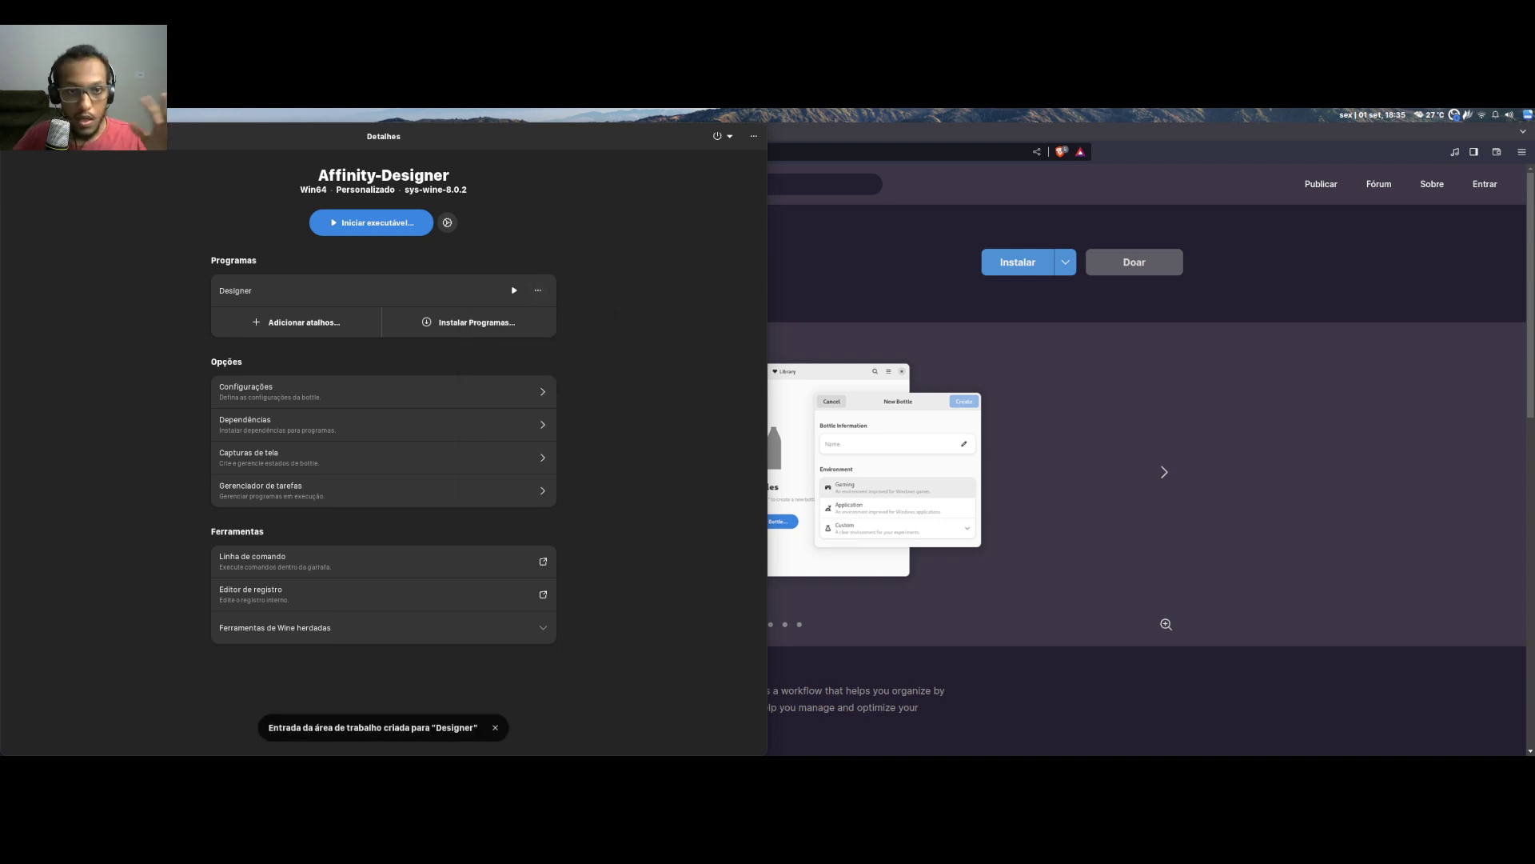
{"action": "left_click", "coordinate": [24, 136]}
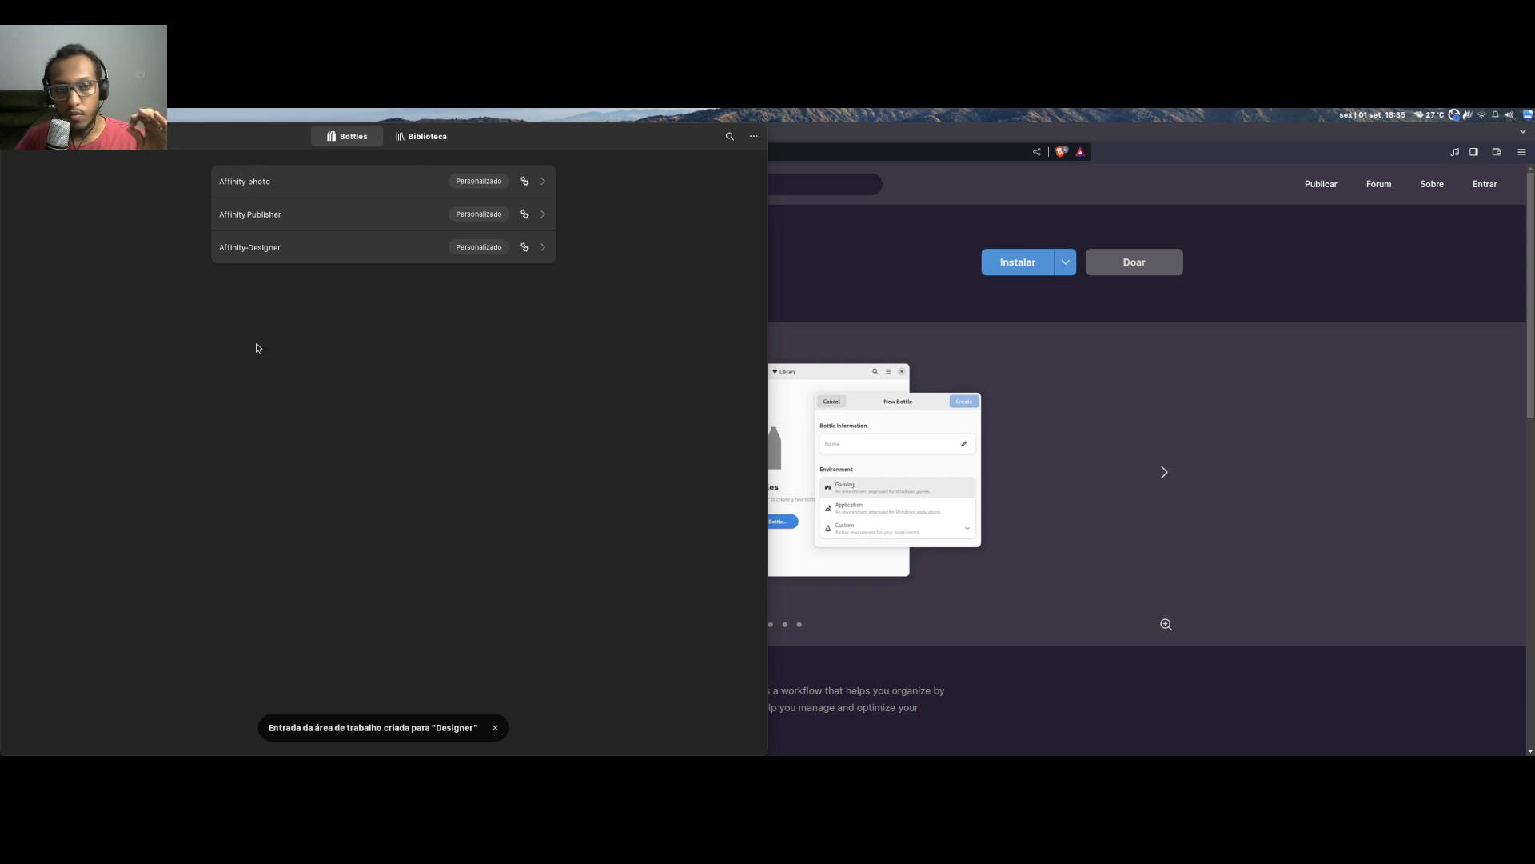
{"action": "left_click", "coordinate": [425, 138]}
{"action": "mouse_move", "coordinate": [382, 252]}
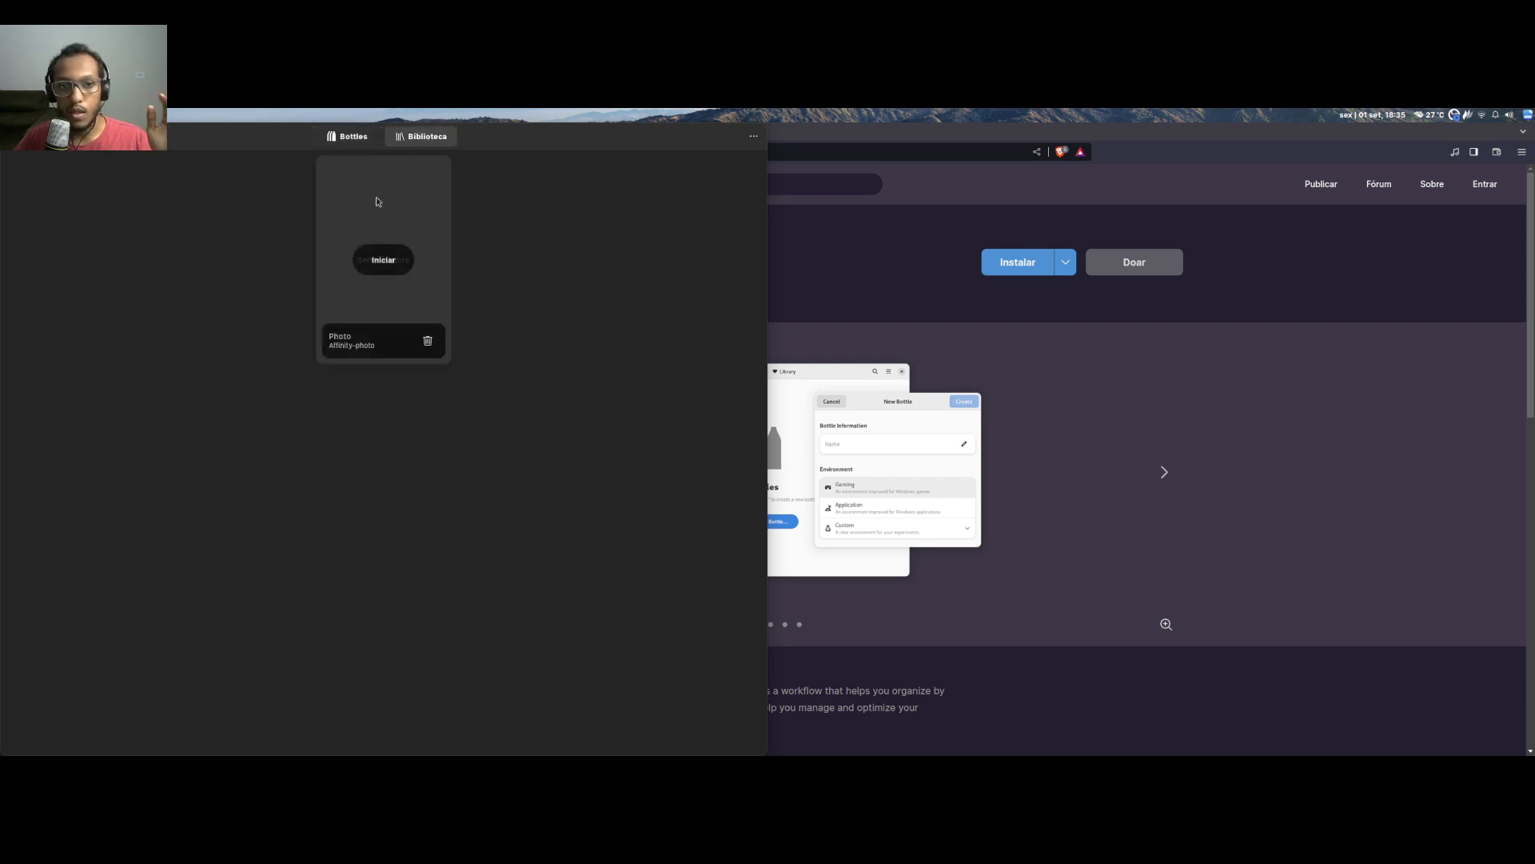
{"action": "left_click", "coordinate": [357, 139]}
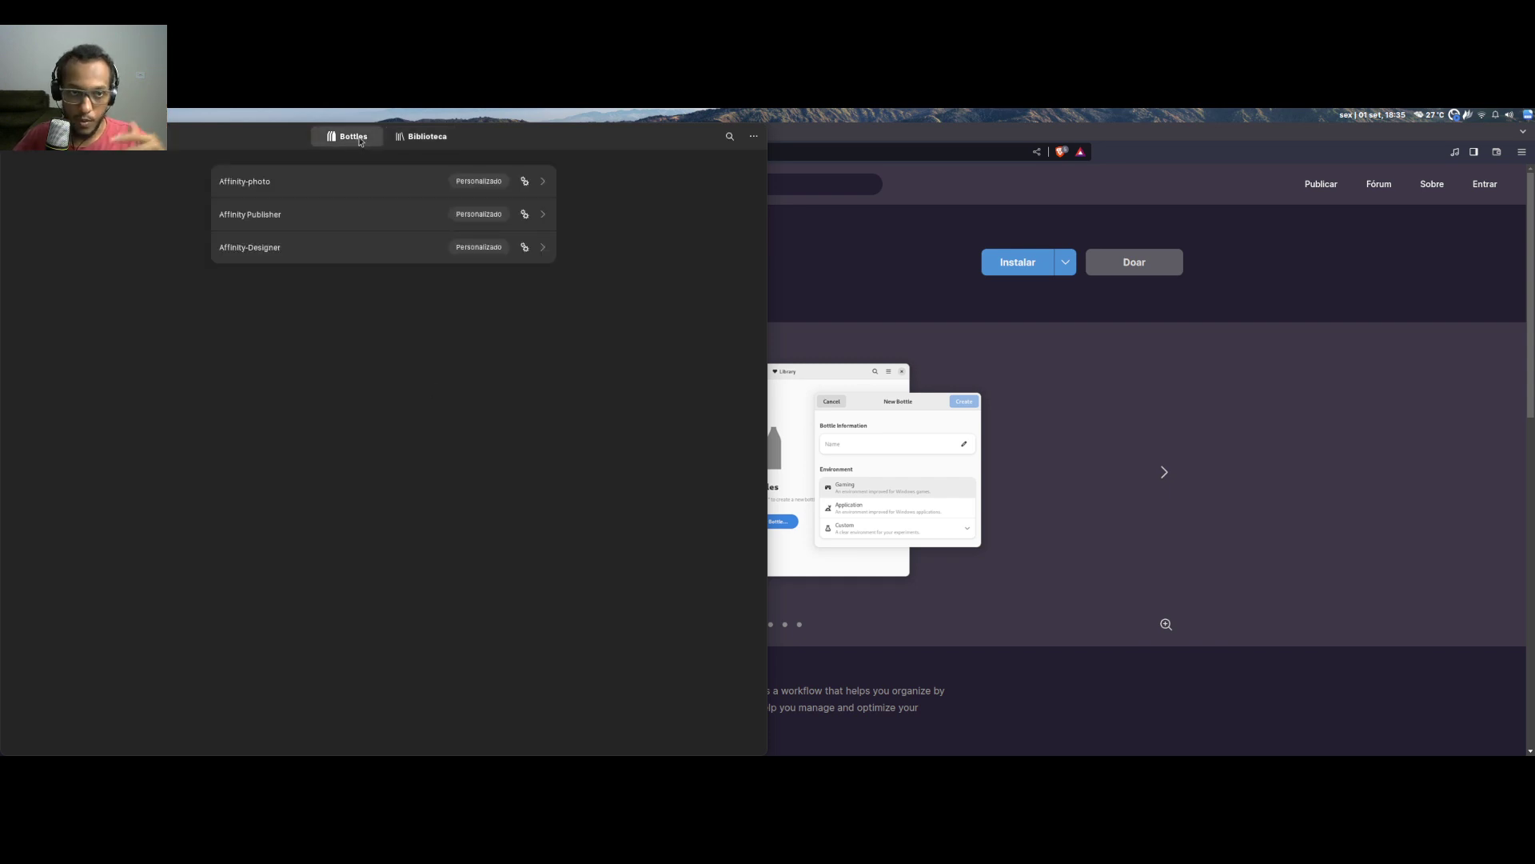
Open the Affinity-photo bottle and start Affinity Photo from its Photo program entry
{"action": "left_click", "coordinate": [383, 185]}
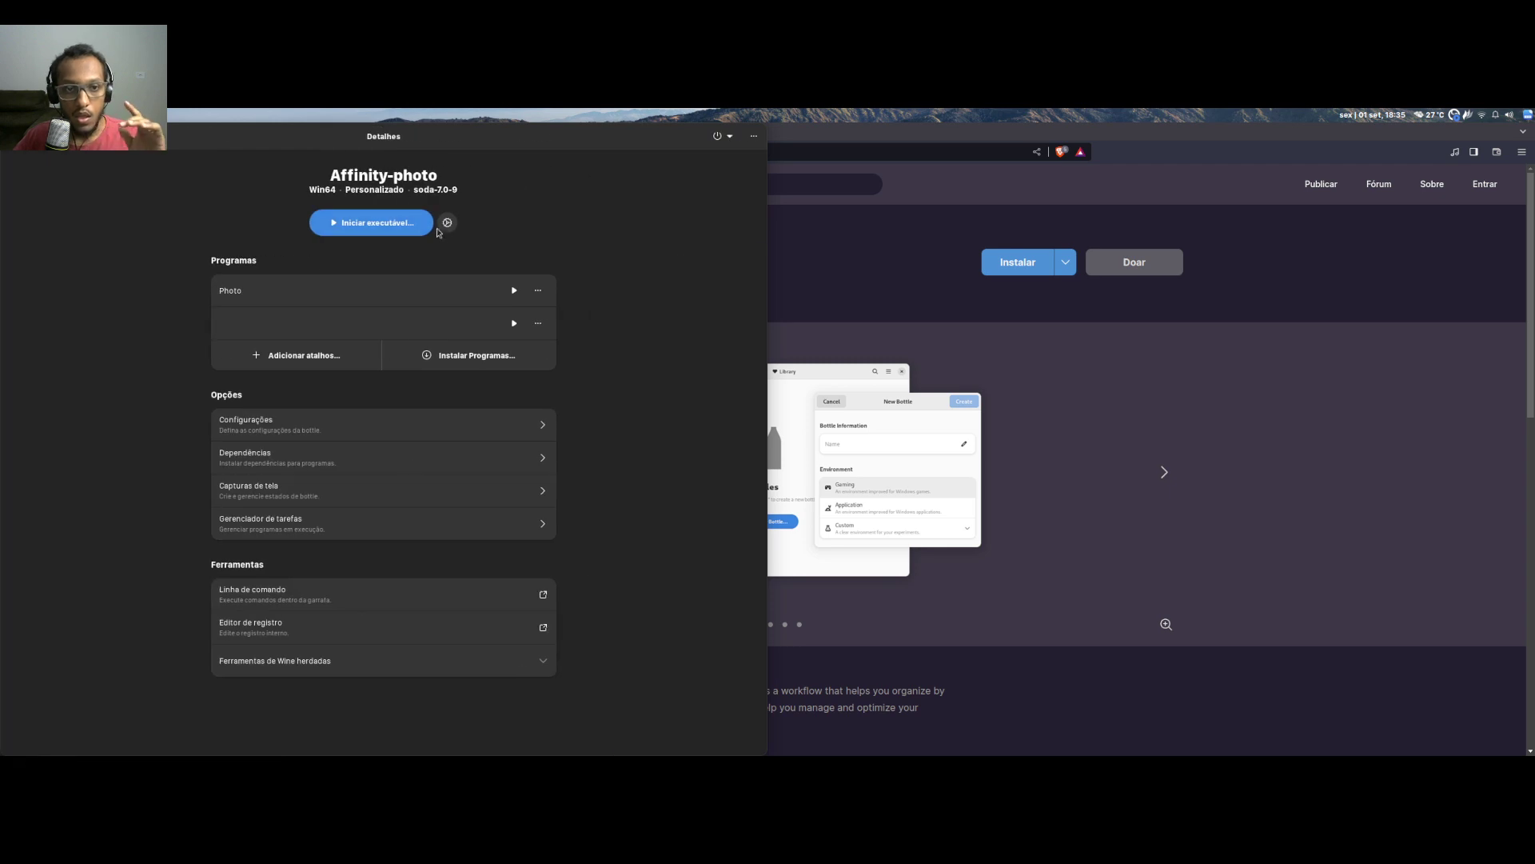
{"action": "key", "text": "alt+F3"}
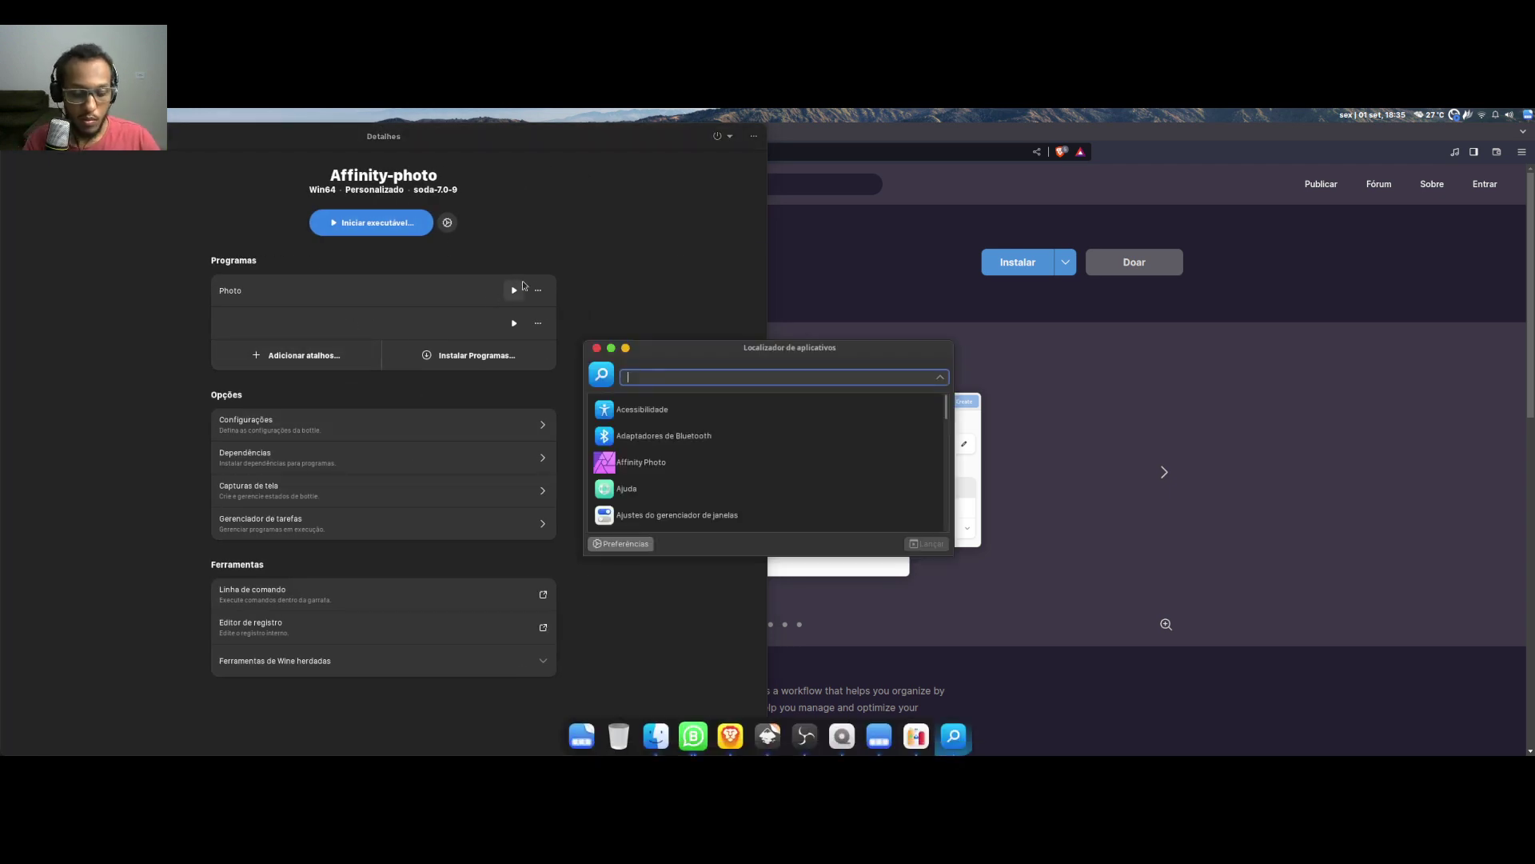
{"action": "type", "text": "affinity"}
{"action": "key", "text": "Return"}
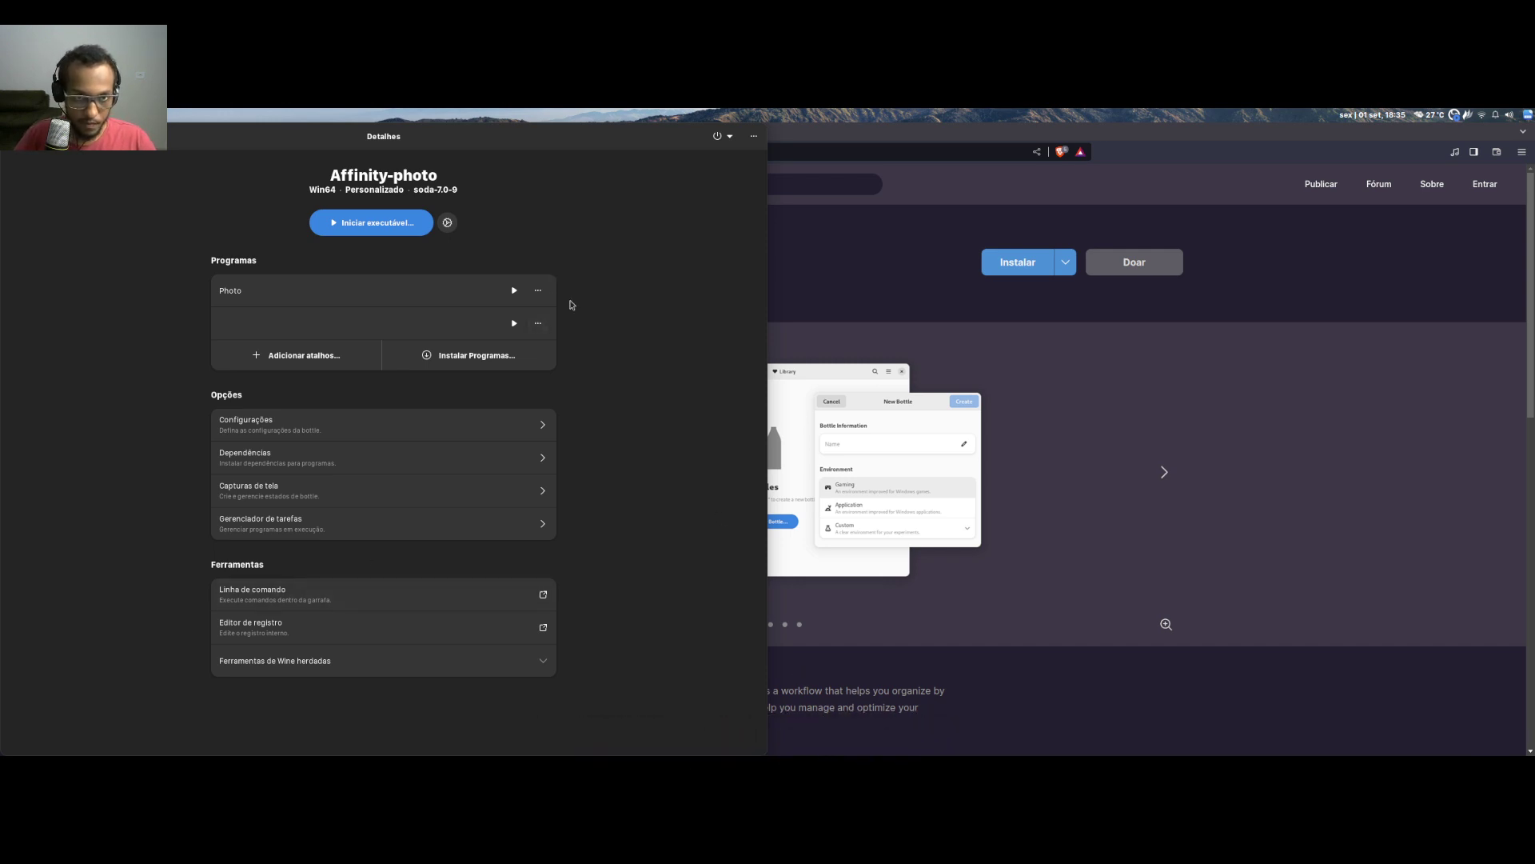
{"action": "left_click", "coordinate": [515, 291]}
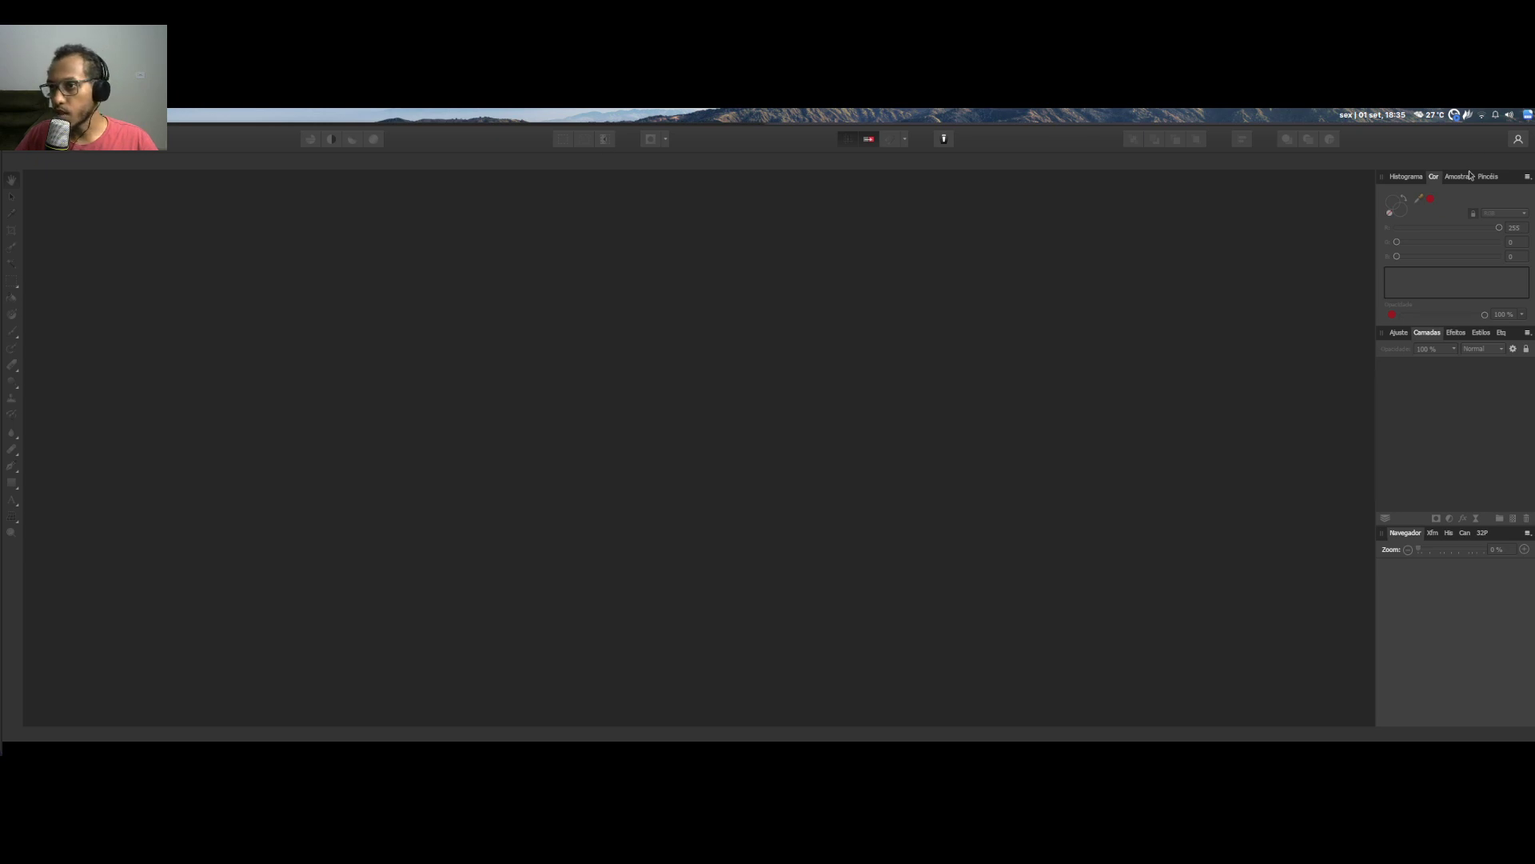
Open the desktop panel preferences and move the panel down to reveal the menus
{"action": "right_click", "coordinate": [482, 138]}
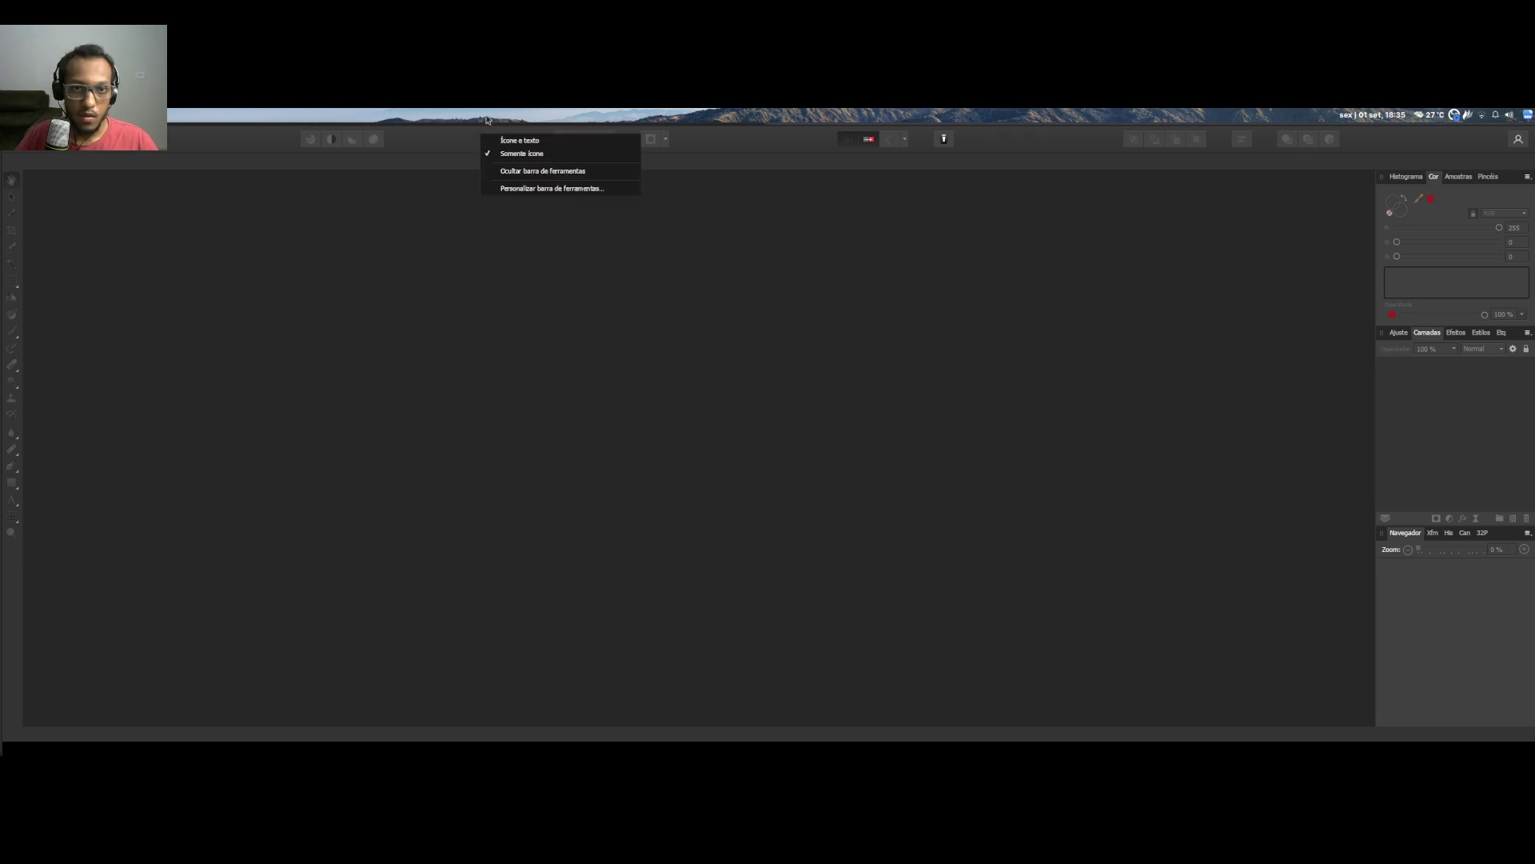
{"action": "left_click", "coordinate": [462, 145]}
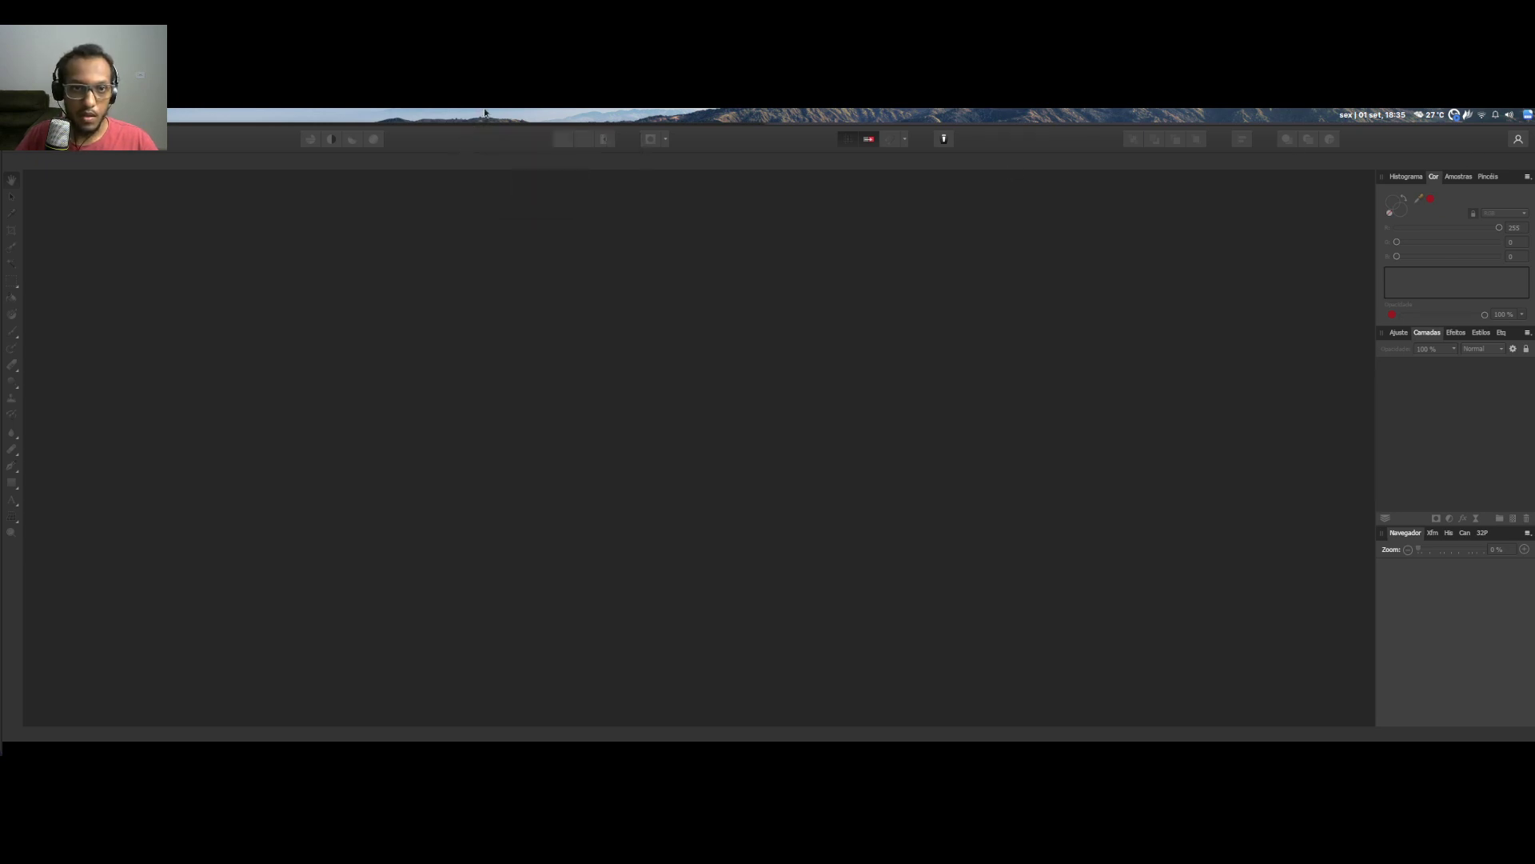
{"action": "right_click", "coordinate": [485, 113]}
{"action": "mouse_move", "coordinate": [528, 200]}
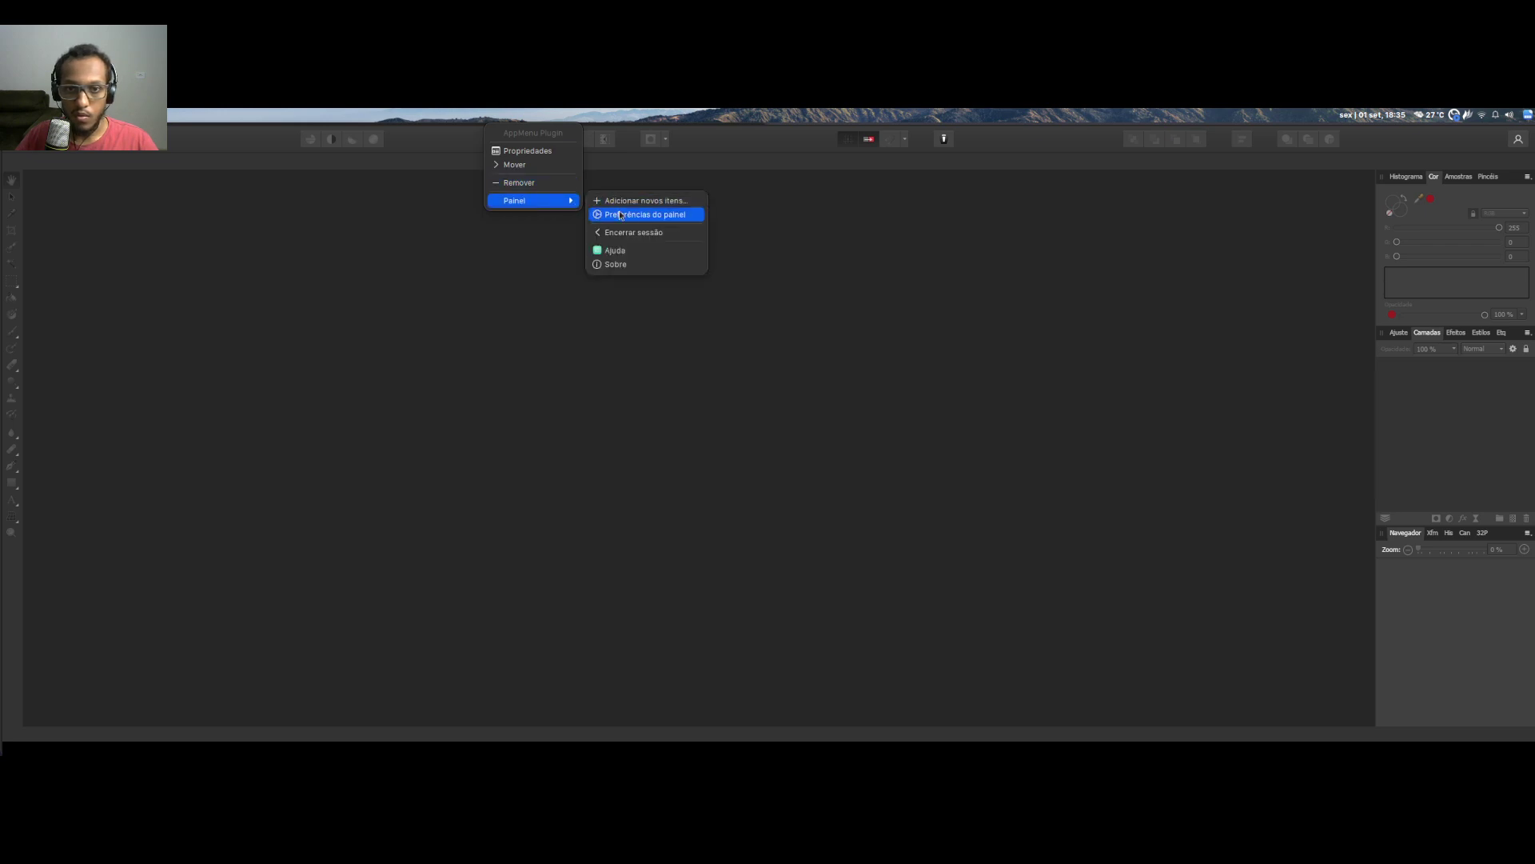
{"action": "left_click", "coordinate": [661, 216]}
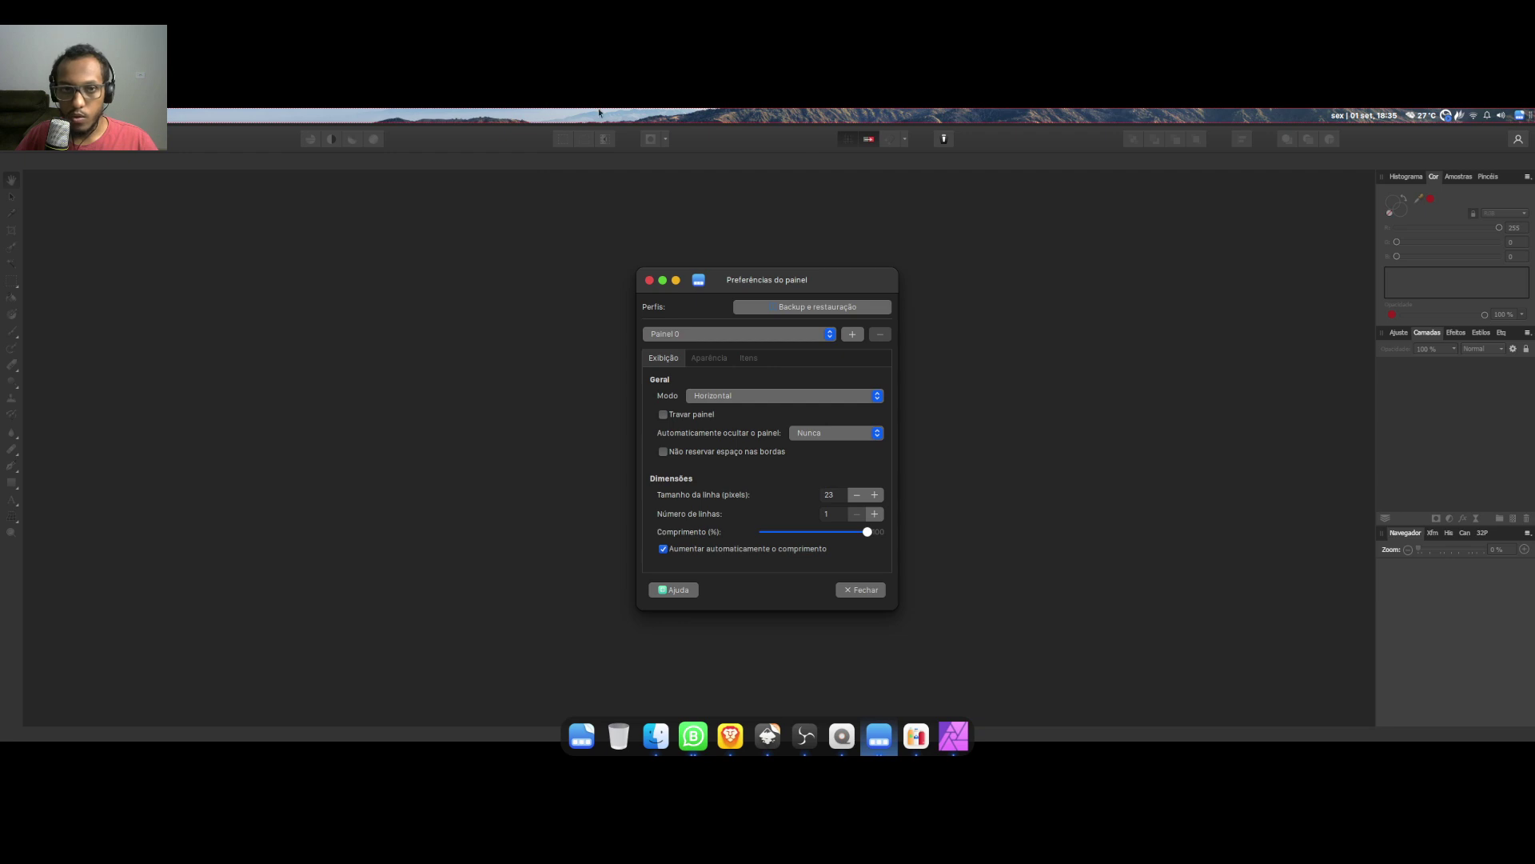
{"action": "left_click_drag", "start_coordinate": [799, 116], "coordinate": [564, 272]}
Restore Affinity Photo to a left-edge window and lock the top panel with 'Travar painel'
{"action": "left_click", "coordinate": [495, 117]}
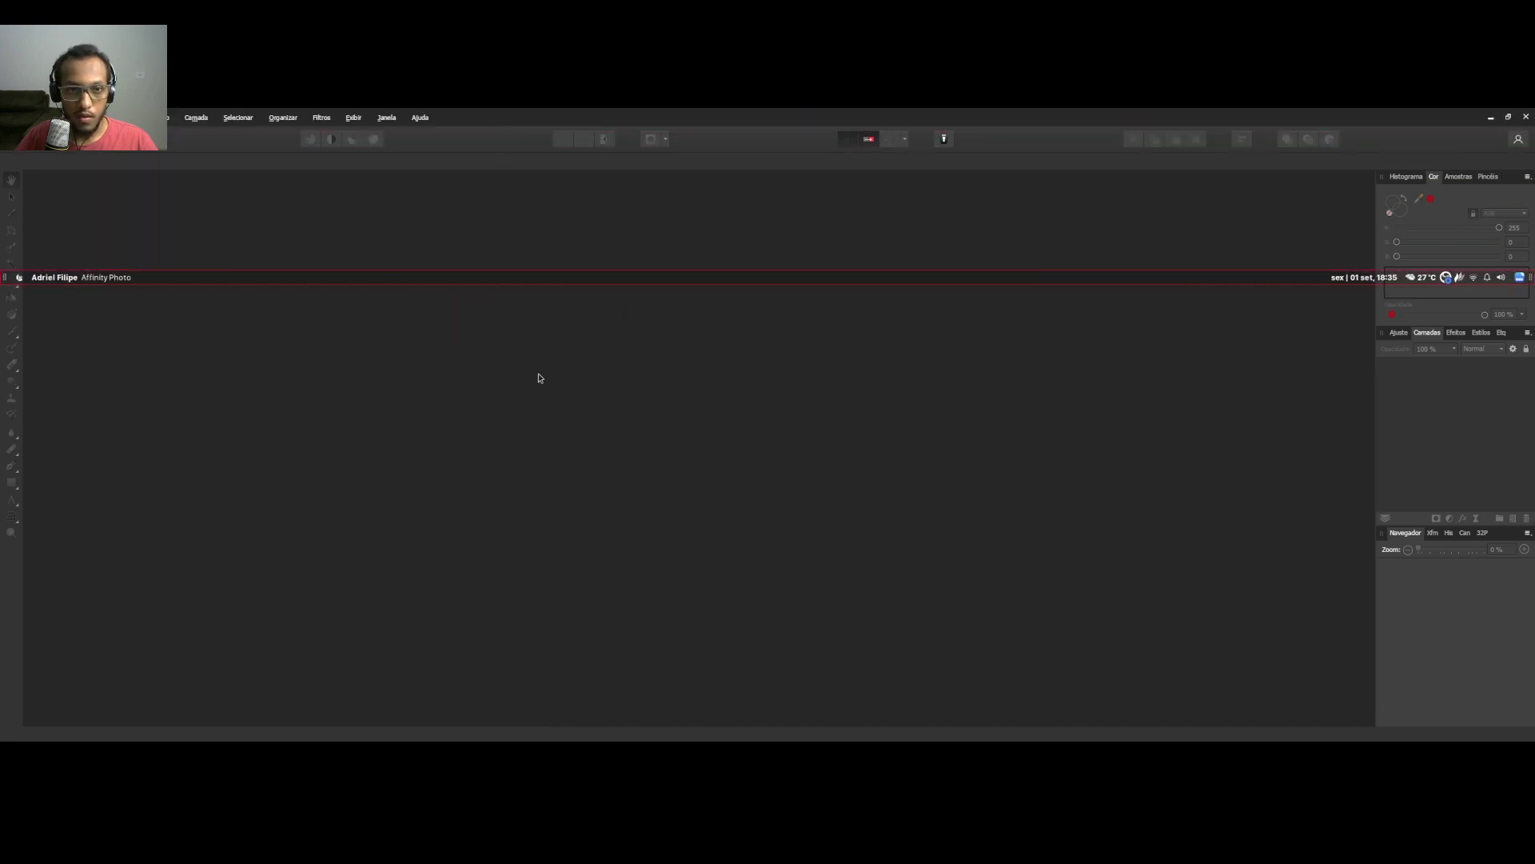
{"action": "left_click", "coordinate": [1508, 117]}
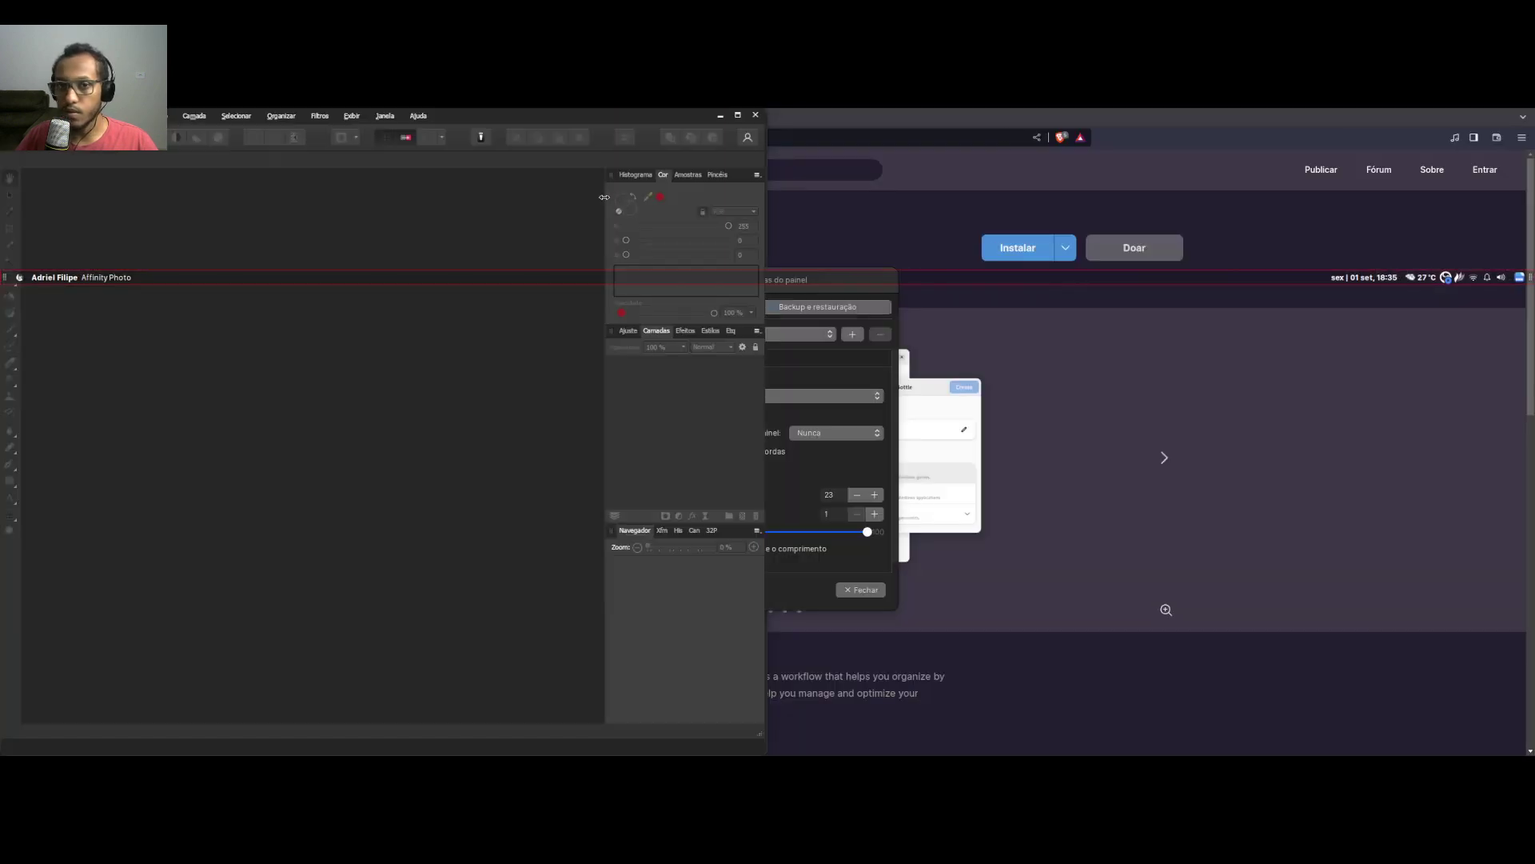
{"action": "left_click_drag", "start_coordinate": [607, 116], "coordinate": [663, 416]}
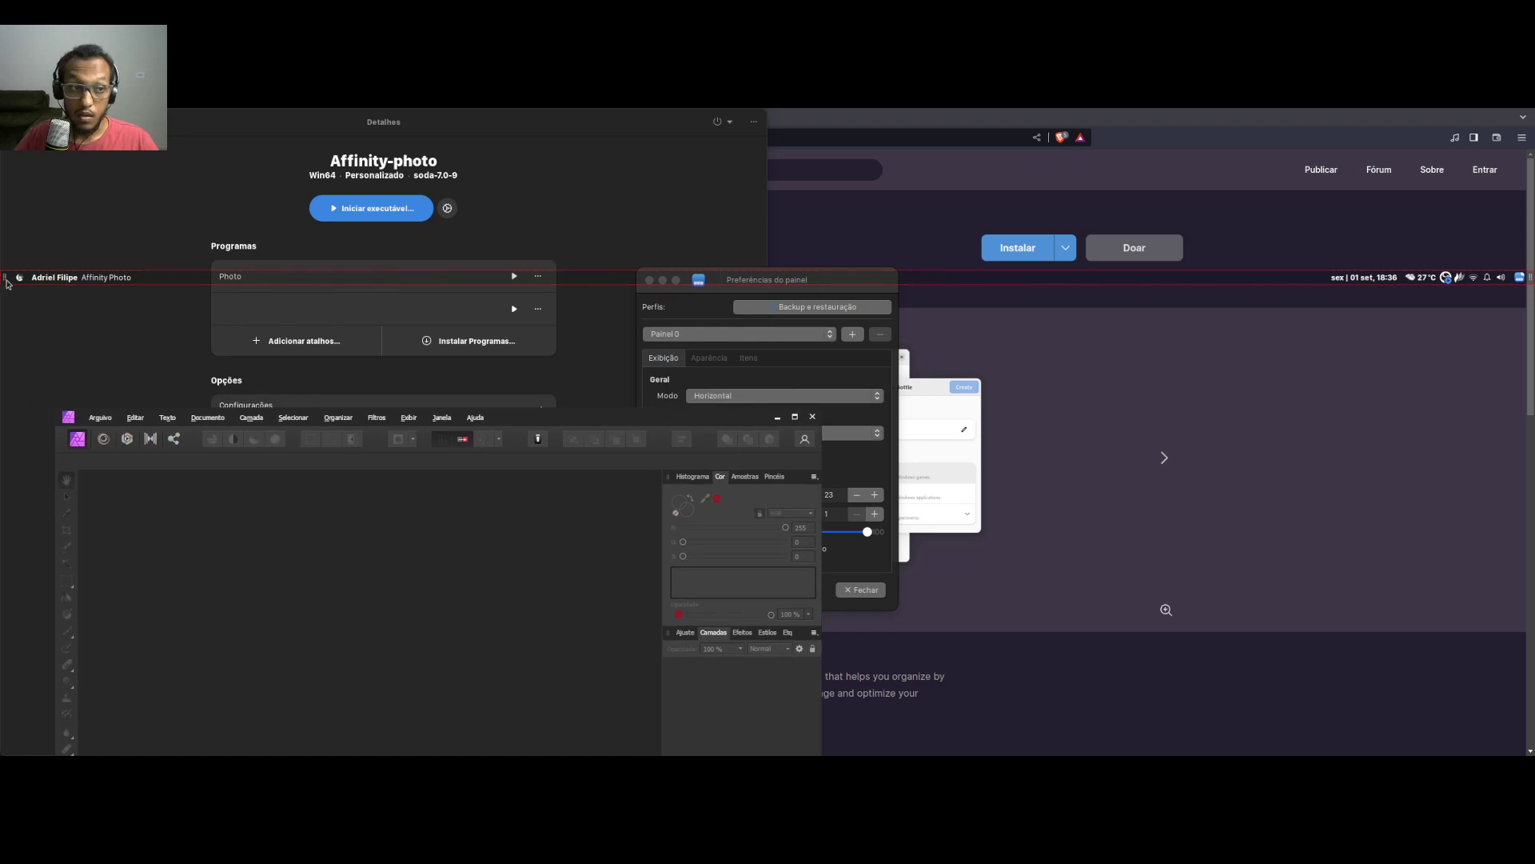
{"action": "left_click_drag", "start_coordinate": [6, 275], "coordinate": [6, 115]}
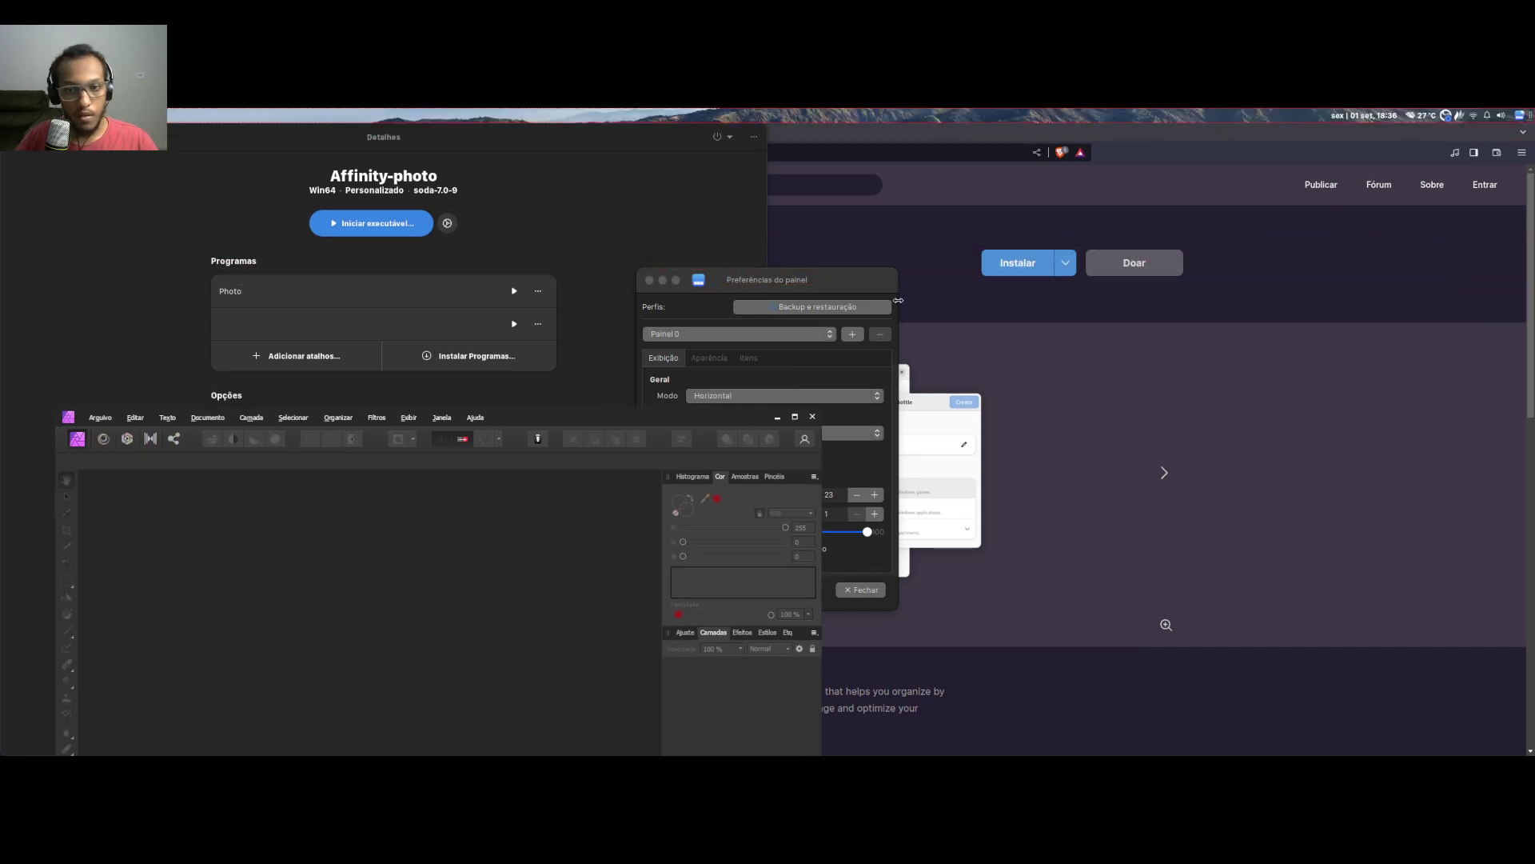
{"action": "left_click_drag", "start_coordinate": [836, 282], "coordinate": [975, 246]}
{"action": "left_click", "coordinate": [803, 379]}
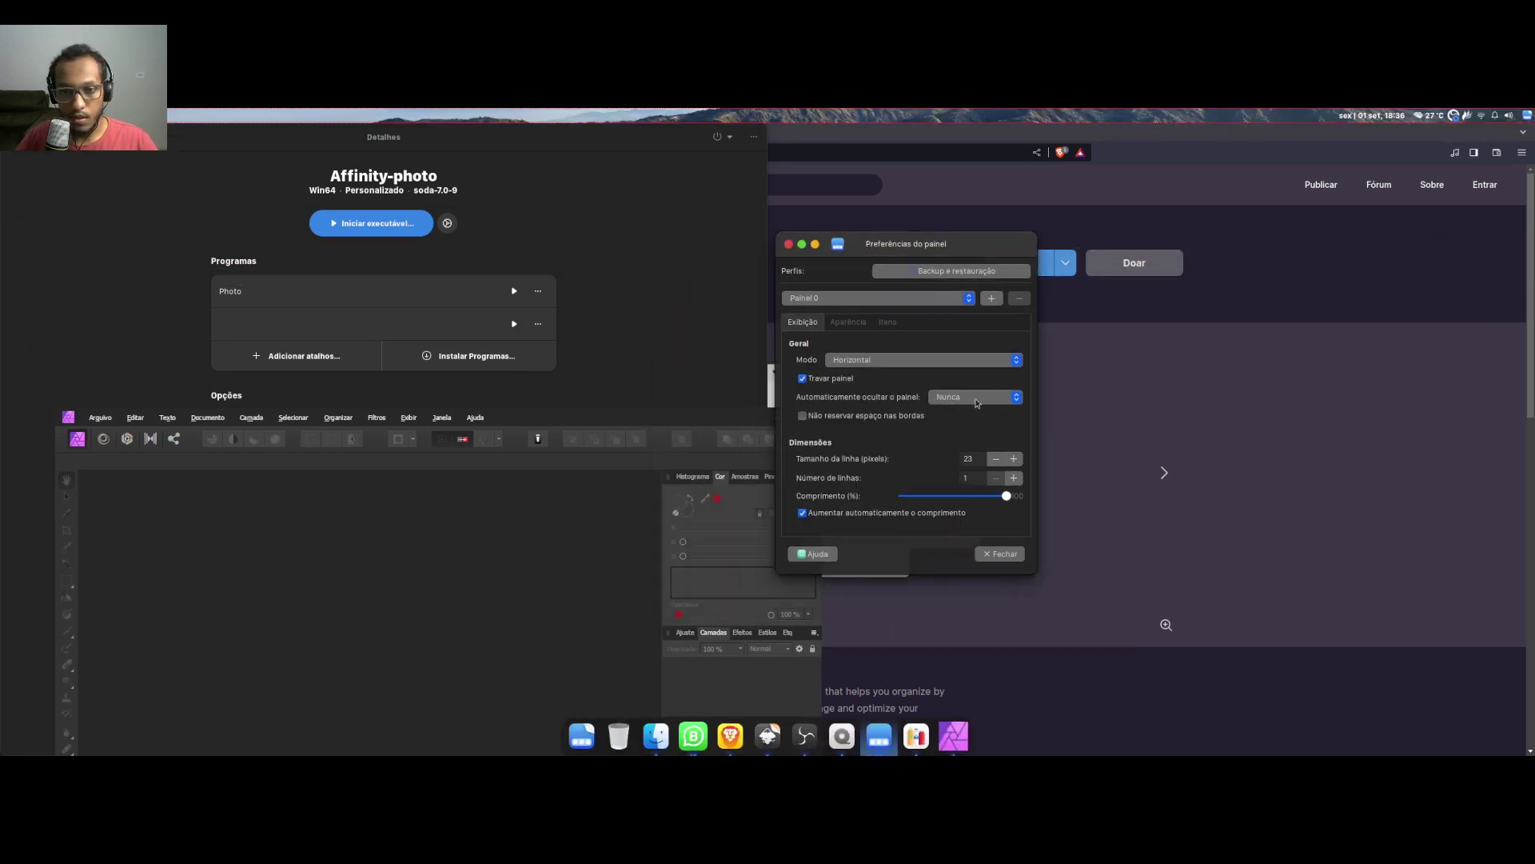
{"action": "left_click", "coordinate": [1005, 555]}
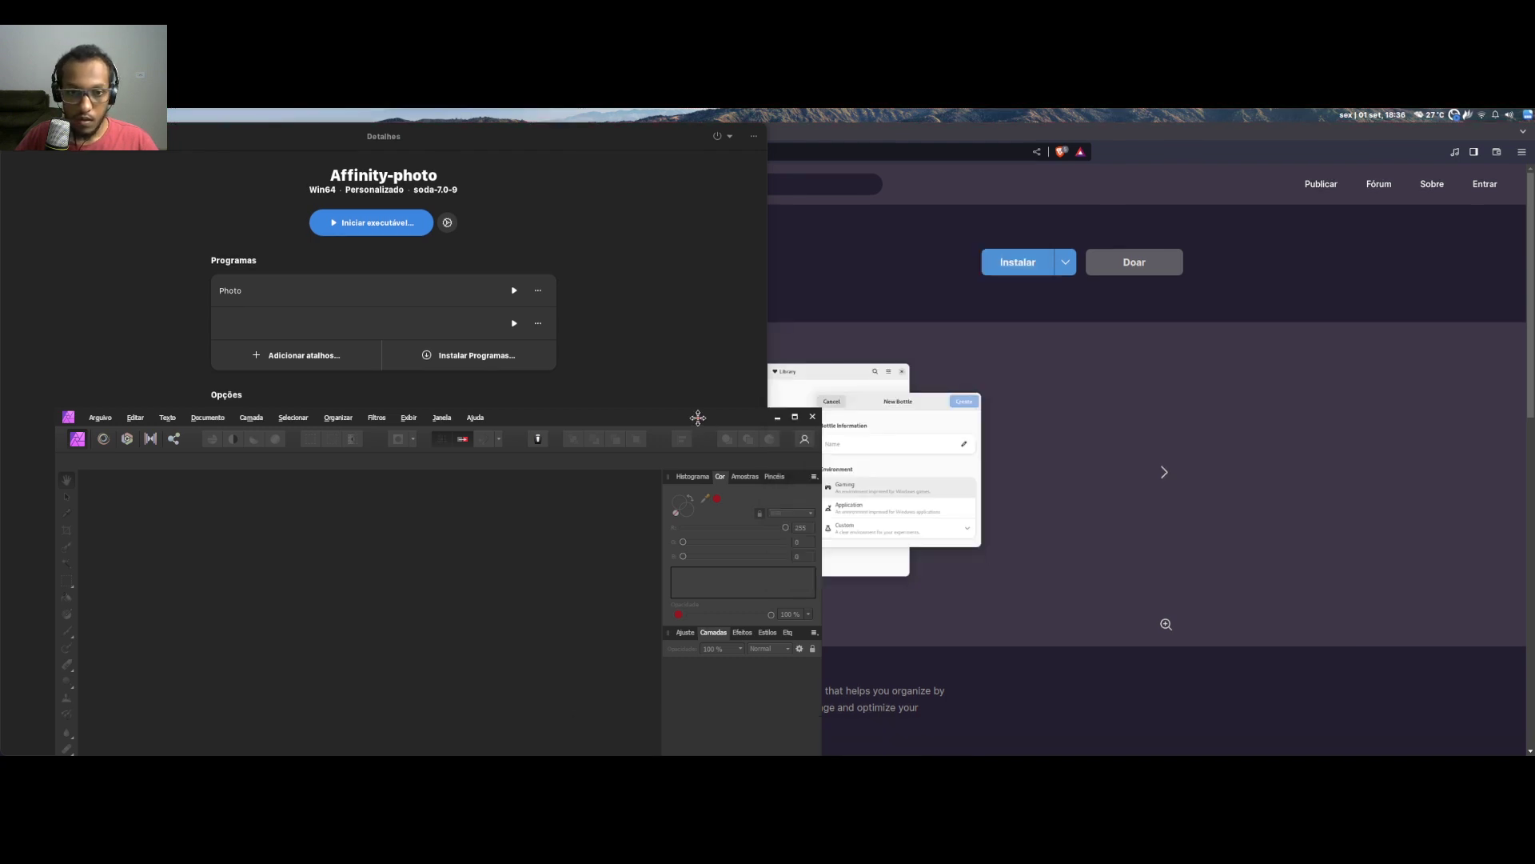
{"action": "left_click_drag", "start_coordinate": [695, 413], "coordinate": [67, 368]}
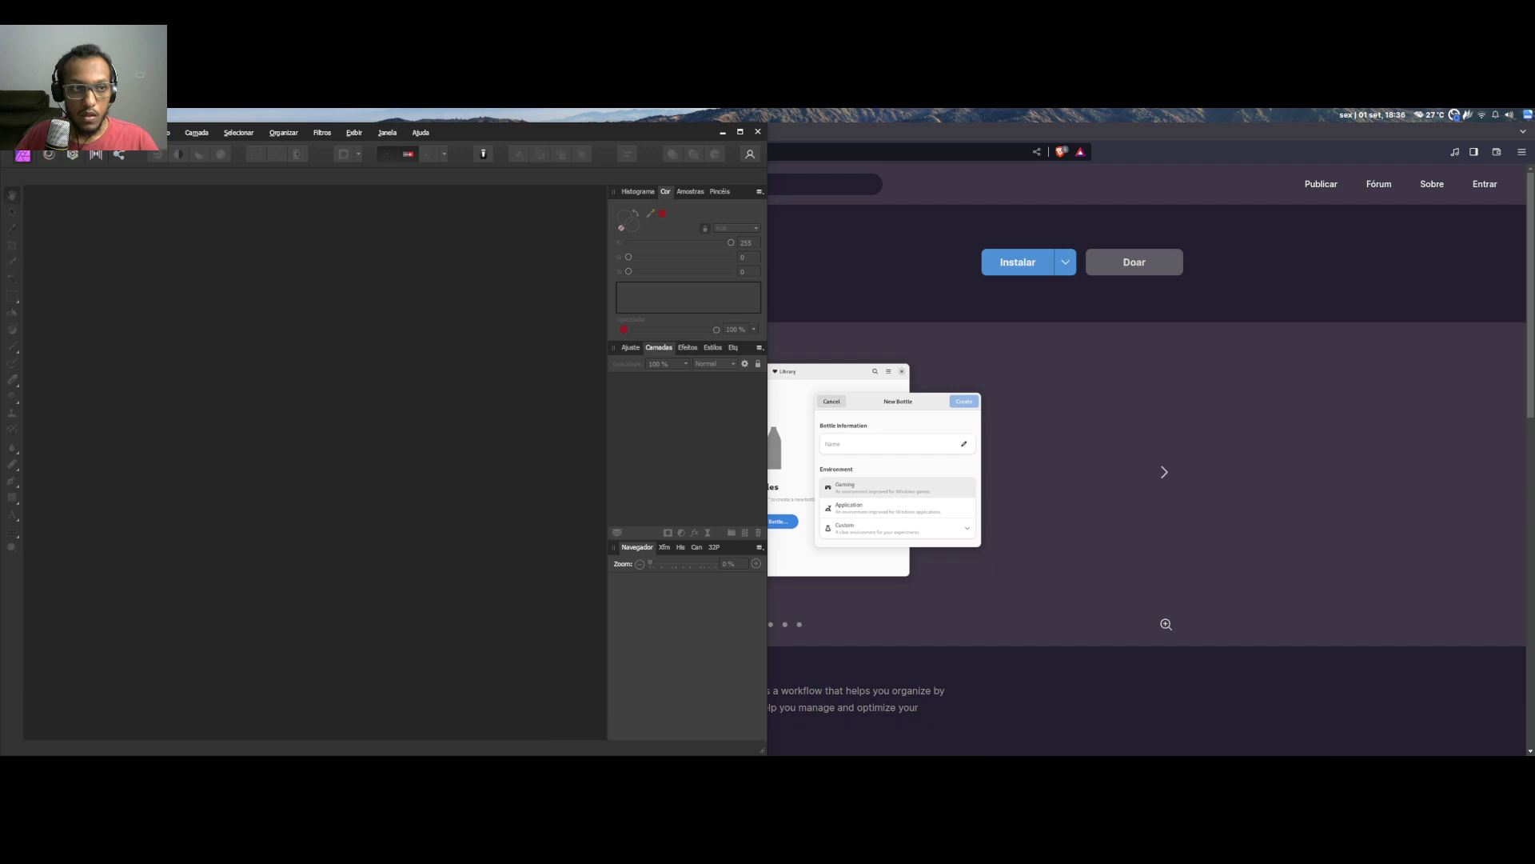
Browse / > mnt in Affinity Photo's Open dialog, cancel it, and quit Affinity Photo
{"action": "left_click", "coordinate": [40, 132]}
{"action": "left_click", "coordinate": [50, 260]}
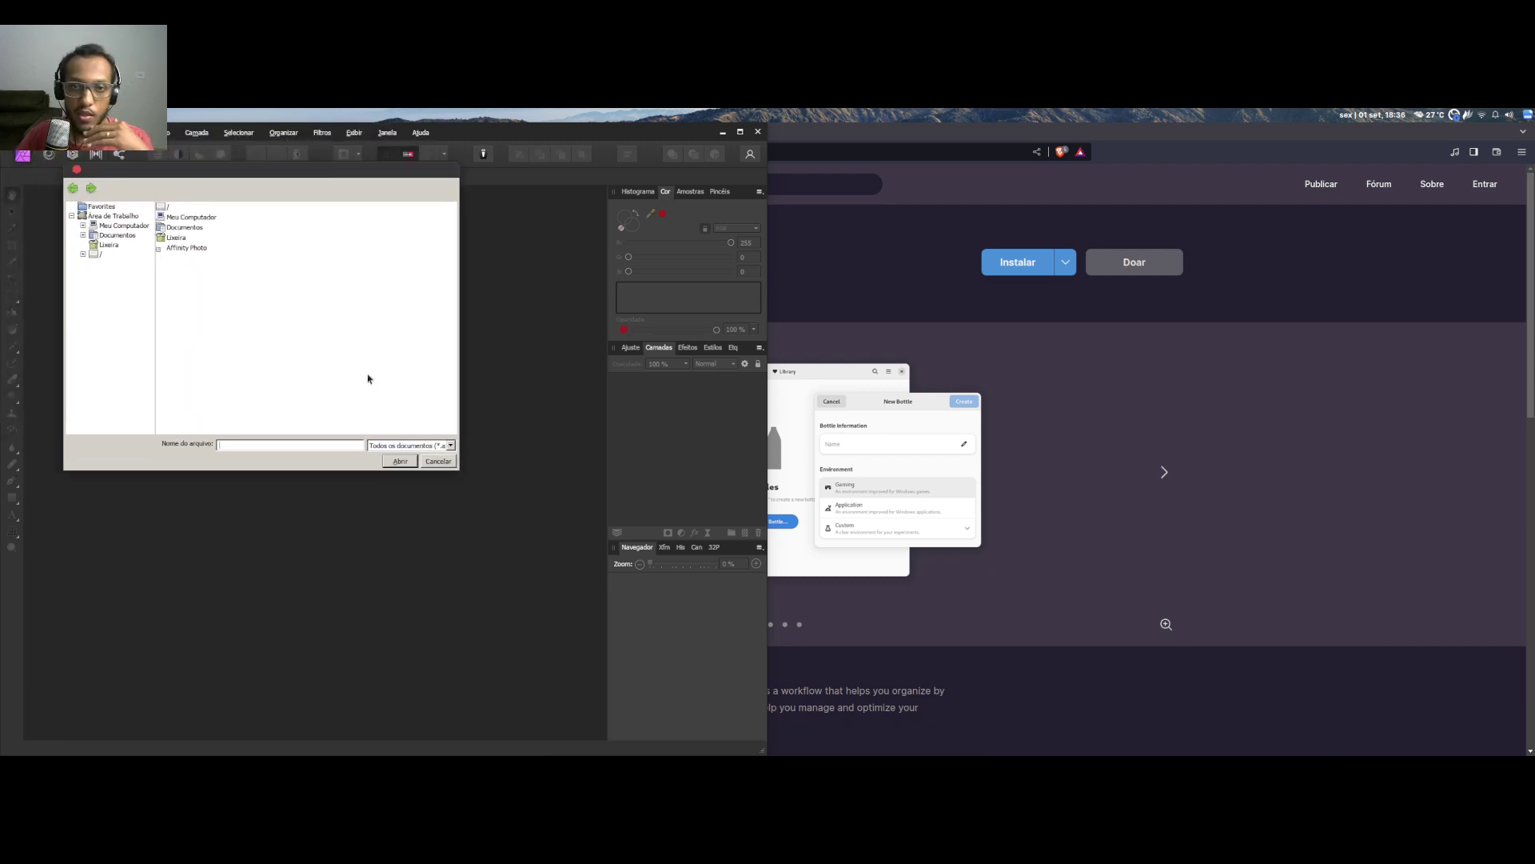
{"action": "left_click", "coordinate": [84, 256]}
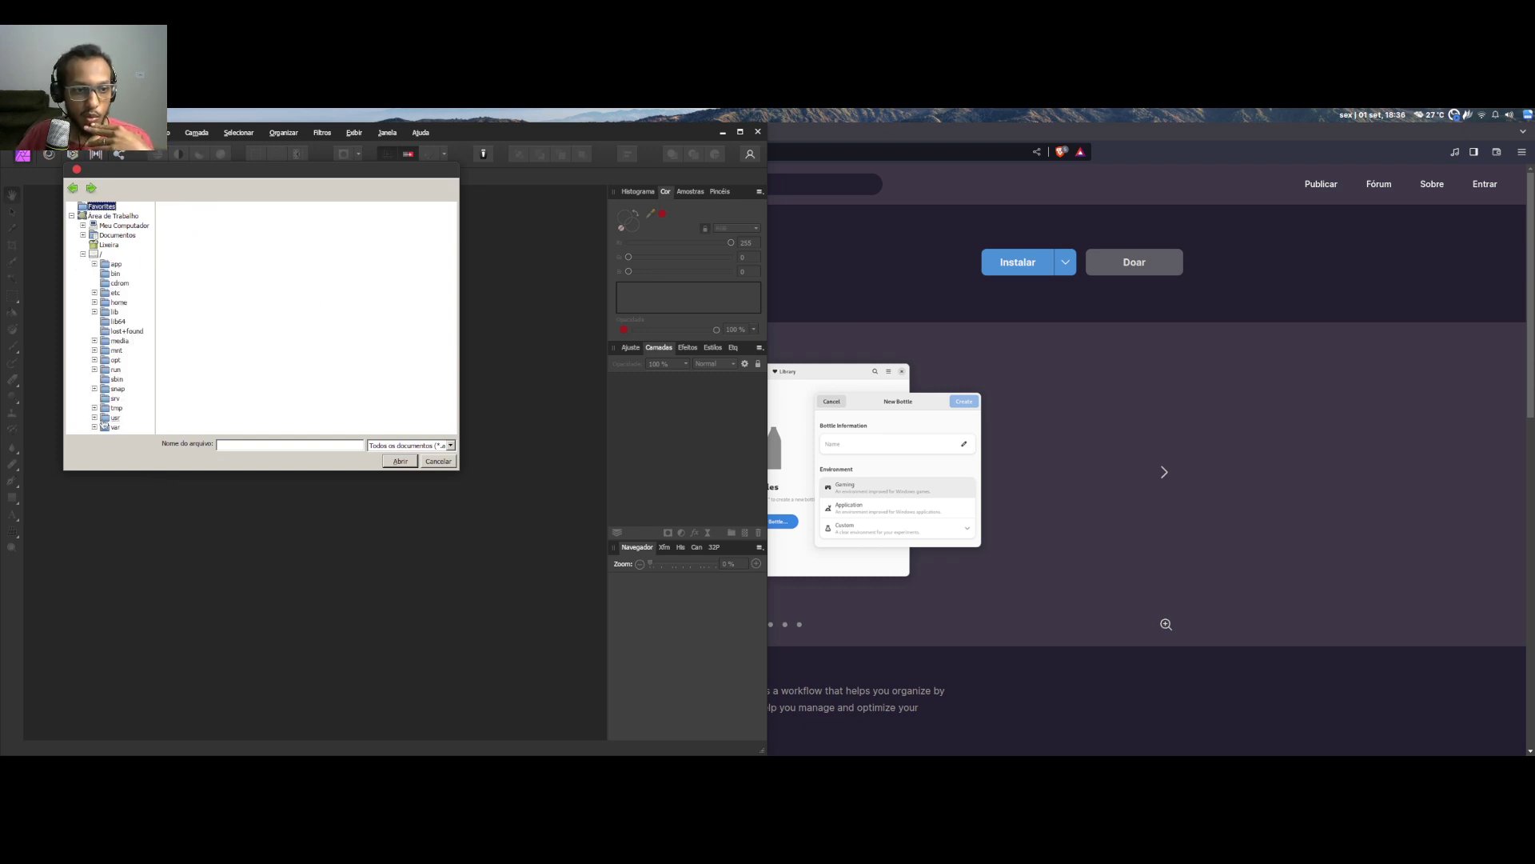
{"action": "left_click", "coordinate": [94, 351]}
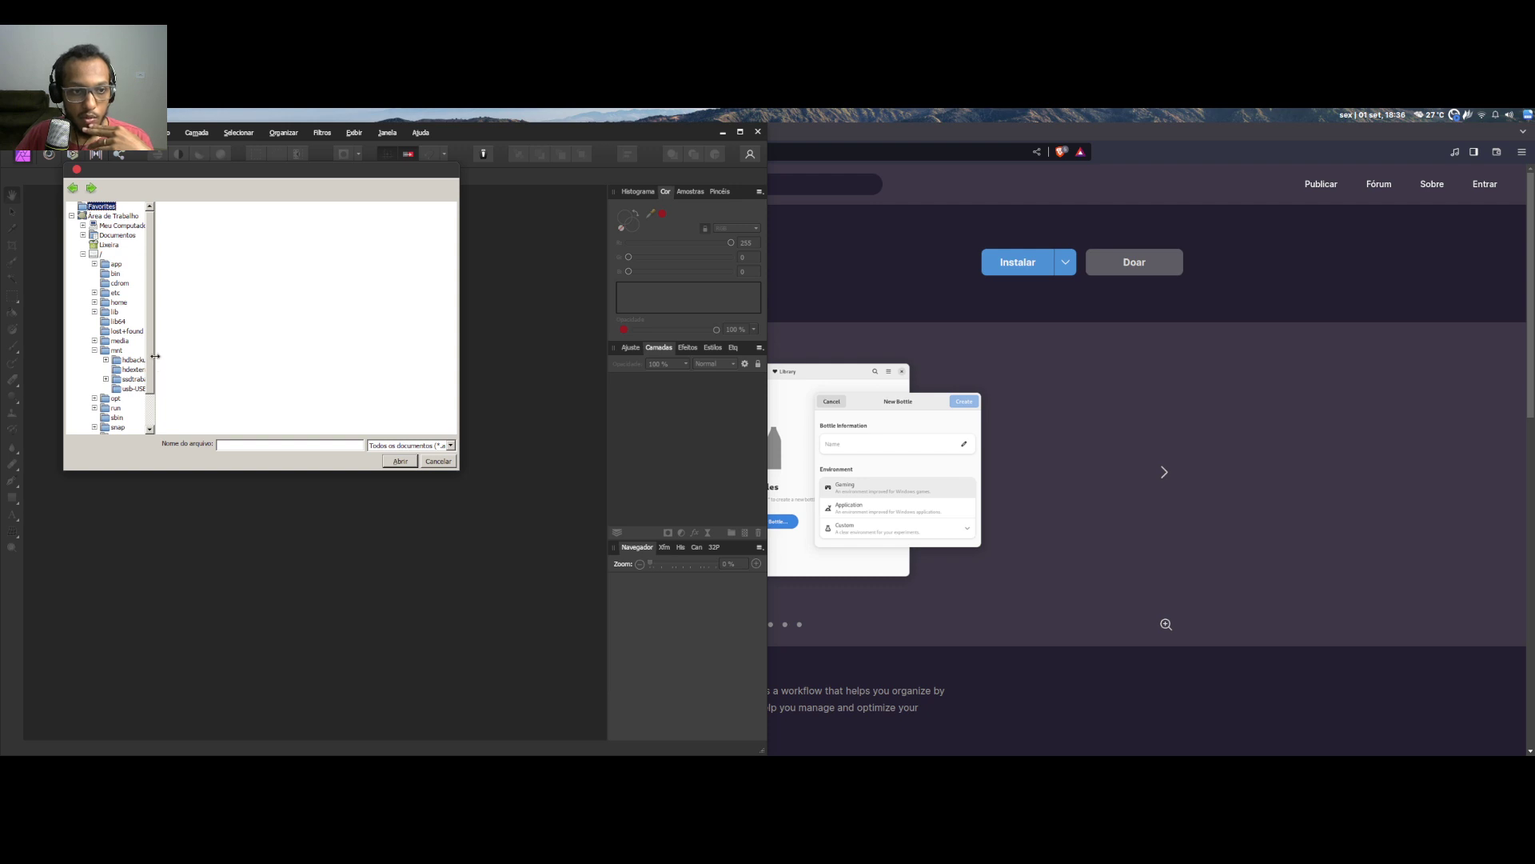
{"action": "left_click_drag", "start_coordinate": [155, 356], "coordinate": [190, 356]}
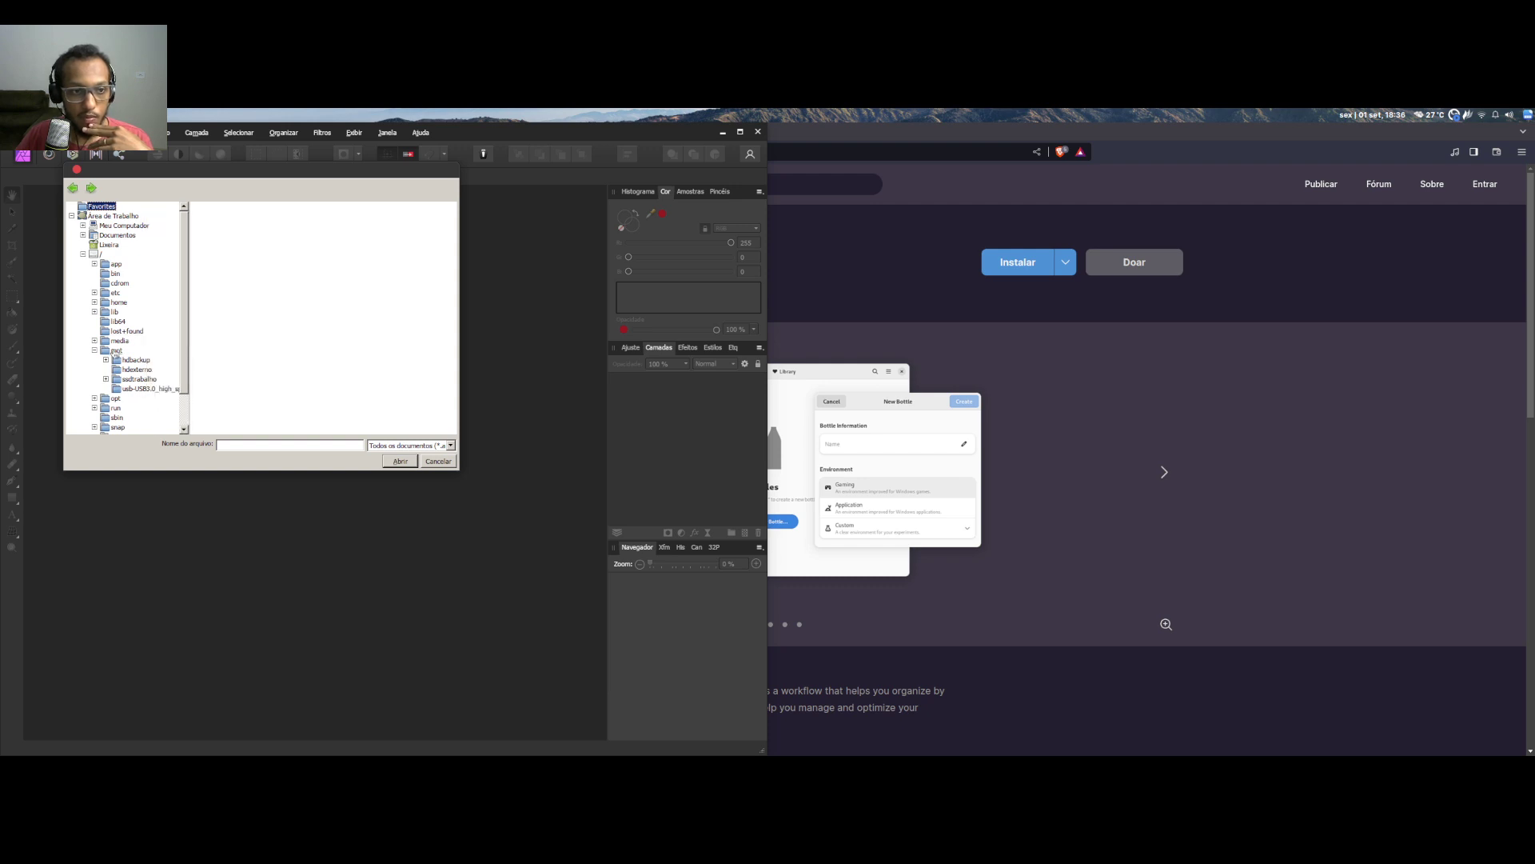
{"action": "left_click", "coordinate": [78, 170]}
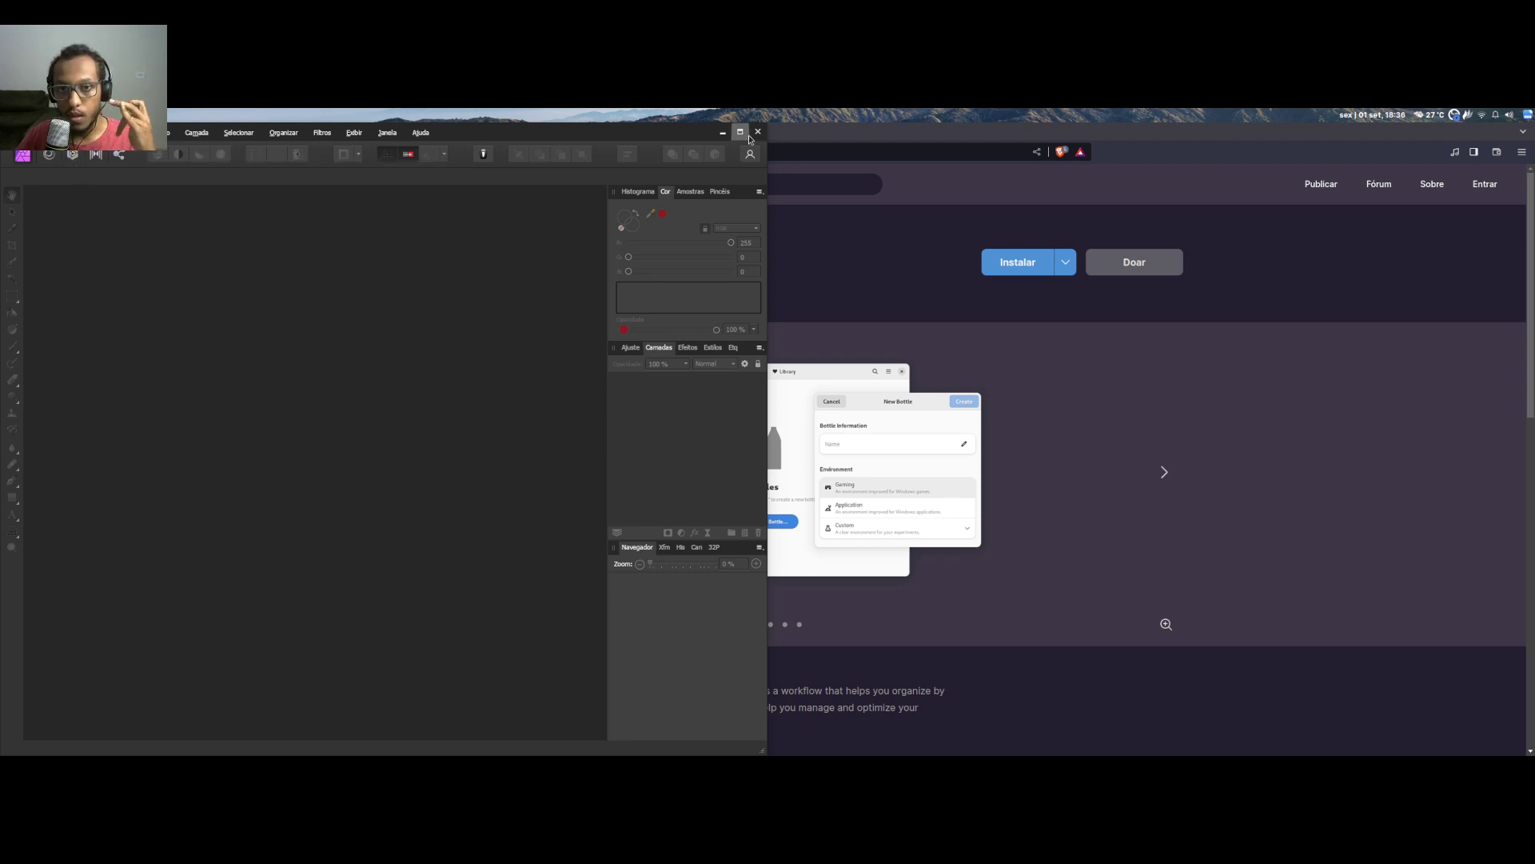
{"action": "left_click", "coordinate": [757, 131]}
Search Flathub for 'flat', open the Flatseal page, and check its Instalar options
{"action": "mouse_move", "coordinate": [853, 753]}
{"action": "left_click", "coordinate": [852, 732]}
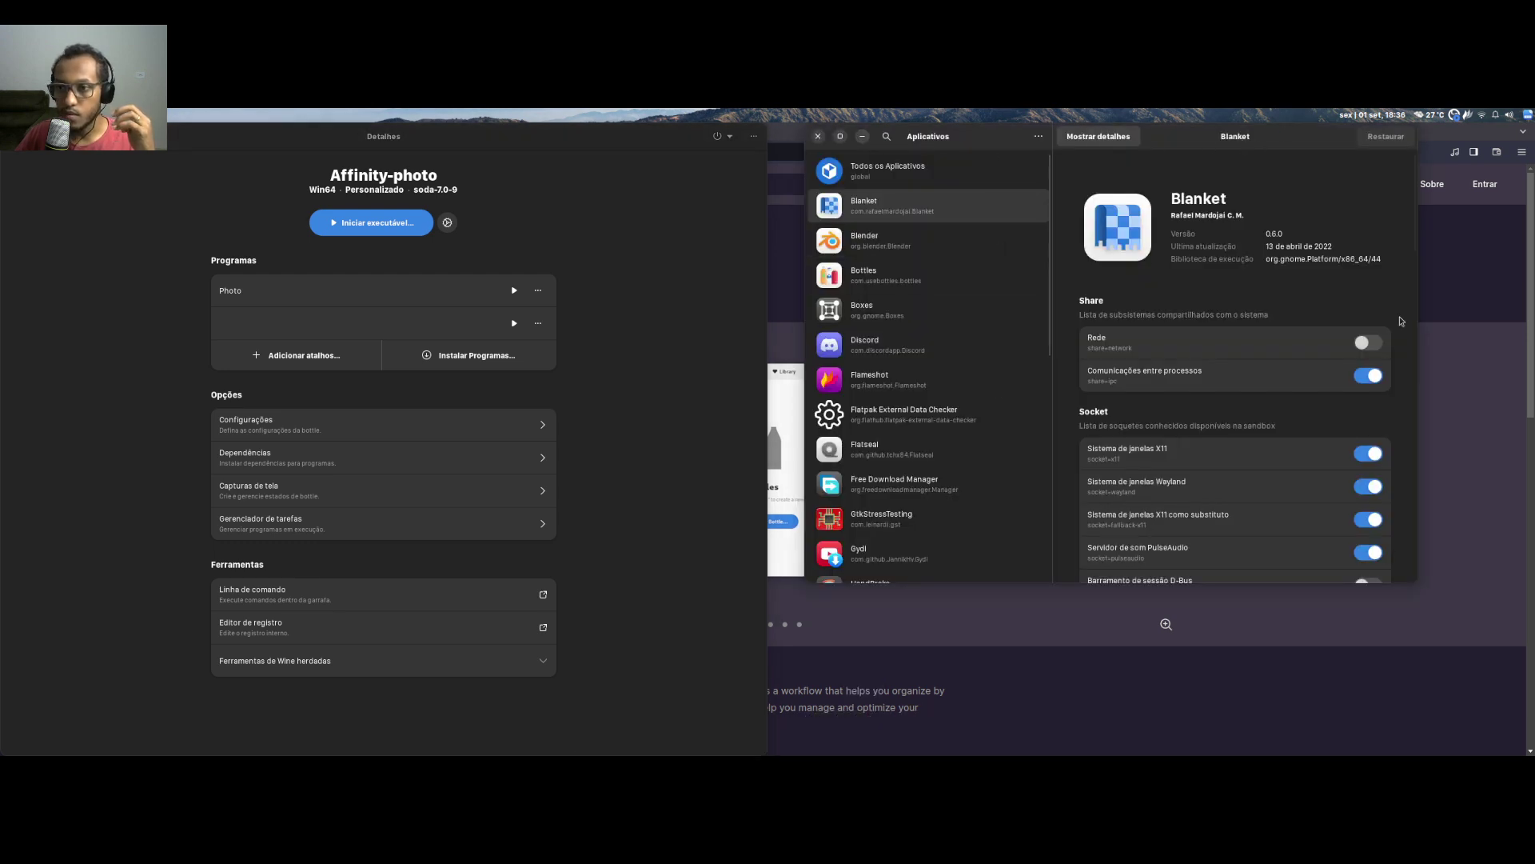
{"action": "key", "text": "alt+Tab"}
{"action": "left_click", "coordinate": [756, 186]}
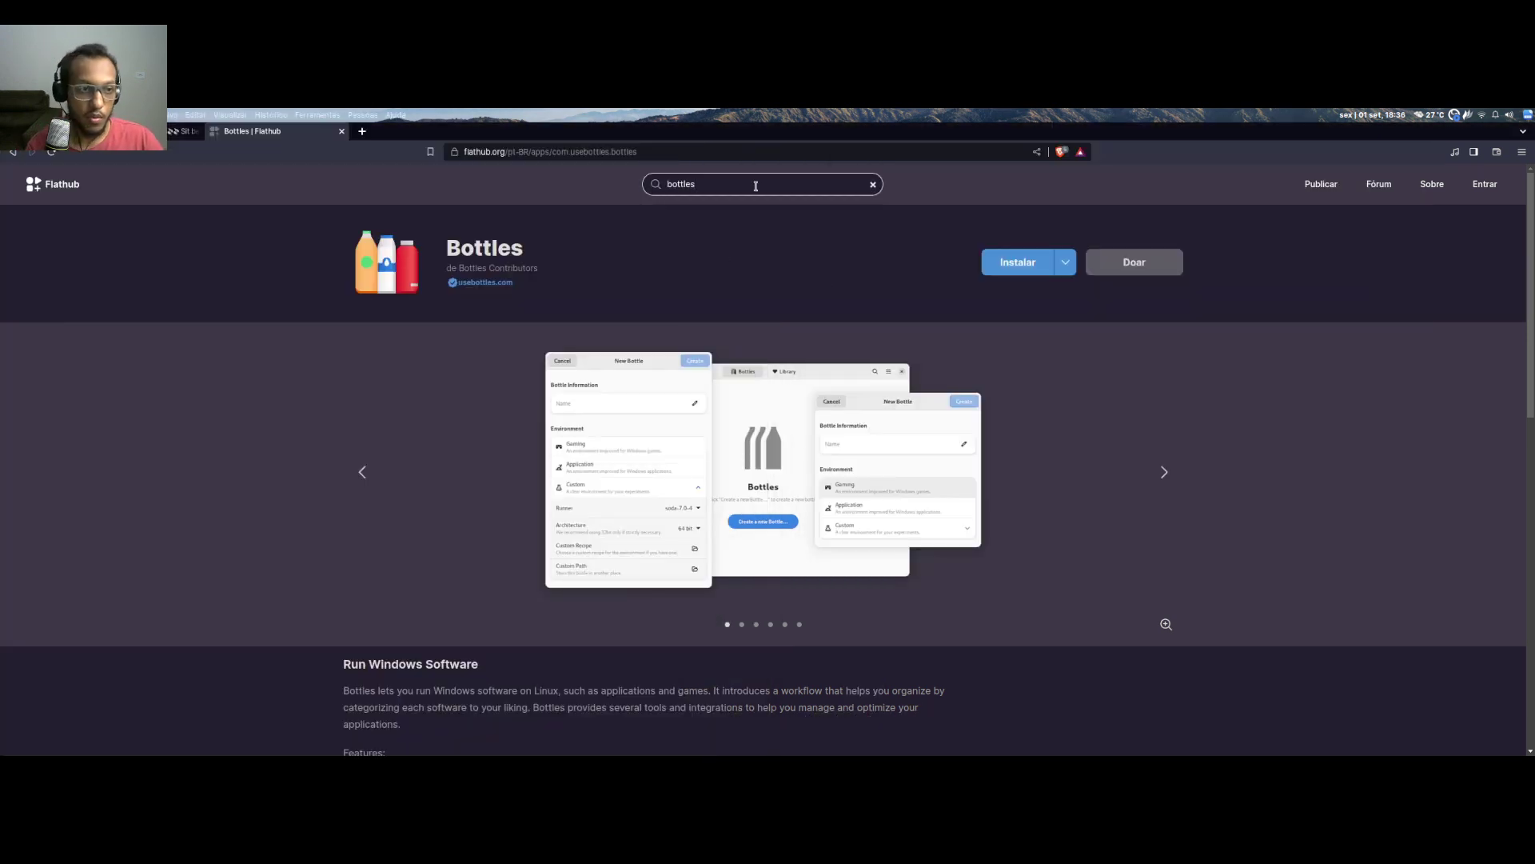
{"action": "key", "text": "ctrl+a"}
{"action": "type", "text": "fla"}
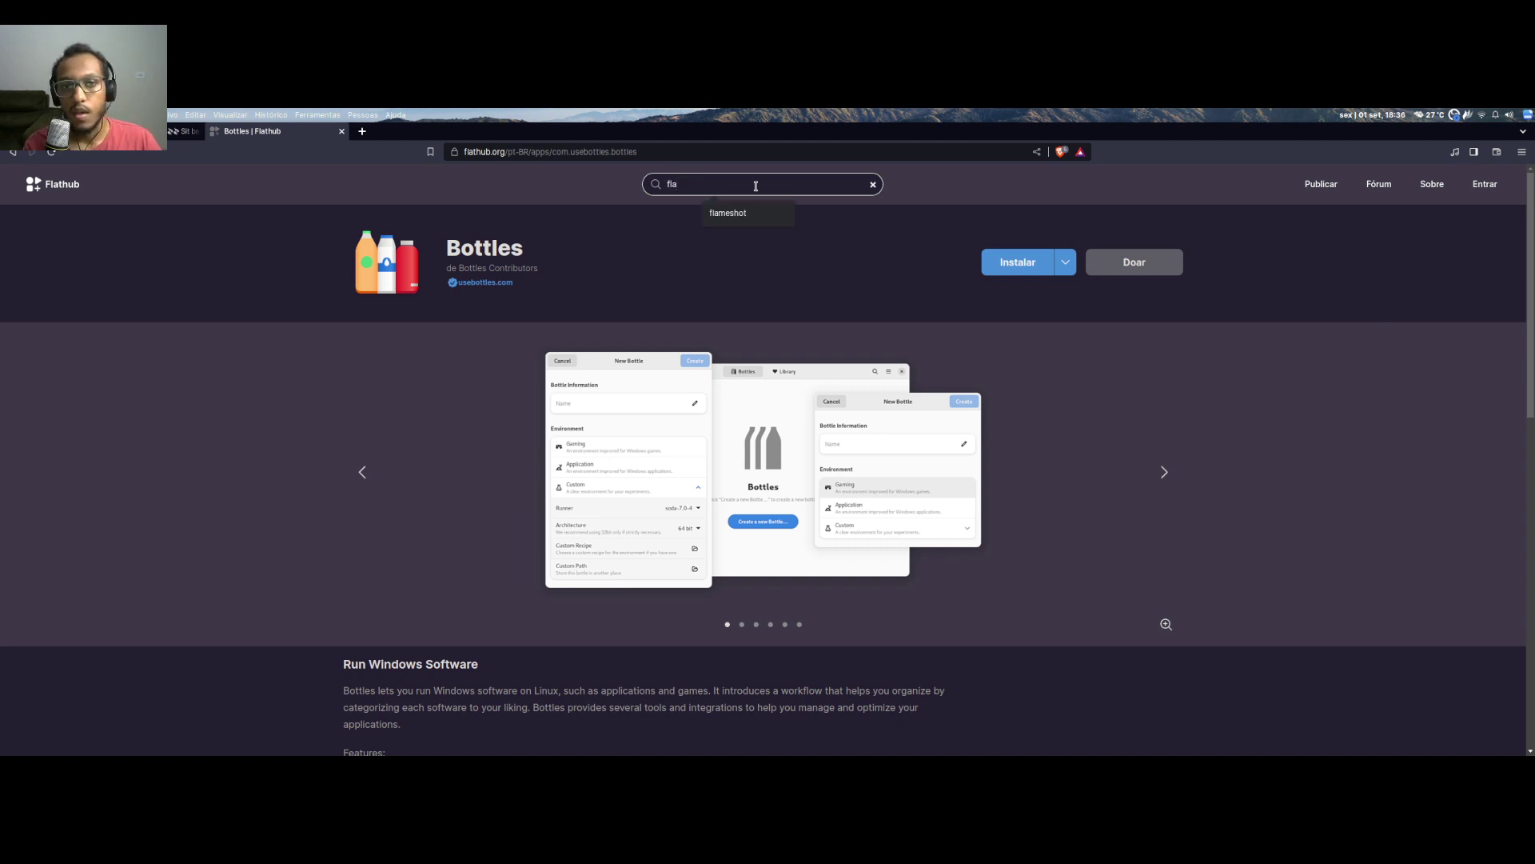
{"action": "type", "text": "tseal"}
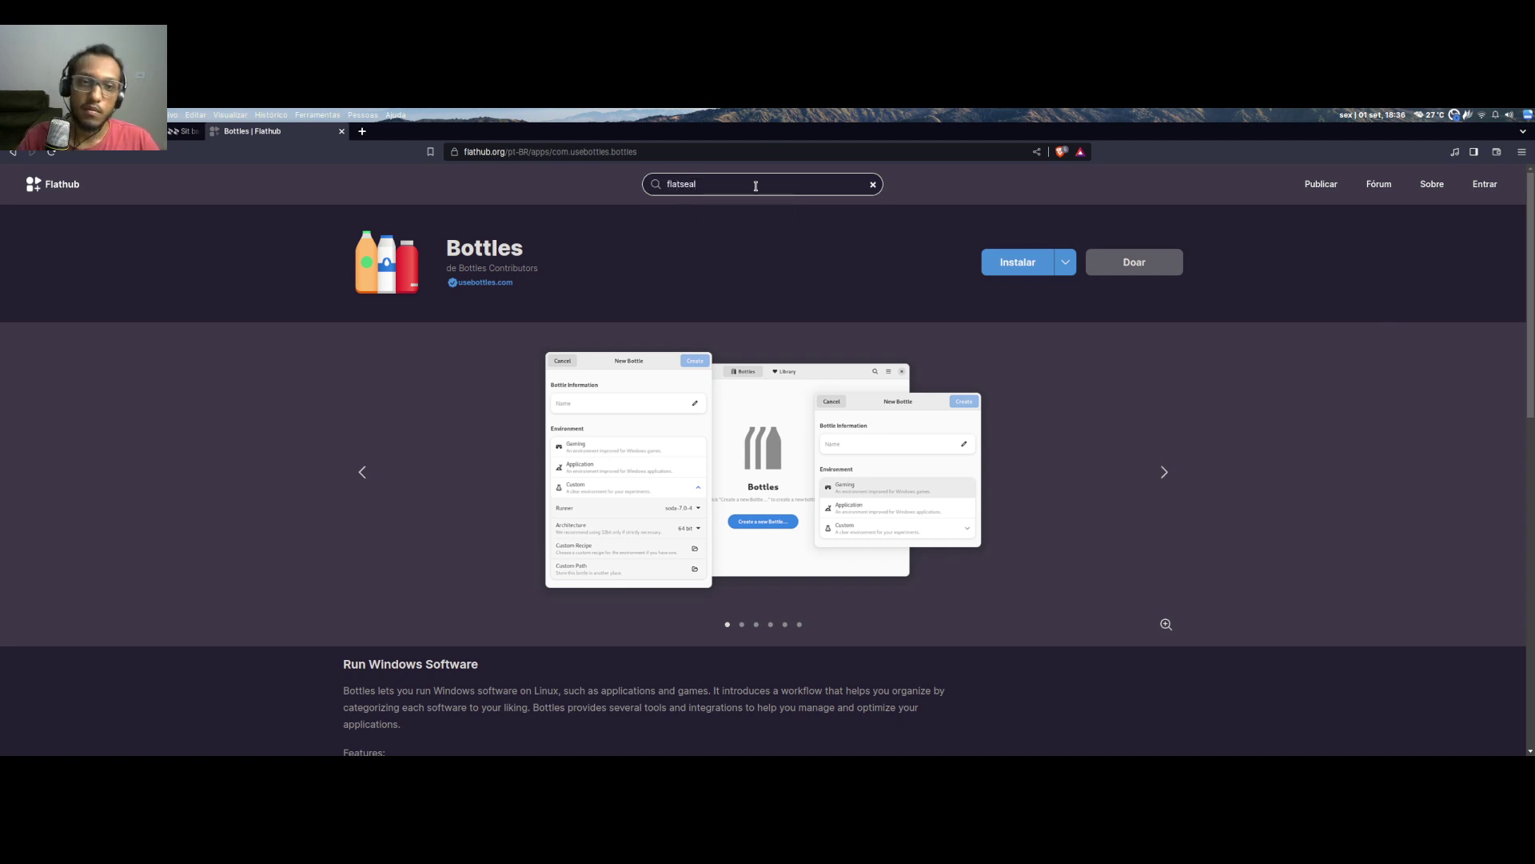
{"action": "key", "text": "Return"}
{"action": "left_click", "coordinate": [602, 298]}
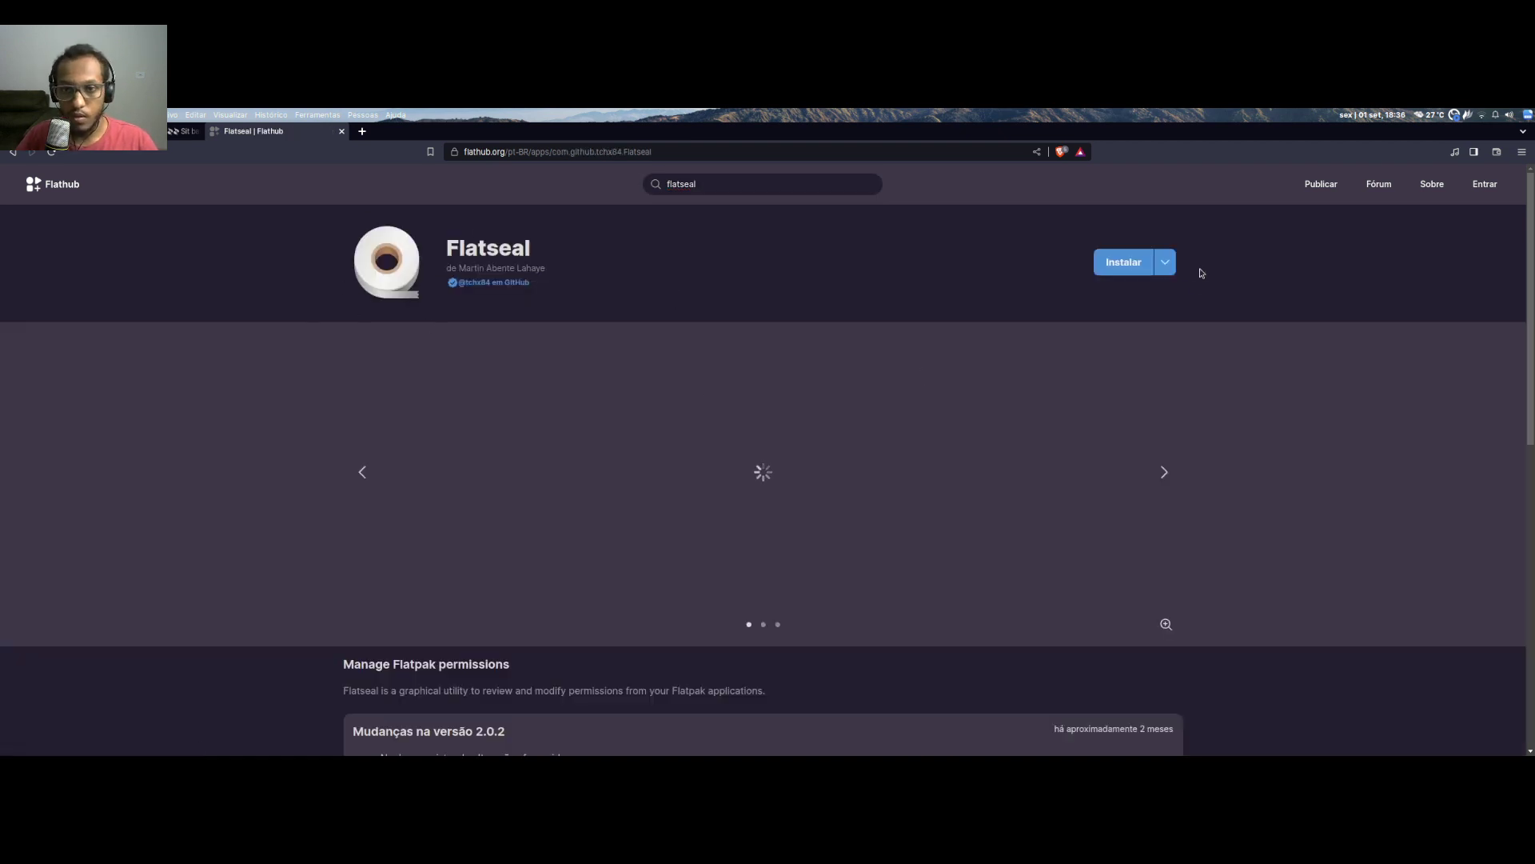
{"action": "left_click", "coordinate": [1165, 263]}
{"action": "left_click", "coordinate": [1315, 348]}
{"action": "mouse_move", "coordinate": [862, 739]}
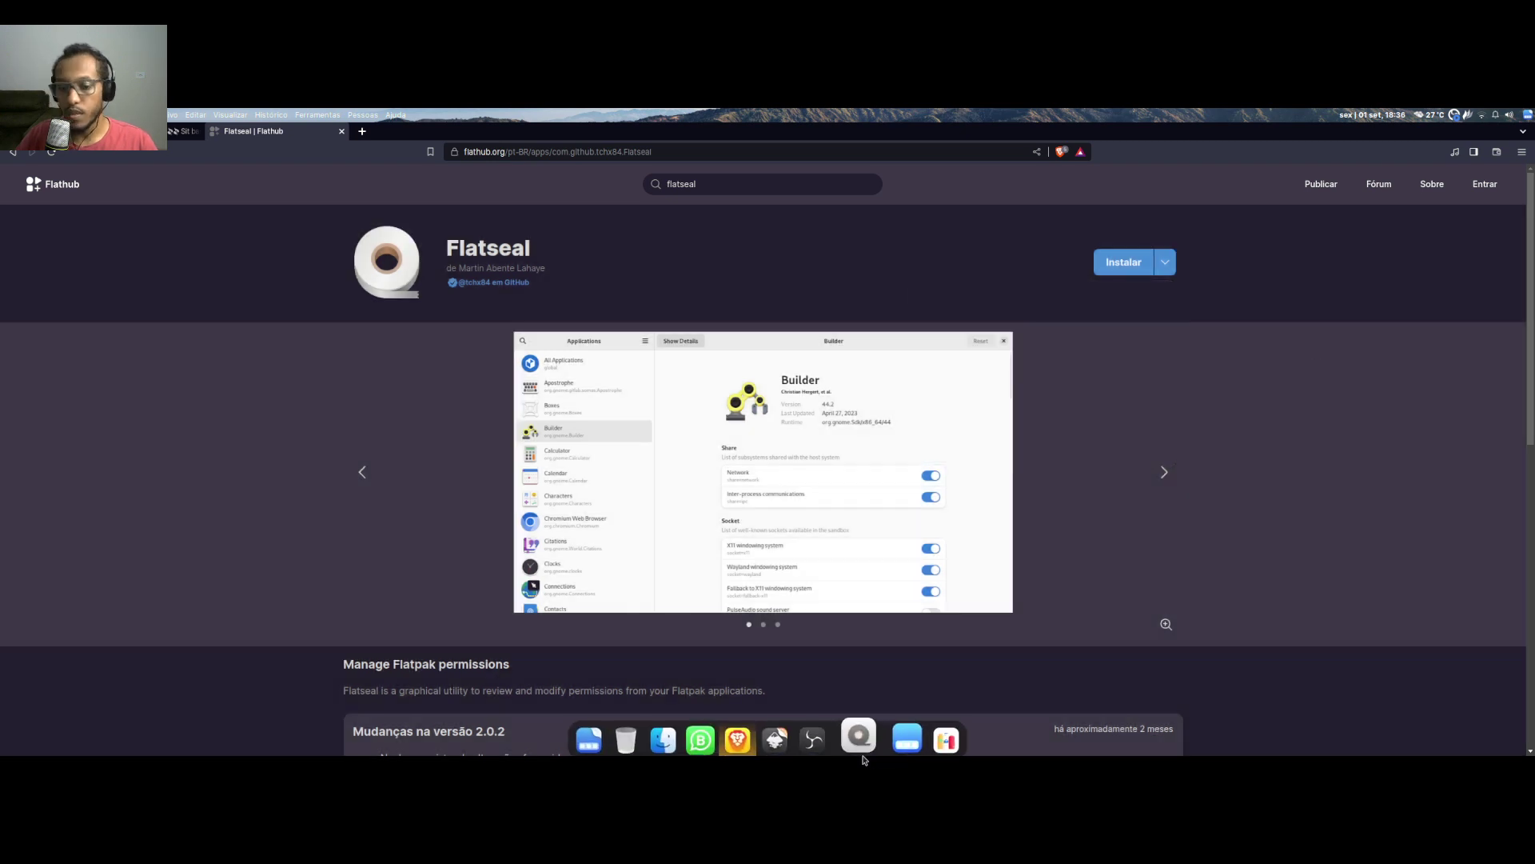
{"action": "left_click", "coordinate": [948, 734]}
Launch Flatseal and look through Flatseal's own sandbox permissions
{"action": "left_click", "coordinate": [862, 737]}
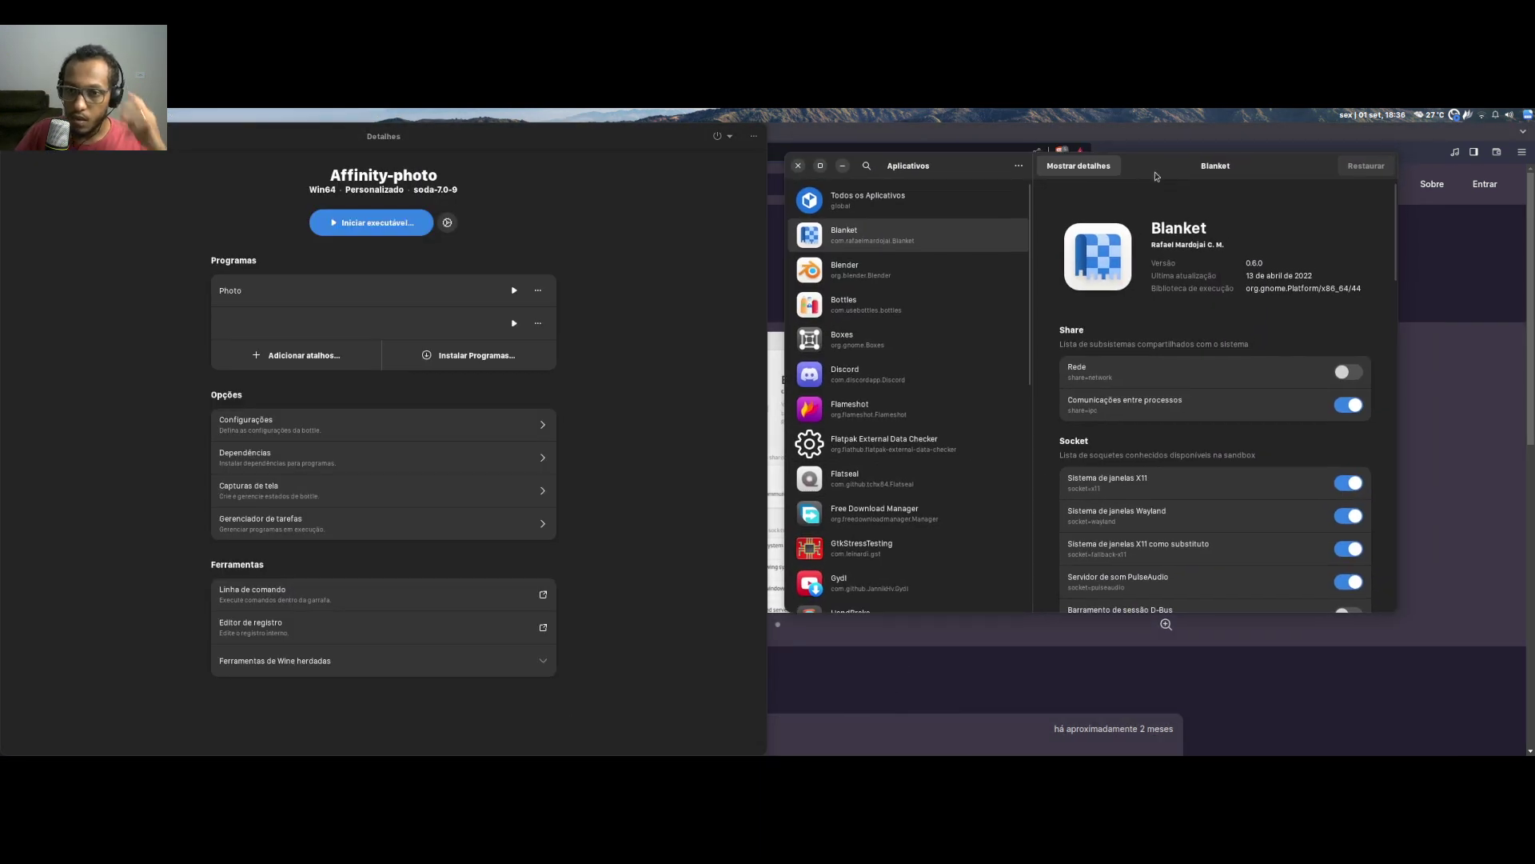
{"action": "left_click", "coordinate": [898, 475]}
{"action": "scroll", "coordinate": [912, 304], "scroll_direction": "down", "scroll_amount": 3}
{"action": "scroll", "coordinate": [911, 304], "scroll_direction": "down", "scroll_amount": 1}
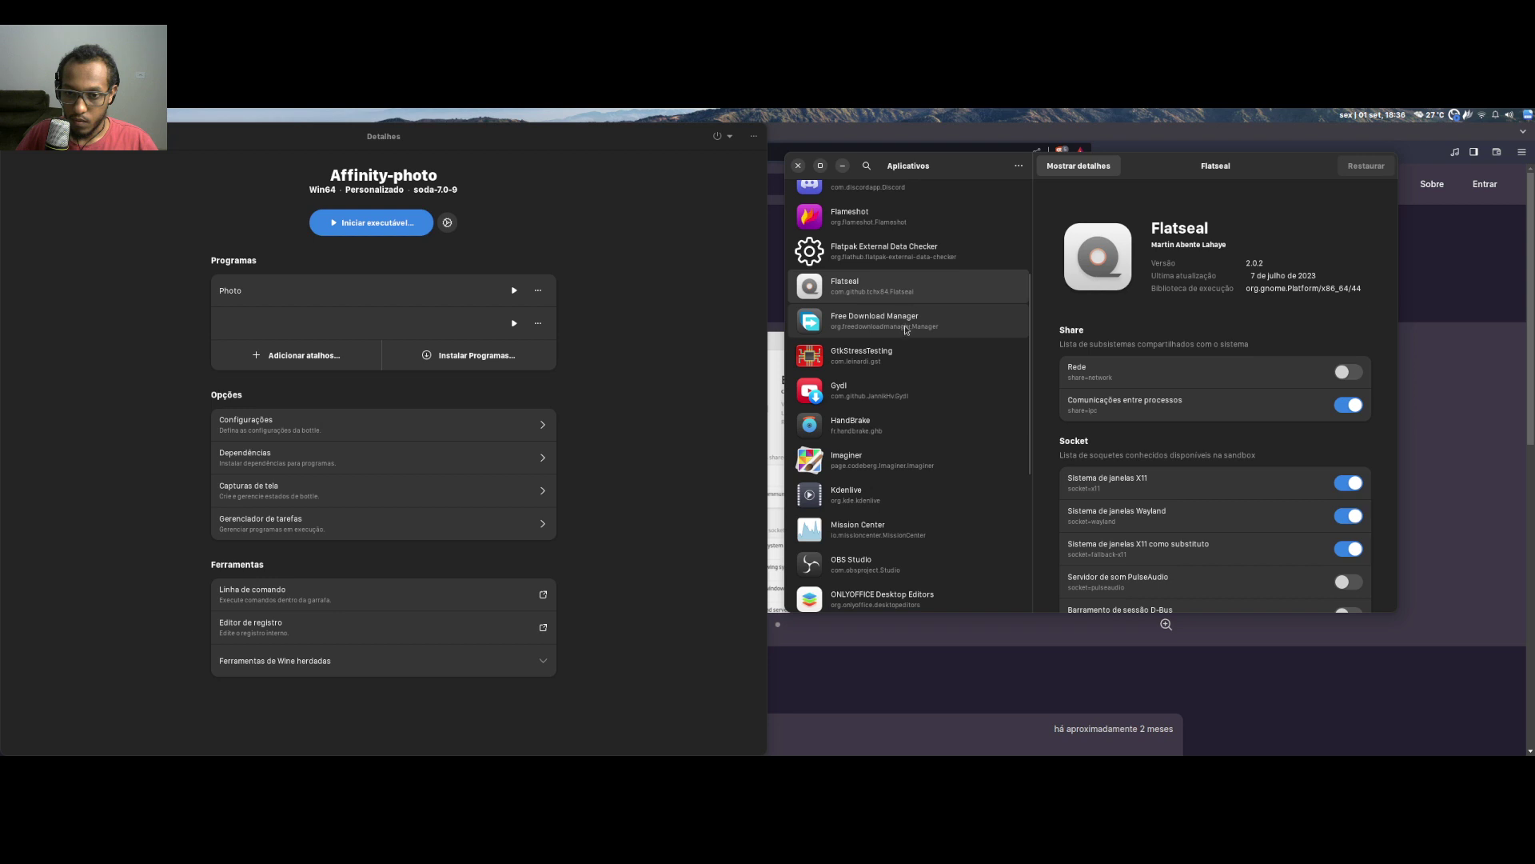
{"action": "scroll", "coordinate": [908, 423], "scroll_direction": "down", "scroll_amount": 3}
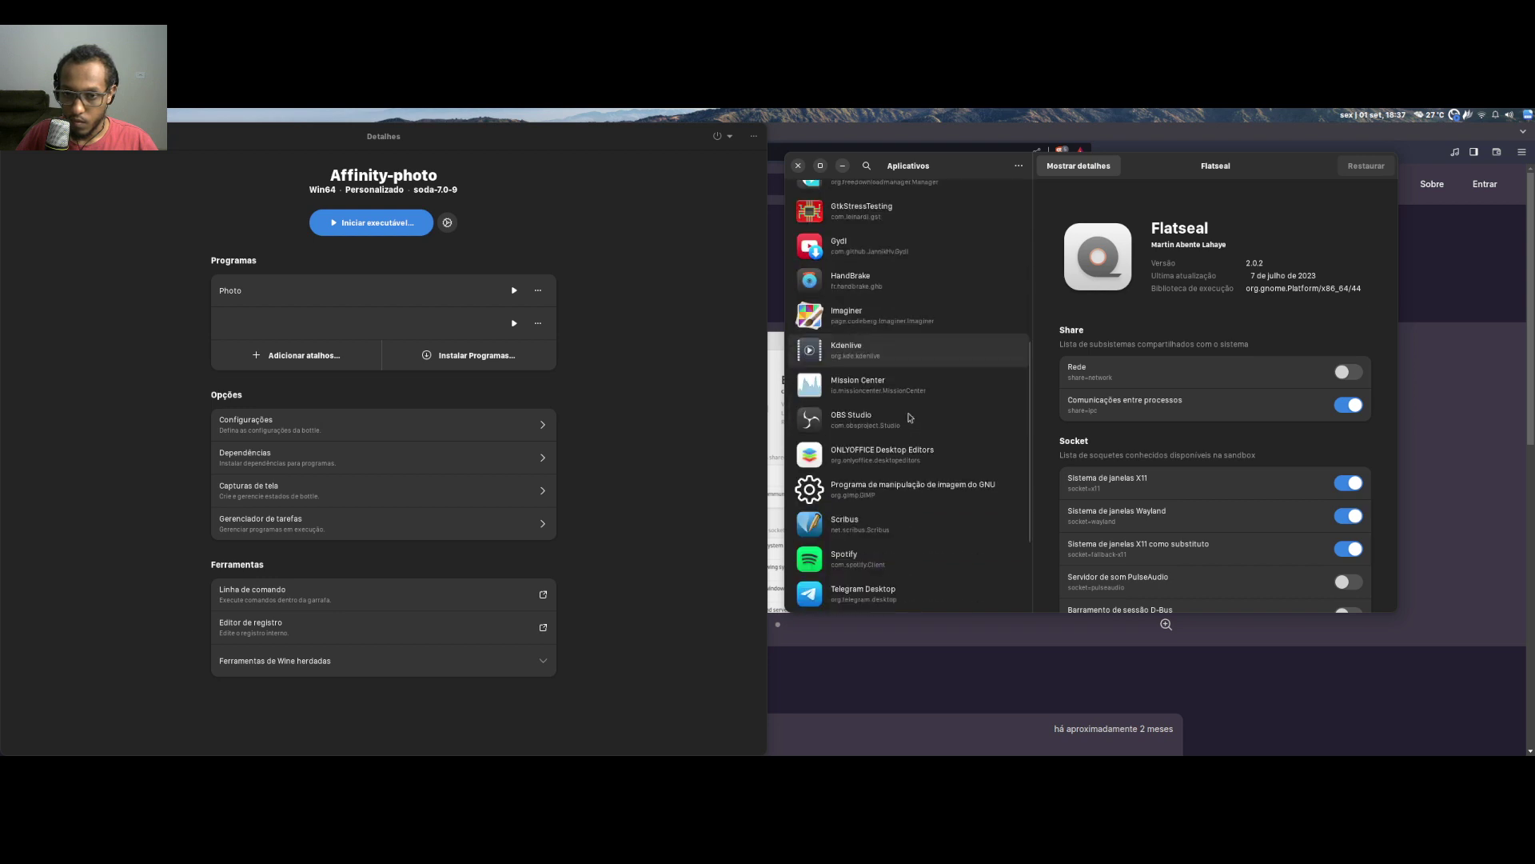
{"action": "scroll", "coordinate": [909, 417], "scroll_direction": "down", "scroll_amount": 3}
{"action": "scroll", "coordinate": [903, 400], "scroll_direction": "up", "scroll_amount": 3}
{"action": "scroll", "coordinate": [896, 368], "scroll_direction": "up", "scroll_amount": 5}
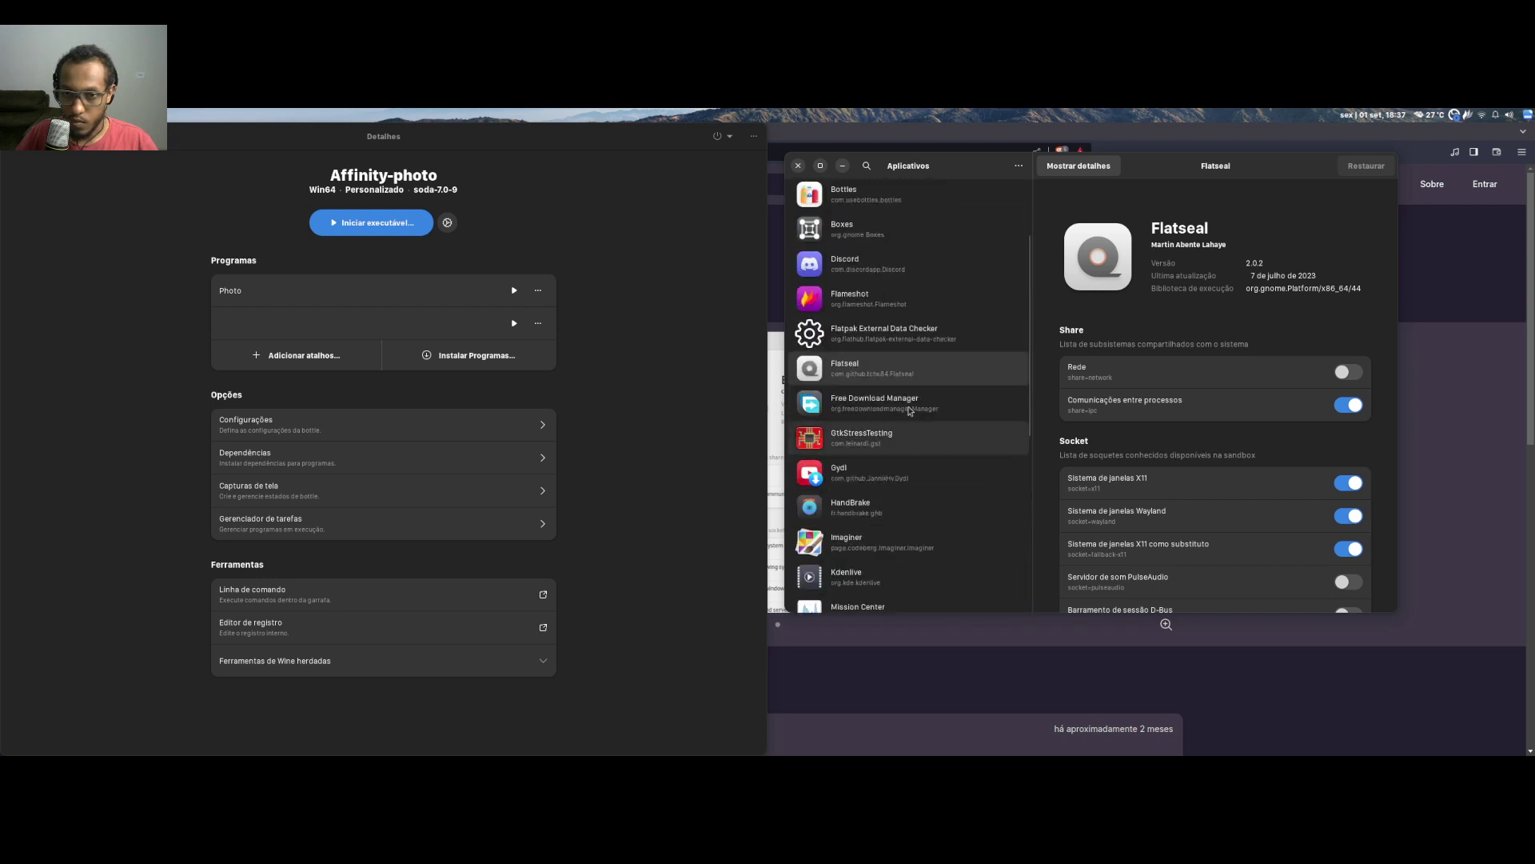
{"action": "scroll", "coordinate": [886, 338], "scroll_direction": "up", "scroll_amount": 3}
Verify Bottles has 'All system files' filesystem access, then close Flatseal
{"action": "left_click", "coordinate": [883, 311]}
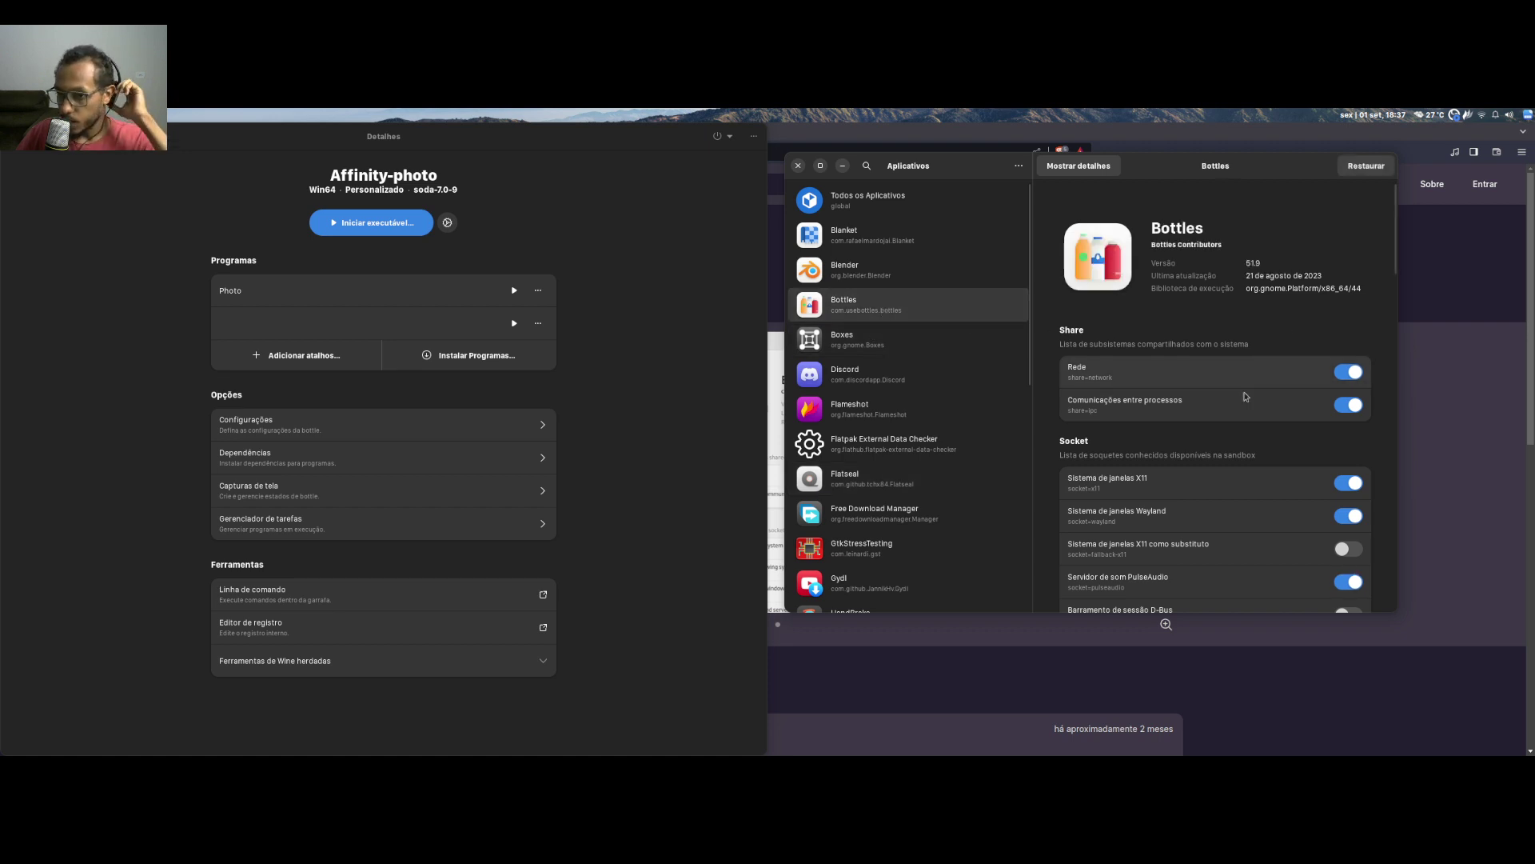
{"action": "scroll", "coordinate": [1240, 404], "scroll_direction": "down", "scroll_amount": 3}
{"action": "scroll", "coordinate": [1239, 404], "scroll_direction": "down", "scroll_amount": 2}
{"action": "scroll", "coordinate": [1241, 403], "scroll_direction": "down", "scroll_amount": 2}
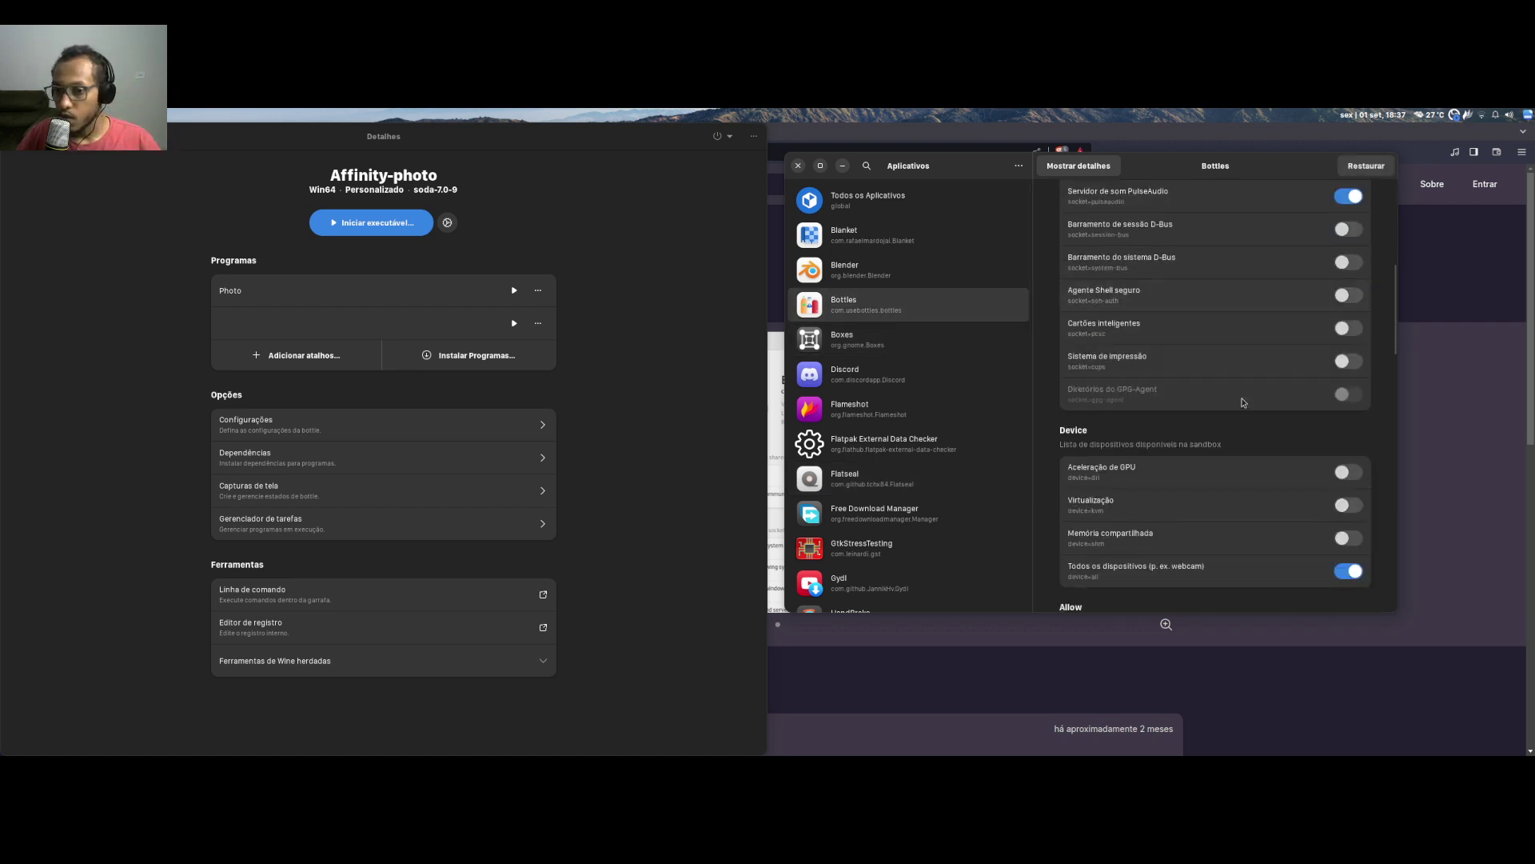
{"action": "scroll", "coordinate": [1242, 403], "scroll_direction": "down", "scroll_amount": 2}
{"action": "scroll", "coordinate": [1243, 403], "scroll_direction": "down", "scroll_amount": 2}
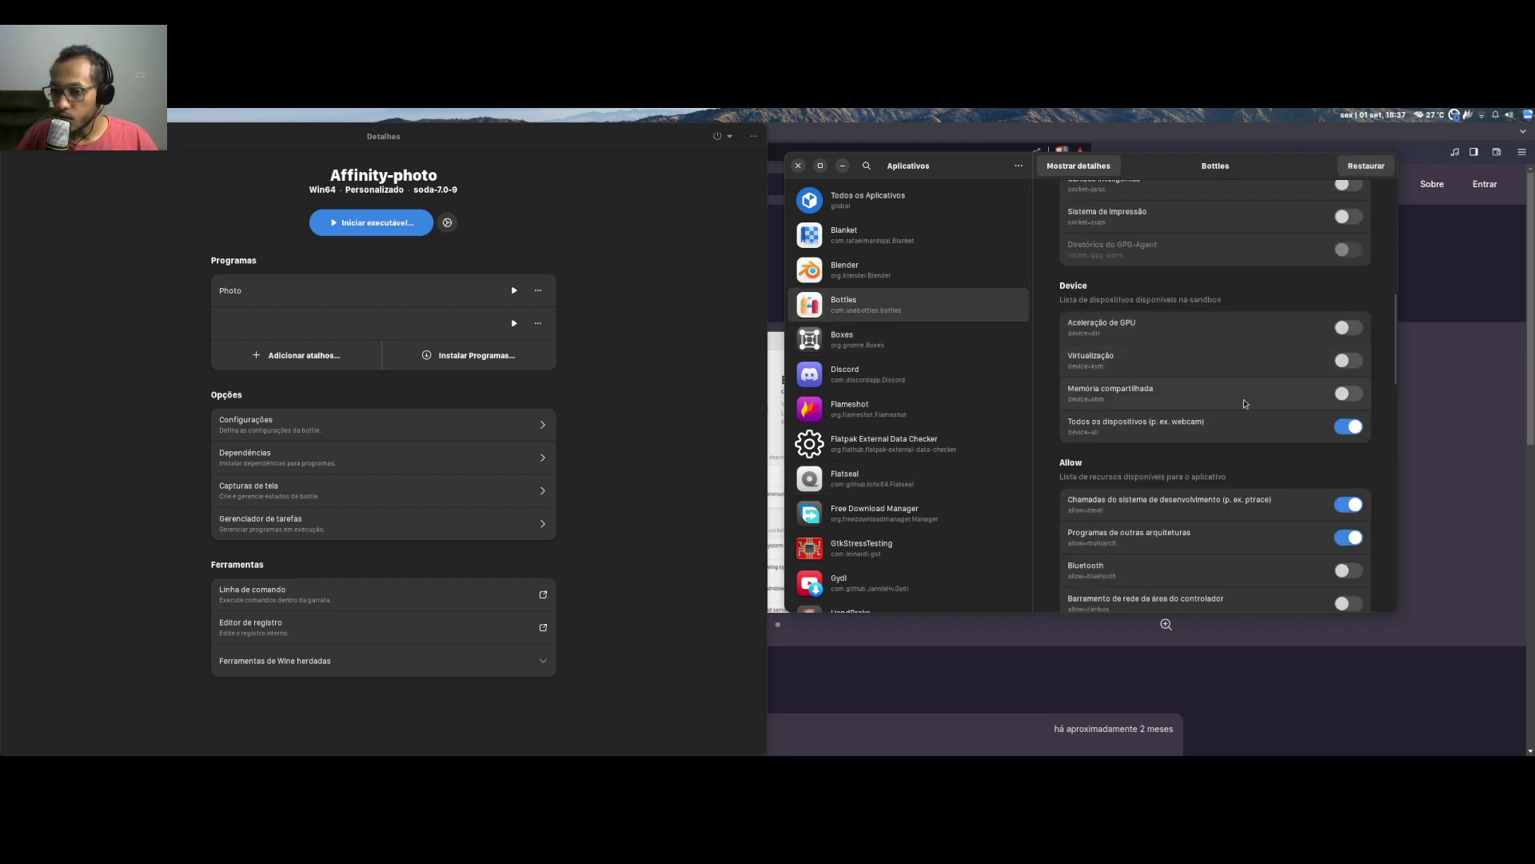
{"action": "scroll", "coordinate": [1244, 404], "scroll_direction": "down", "scroll_amount": 2}
{"action": "scroll", "coordinate": [1245, 404], "scroll_direction": "down", "scroll_amount": 1}
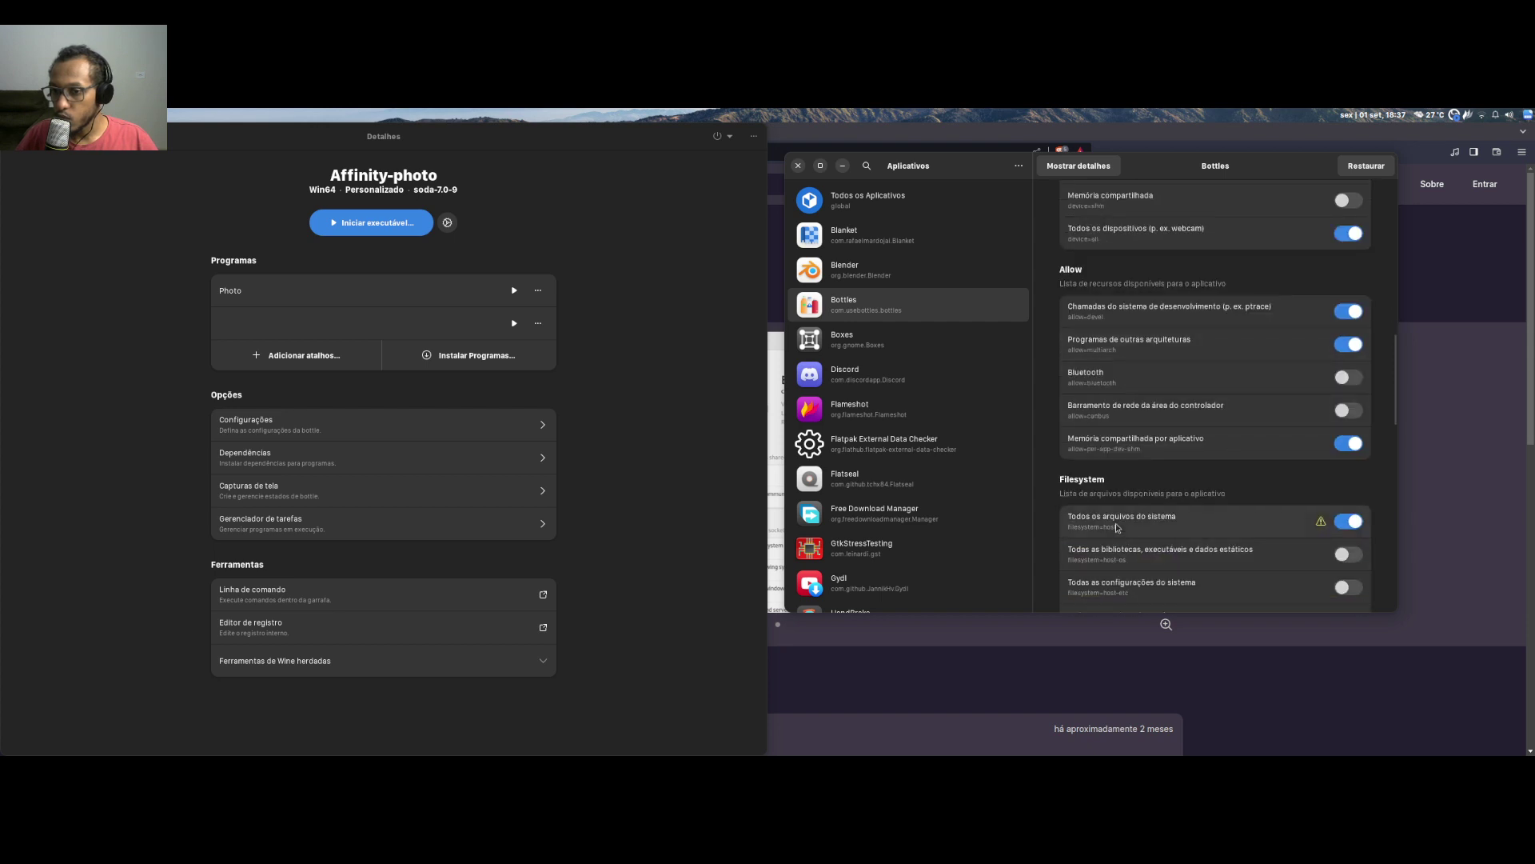
{"action": "left_click", "coordinate": [799, 165]}
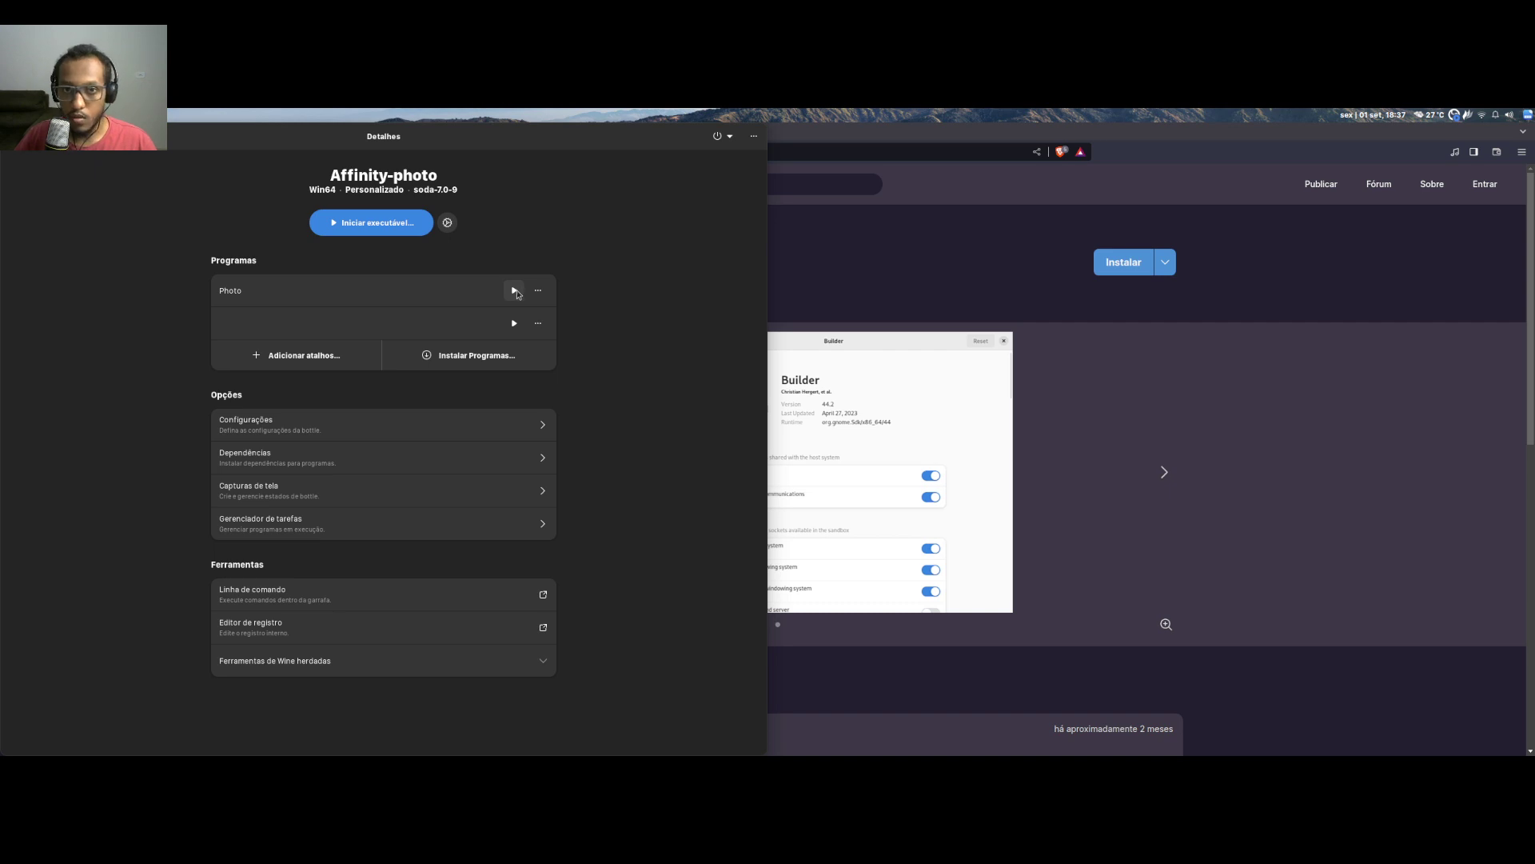
Relaunch Affinity Photo and reopen the recent file 18651-flag_gor02_f.tif
{"action": "left_click", "coordinate": [514, 291]}
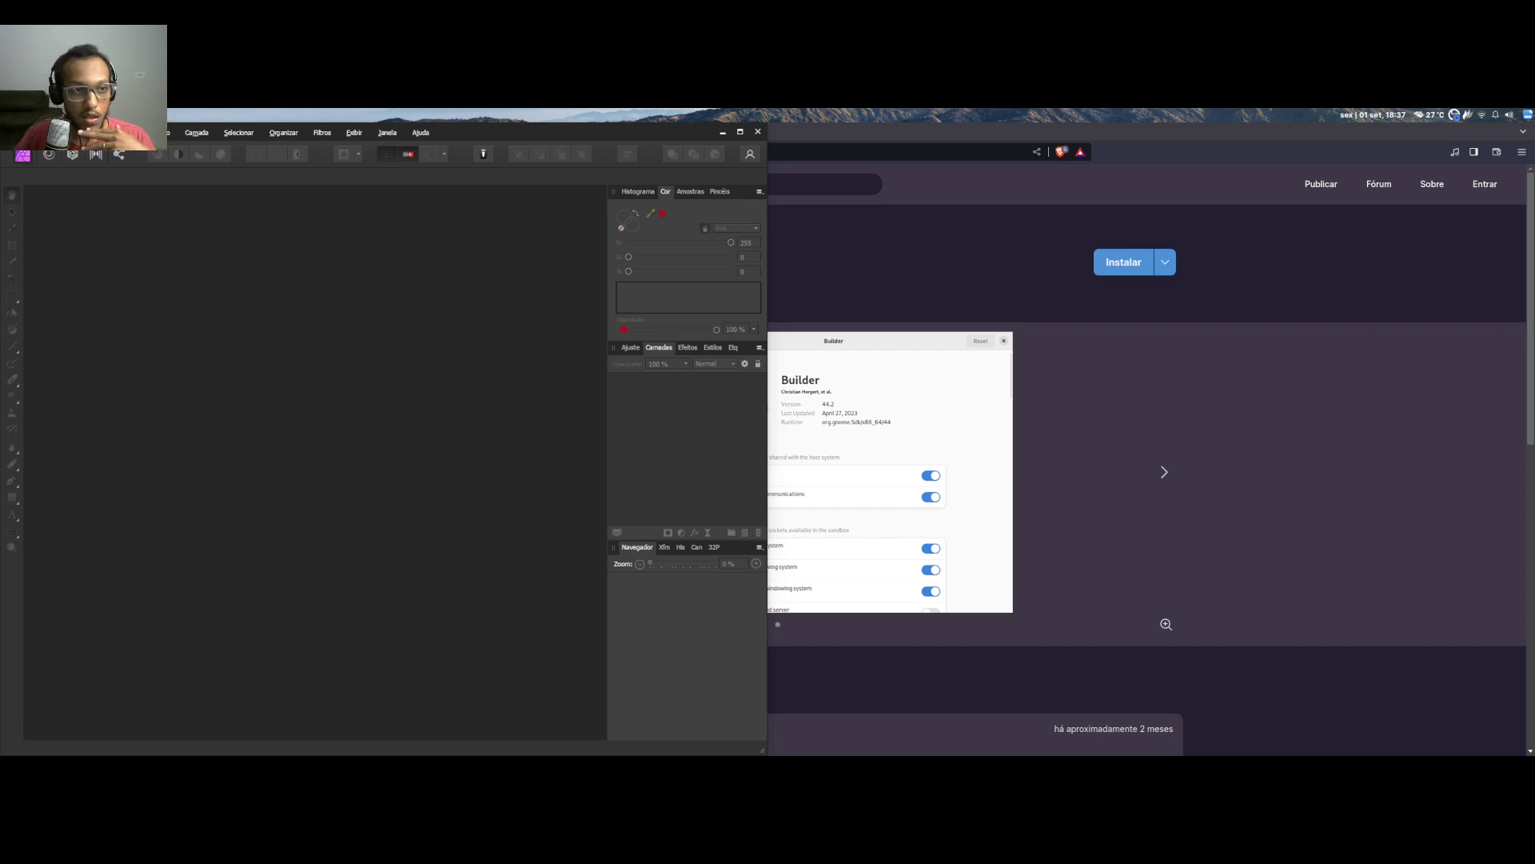
{"action": "left_click", "coordinate": [40, 132]}
{"action": "mouse_move", "coordinate": [60, 272]}
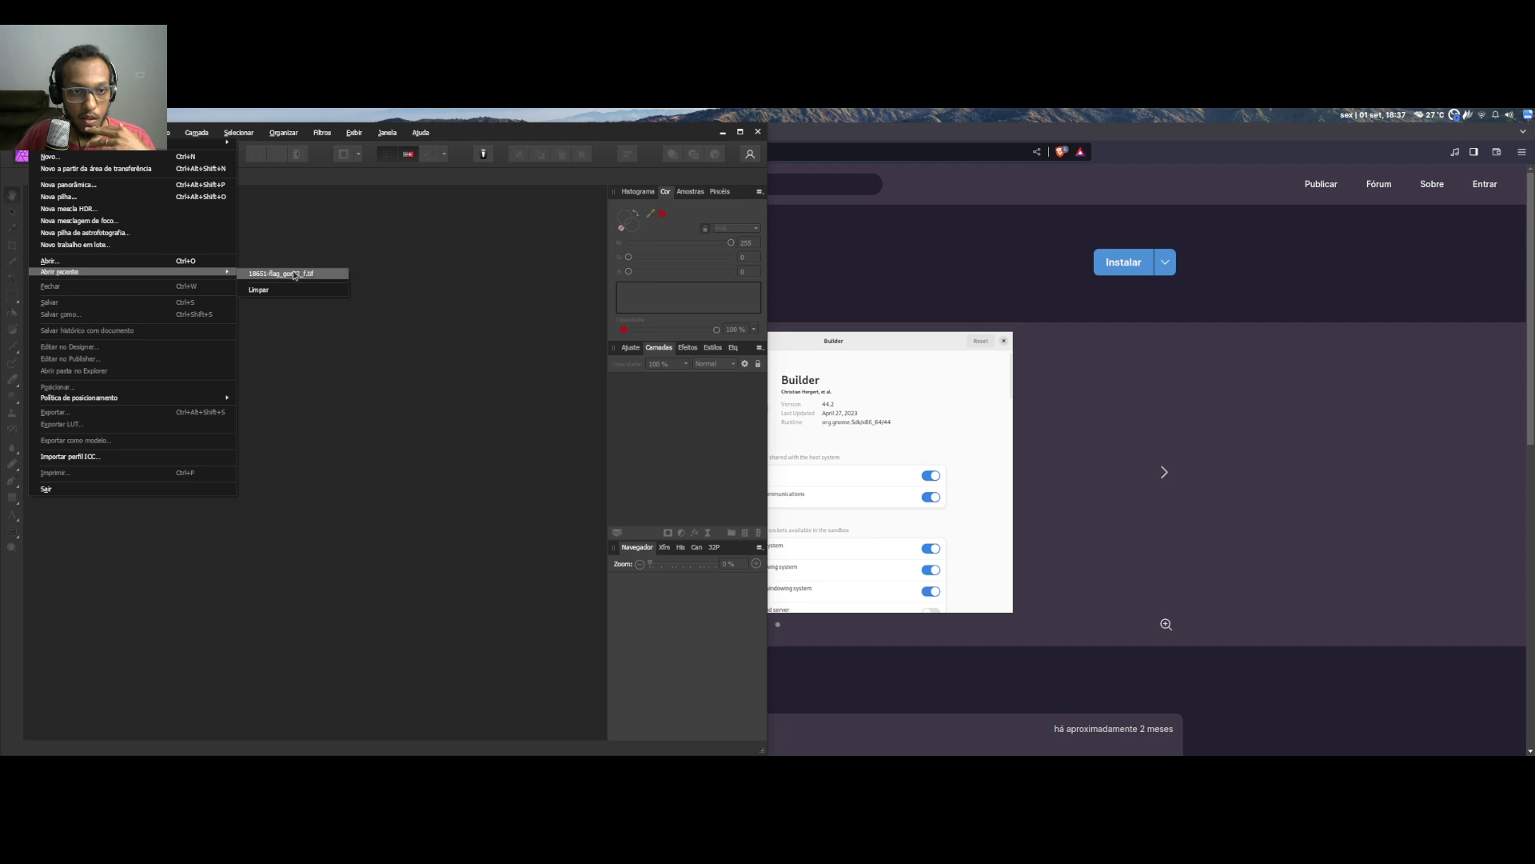
{"action": "left_click", "coordinate": [294, 275]}
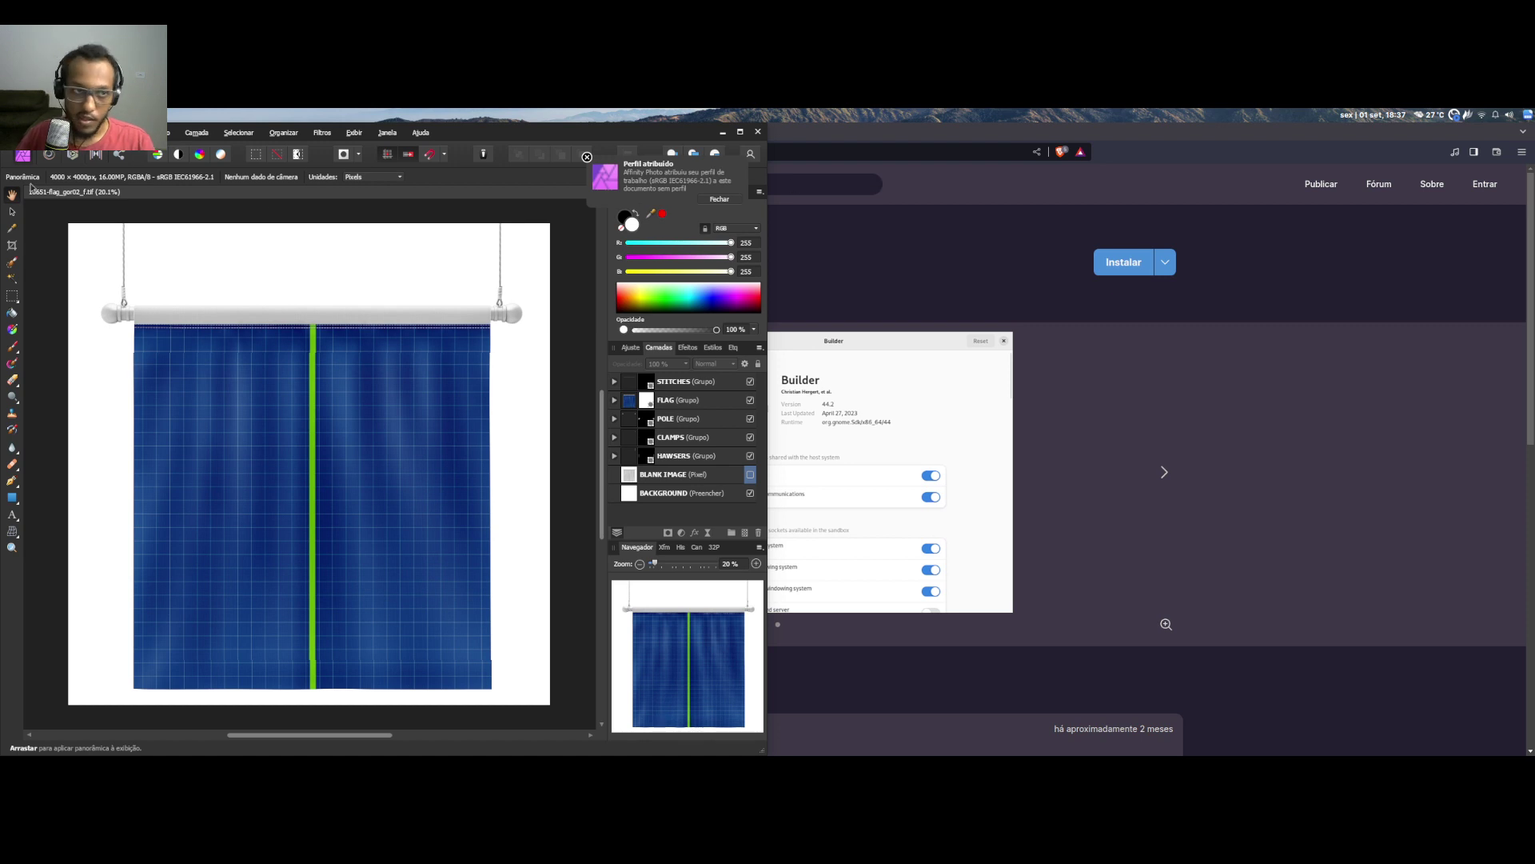
Save As into /mnt/hdbackup/afilipe/Biblioteca-Design, which fails with a lost-file-access error
{"action": "left_click", "coordinate": [31, 132]}
{"action": "left_click", "coordinate": [160, 319]}
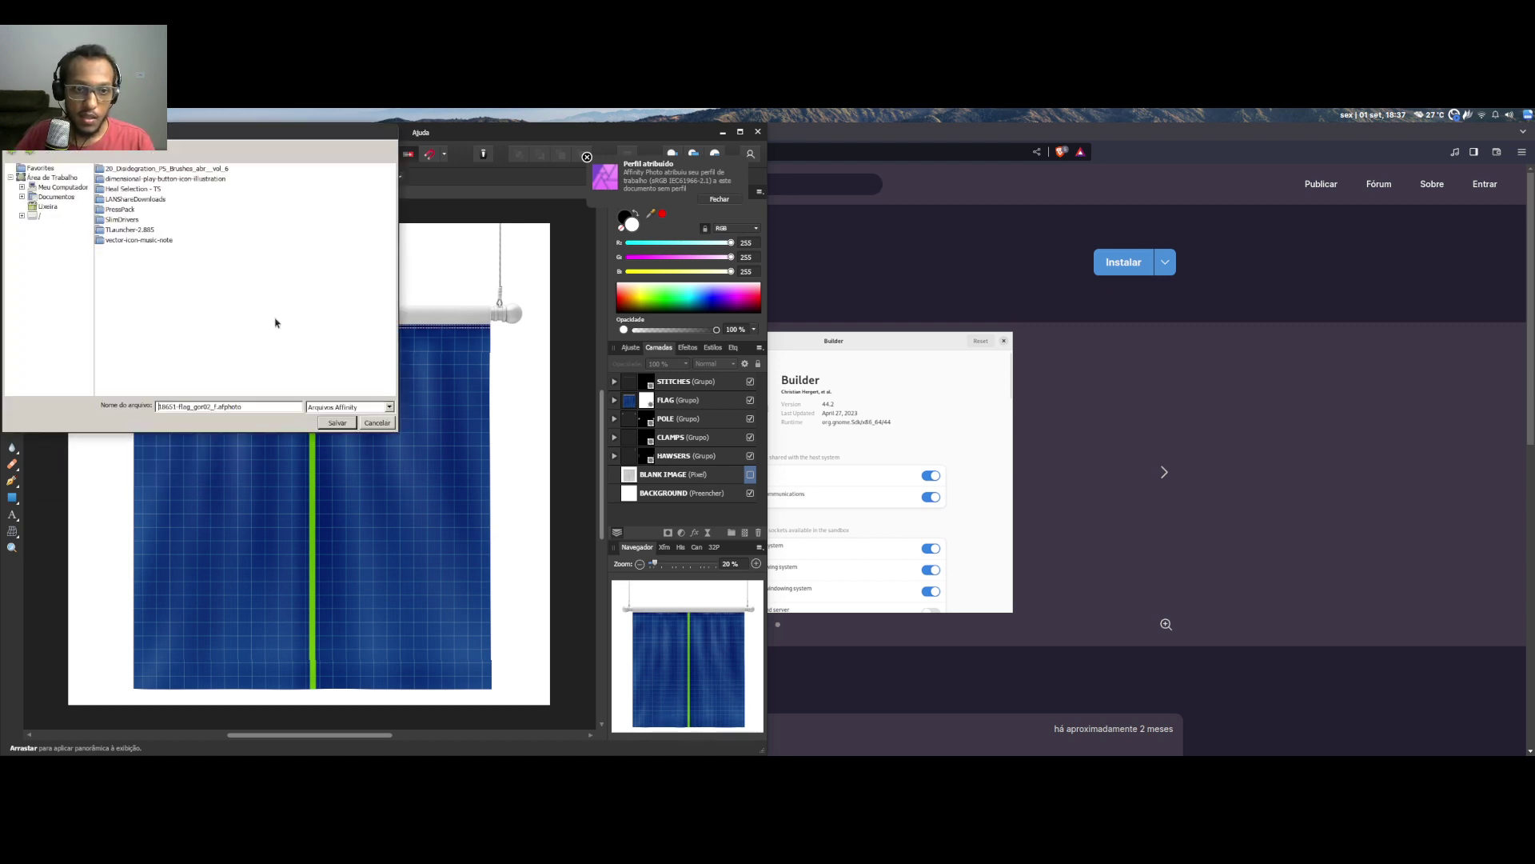
{"action": "left_click", "coordinate": [21, 215]}
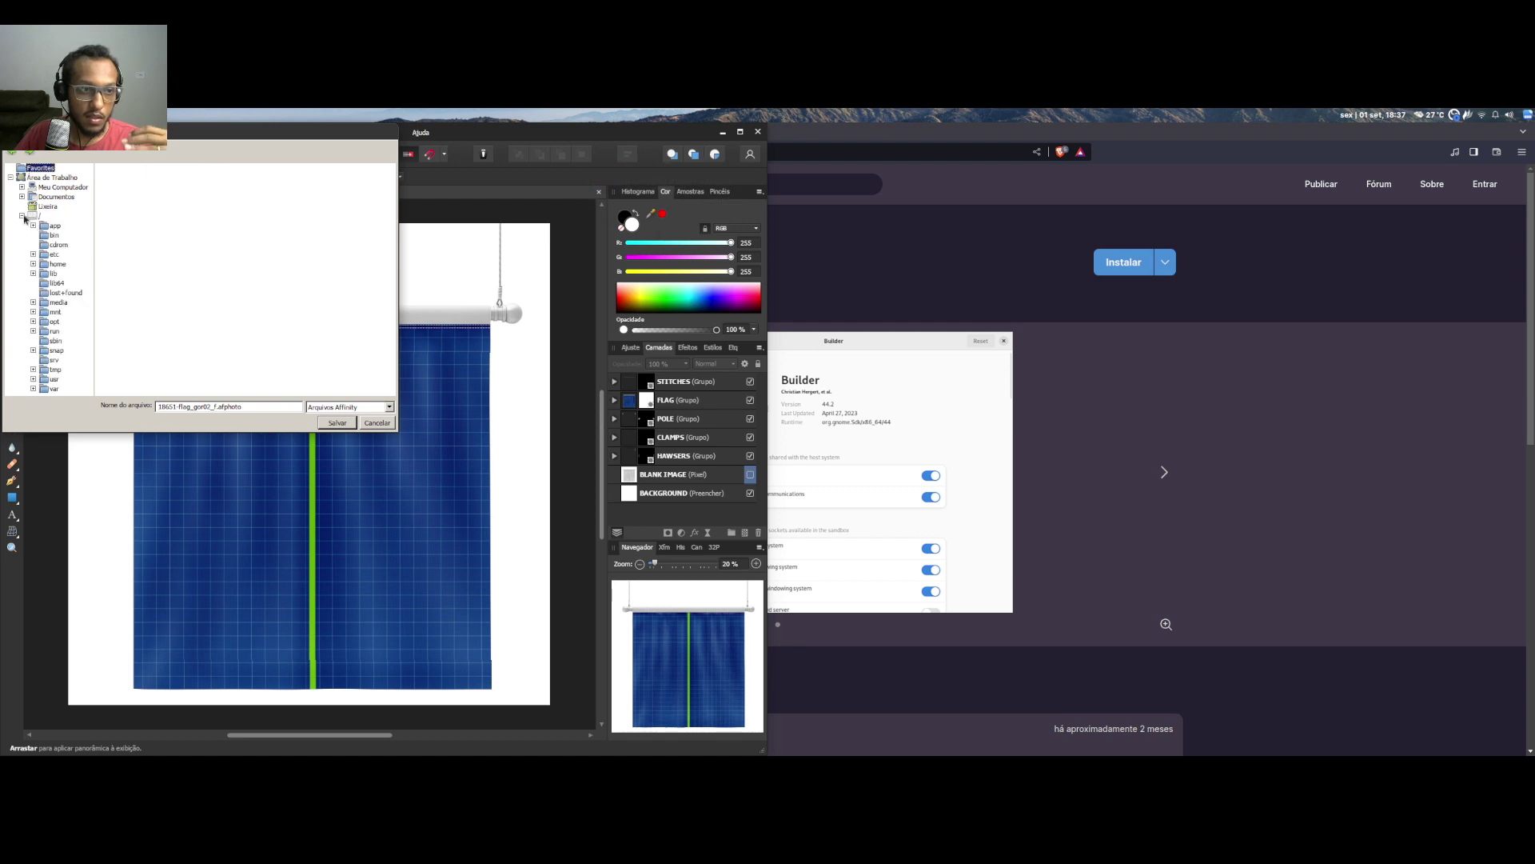
{"action": "left_click", "coordinate": [34, 312]}
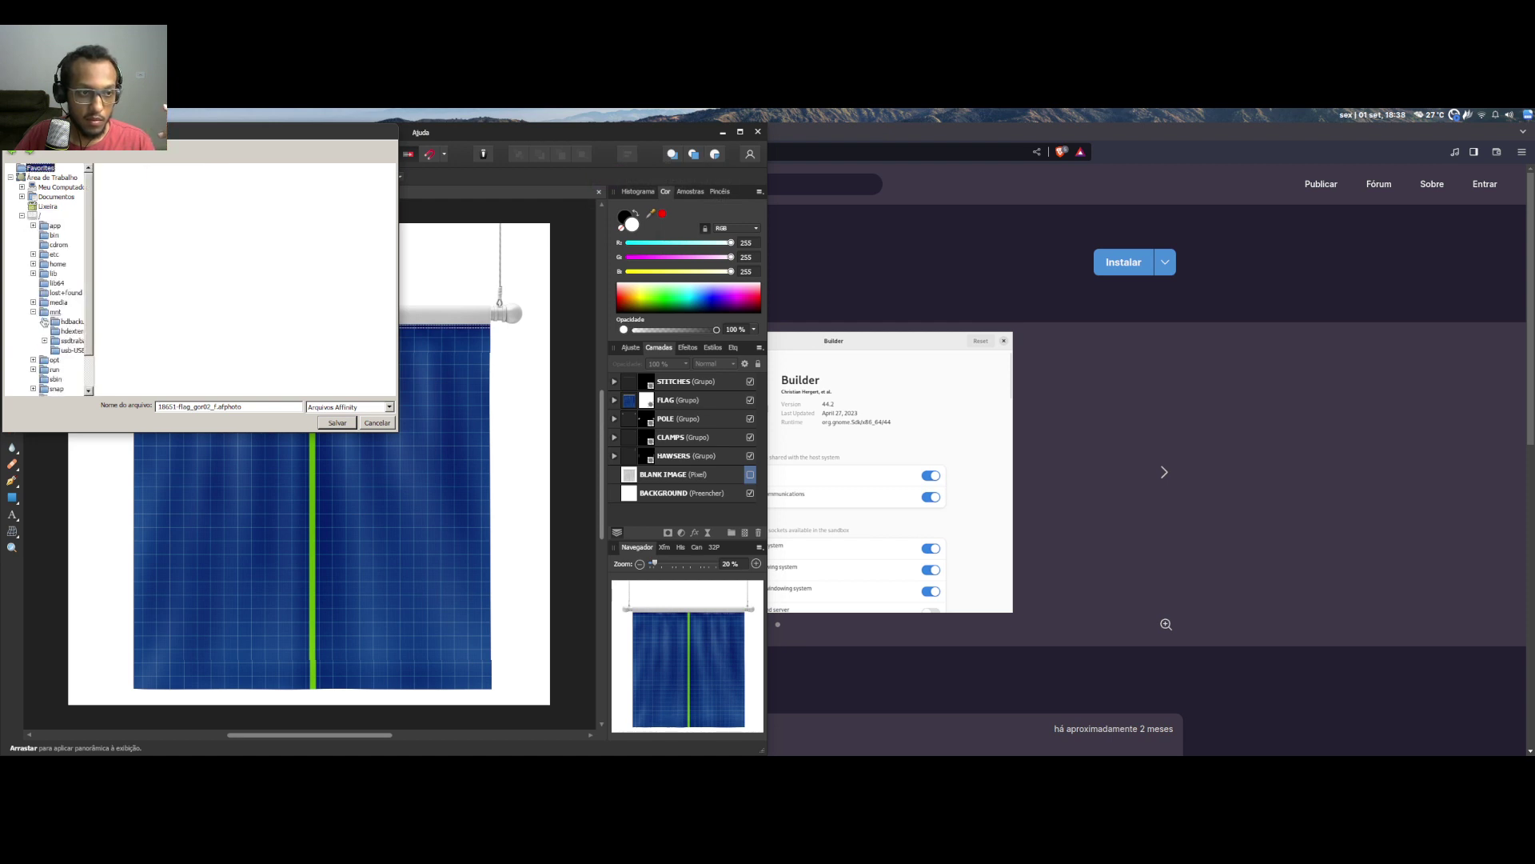
{"action": "double_click", "coordinate": [54, 322]}
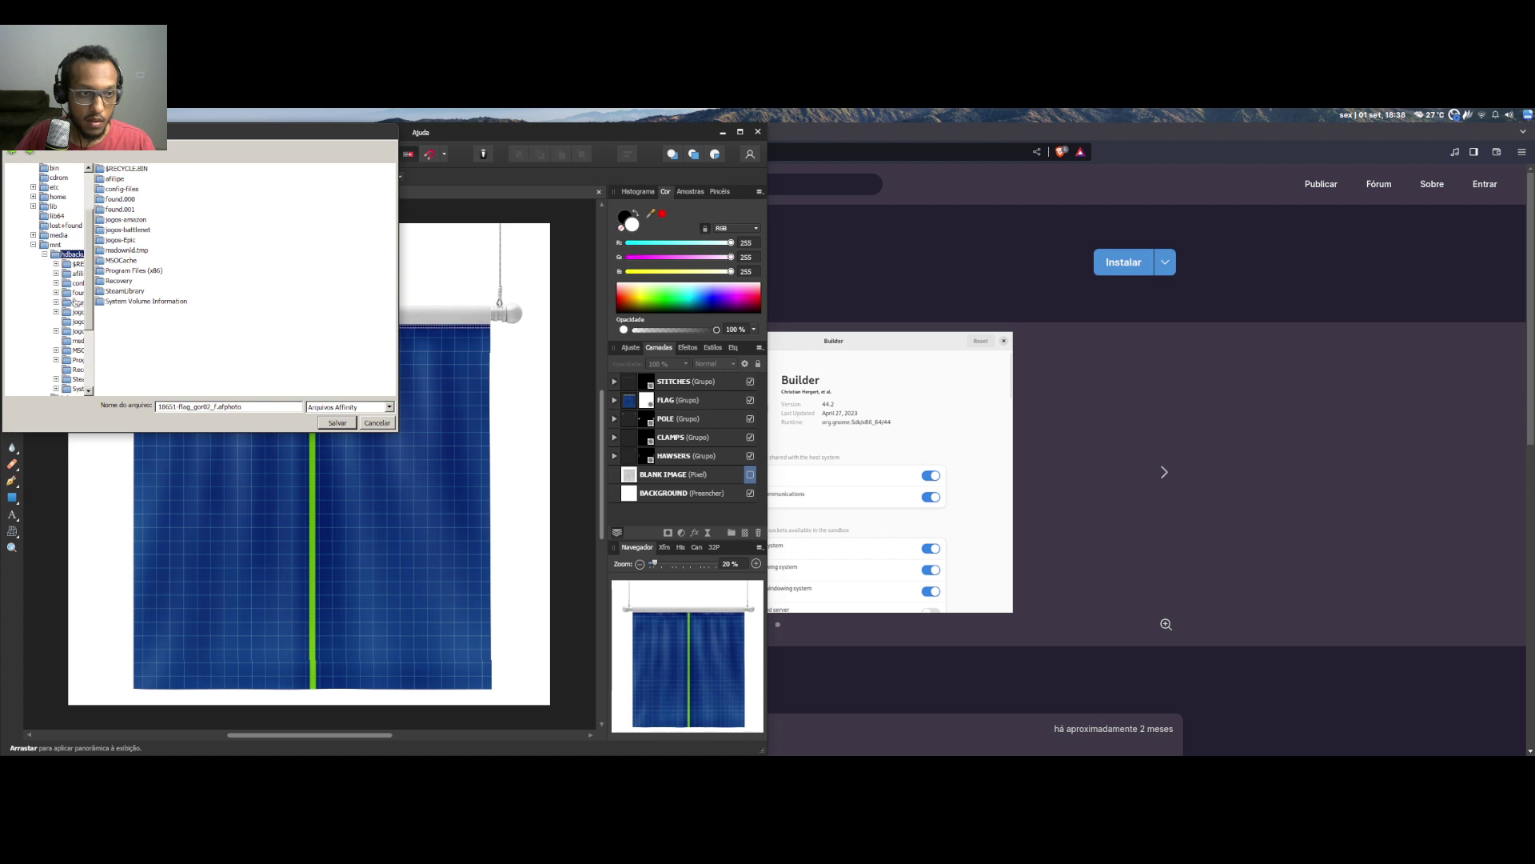
{"action": "left_click", "coordinate": [112, 179]}
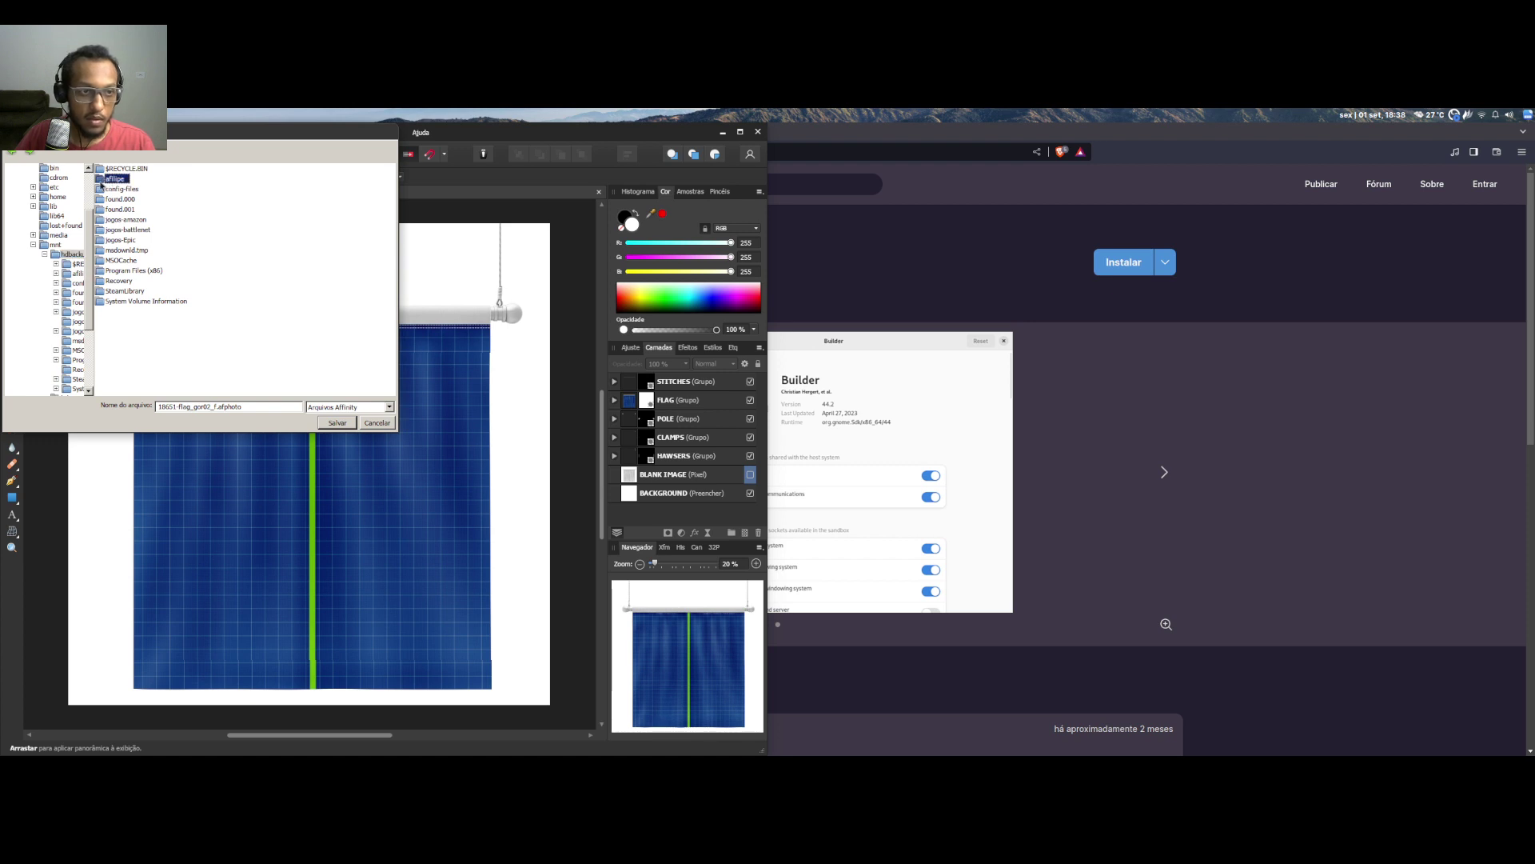
{"action": "double_click", "coordinate": [101, 183]}
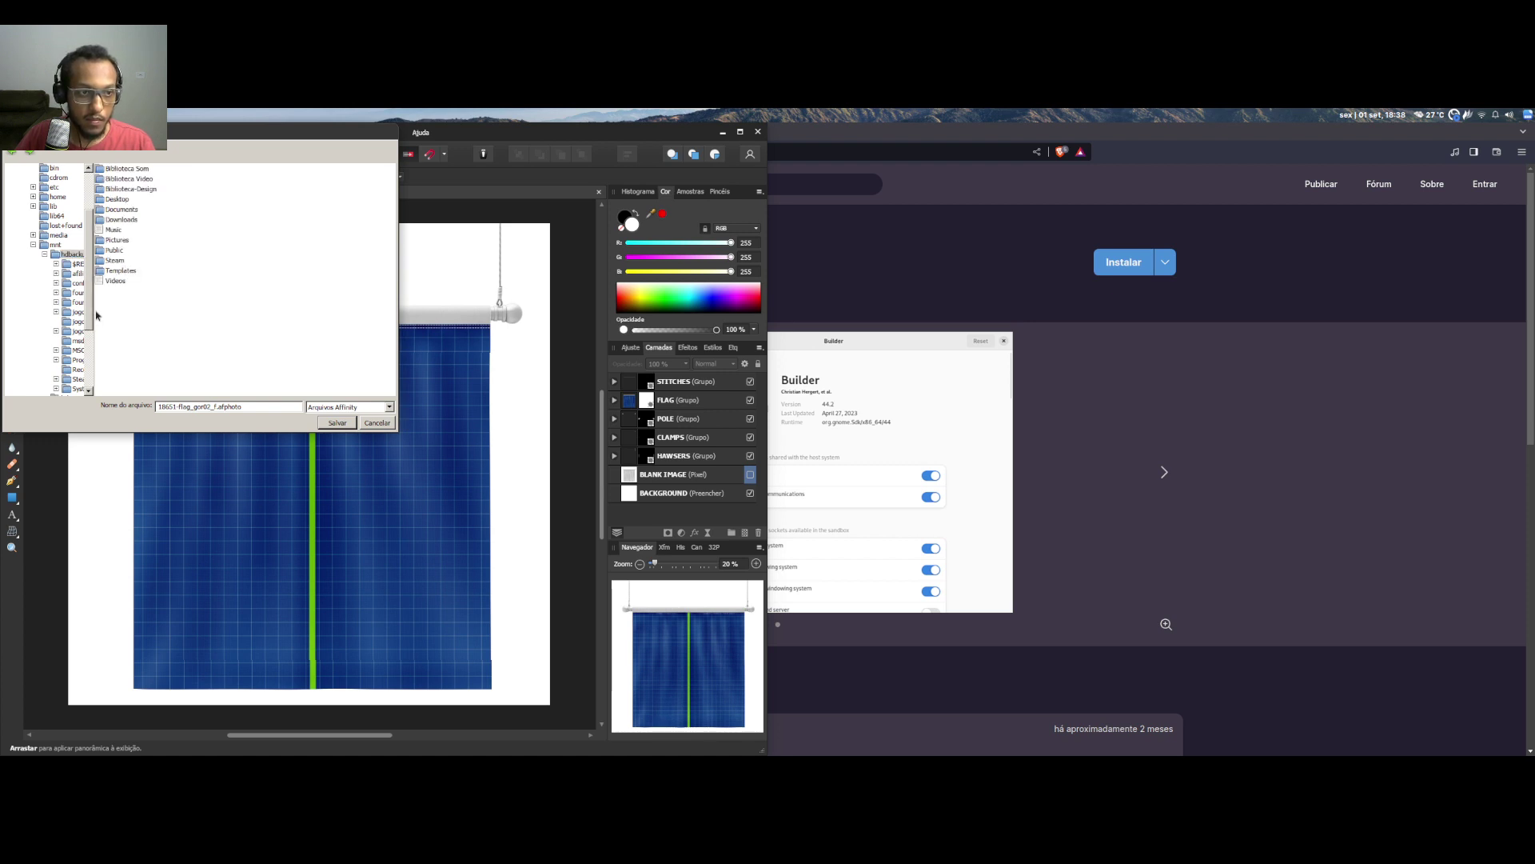
{"action": "left_click", "coordinate": [146, 190]}
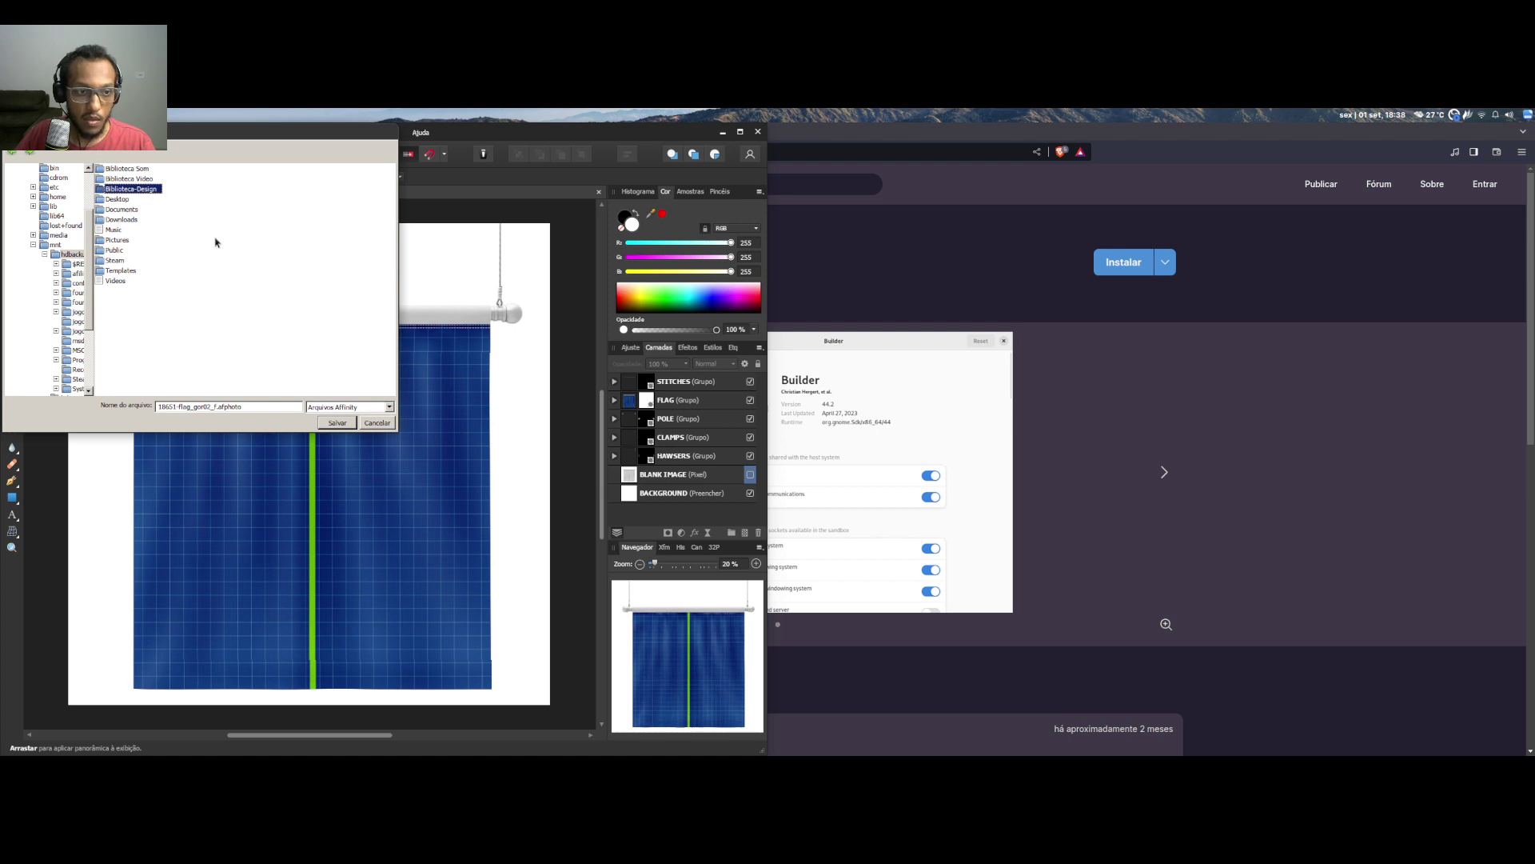
{"action": "key", "text": "Return"}
{"action": "left_click", "coordinate": [336, 424]}
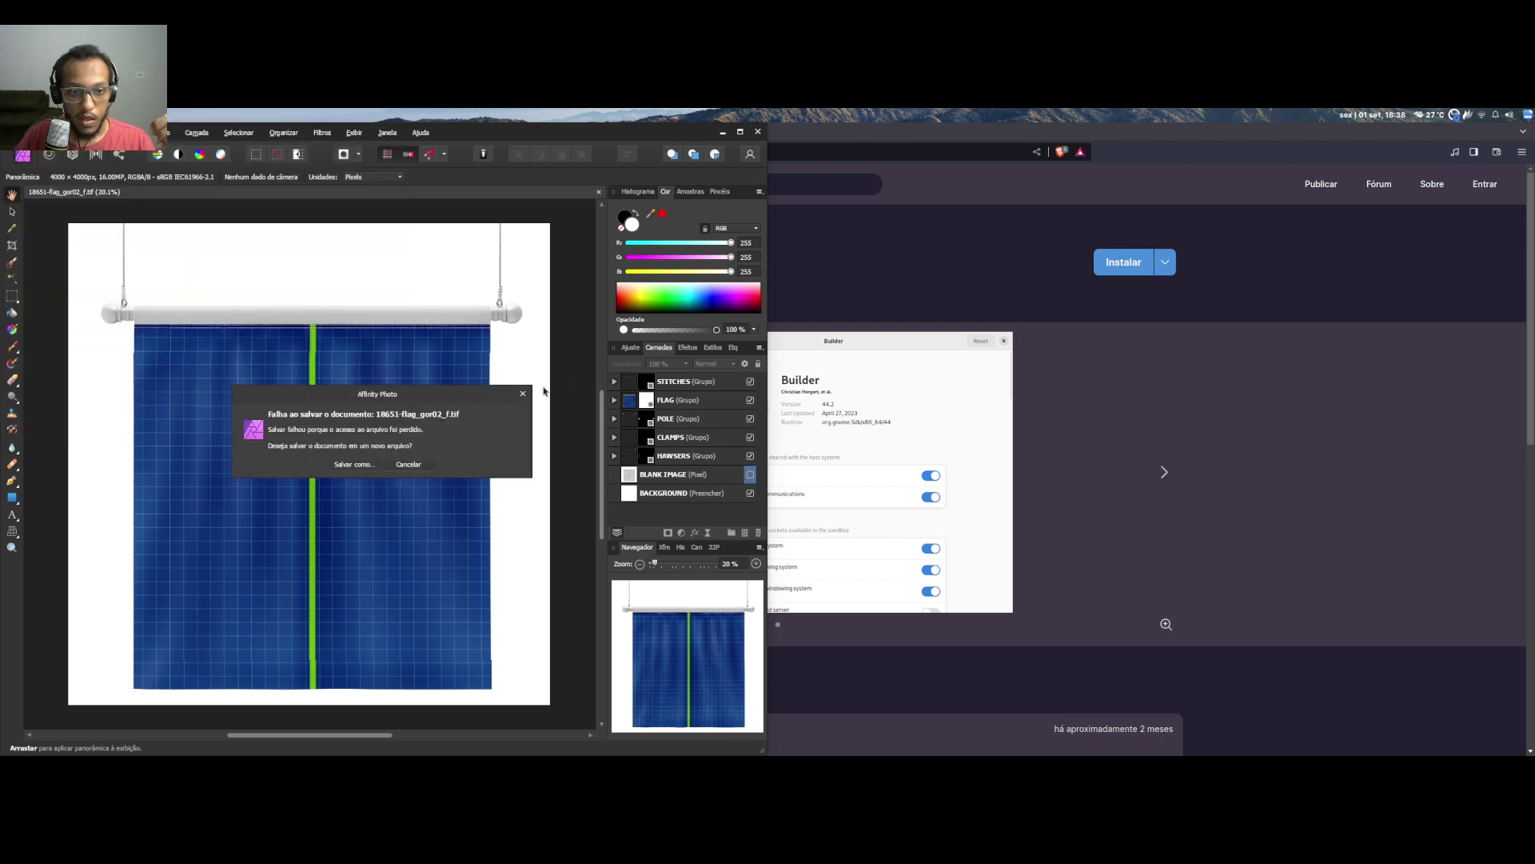
Dismiss the save-failure message and set up a PSD export of the blue flag mockup
{"action": "left_click", "coordinate": [522, 391]}
{"action": "left_click", "coordinate": [156, 132]}
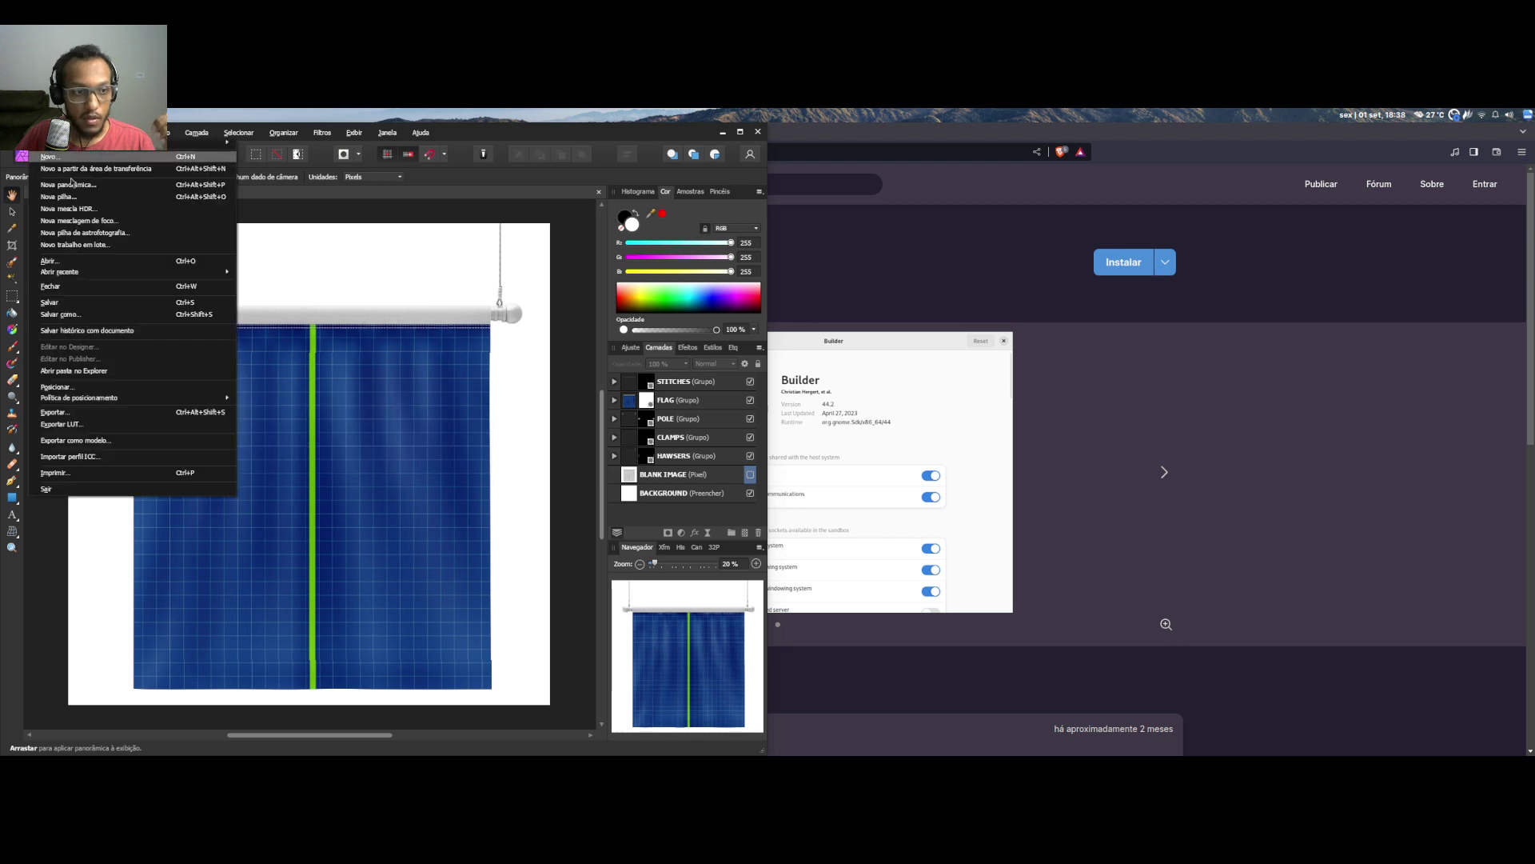
{"action": "left_click", "coordinate": [116, 413]}
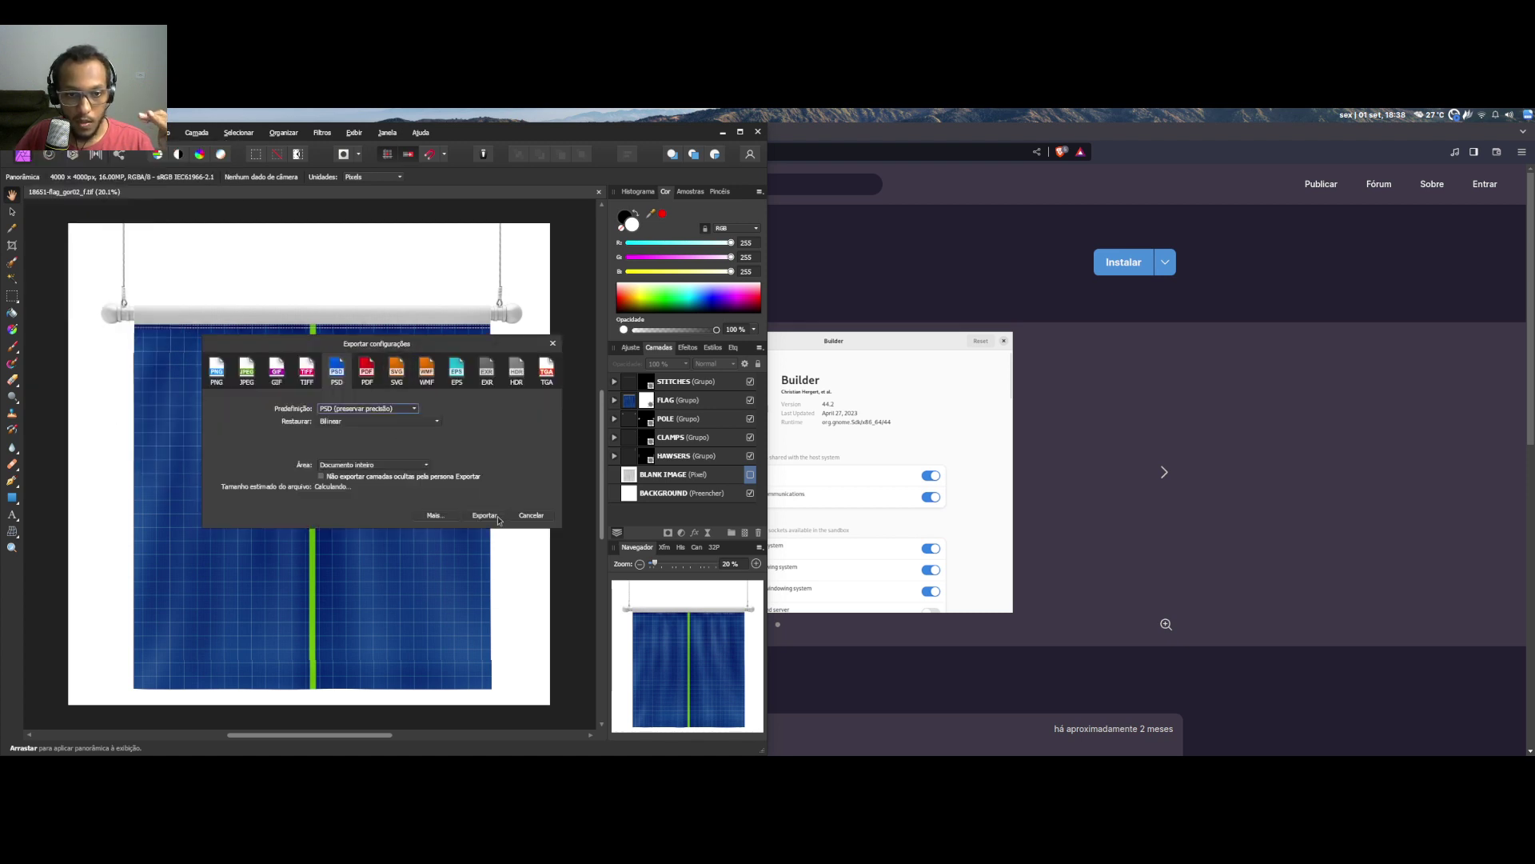
{"action": "left_click", "coordinate": [486, 515]}
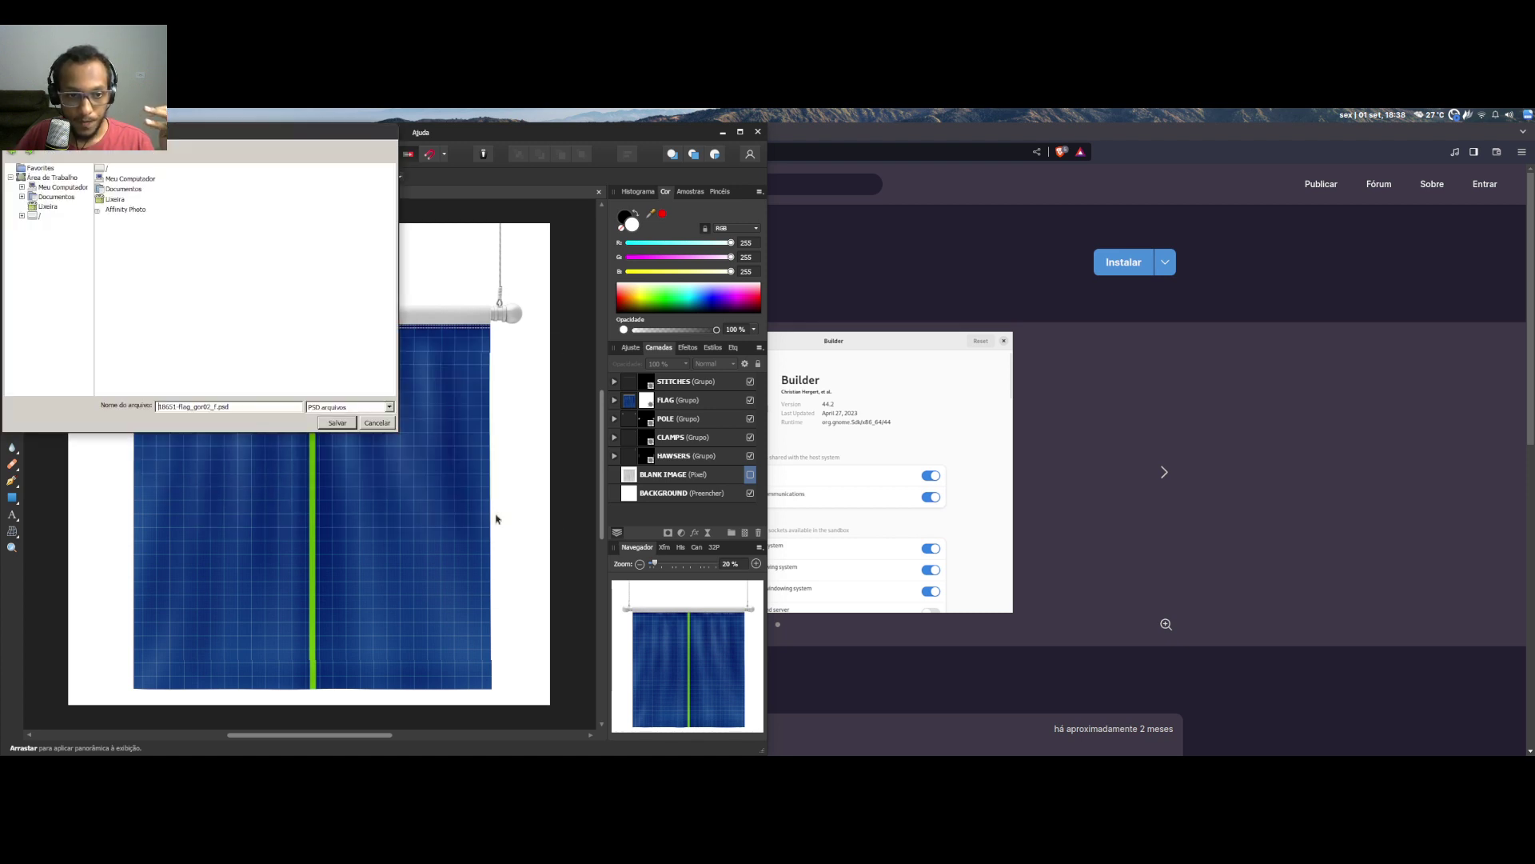
Save the PSD into the Biblioteca-Design folder under the home folder
{"action": "left_click", "coordinate": [21, 215]}
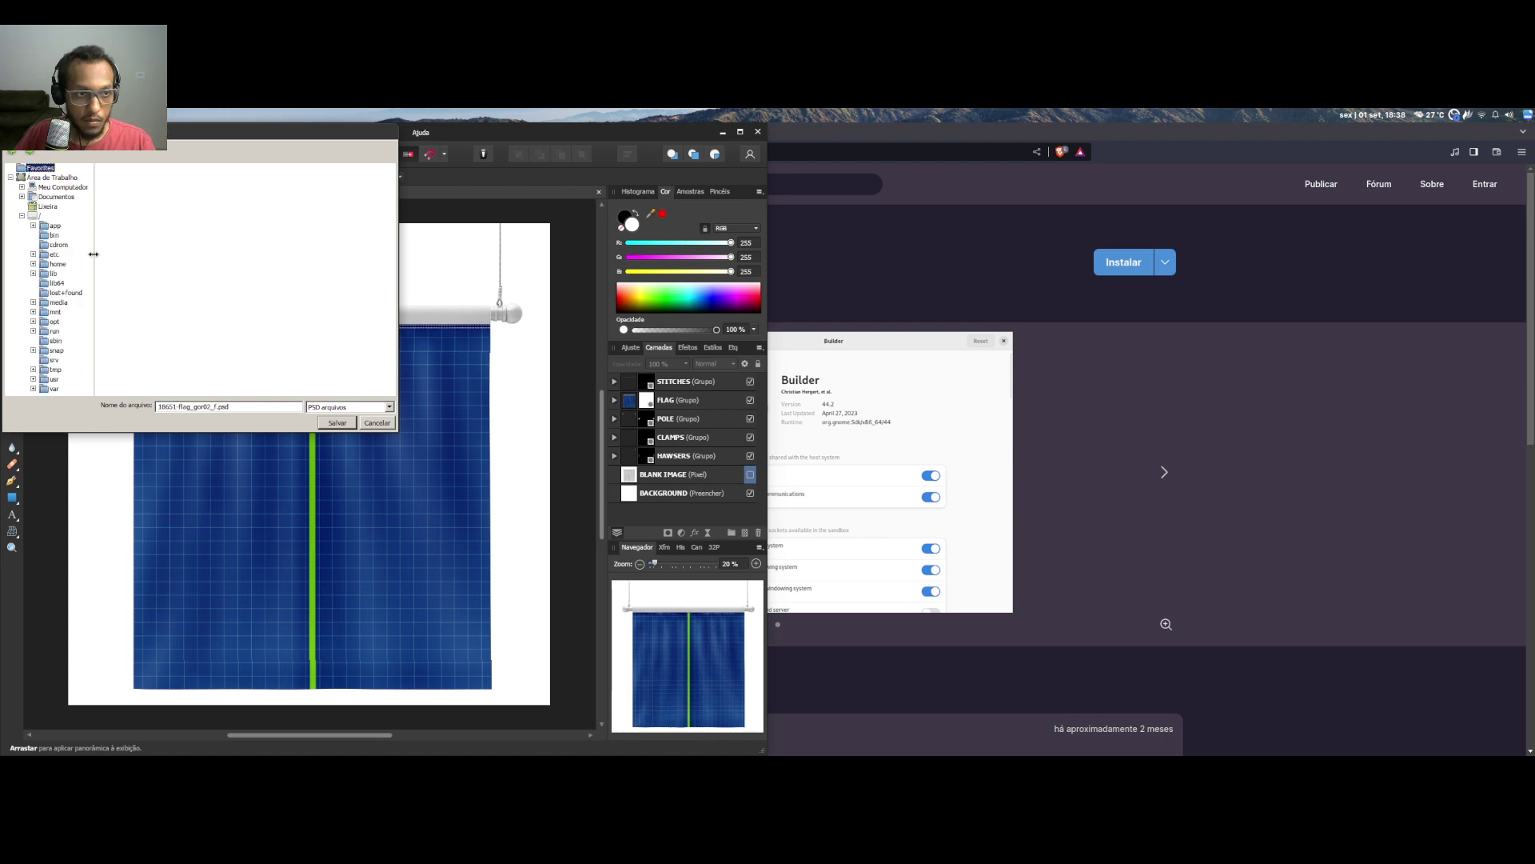
{"action": "left_click_drag", "start_coordinate": [94, 253], "coordinate": [220, 264]}
{"action": "left_click", "coordinate": [33, 312]}
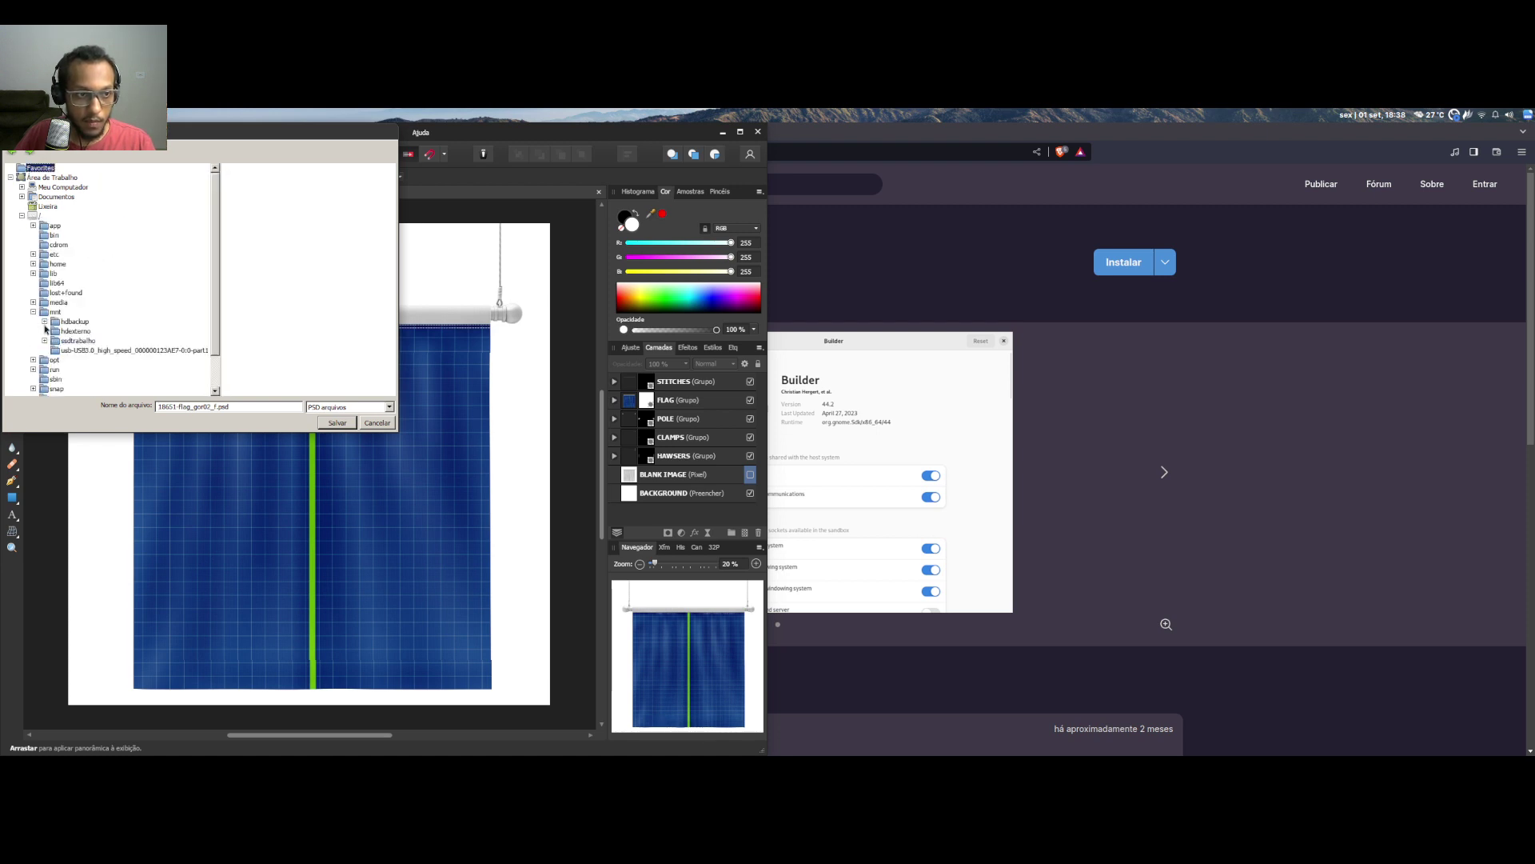
{"action": "left_click", "coordinate": [45, 321]}
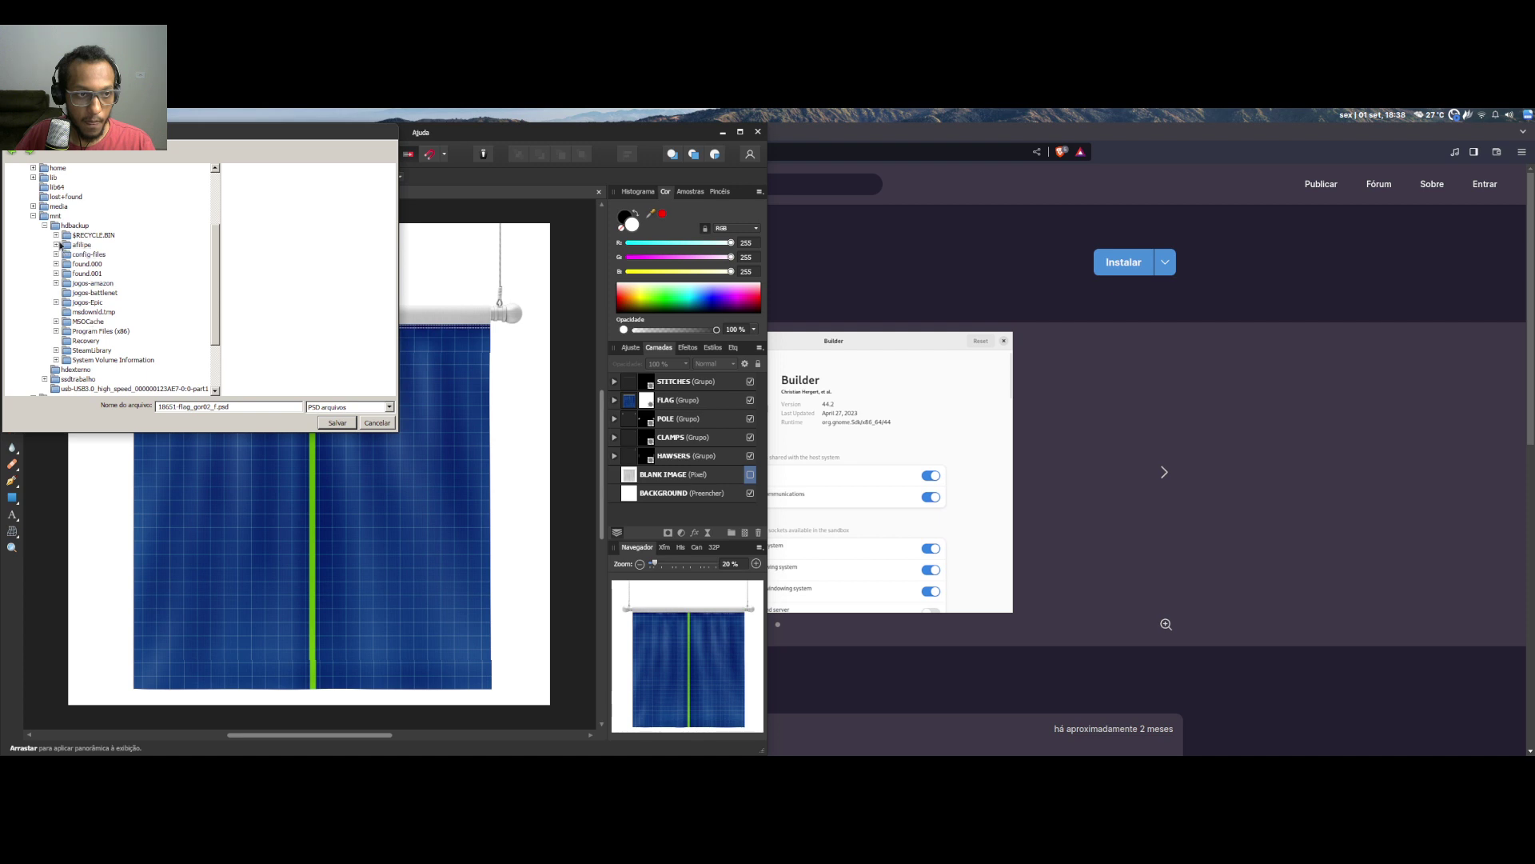
{"action": "left_click", "coordinate": [56, 245]}
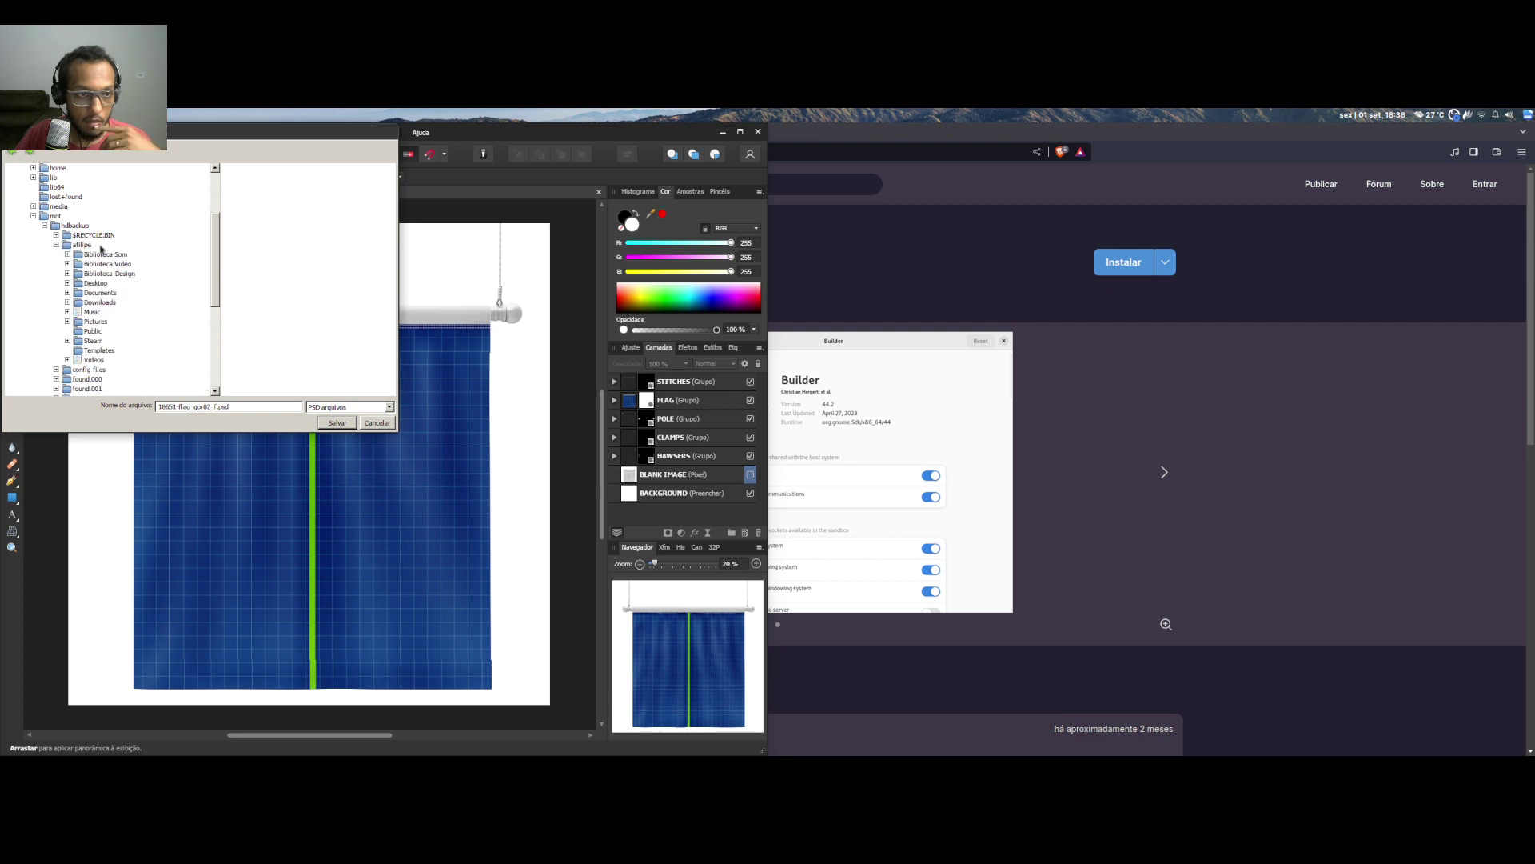
{"action": "left_click", "coordinate": [95, 272]}
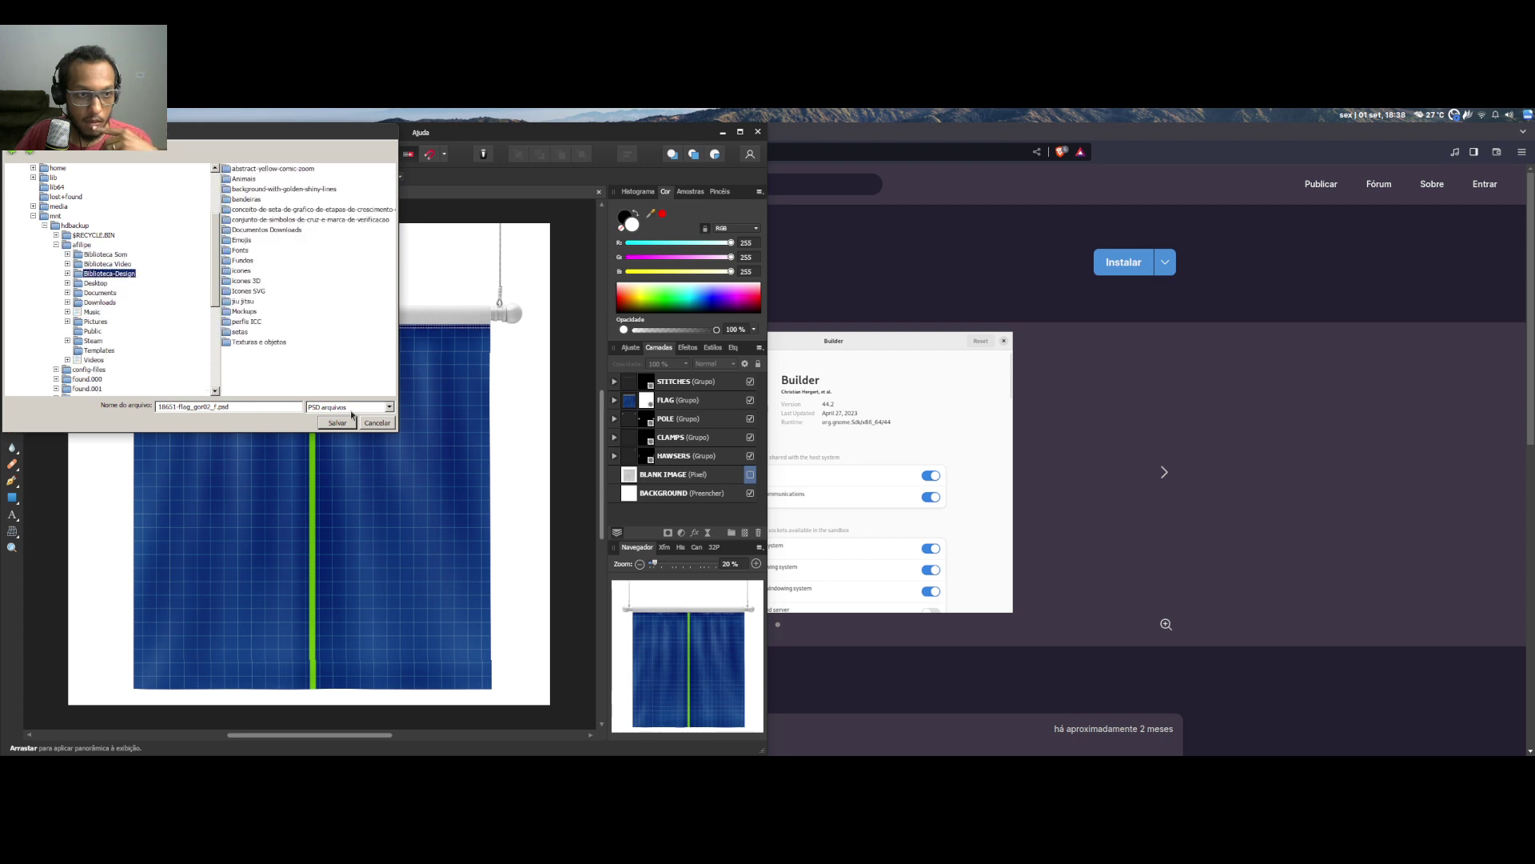
{"action": "left_click", "coordinate": [342, 426]}
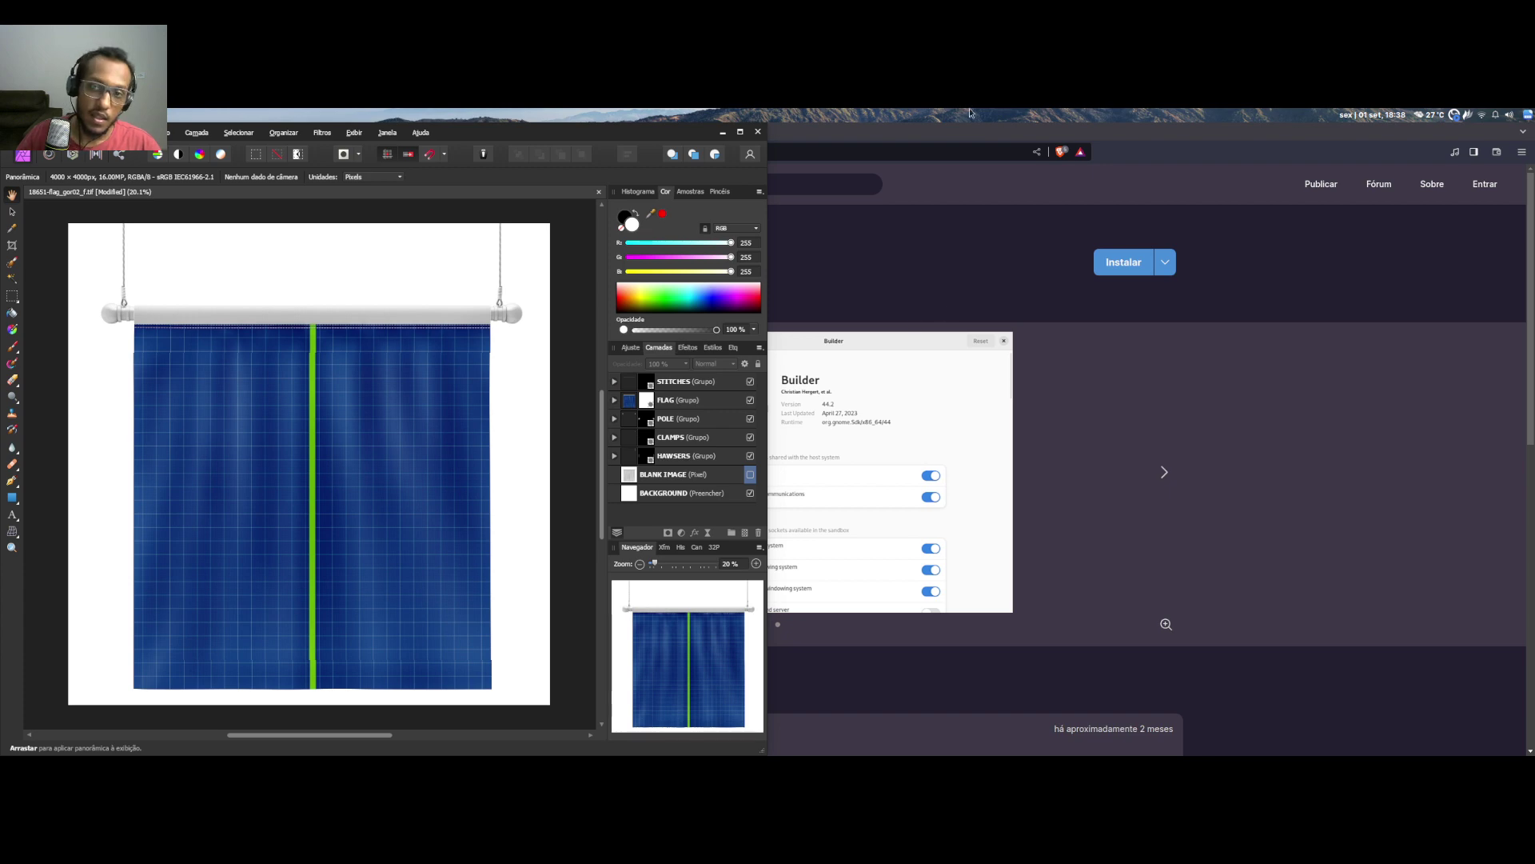
Locate the 118.5 MB 18651-flag_gor02_f.psd in Files' Biblioteca-Design folder
{"action": "left_click", "coordinate": [667, 732]}
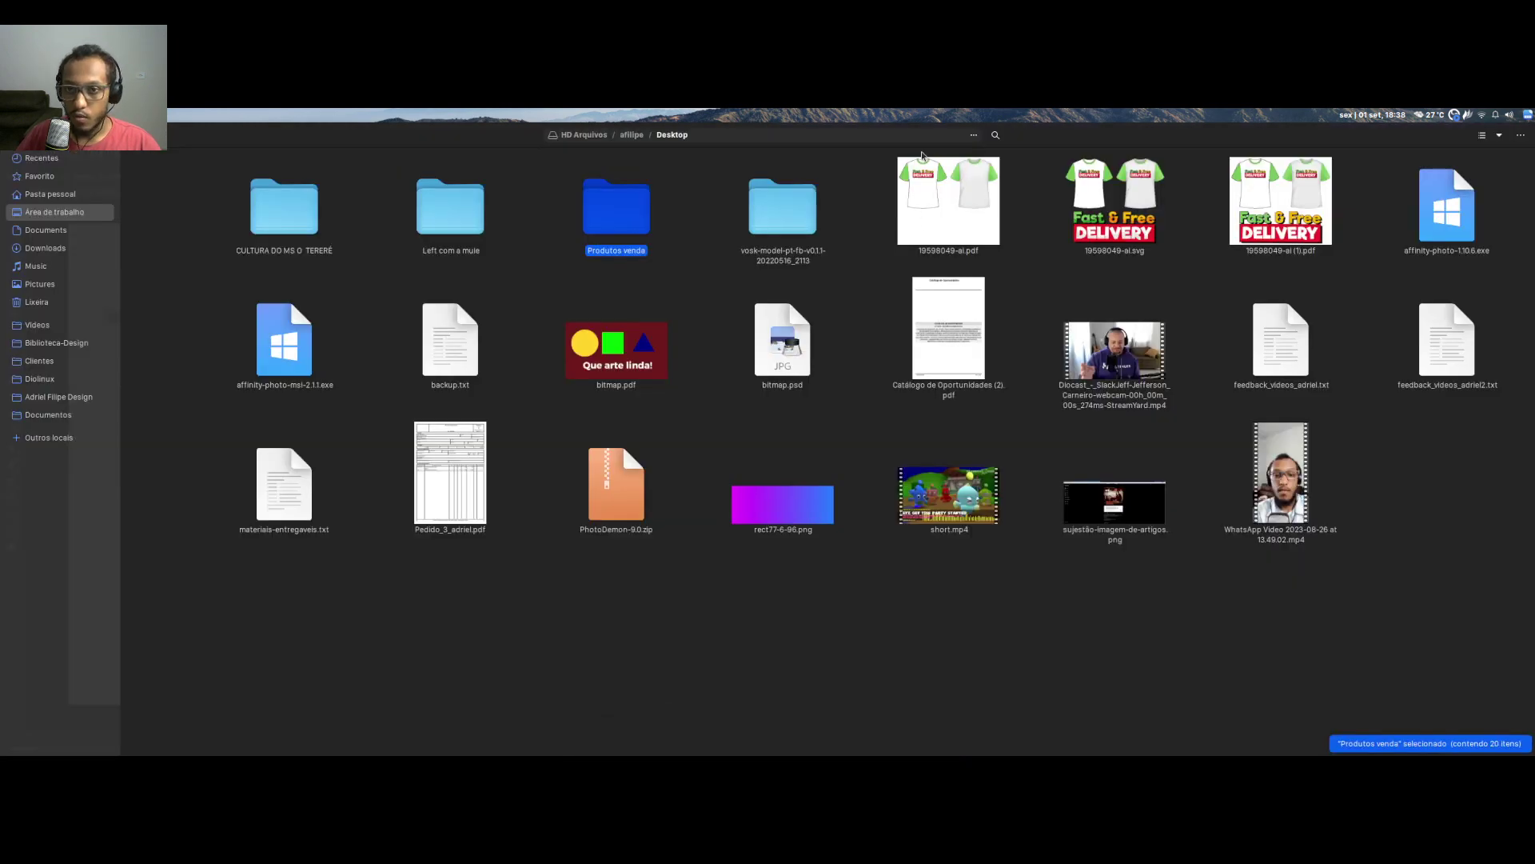
{"action": "double_click", "coordinate": [1093, 140]}
{"action": "left_click", "coordinate": [56, 342]}
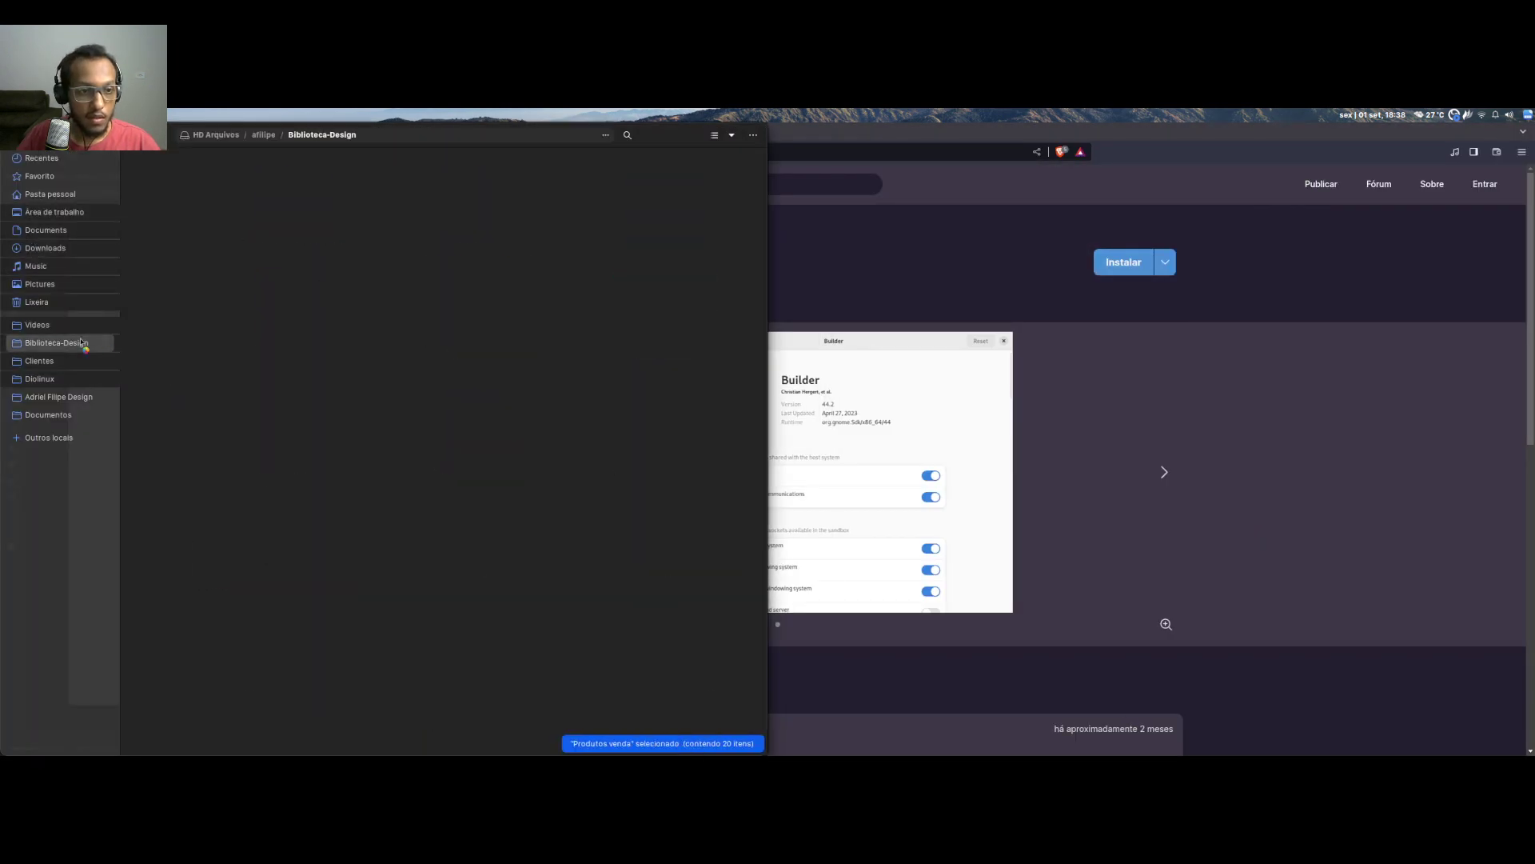
{"action": "scroll", "coordinate": [491, 348], "scroll_direction": "down", "scroll_amount": 10}
{"action": "scroll", "coordinate": [492, 356], "scroll_direction": "down", "scroll_amount": 2}
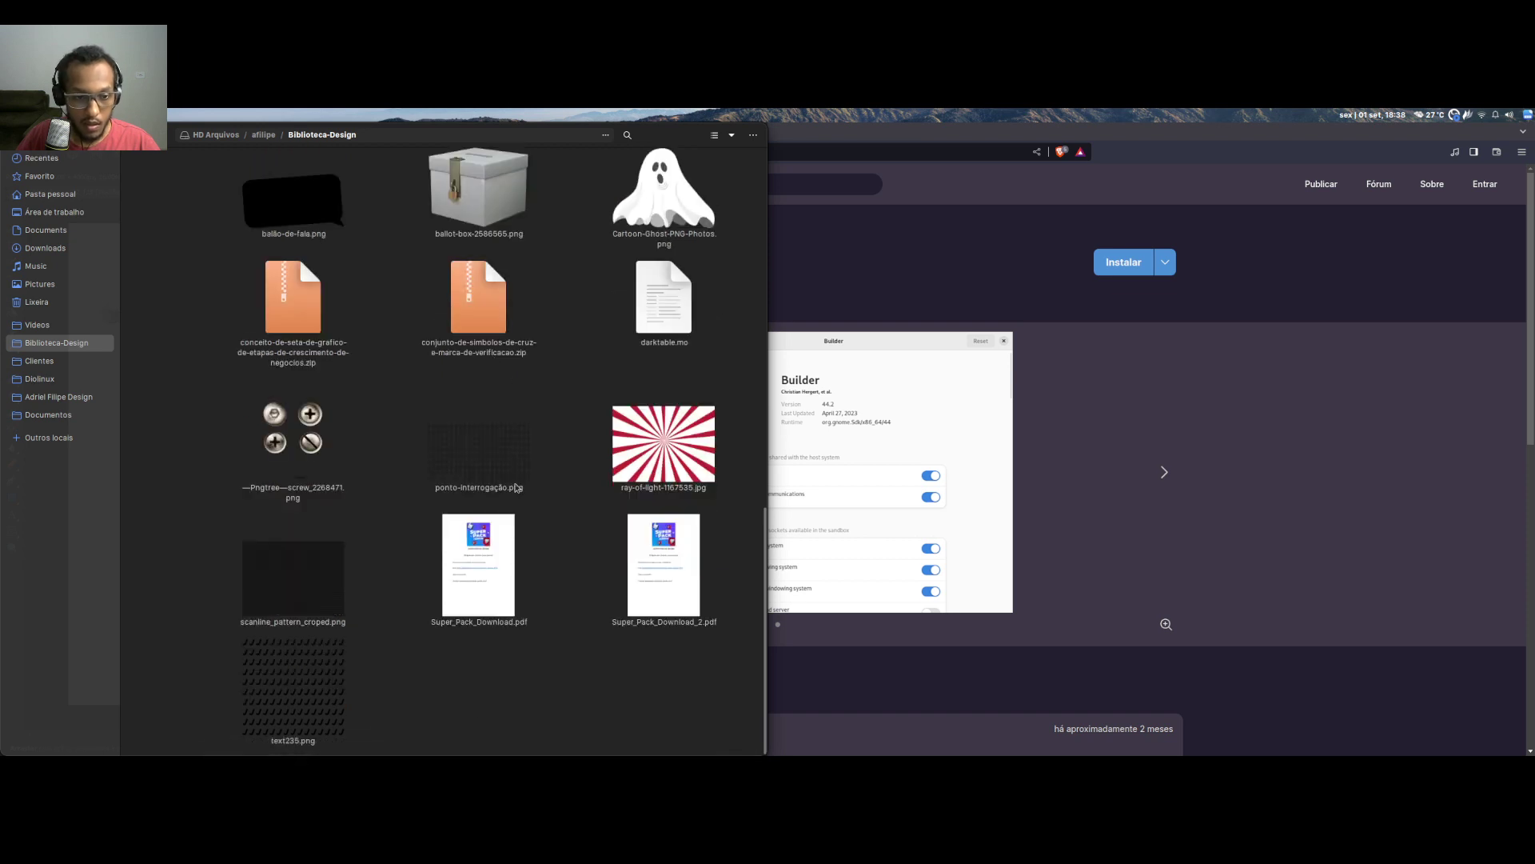
{"action": "scroll", "coordinate": [479, 416], "scroll_direction": "up", "scroll_amount": 3}
{"action": "scroll", "coordinate": [511, 414], "scroll_direction": "up", "scroll_amount": 2}
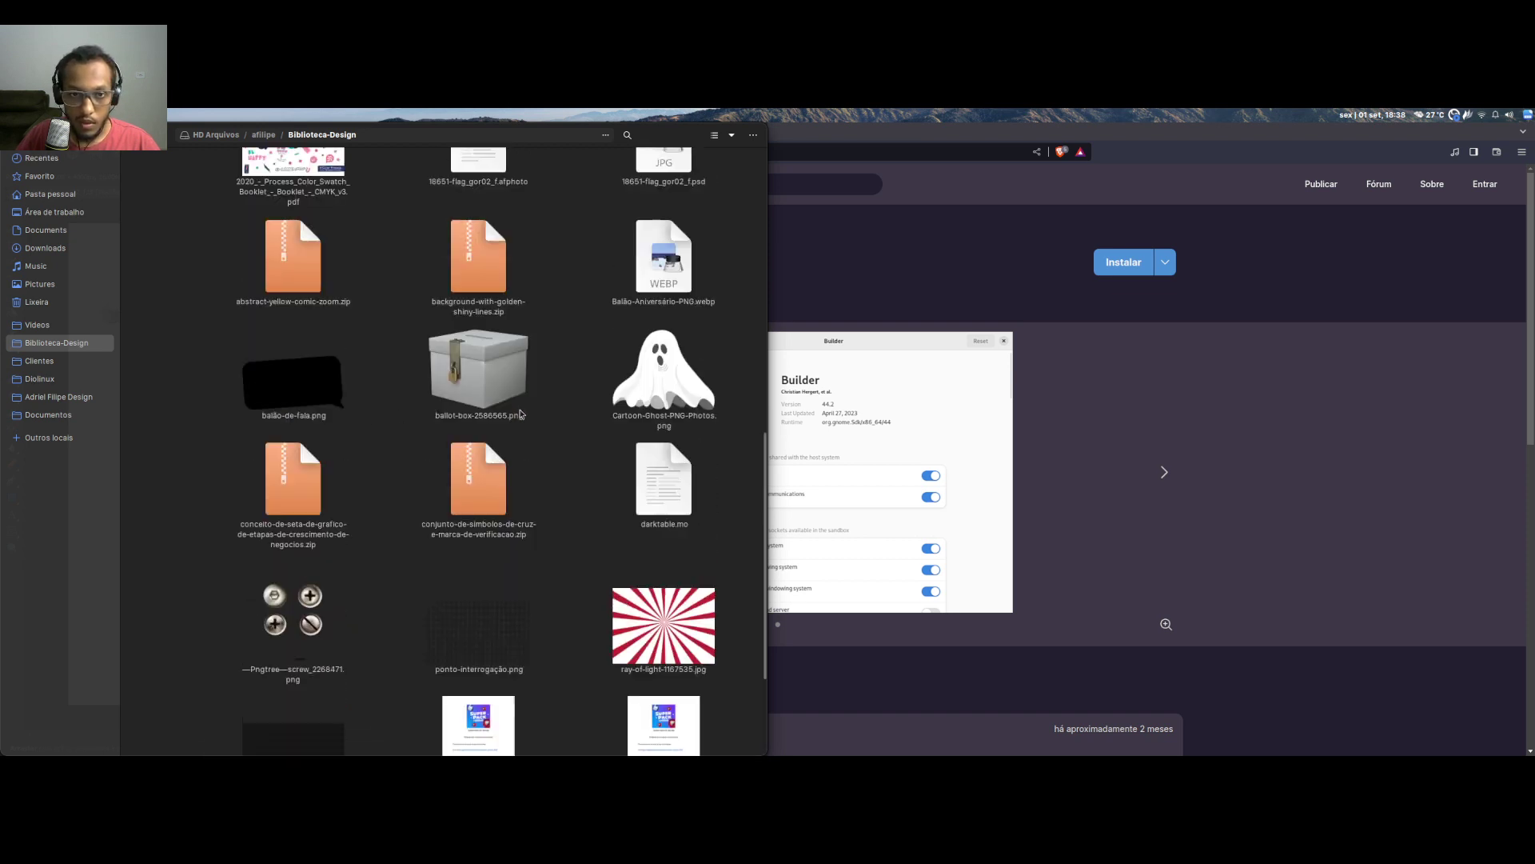
{"action": "left_click", "coordinate": [684, 257]}
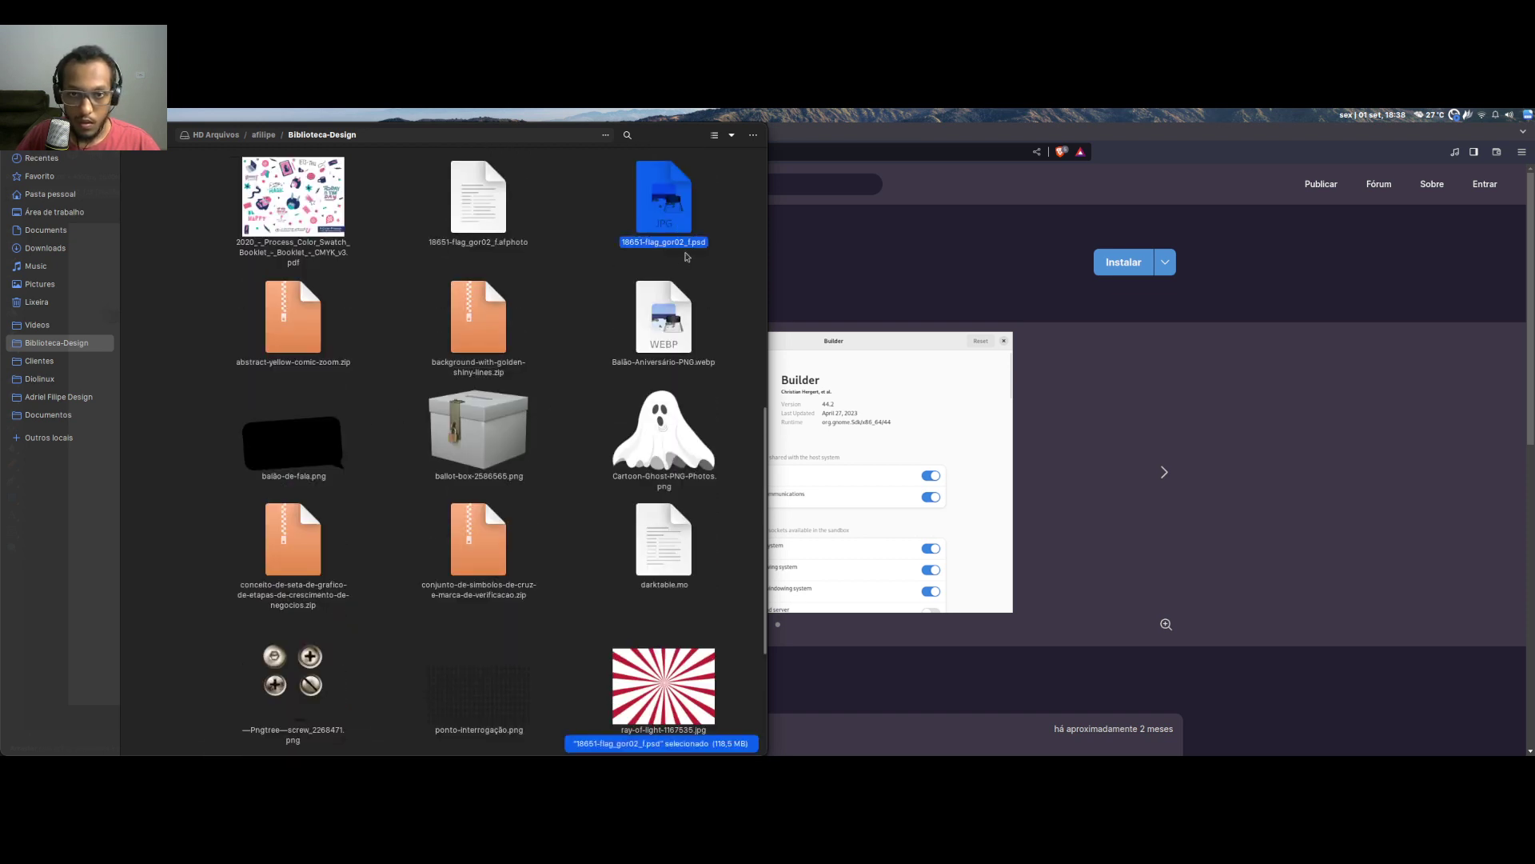
{"action": "left_click", "coordinate": [1261, 124]}
{"action": "left_click", "coordinate": [1056, 155]}
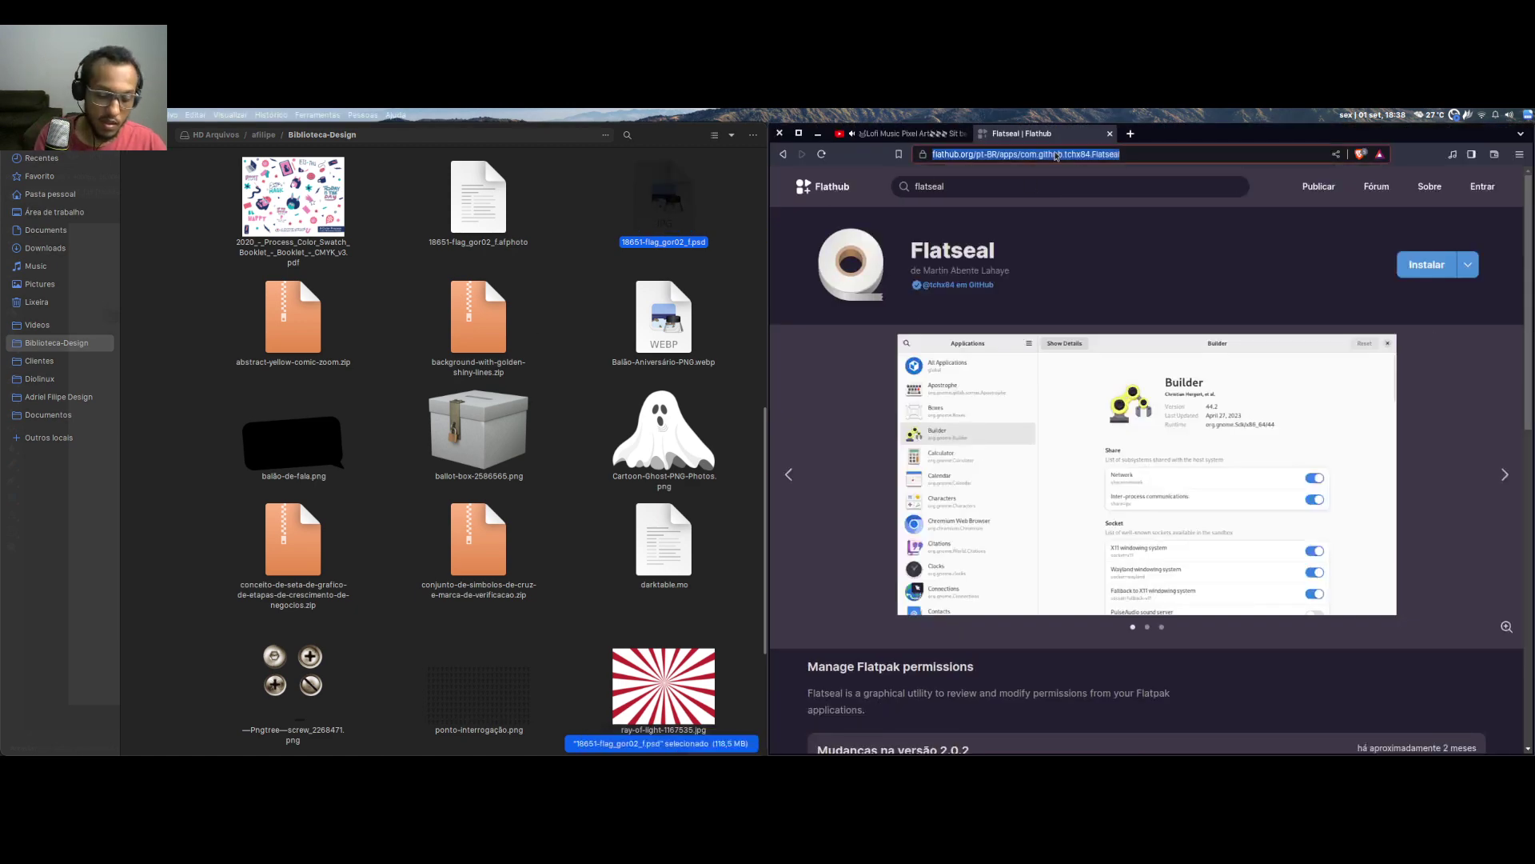
Launch Photopea from the application finder and close the leftover Flatseal tab
{"action": "type", "text": "photopea"}
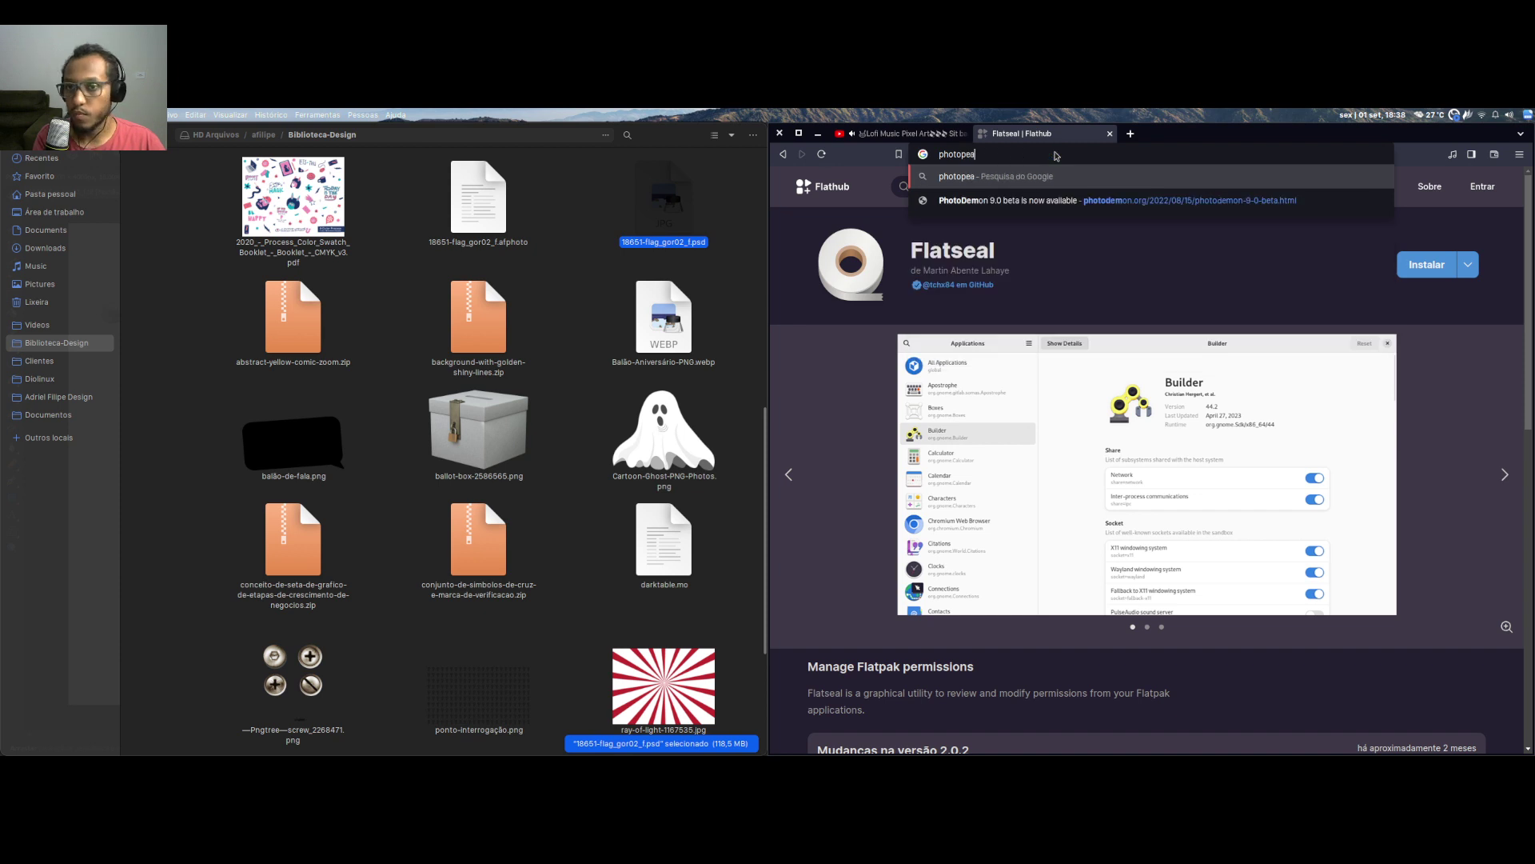
{"action": "key", "text": "Return"}
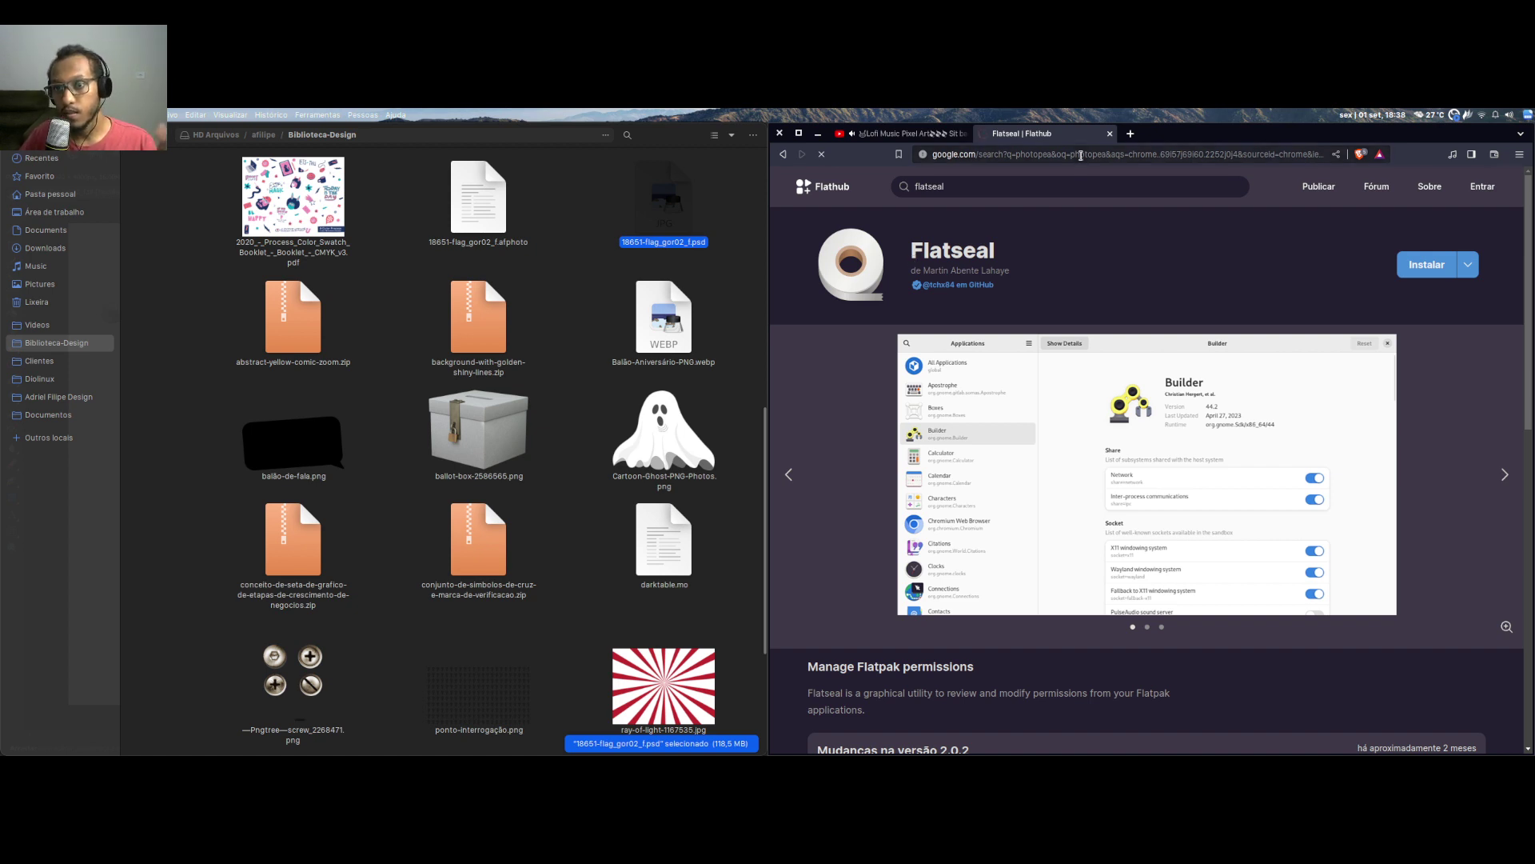
{"action": "key", "text": "alt+F3"}
{"action": "type", "text": "photo"}
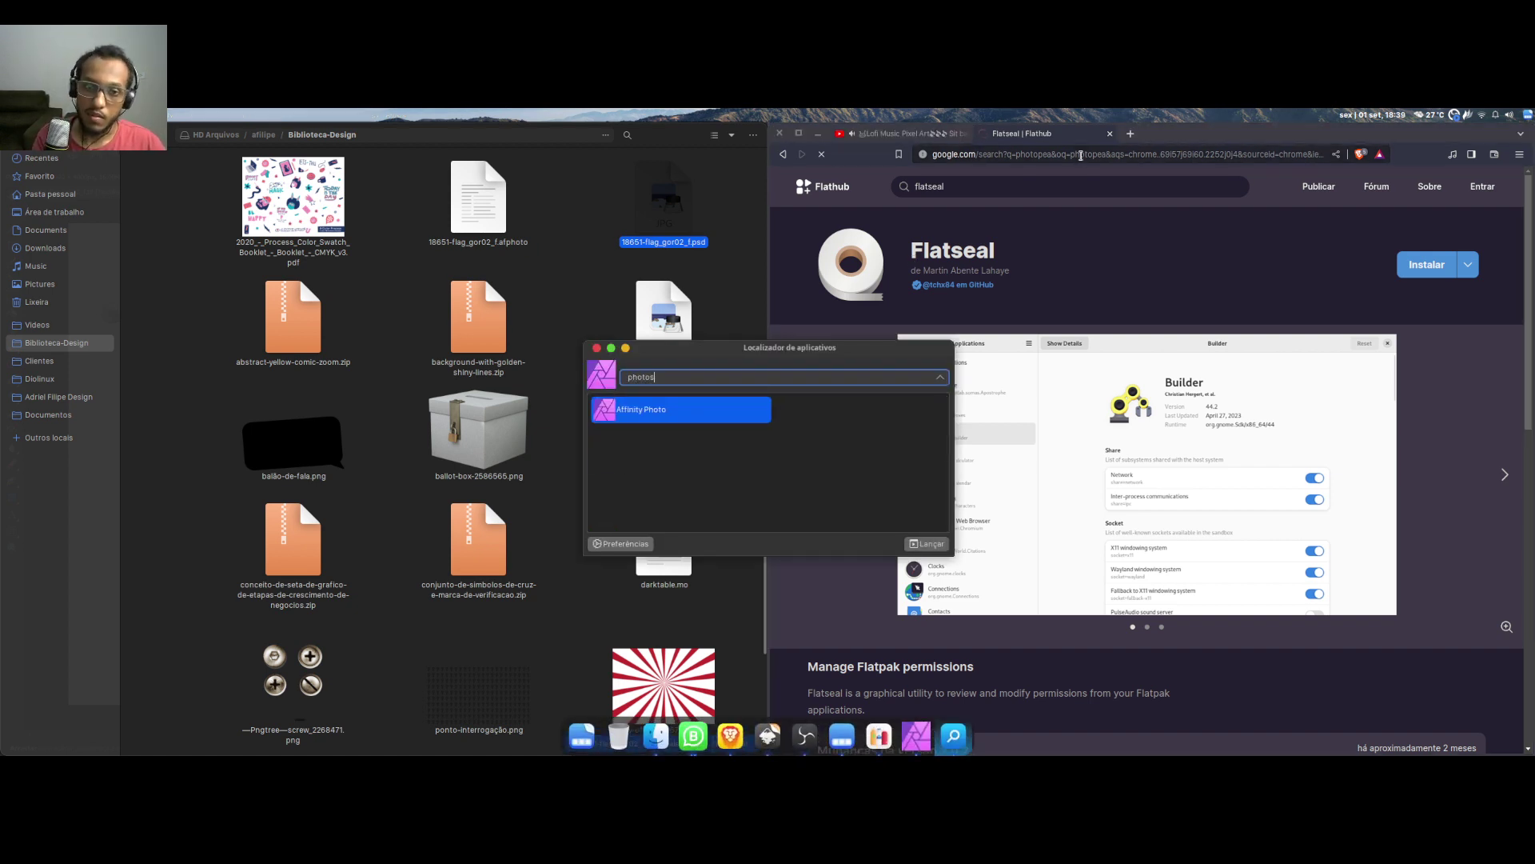
{"action": "key", "text": "Up"}
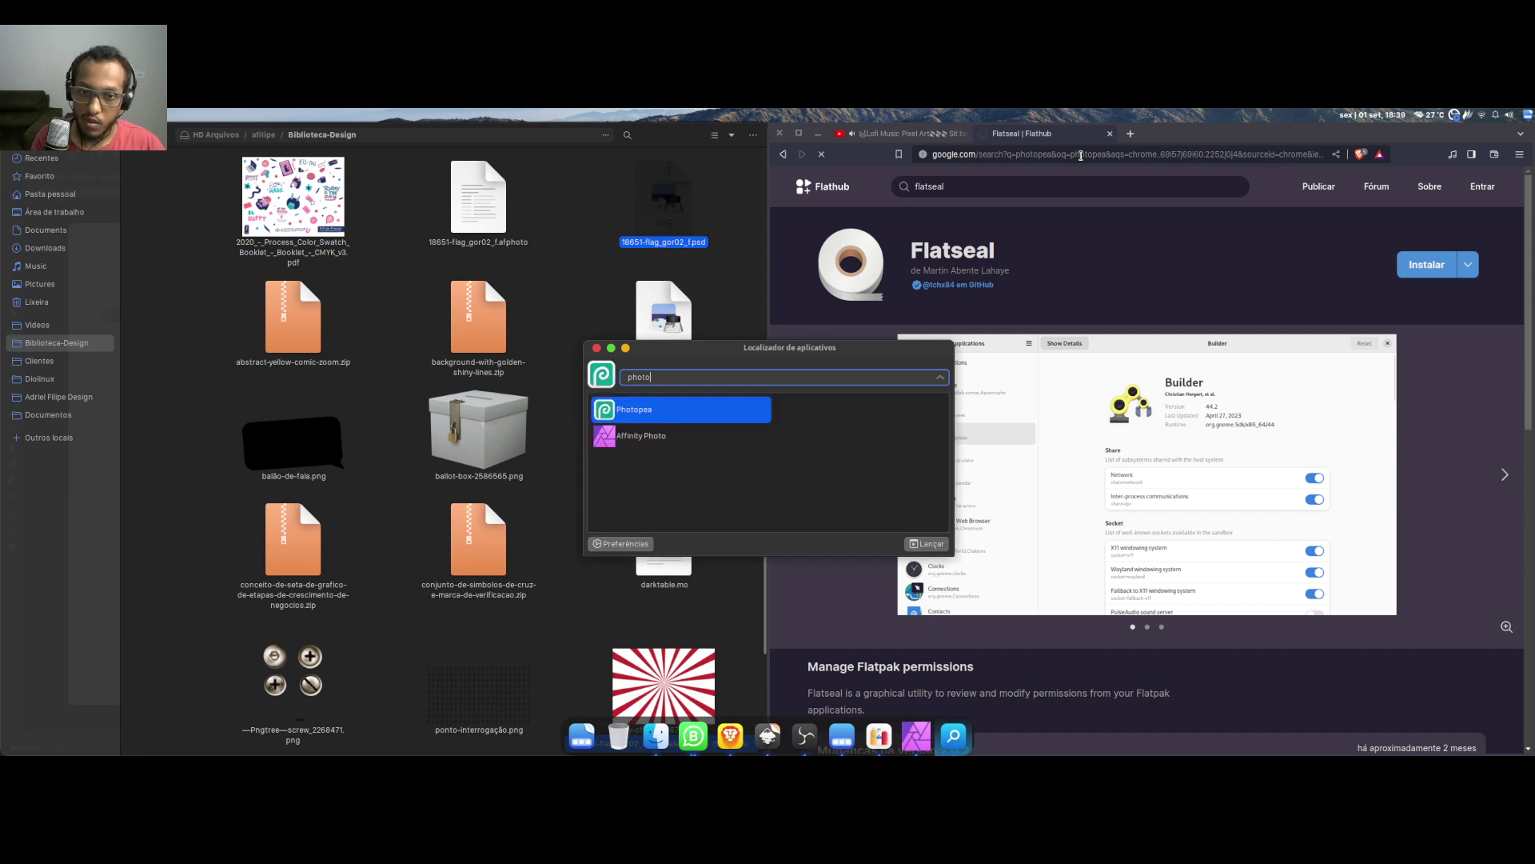
{"action": "key", "text": "Return"}
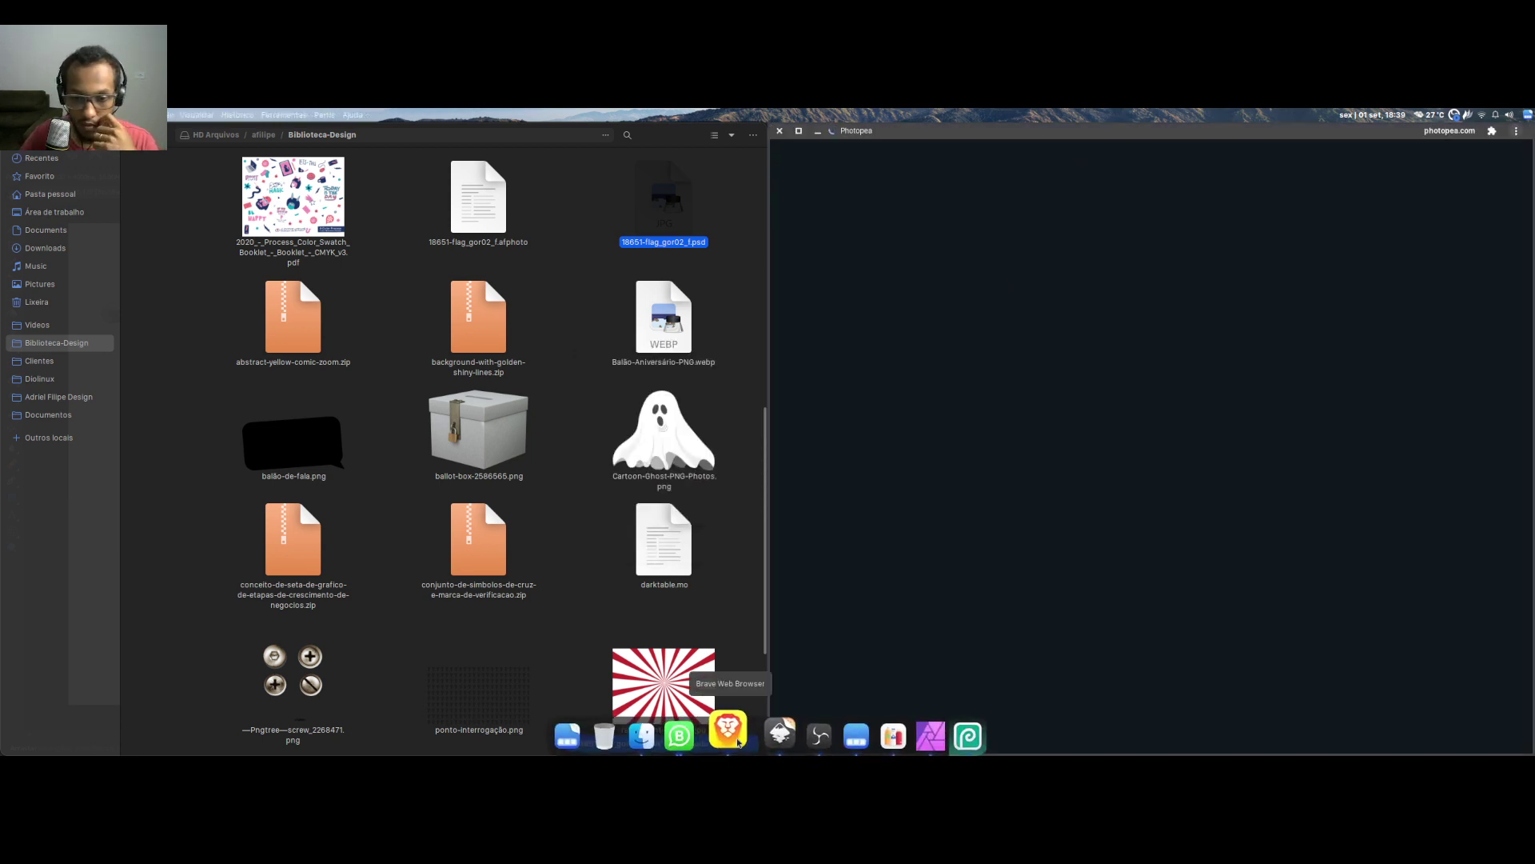
{"action": "left_click", "coordinate": [737, 742]}
{"action": "left_click", "coordinate": [1110, 134]}
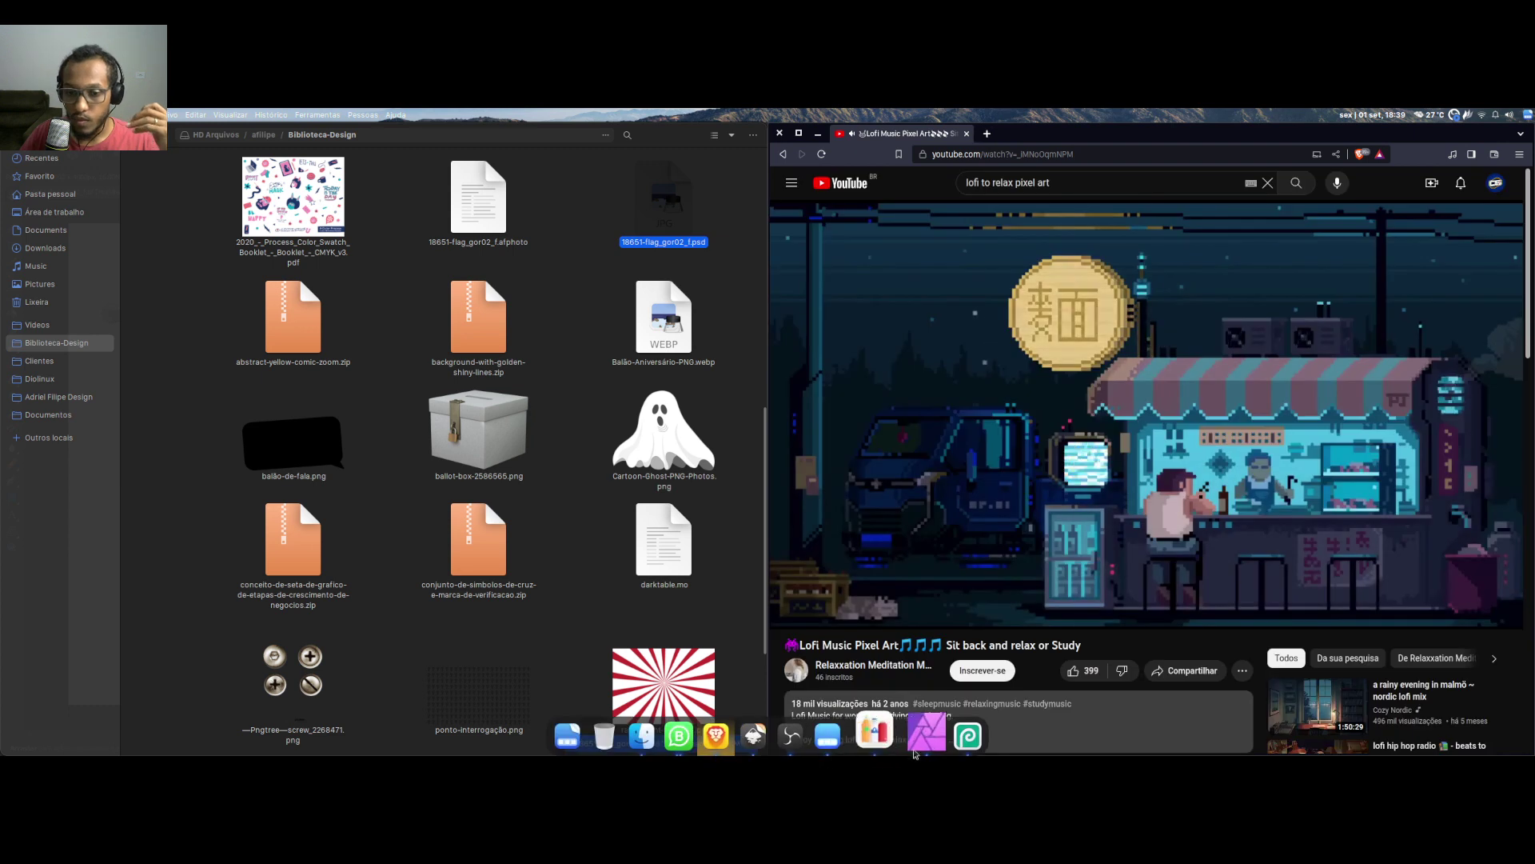
{"action": "left_click", "coordinate": [968, 735]}
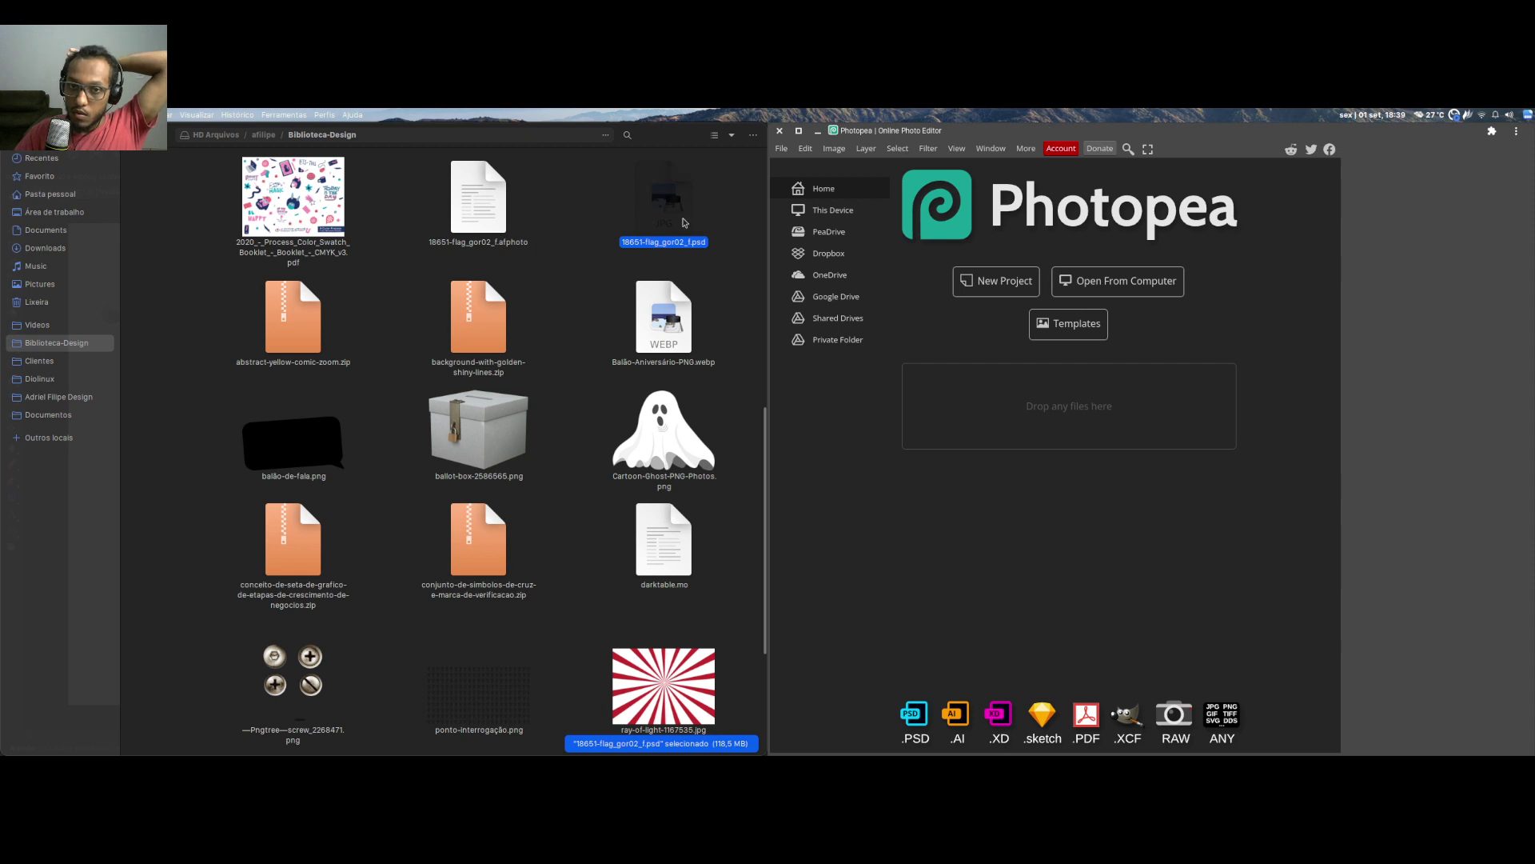
Load the flag PSD into Photopea, expand its FLAG group, and snap Photopea right
{"action": "left_click_drag", "start_coordinate": [663, 199], "coordinate": [1050, 427]}
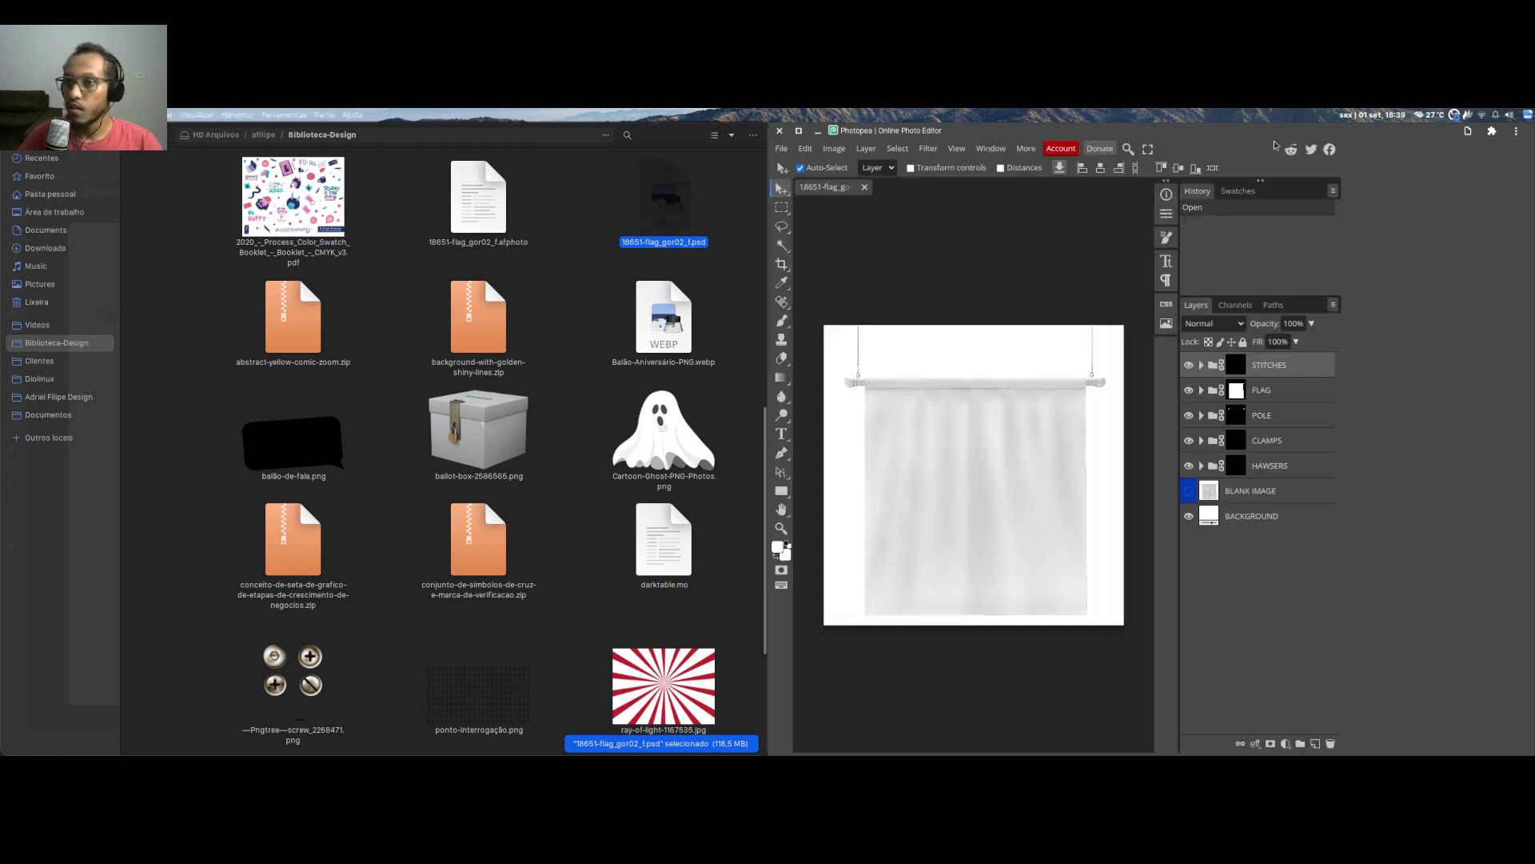
{"action": "key", "text": "super+Up"}
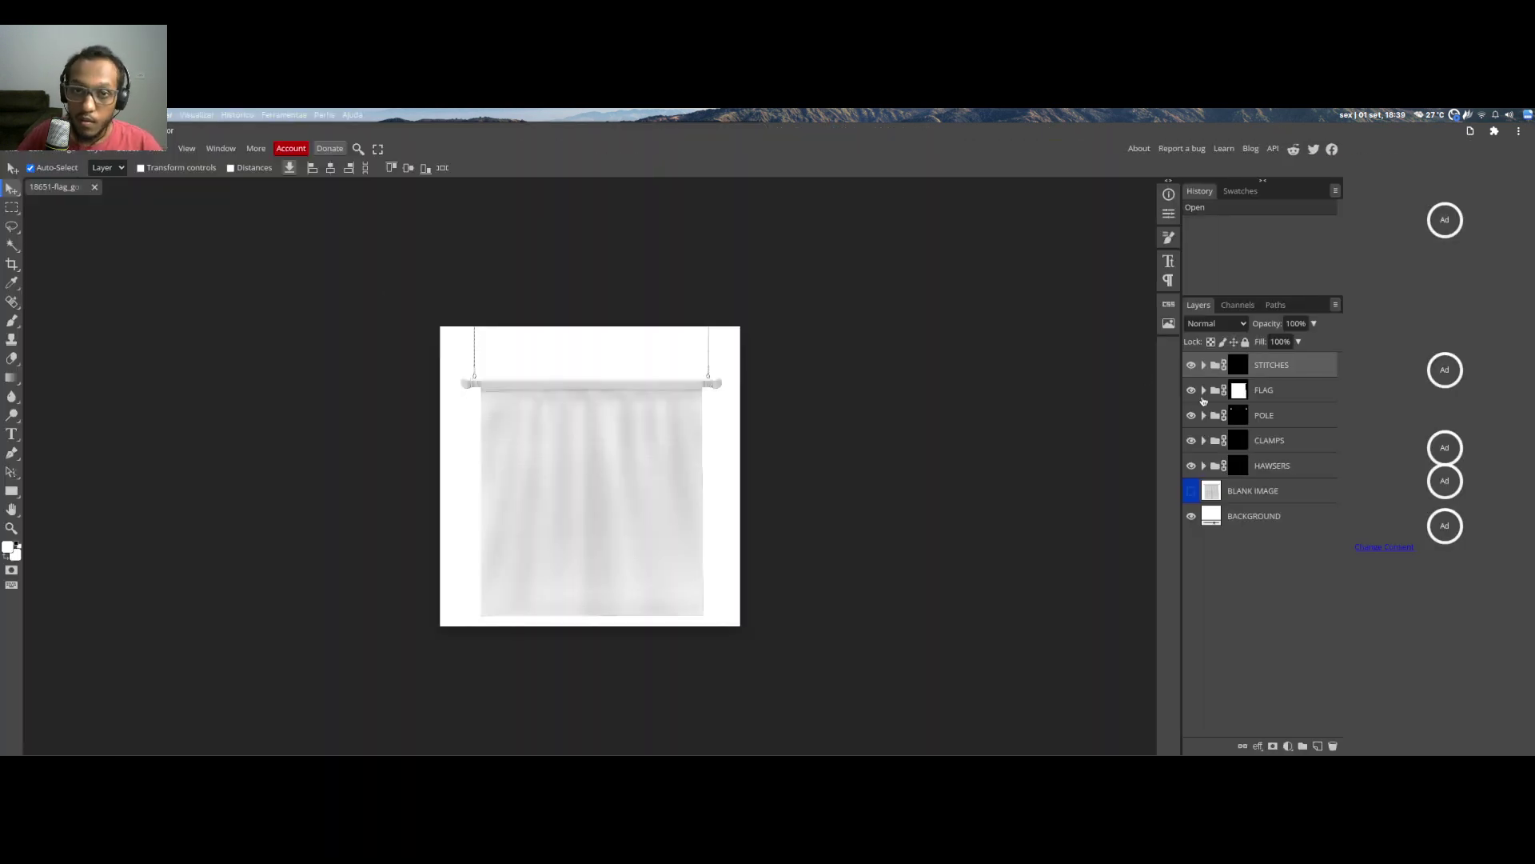
{"action": "left_click", "coordinate": [1202, 390]}
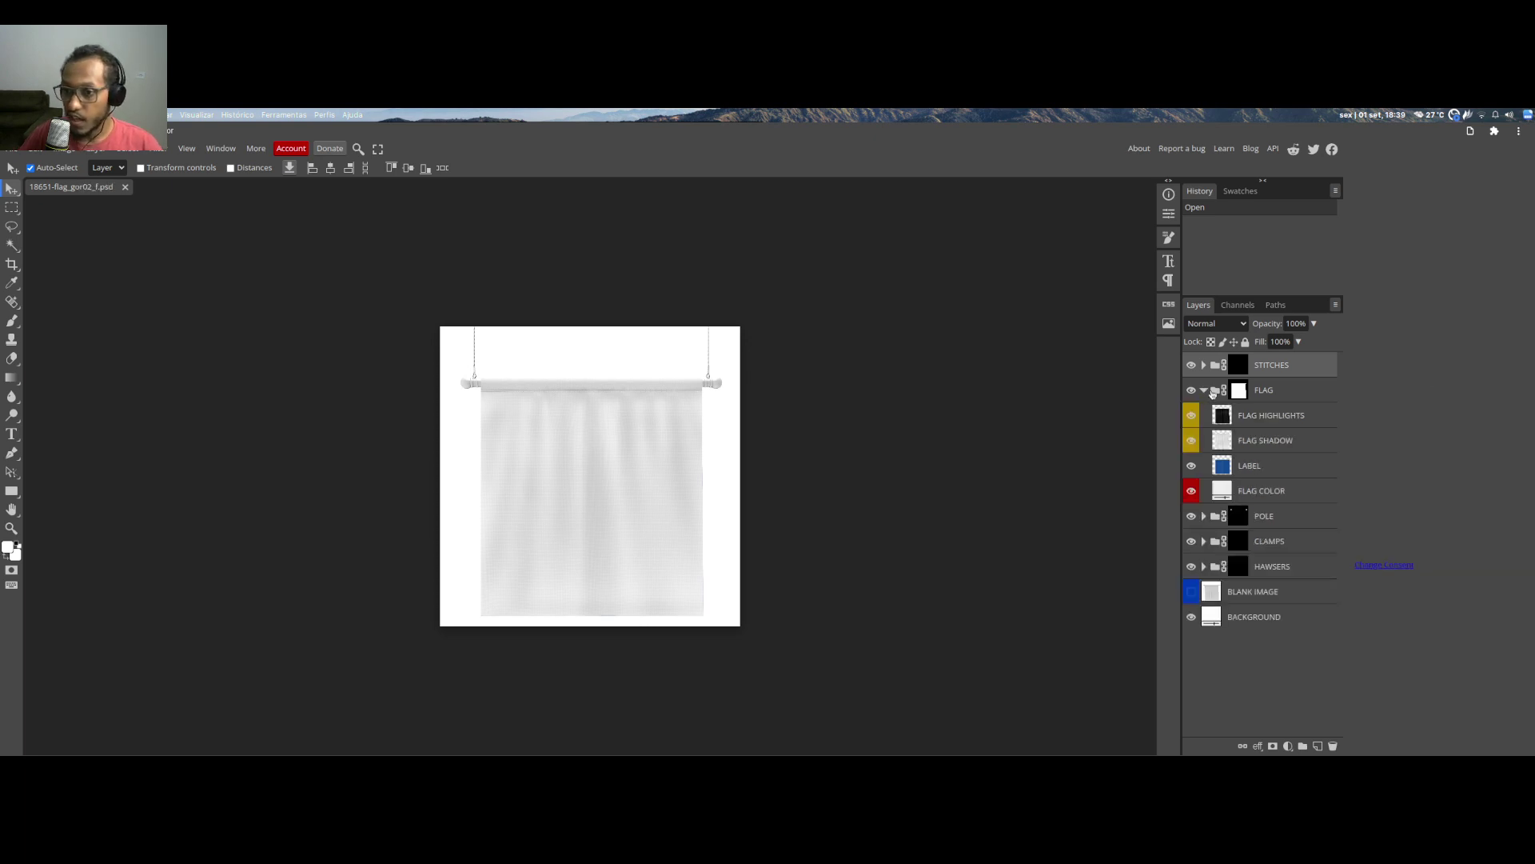
{"action": "left_click", "coordinate": [1224, 468]}
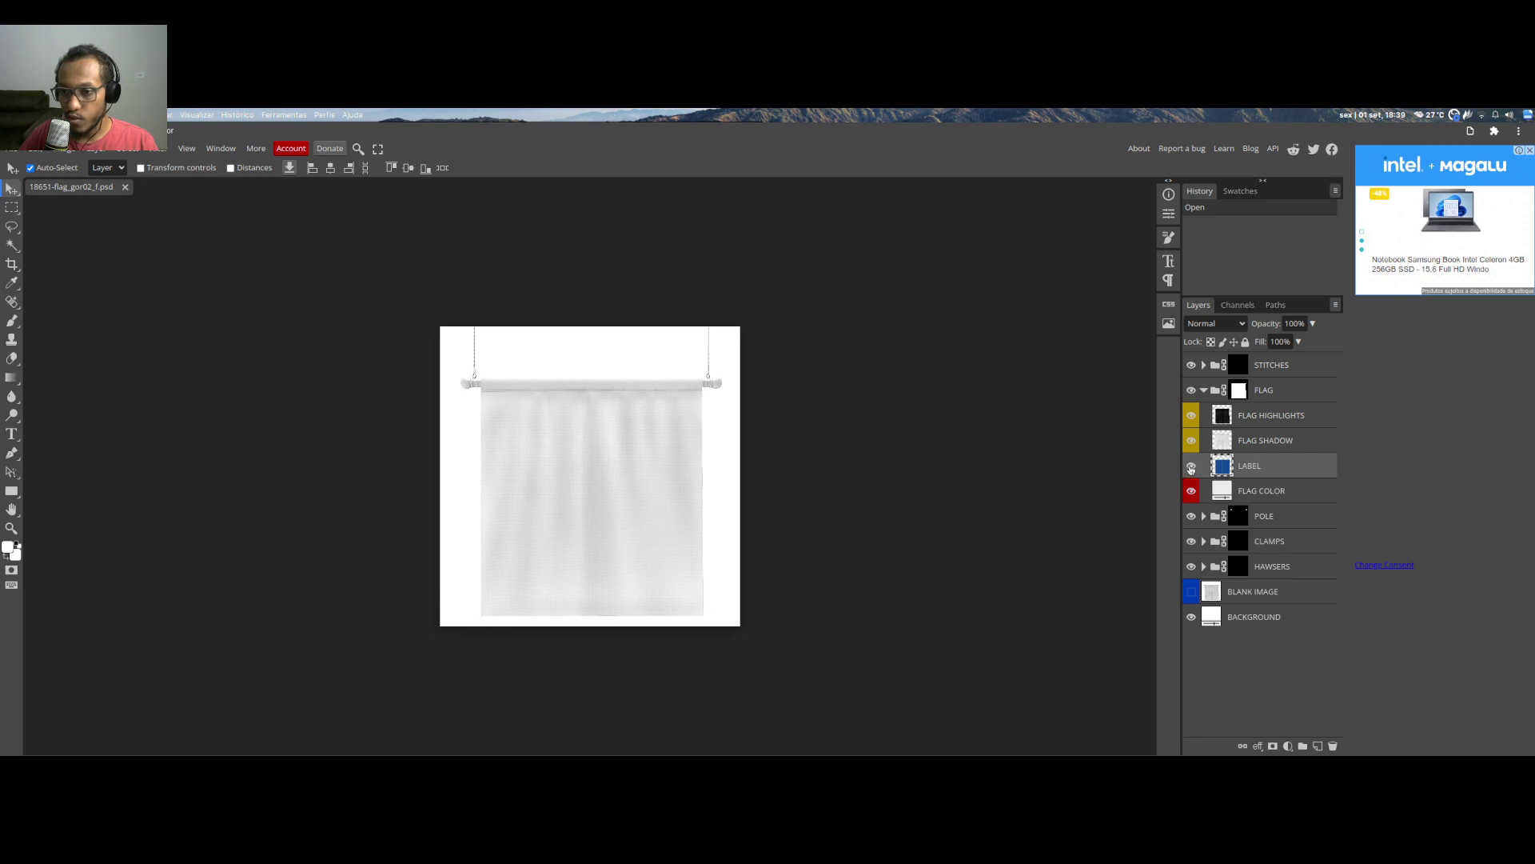
{"action": "double_click", "coordinate": [1235, 467]}
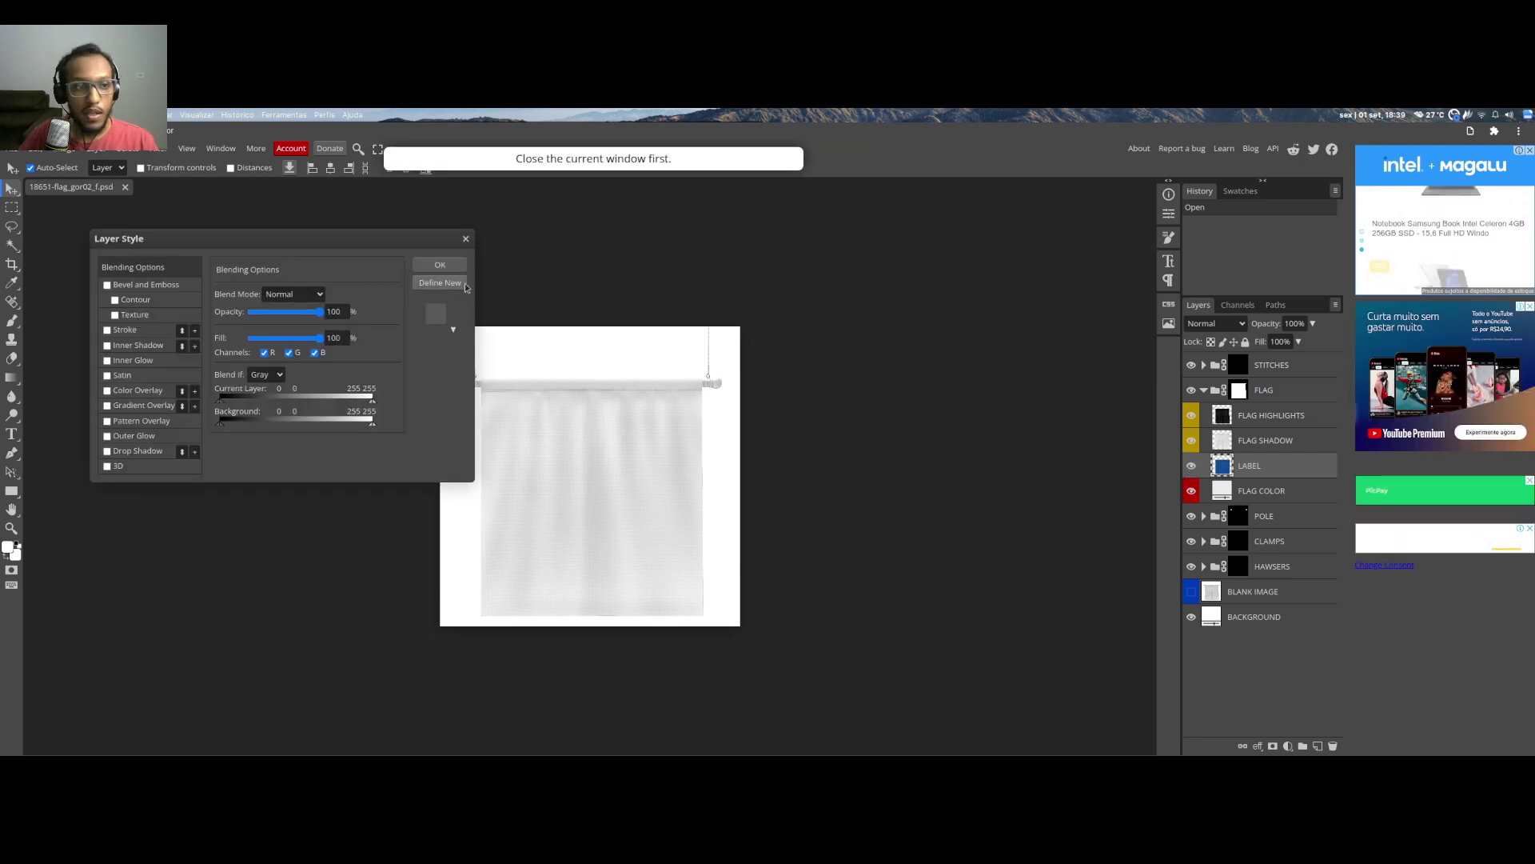
{"action": "left_click", "coordinate": [466, 238]}
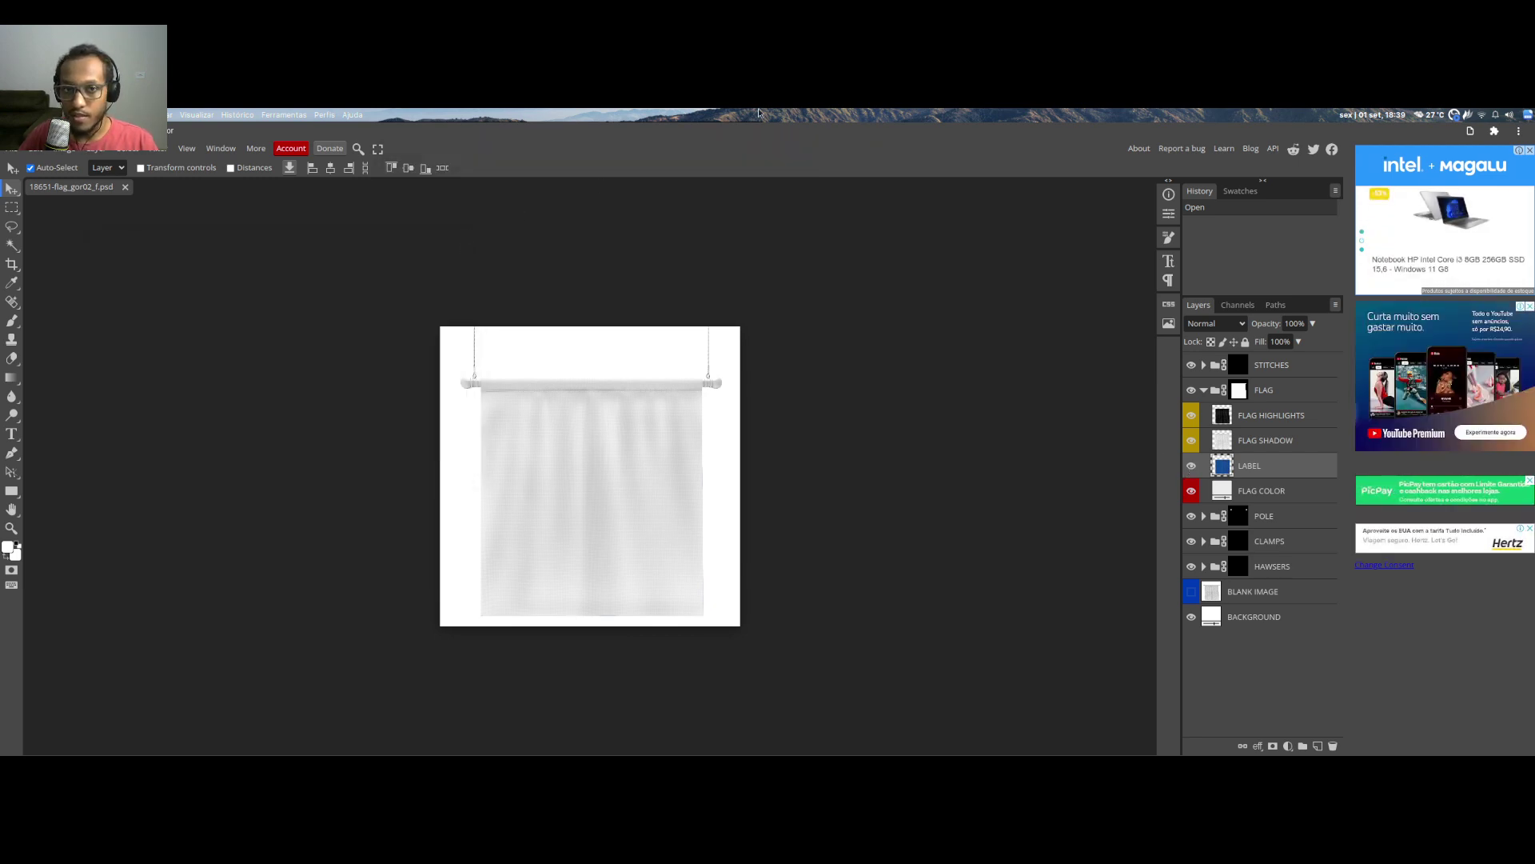
{"action": "key", "text": "super+Right"}
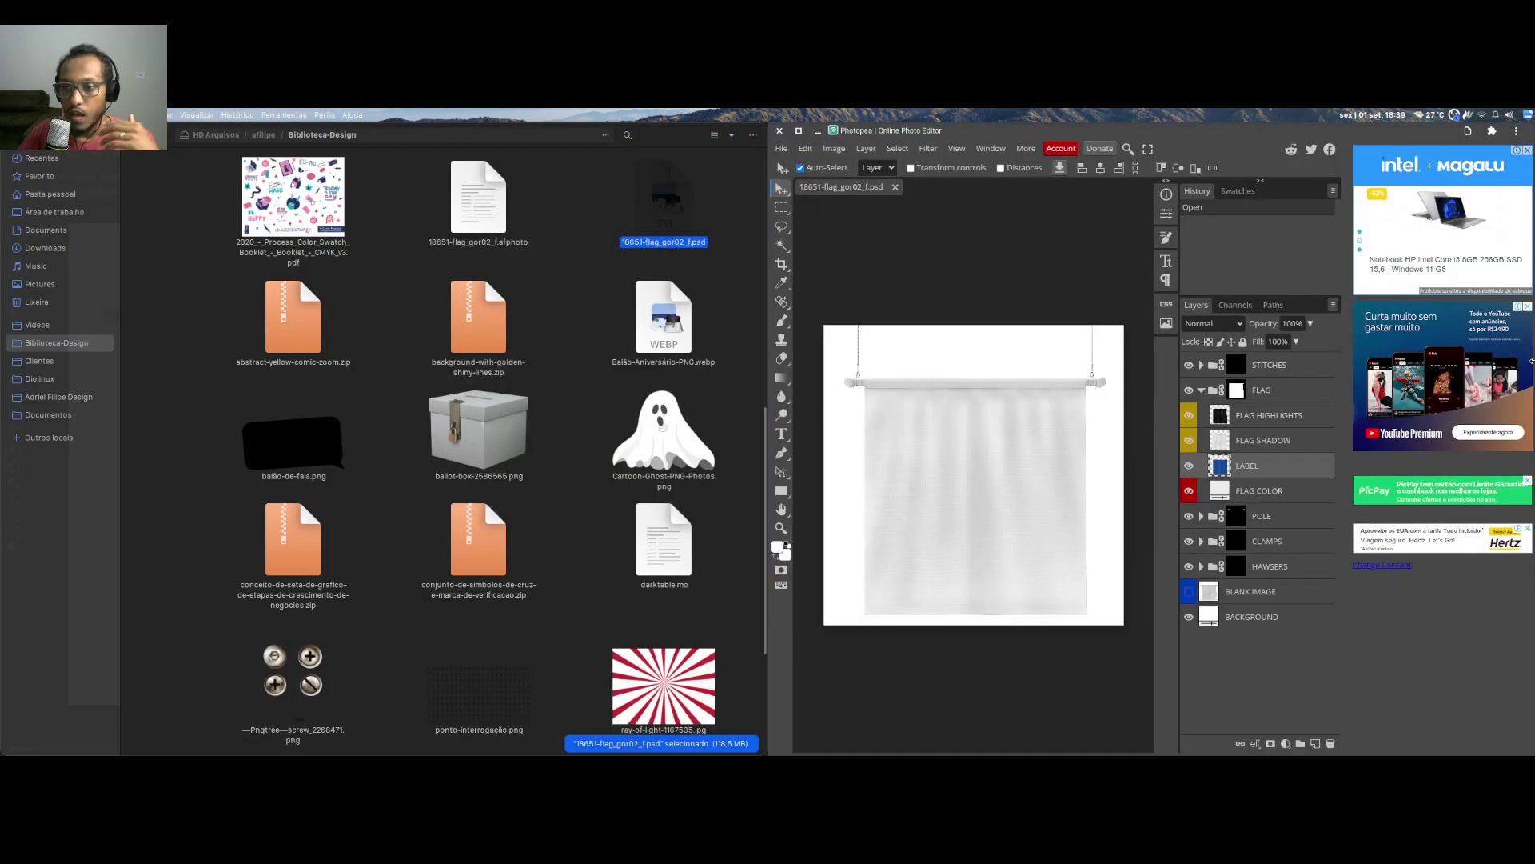
Place Affinity Photo beside Photopea and hide the FLAG HIGHLIGHTS and FLAG SHADOW layers
{"action": "left_click", "coordinate": [918, 730]}
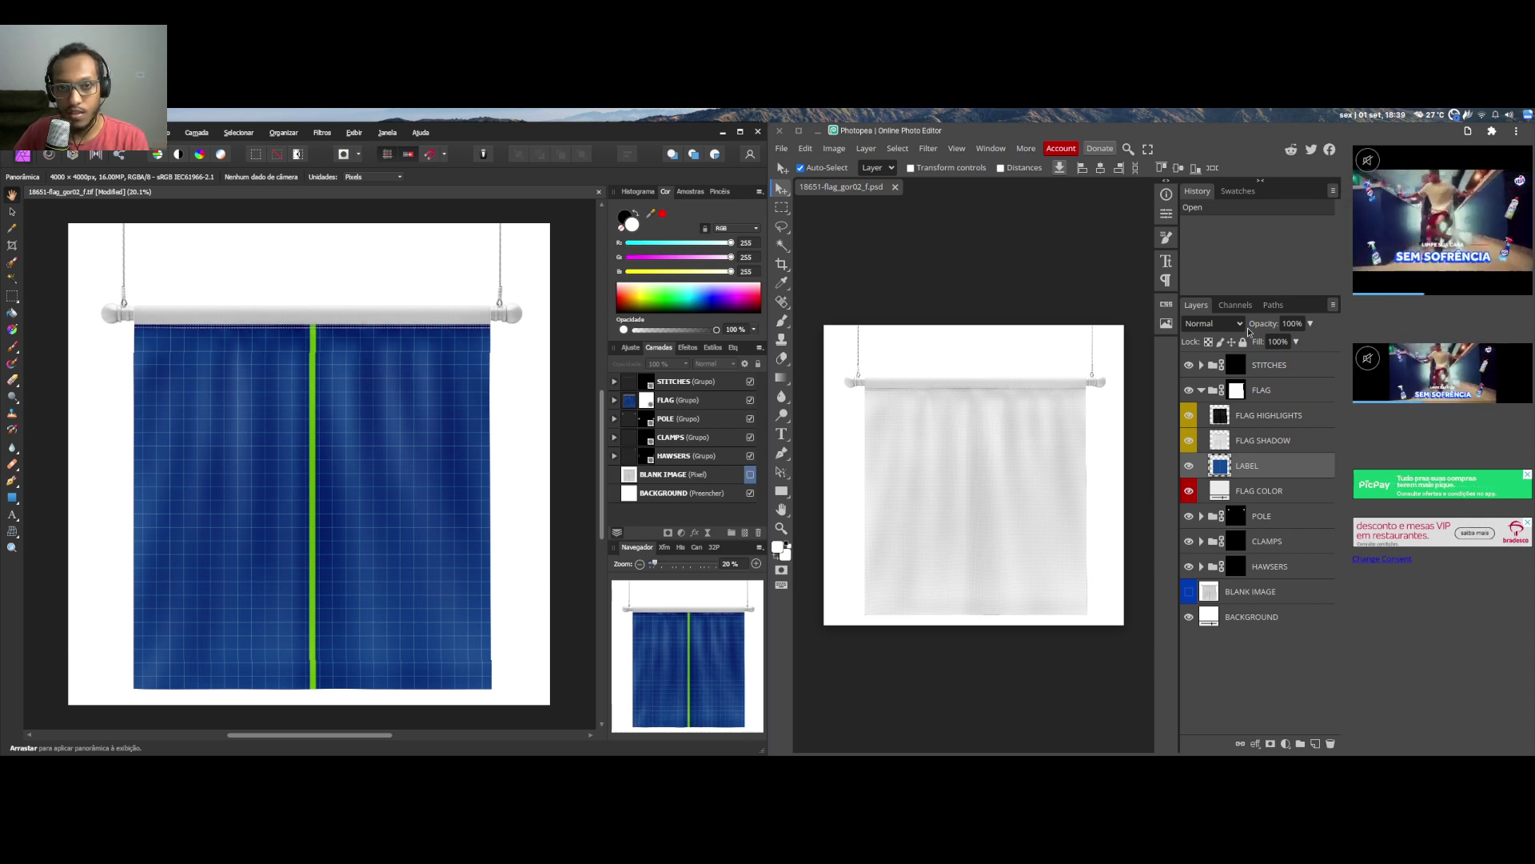
{"action": "left_click", "coordinate": [1189, 438]}
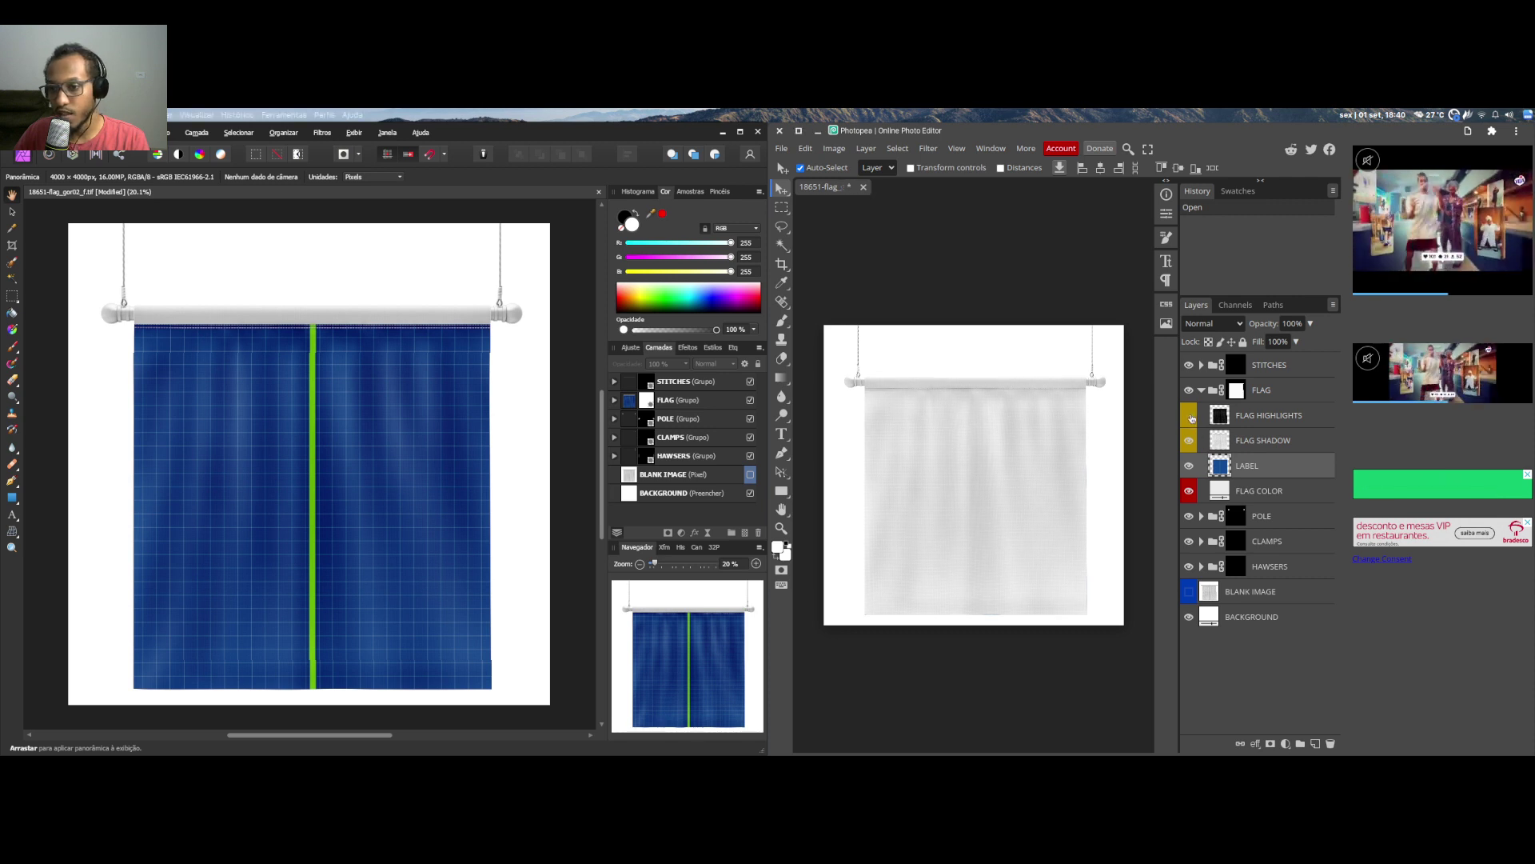
{"action": "left_click", "coordinate": [1187, 468]}
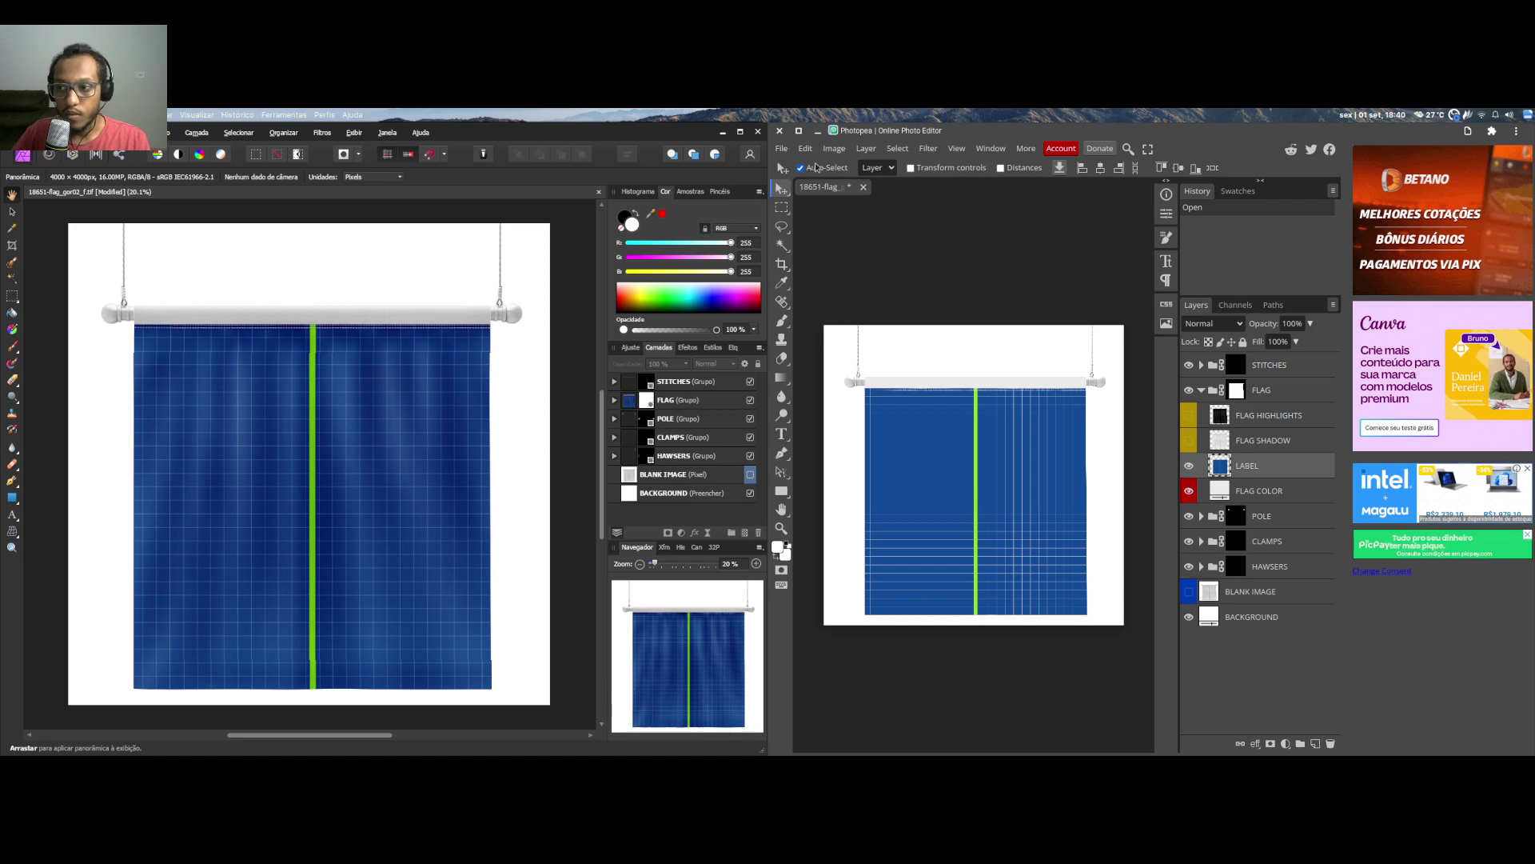
Close the Photopea tab and open Adobe's official Photoshop page from a Google search
{"action": "left_click", "coordinate": [779, 130]}
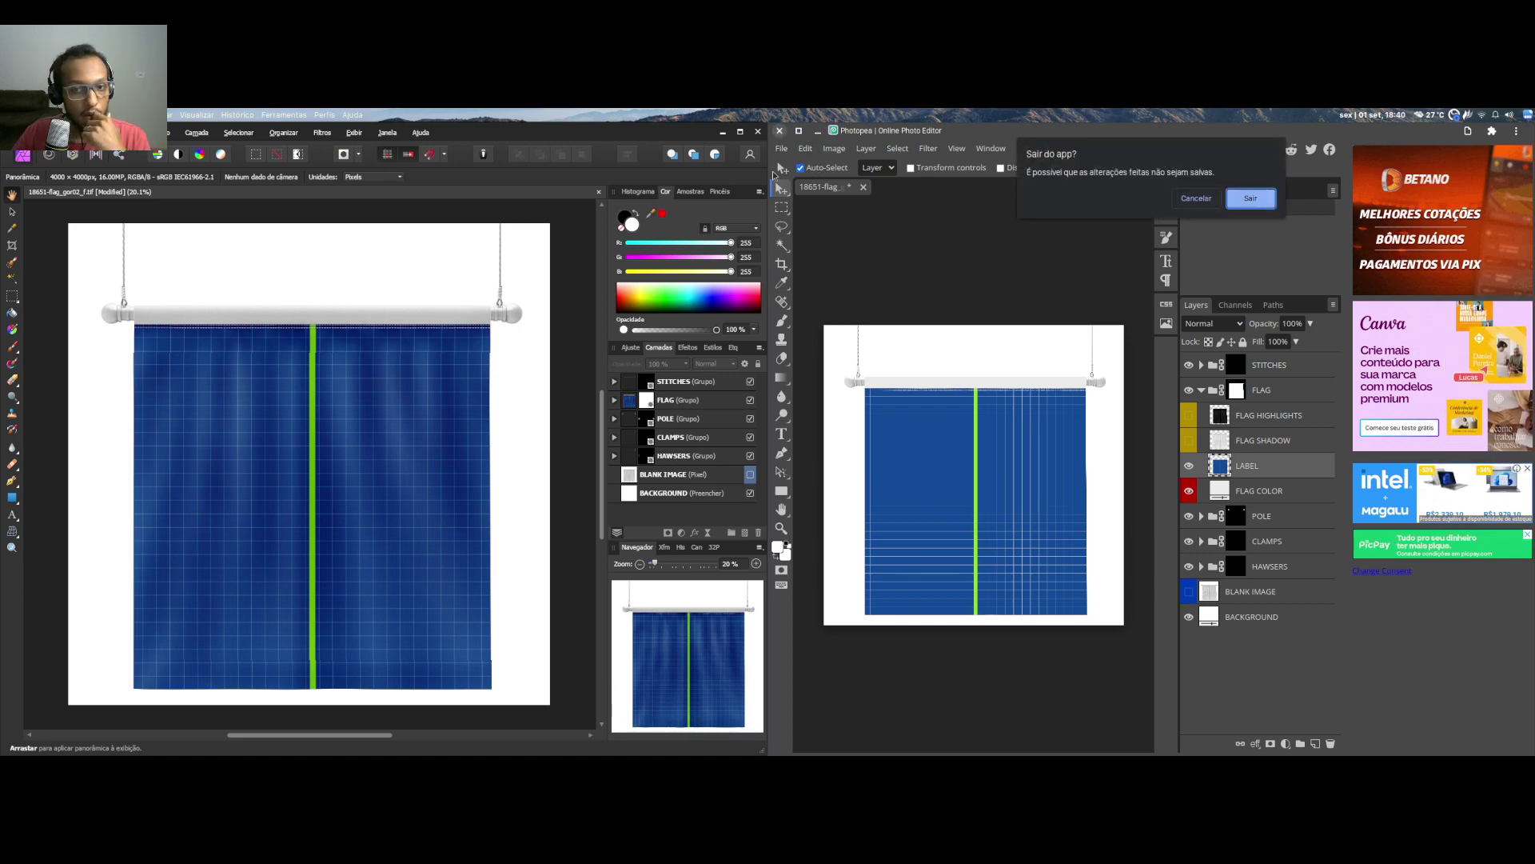
{"action": "left_click", "coordinate": [1242, 202]}
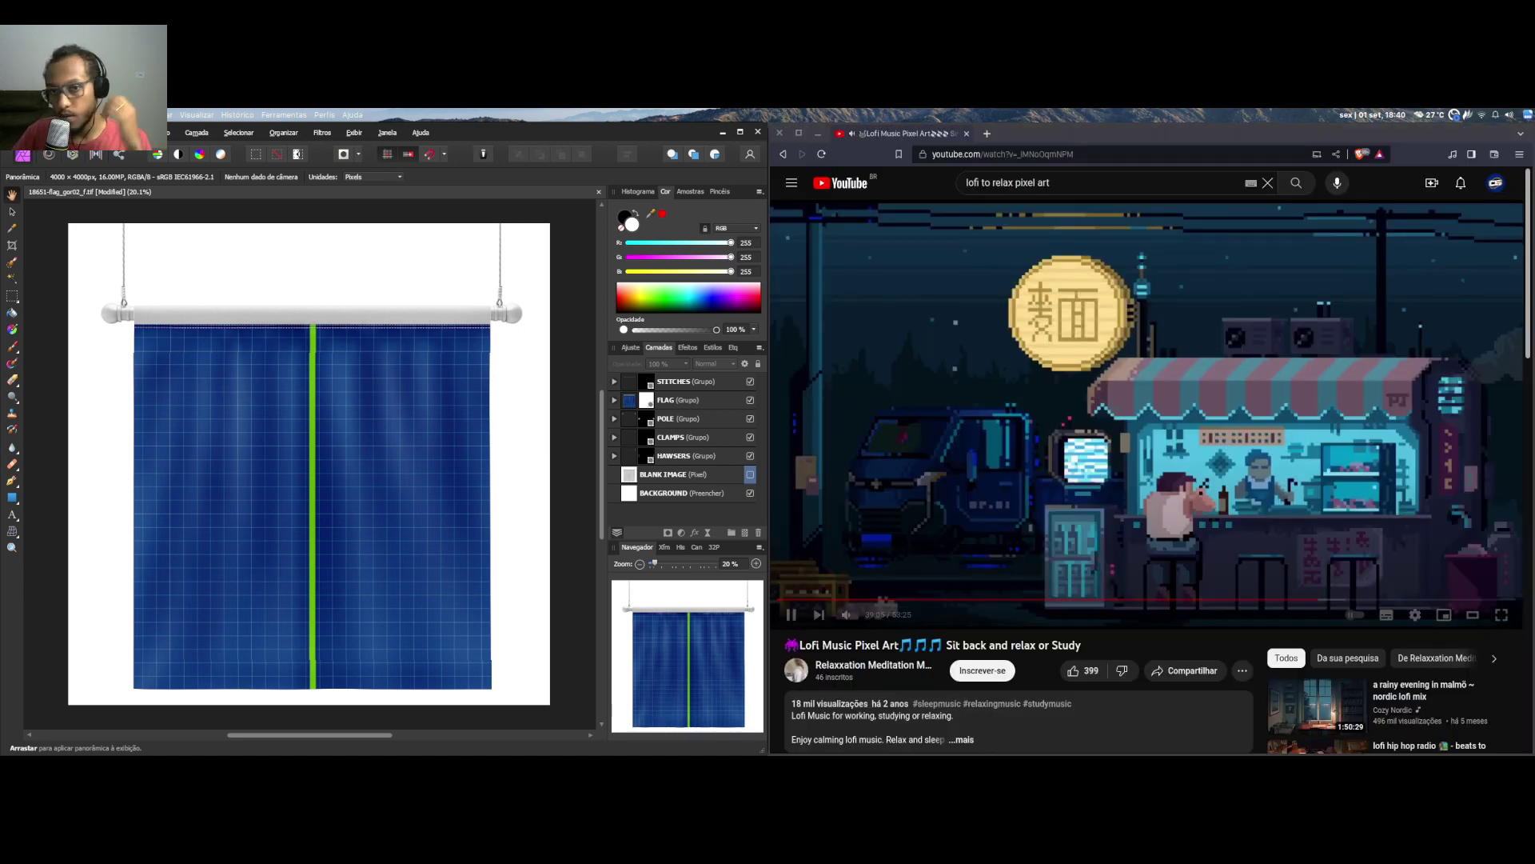
{"action": "left_click", "coordinate": [986, 133]}
{"action": "type", "text": "adobe"}
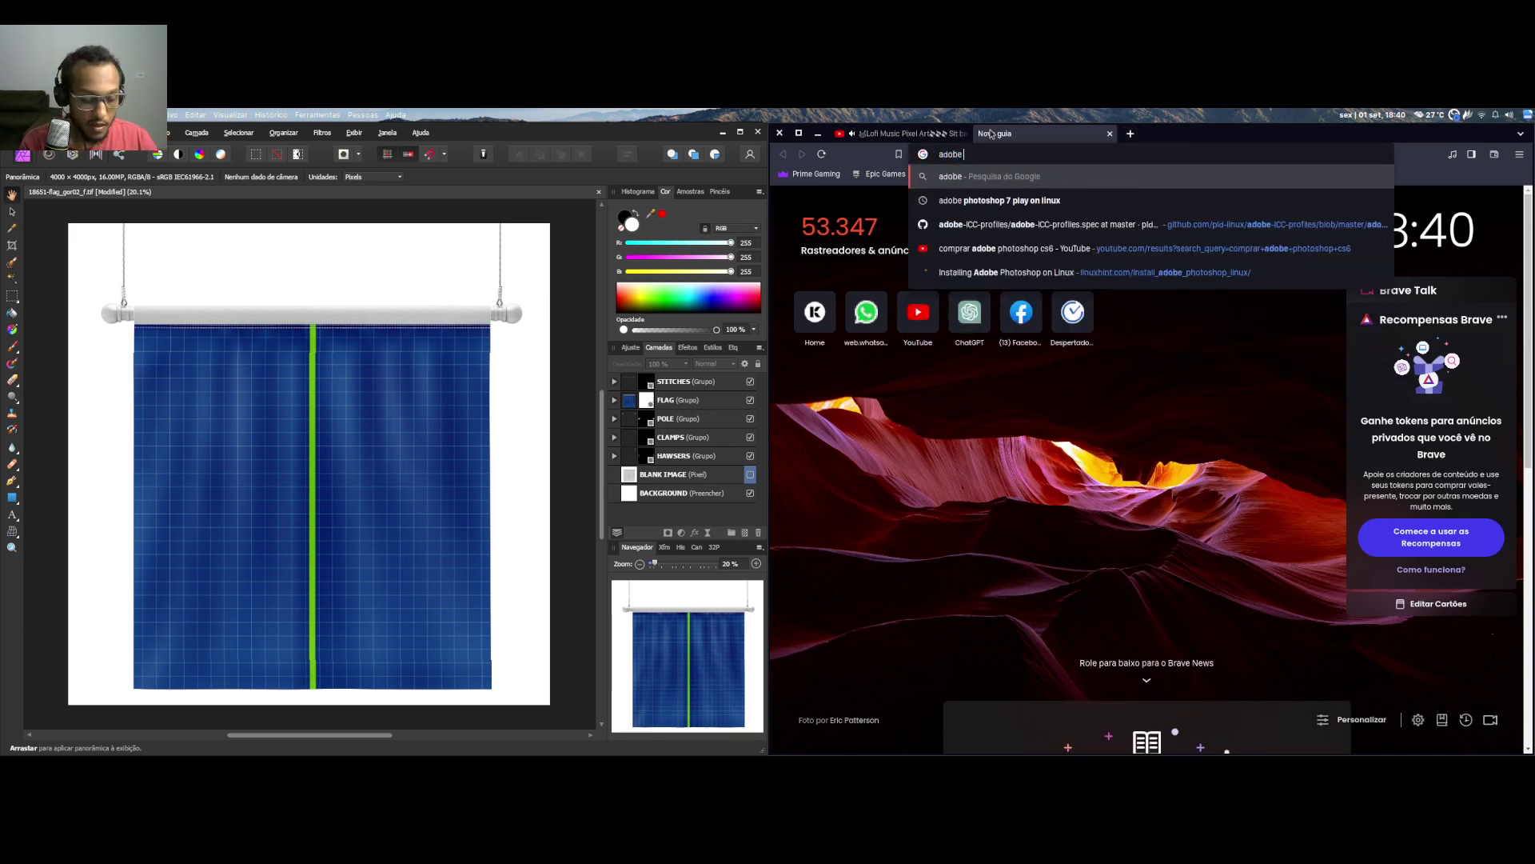
{"action": "type", "text": " phoshop"}
{"action": "key", "text": "Return"}
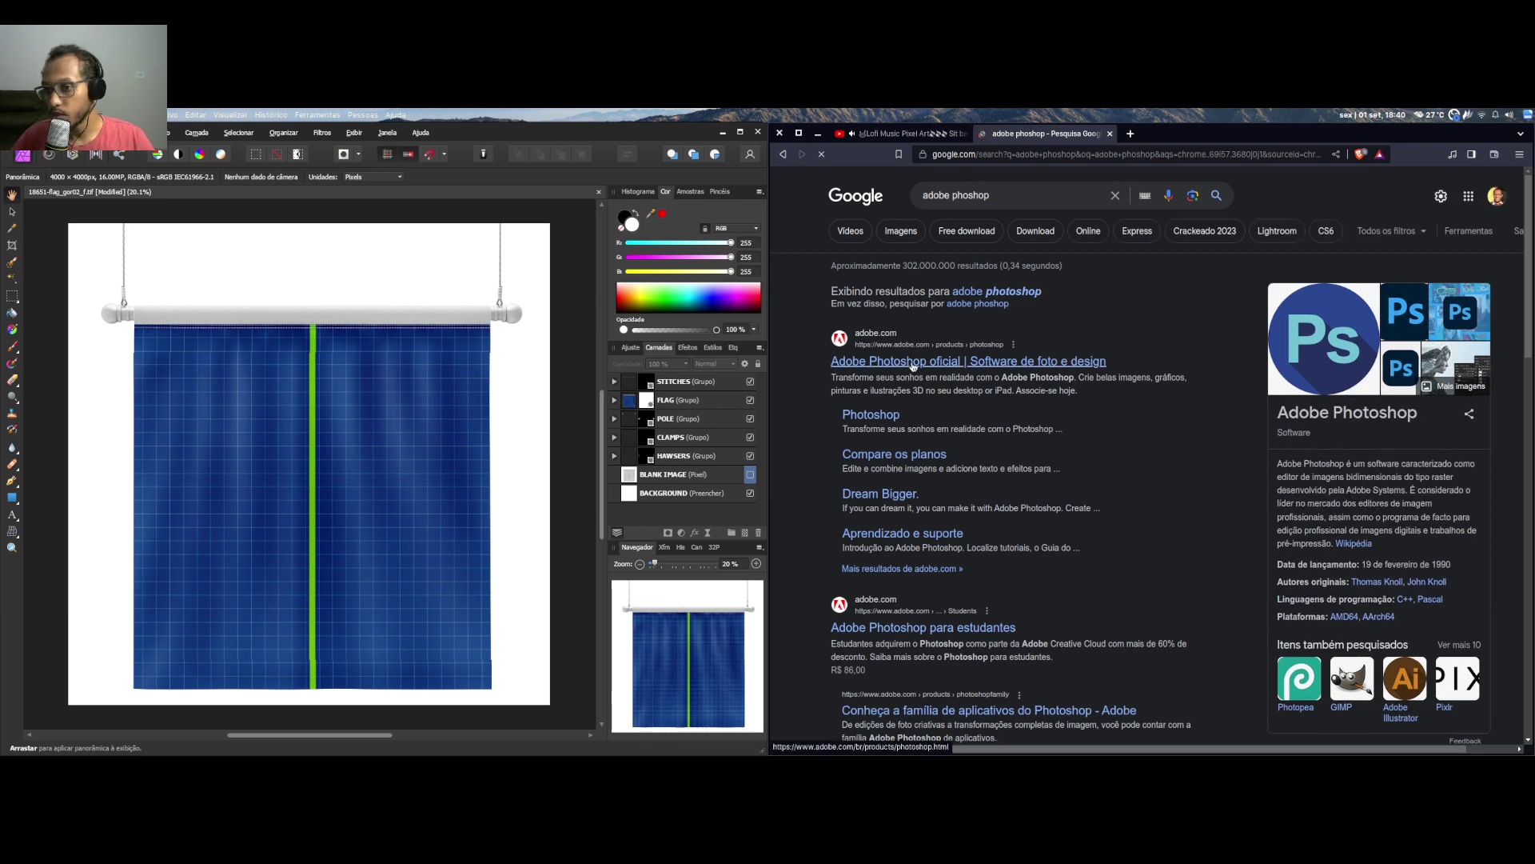
{"action": "left_click", "coordinate": [914, 364]}
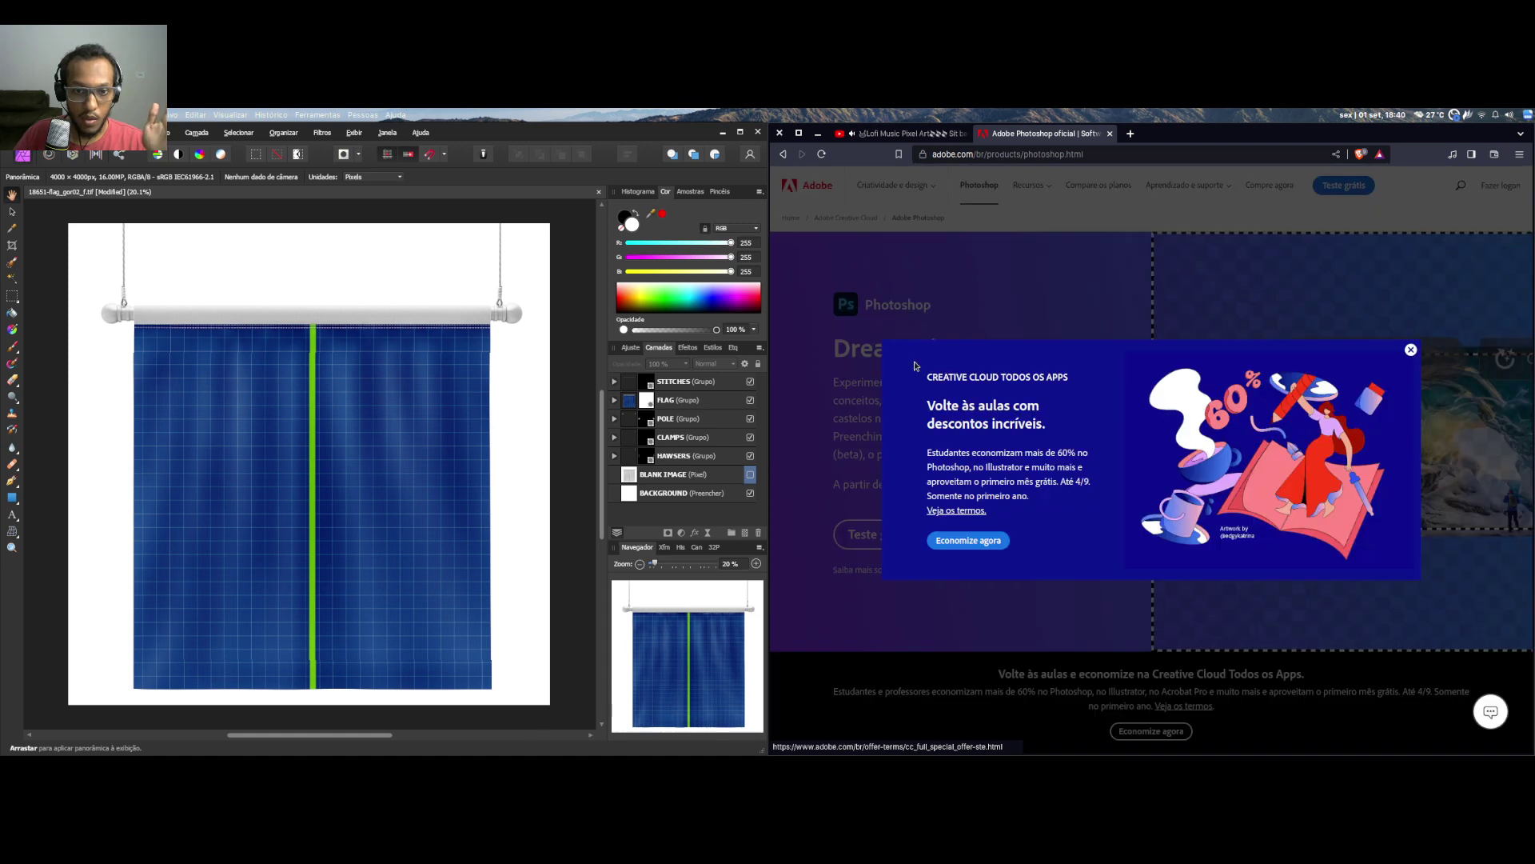
{"action": "left_click", "coordinate": [1410, 349]}
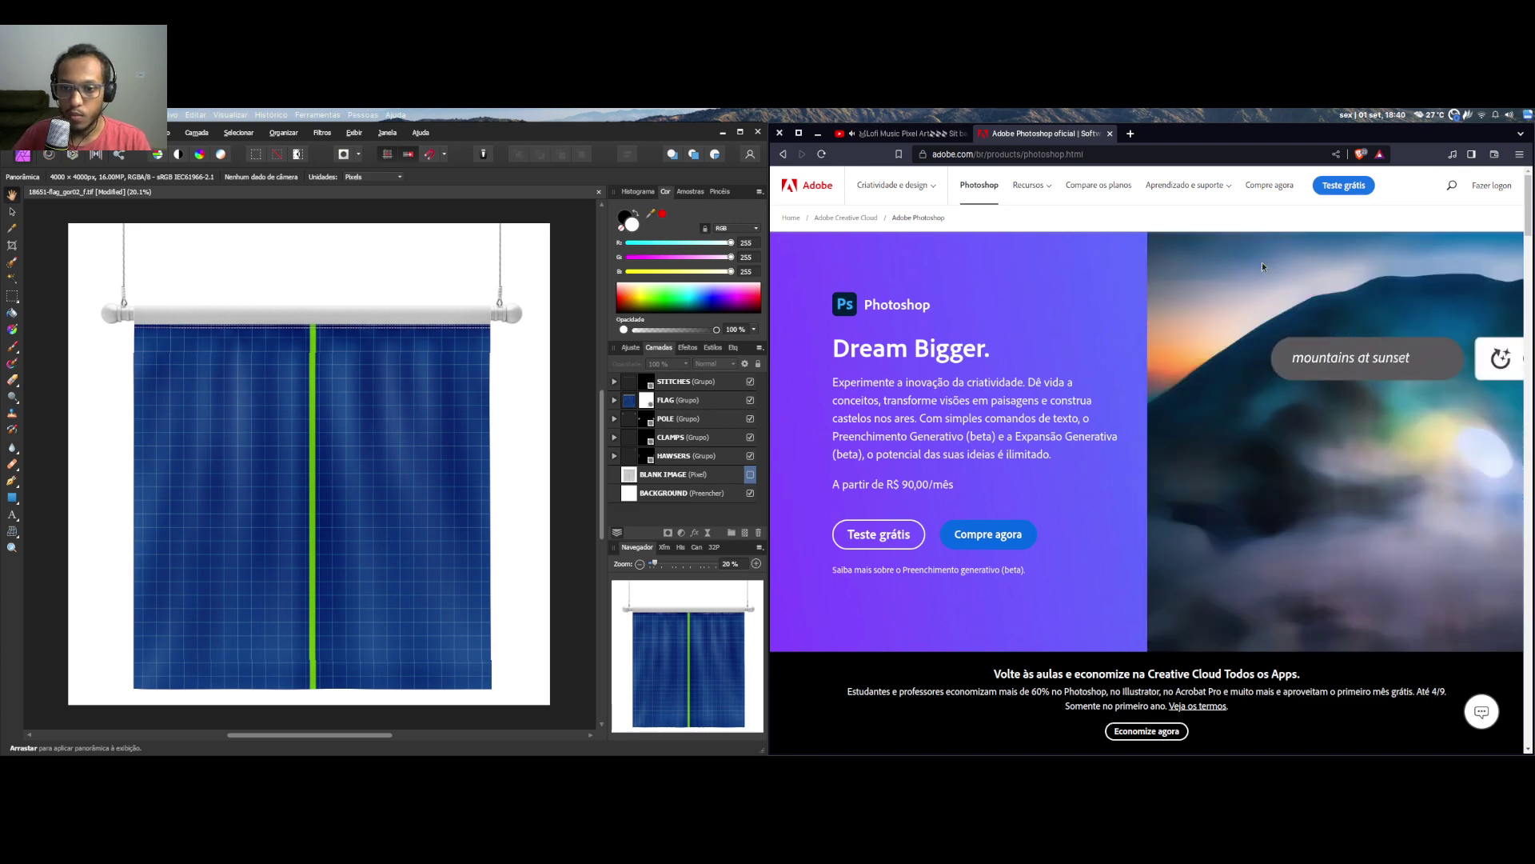
Highlight the Photoshop starting price line, A partir de R$ 90,00/mês
{"action": "scroll", "coordinate": [1091, 314], "scroll_direction": "down", "scroll_amount": 2}
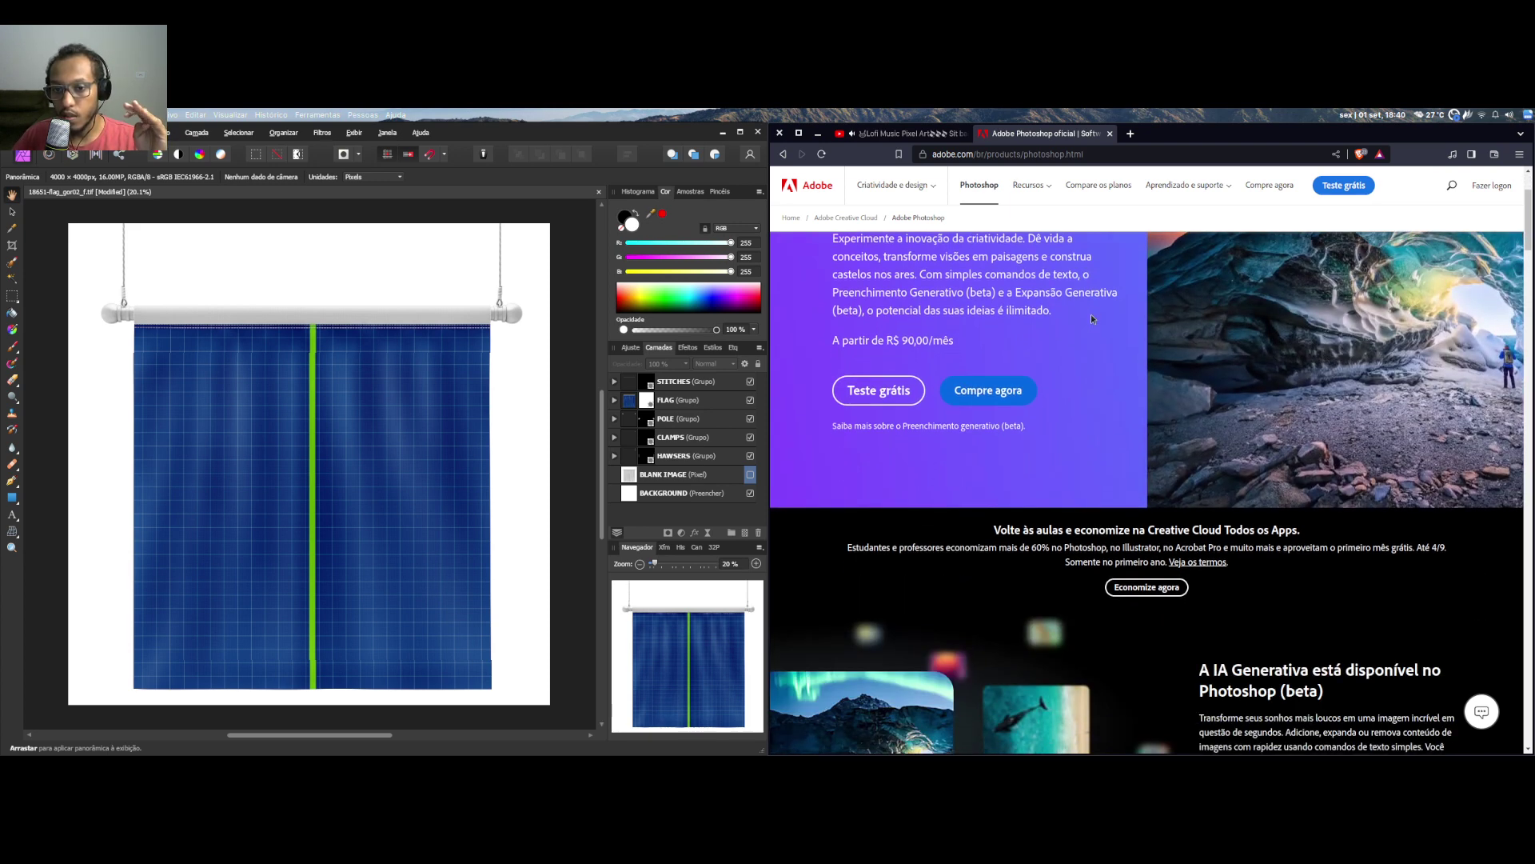
{"action": "scroll", "coordinate": [1089, 319], "scroll_direction": "up", "scroll_amount": 2}
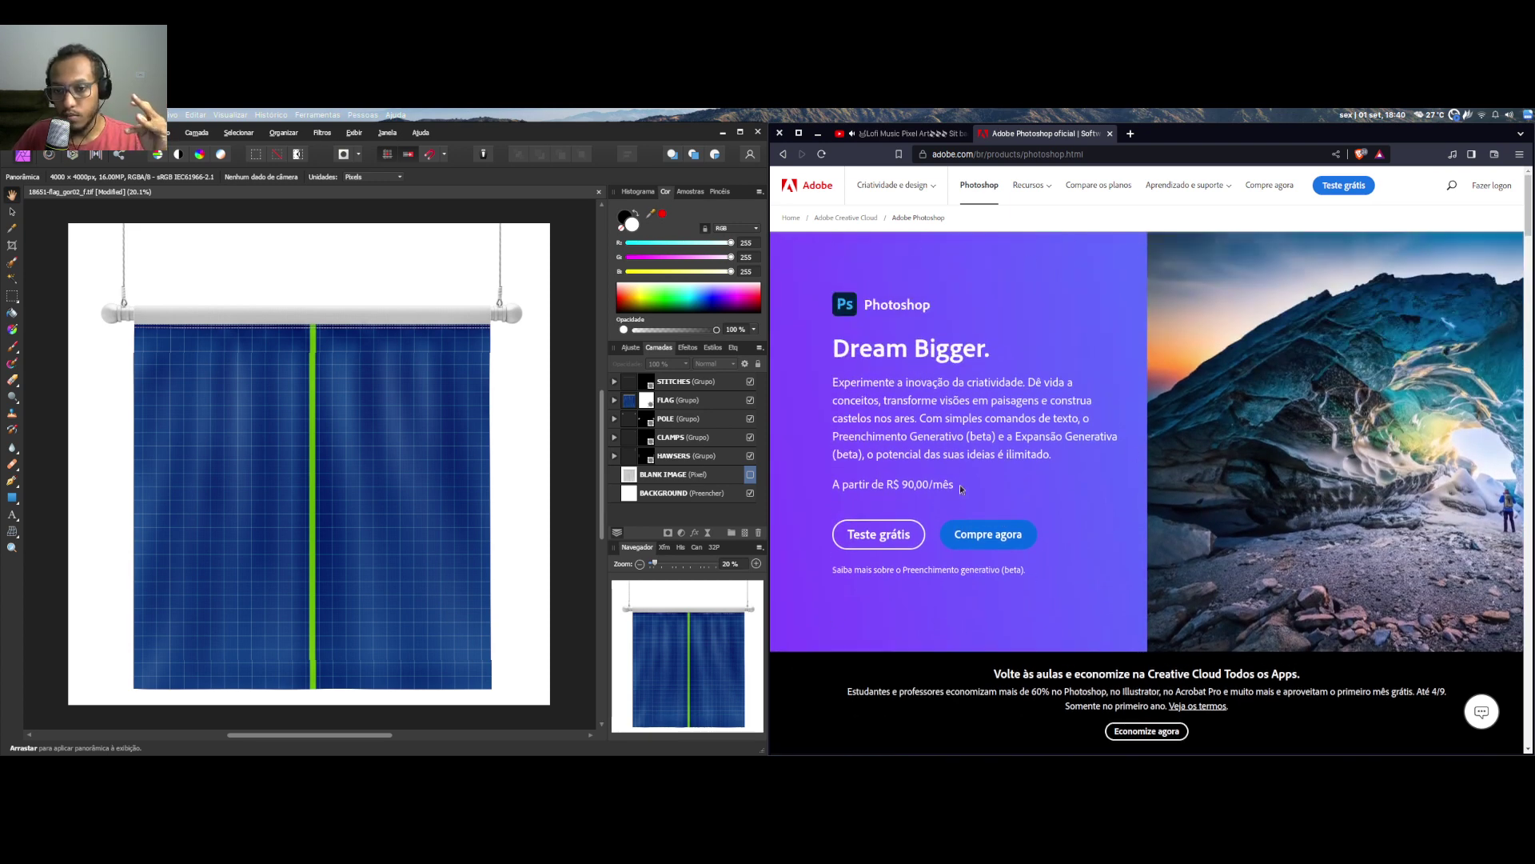
{"action": "left_click_drag", "start_coordinate": [959, 485], "coordinate": [878, 497]}
{"action": "left_click", "coordinate": [878, 498]}
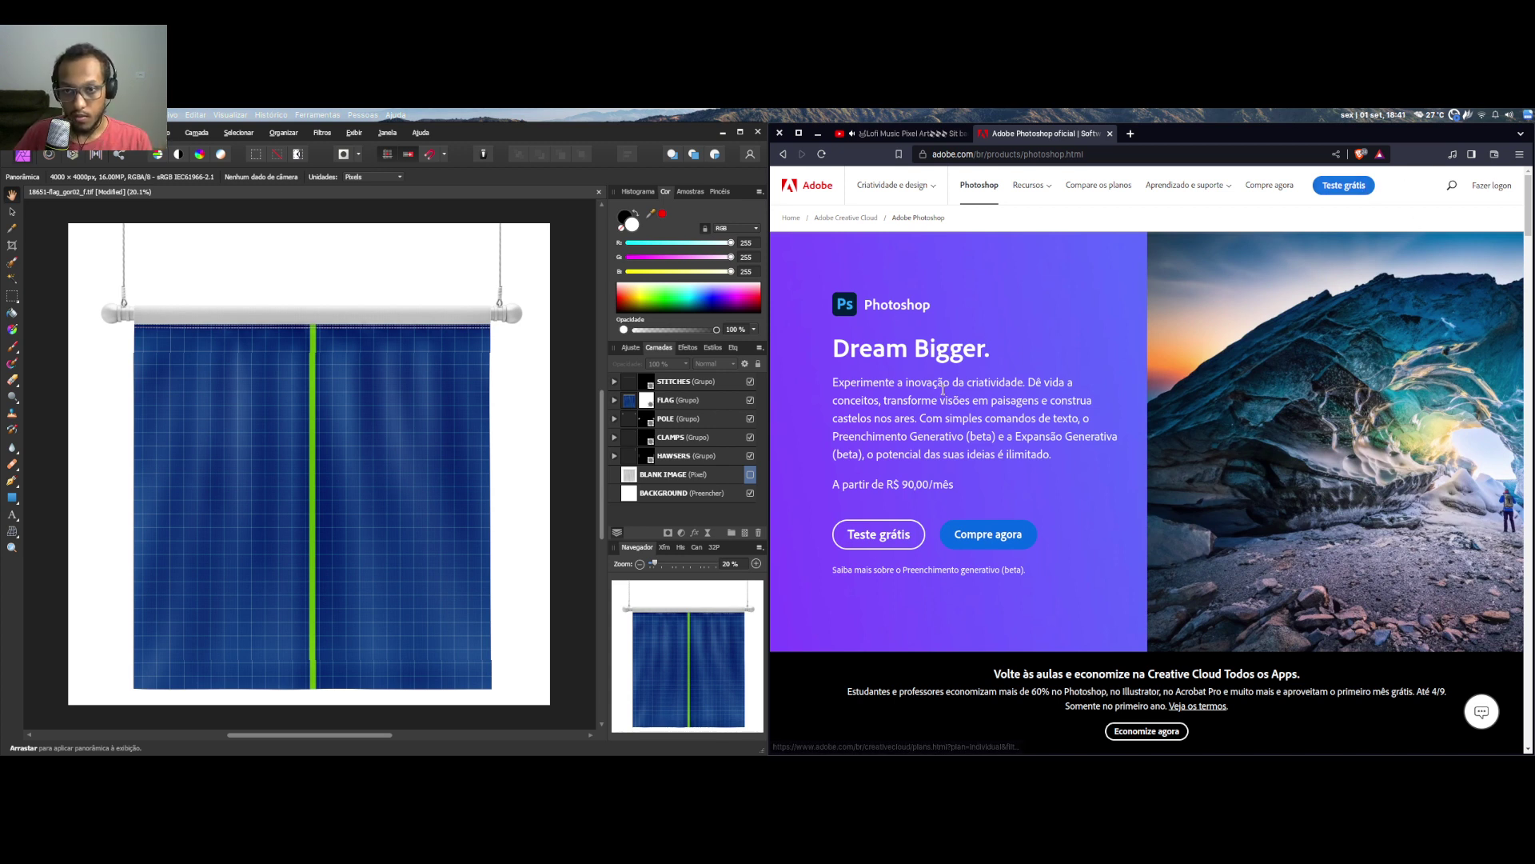
{"action": "left_click_drag", "start_coordinate": [957, 488], "coordinate": [834, 483]}
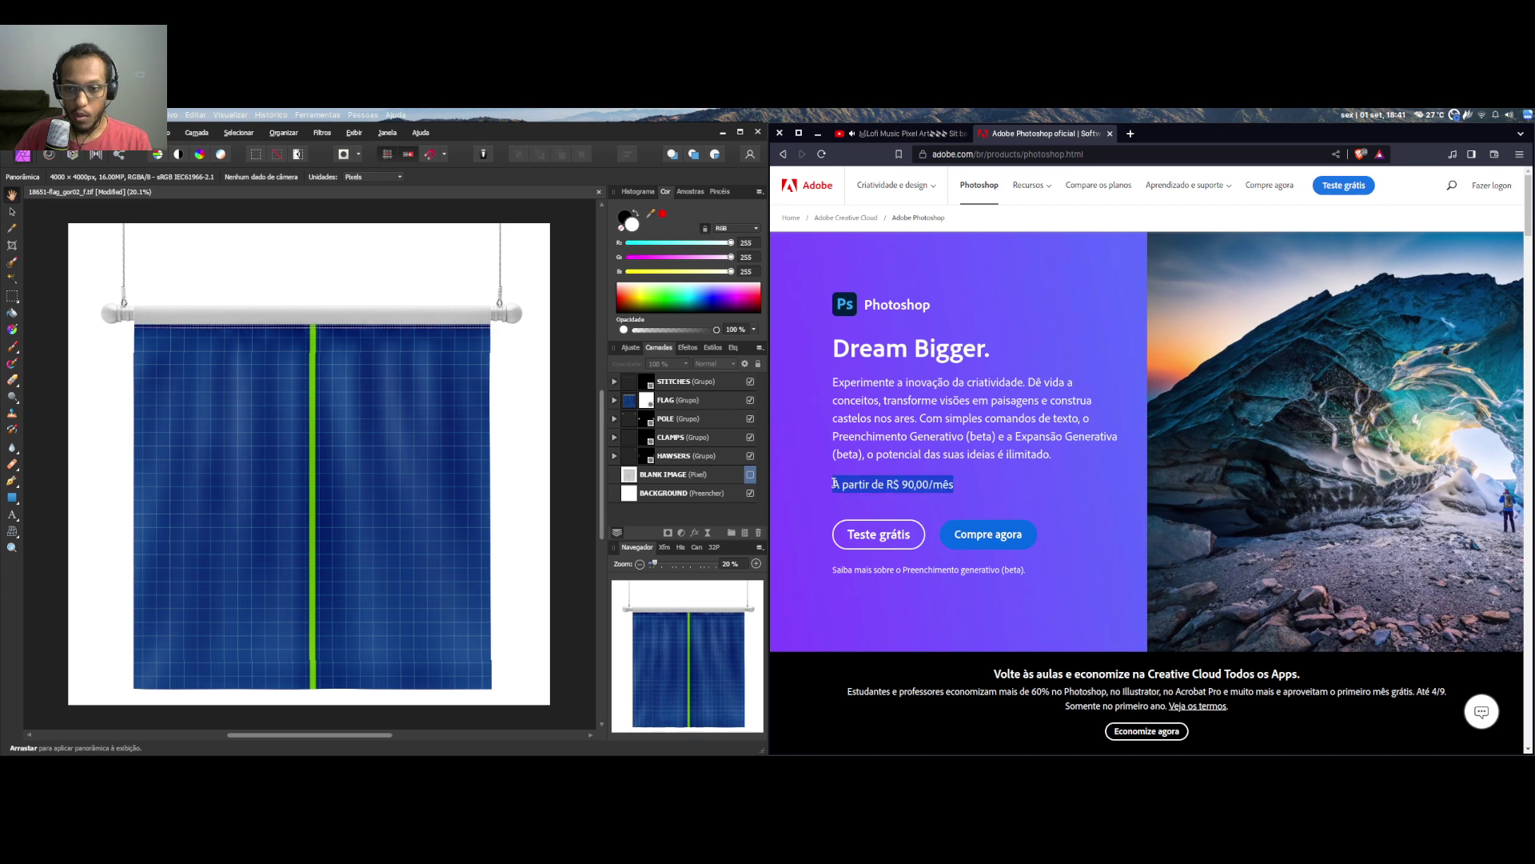
{"action": "left_click", "coordinate": [889, 491]}
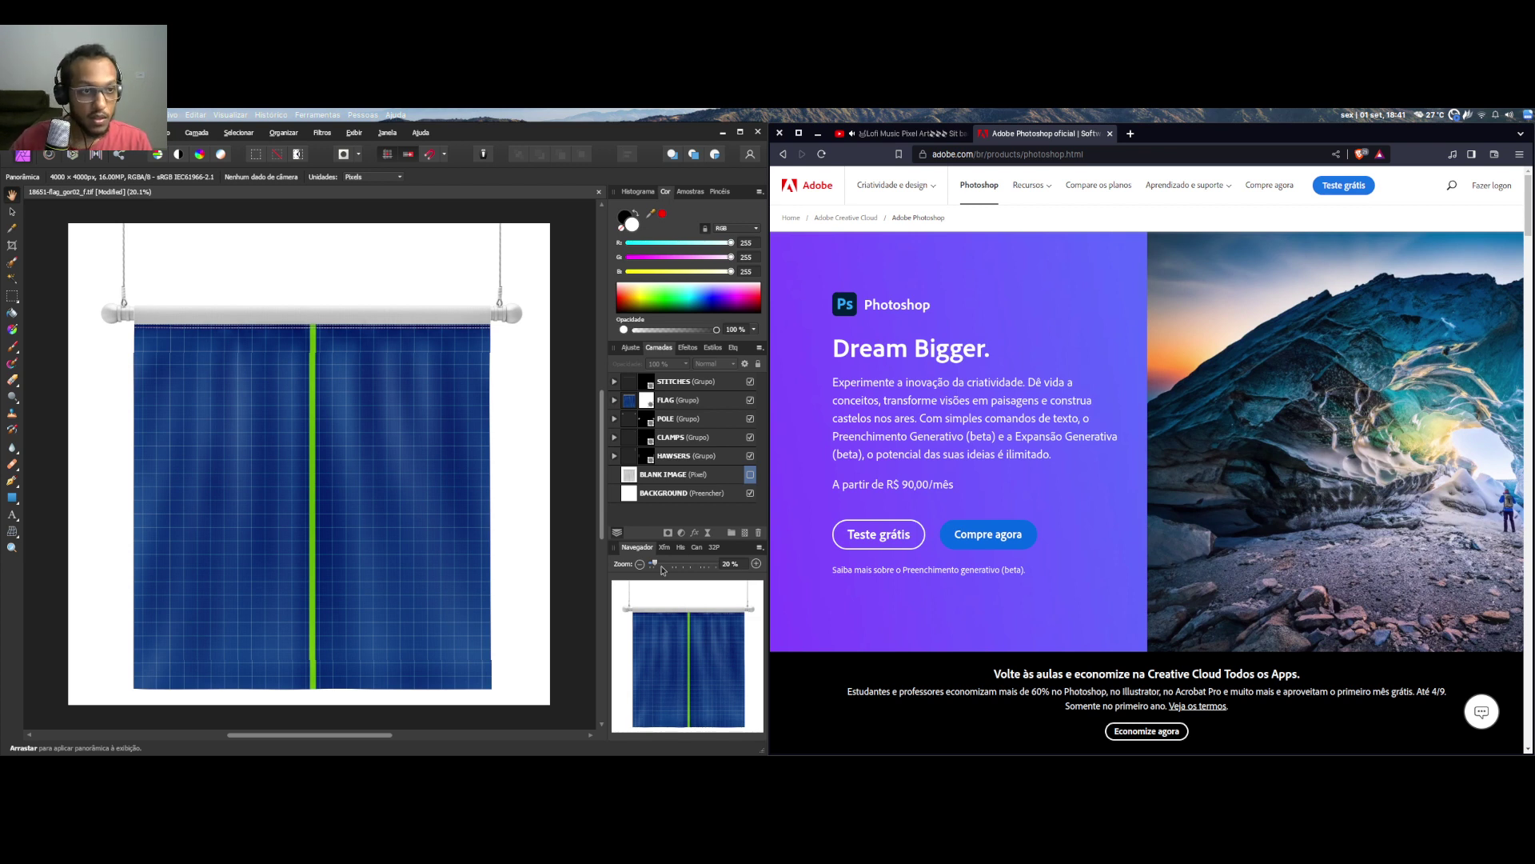
{"action": "mouse_move", "coordinate": [888, 750]}
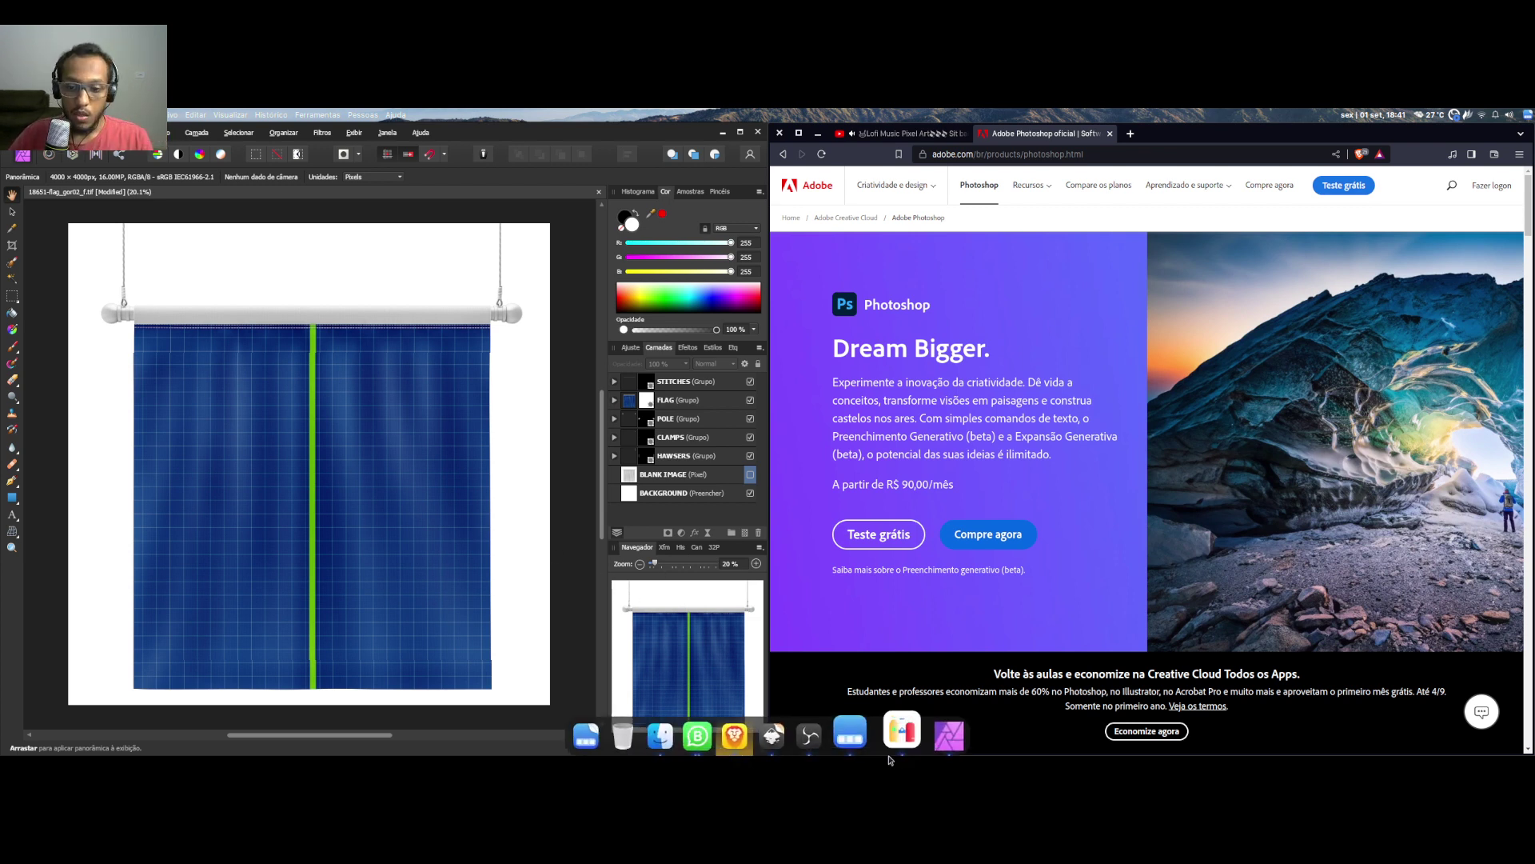
View the Affinity-photo bottle's Configurações, then return to the three-bottle list
{"action": "left_click", "coordinate": [907, 732]}
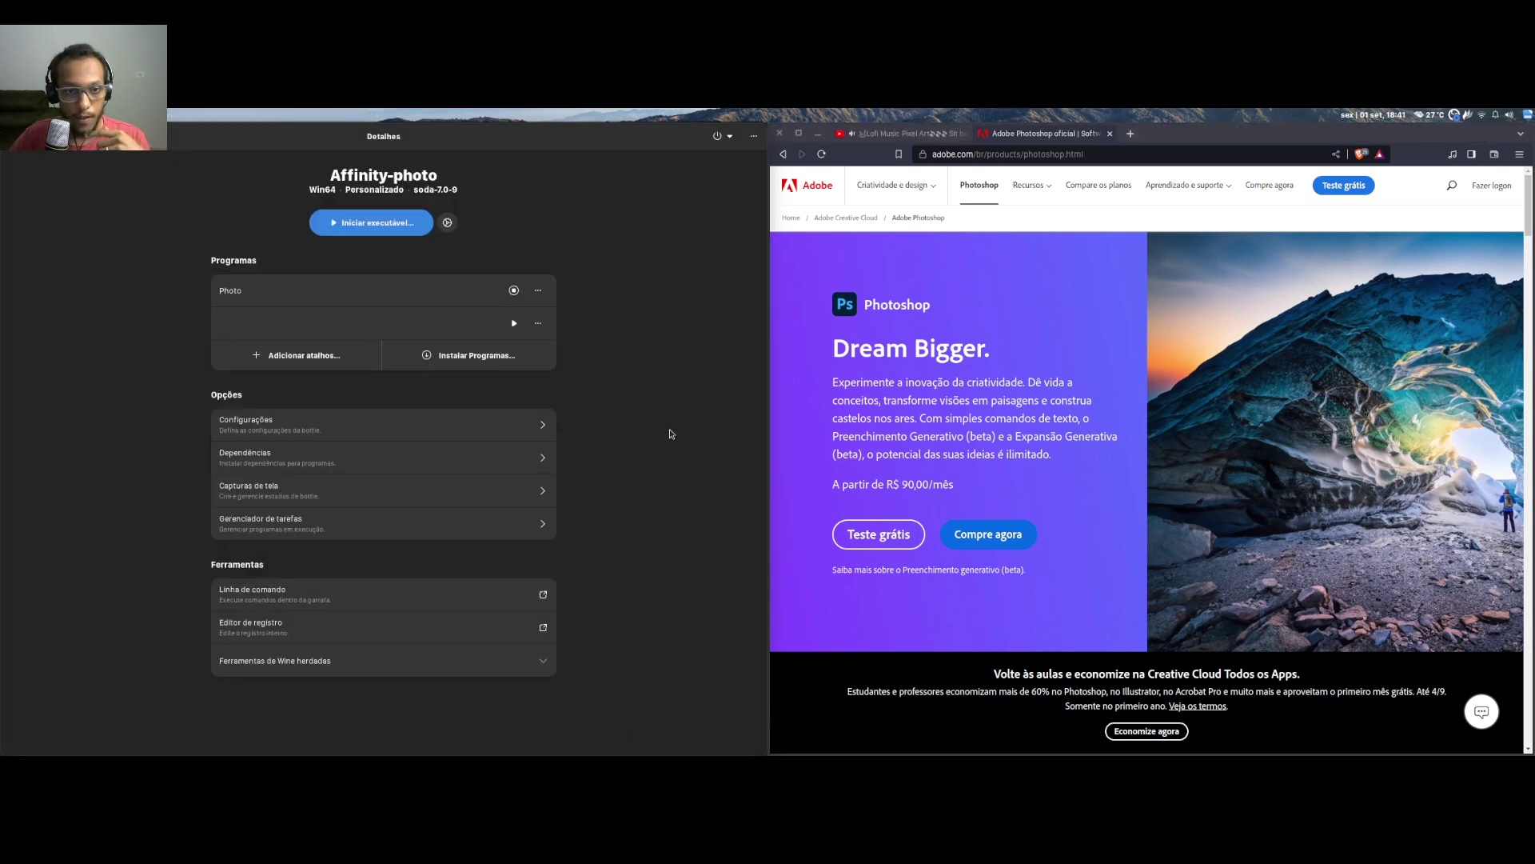
{"action": "left_click", "coordinate": [386, 426]}
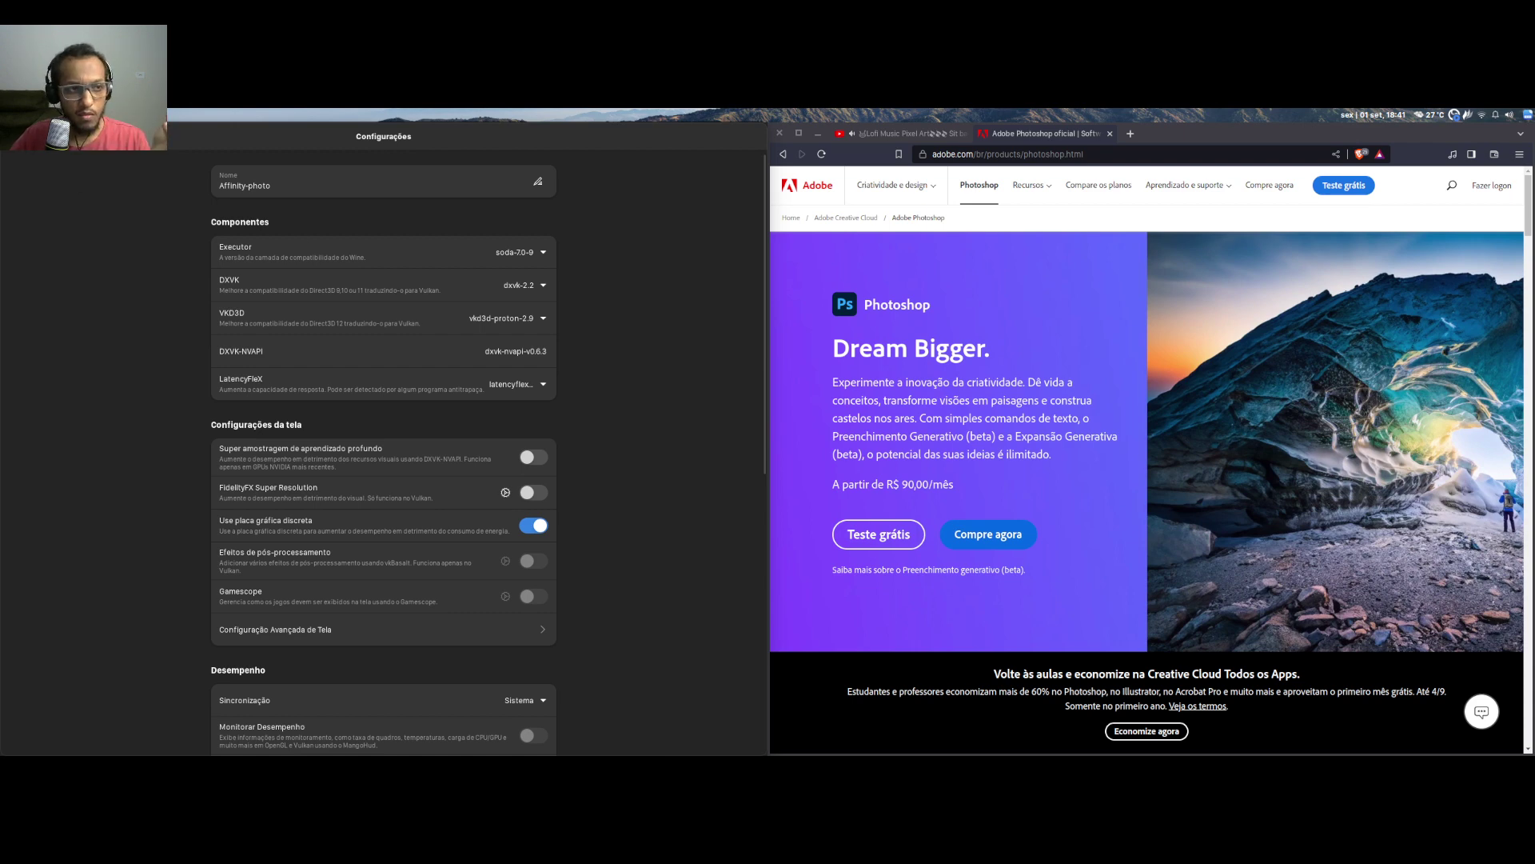
{"action": "key", "text": "Escape"}
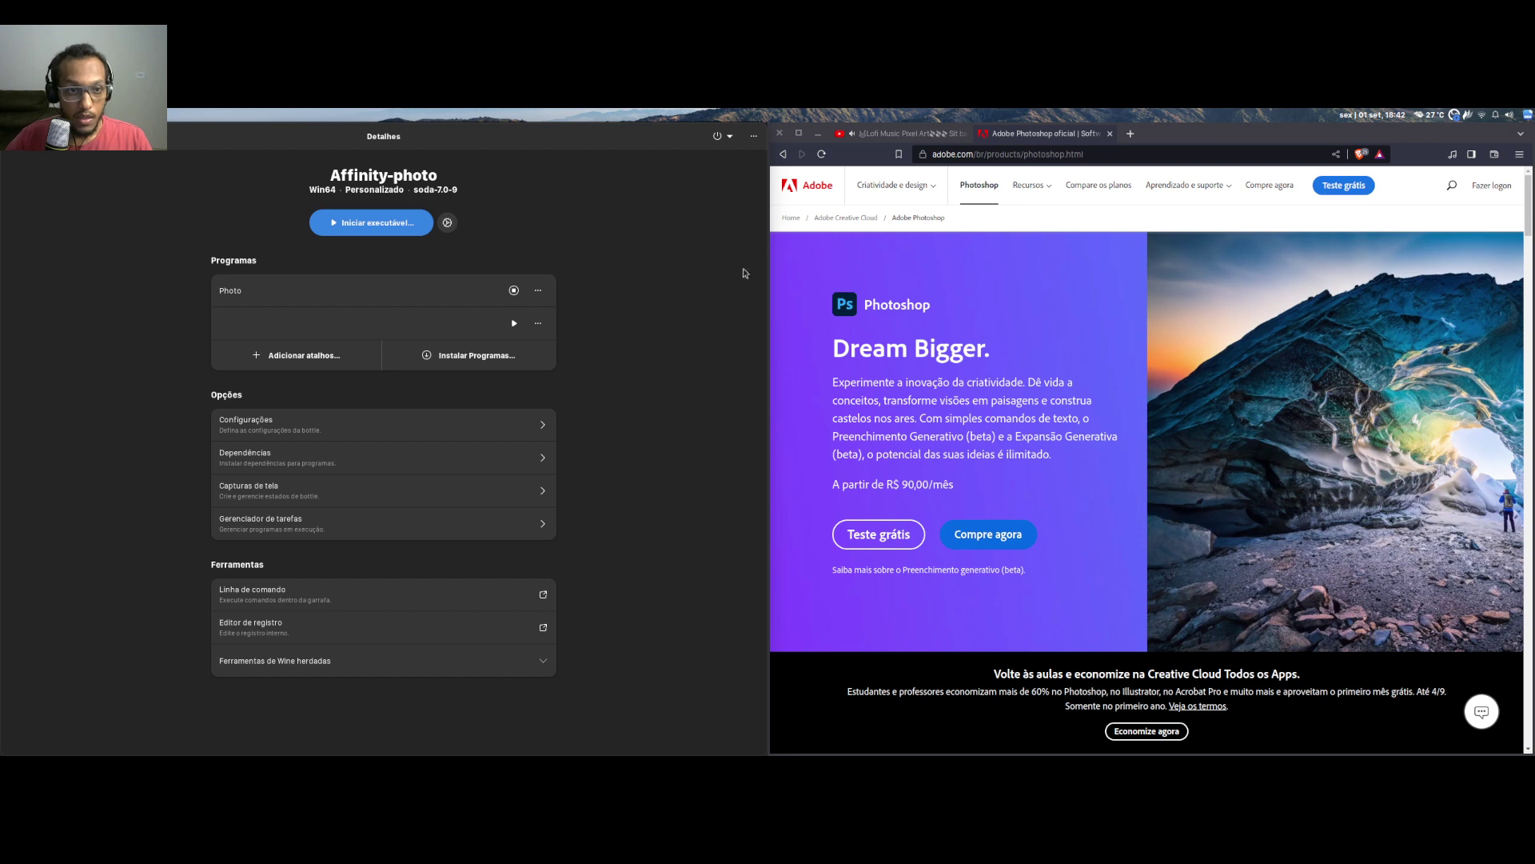
{"action": "left_click", "coordinate": [20, 136]}
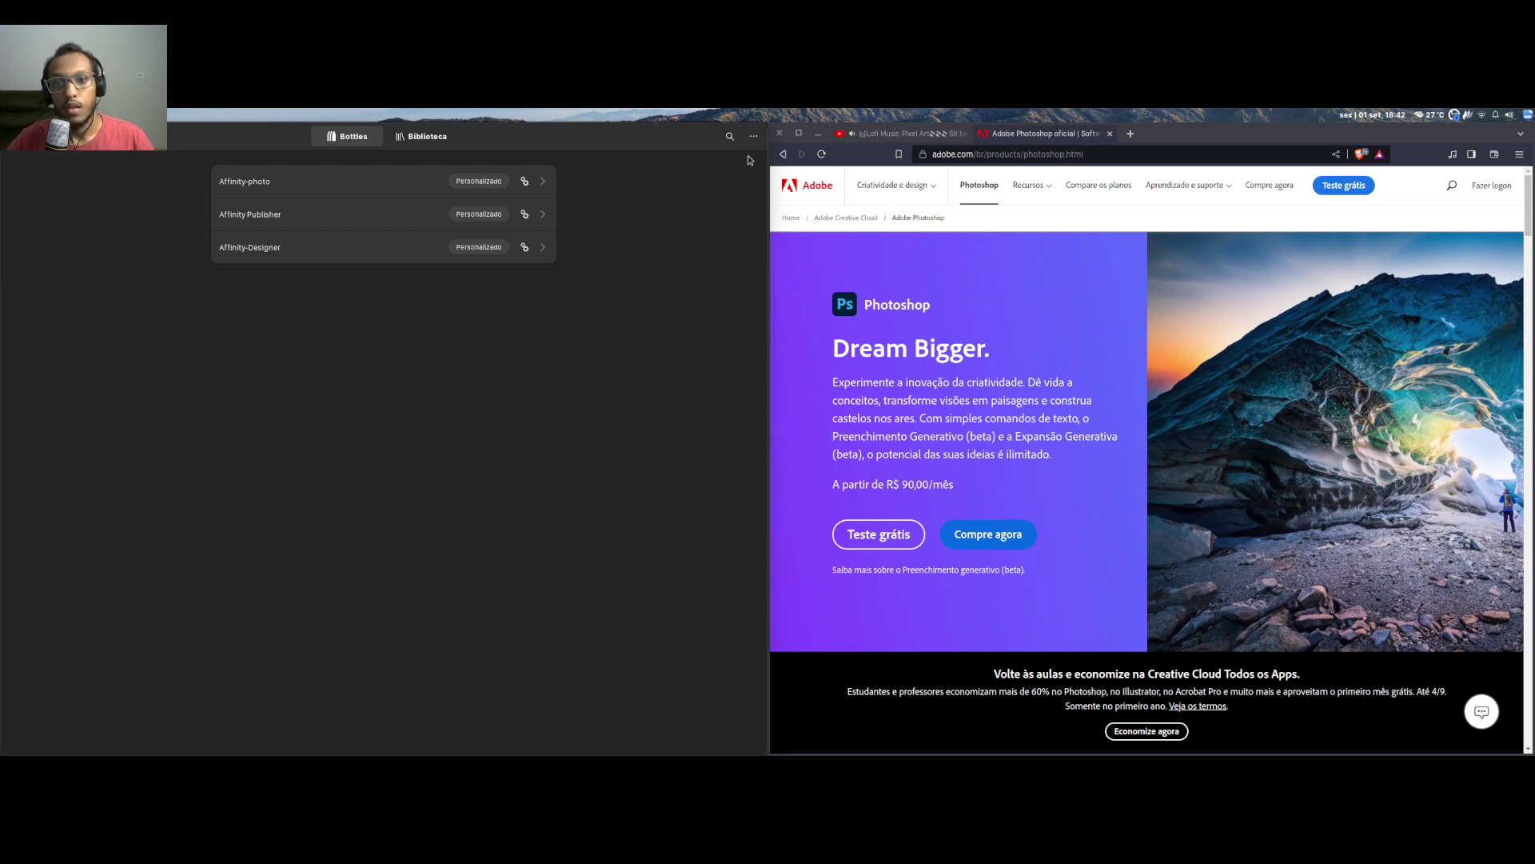
Scroll down the Adobe Photoshop page and back to the top, then minimize Brave
{"action": "scroll", "coordinate": [1177, 262], "scroll_direction": "down", "scroll_amount": 1}
{"action": "scroll", "coordinate": [1177, 262], "scroll_direction": "down", "scroll_amount": 4}
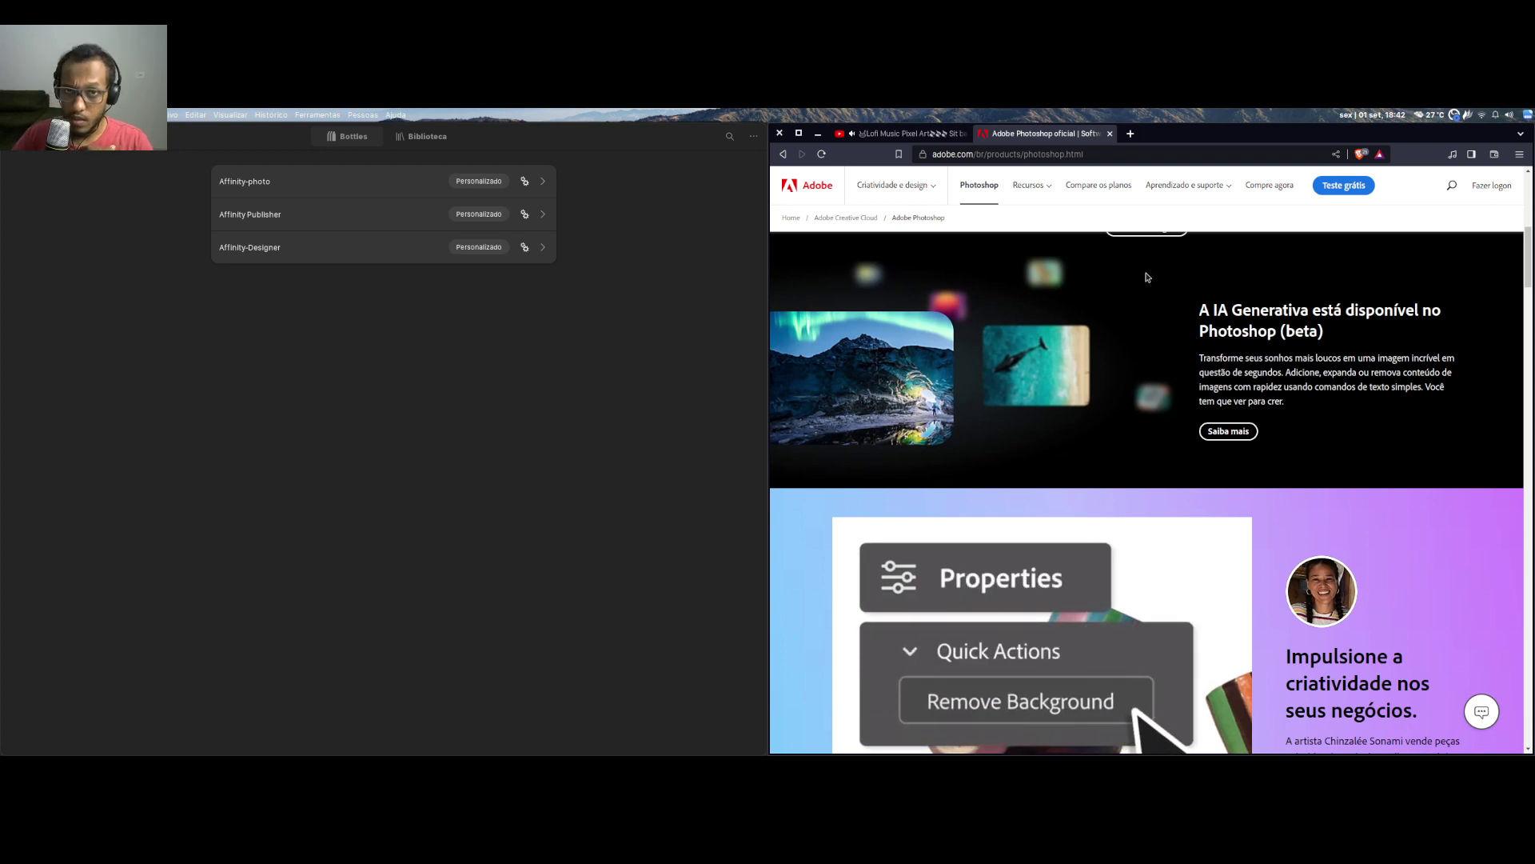
{"action": "scroll", "coordinate": [1146, 279], "scroll_direction": "down", "scroll_amount": 2}
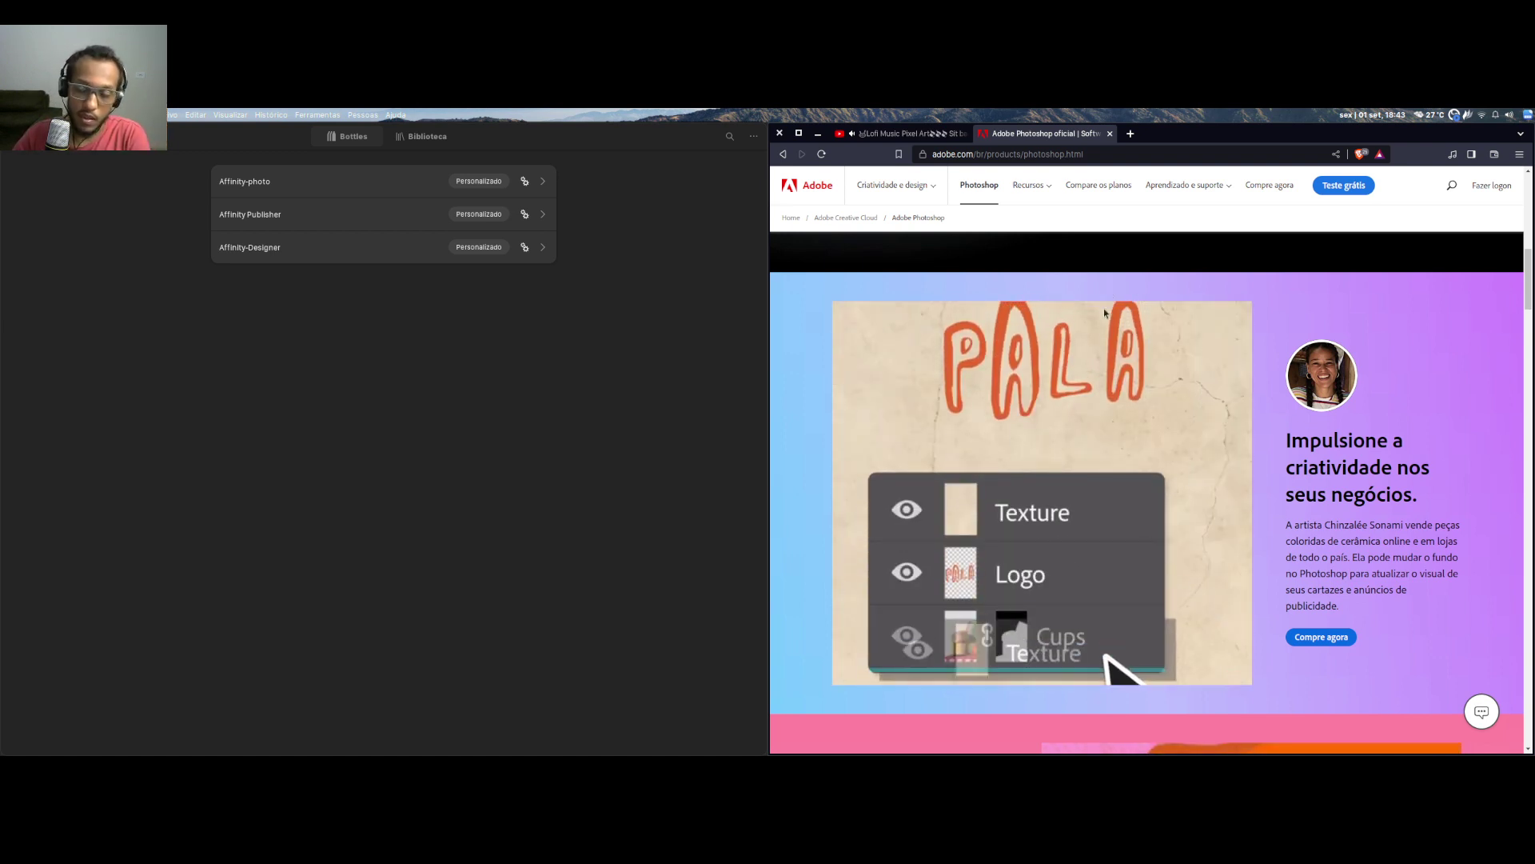
{"action": "scroll", "coordinate": [1105, 313], "scroll_direction": "up", "scroll_amount": 1}
{"action": "scroll", "coordinate": [1095, 316], "scroll_direction": "down", "scroll_amount": 3}
{"action": "scroll", "coordinate": [1071, 328], "scroll_direction": "down", "scroll_amount": 3}
{"action": "scroll", "coordinate": [1051, 342], "scroll_direction": "down", "scroll_amount": 1}
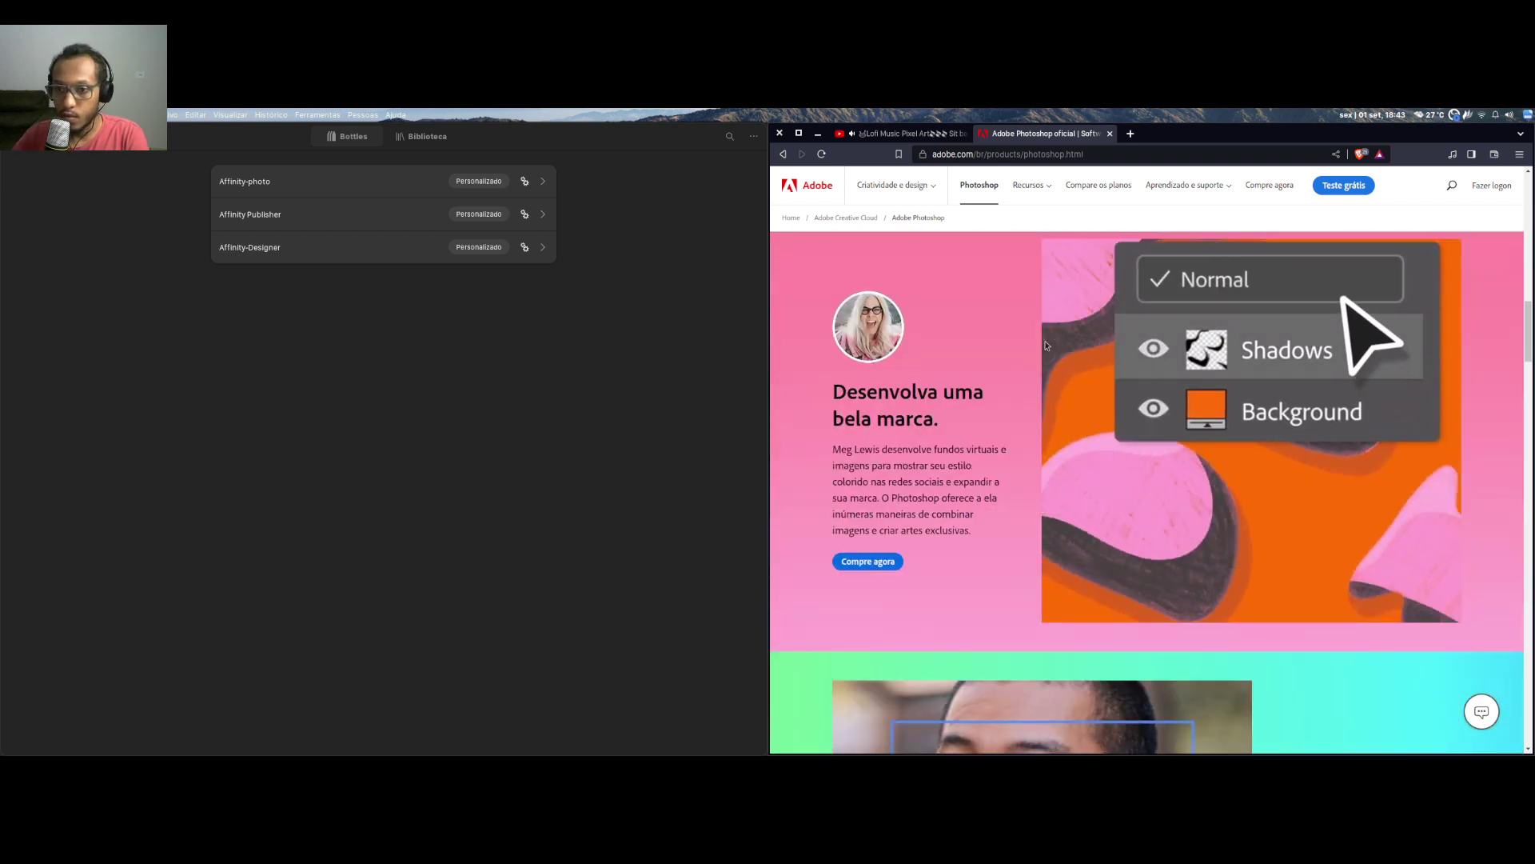
{"action": "scroll", "coordinate": [1045, 345], "scroll_direction": "down", "scroll_amount": 2}
{"action": "scroll", "coordinate": [1017, 333], "scroll_direction": "down", "scroll_amount": 2}
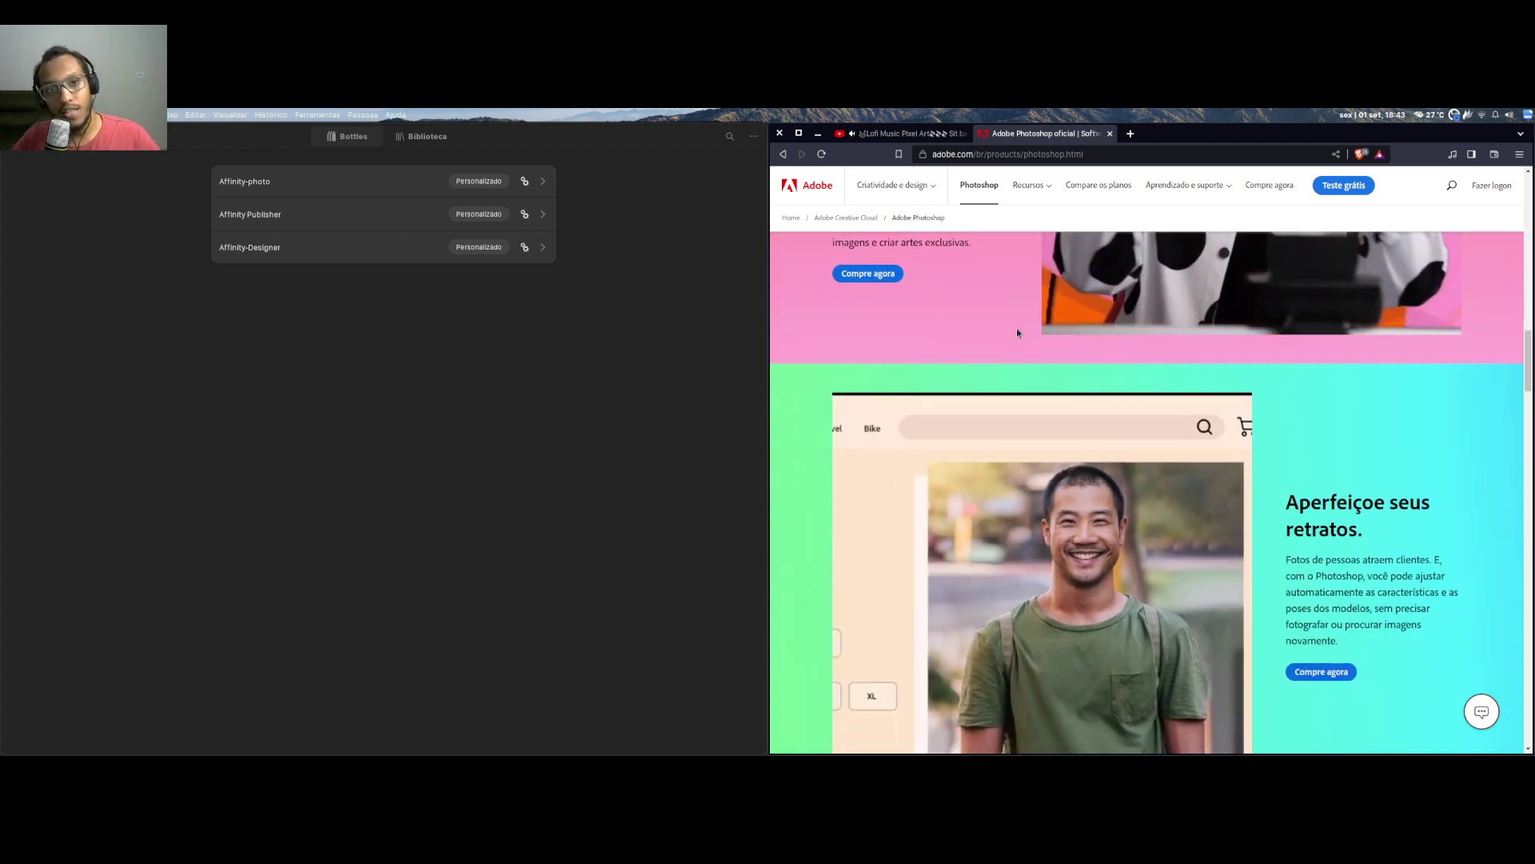
{"action": "scroll", "coordinate": [1017, 333], "scroll_direction": "up", "scroll_amount": 5}
{"action": "scroll", "coordinate": [1017, 333], "scroll_direction": "up", "scroll_amount": 5}
{"action": "scroll", "coordinate": [1017, 333], "scroll_direction": "up", "scroll_amount": 5}
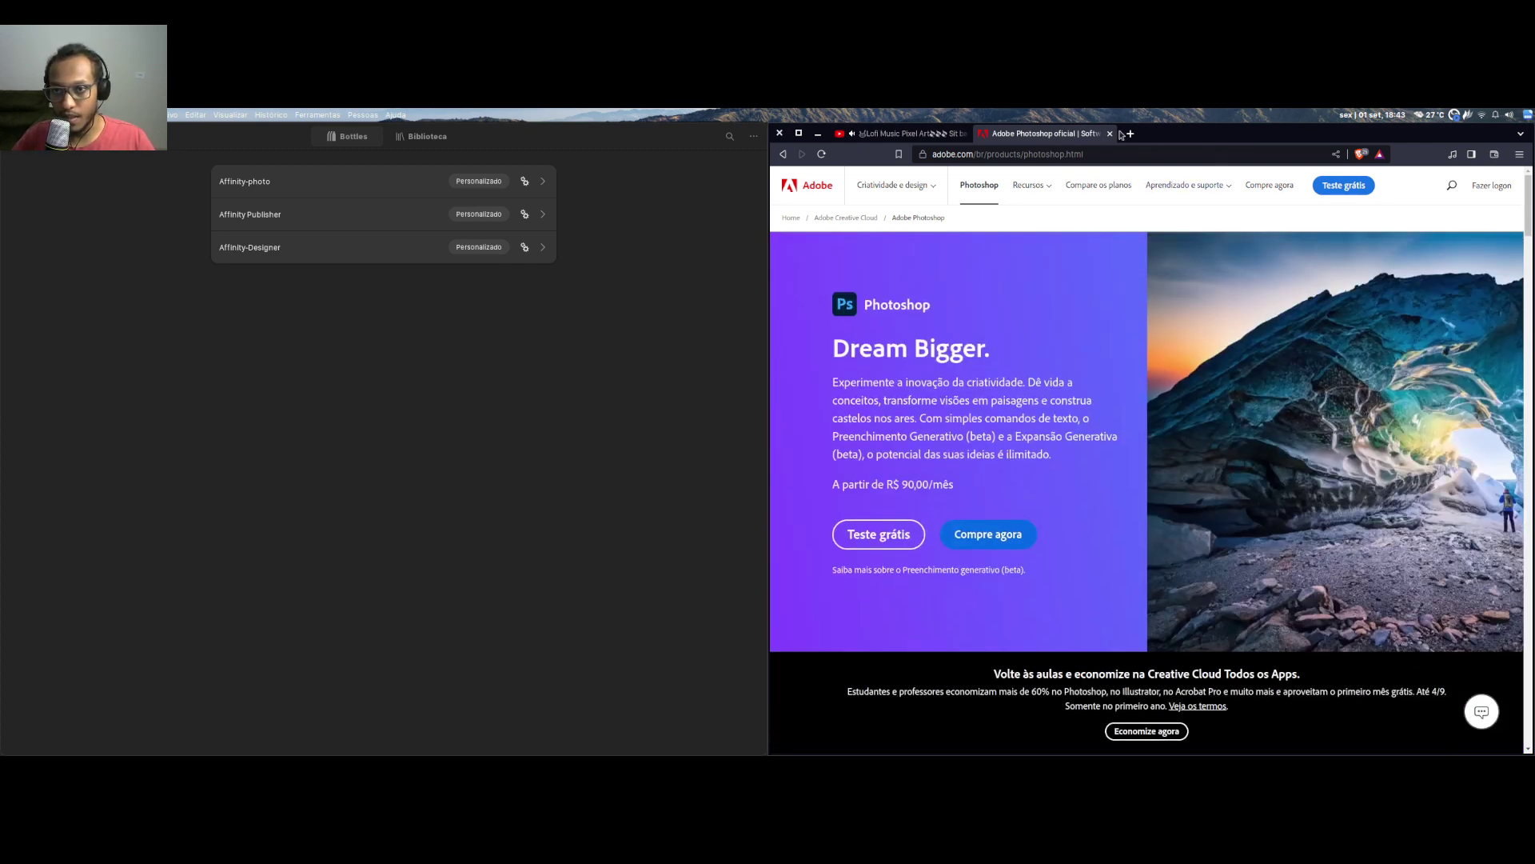
{"action": "left_click", "coordinate": [817, 133]}
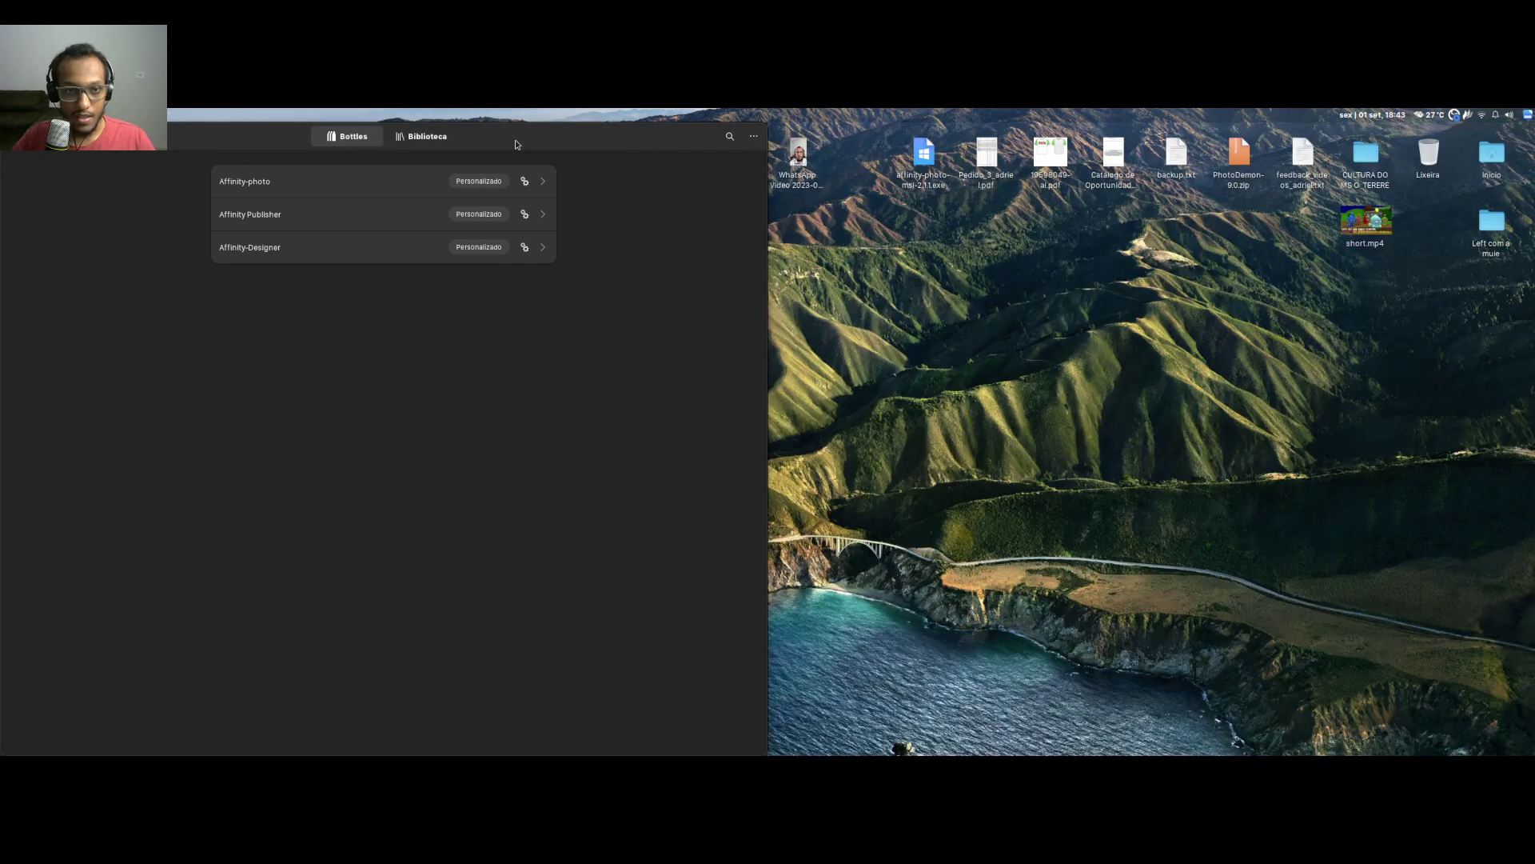
Close the flag mockup in Affinity Photo choosing Não, then close the Files window
{"action": "key", "text": "super+Up"}
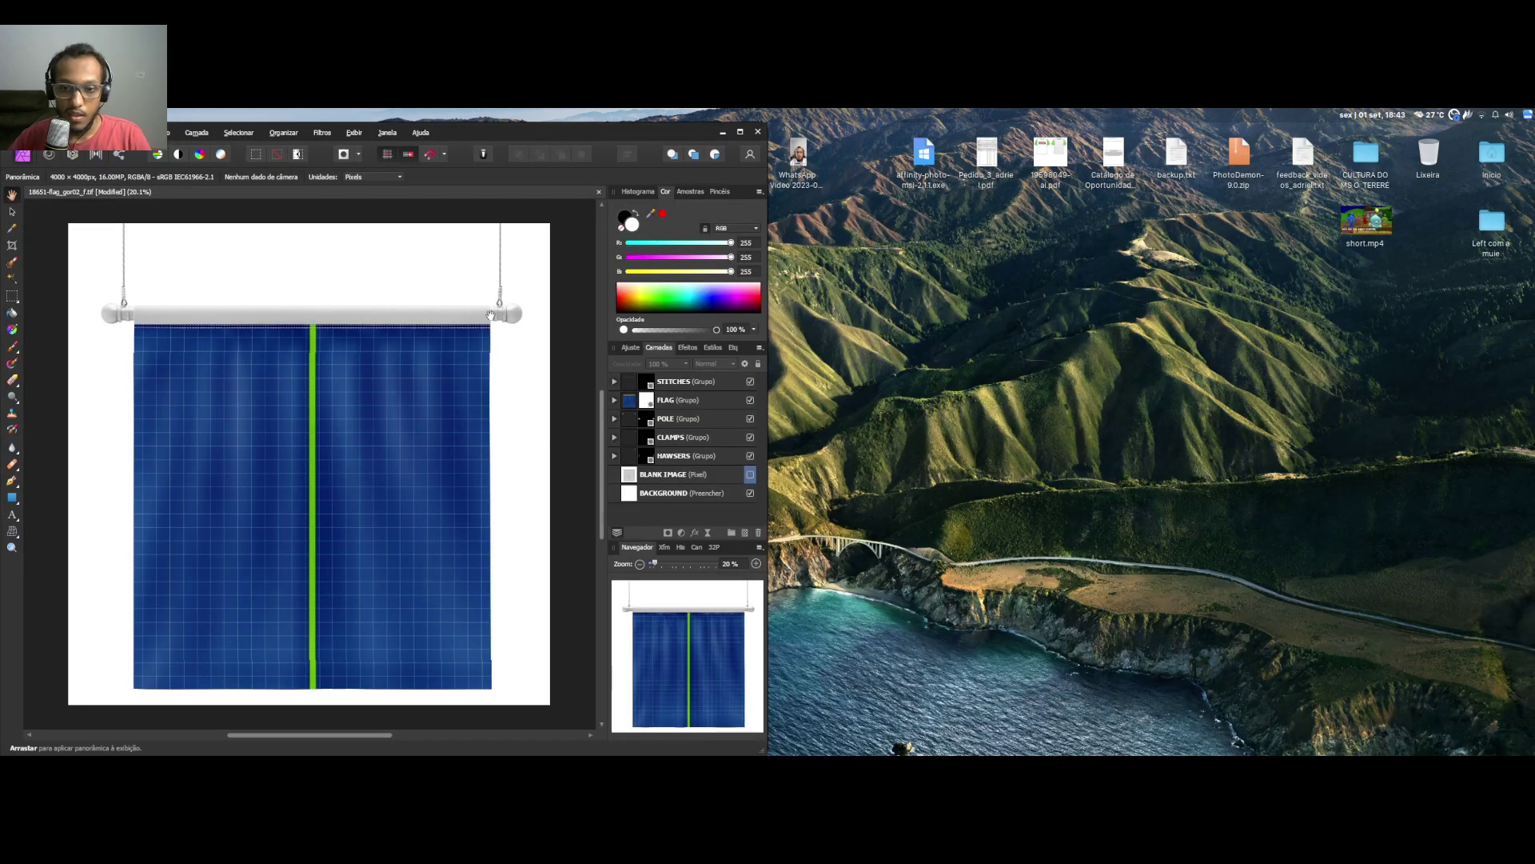
{"action": "double_click", "coordinate": [573, 132]}
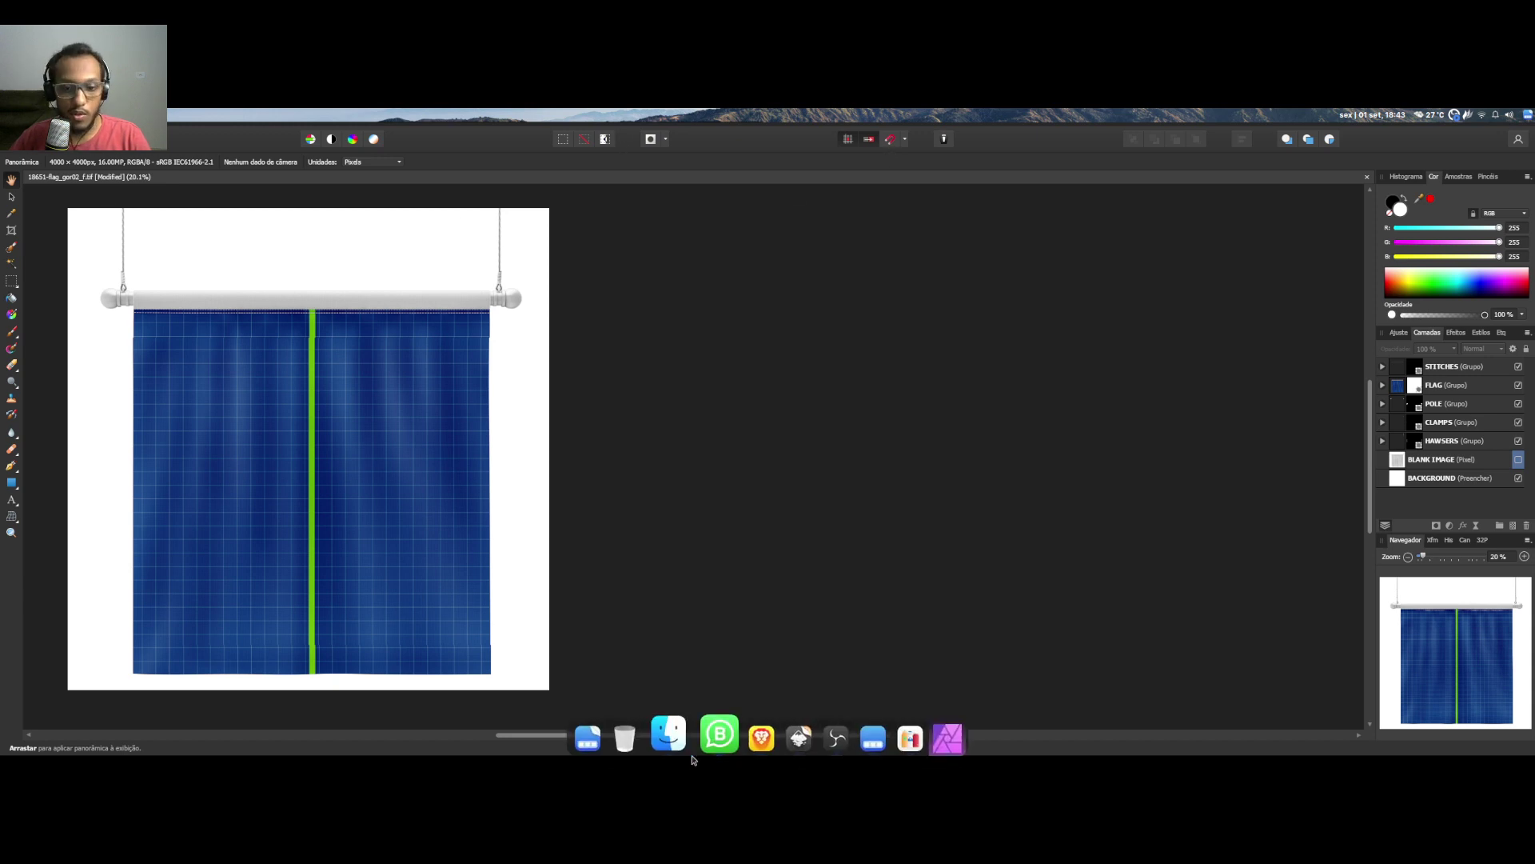
{"action": "key", "text": "ctrl+w"}
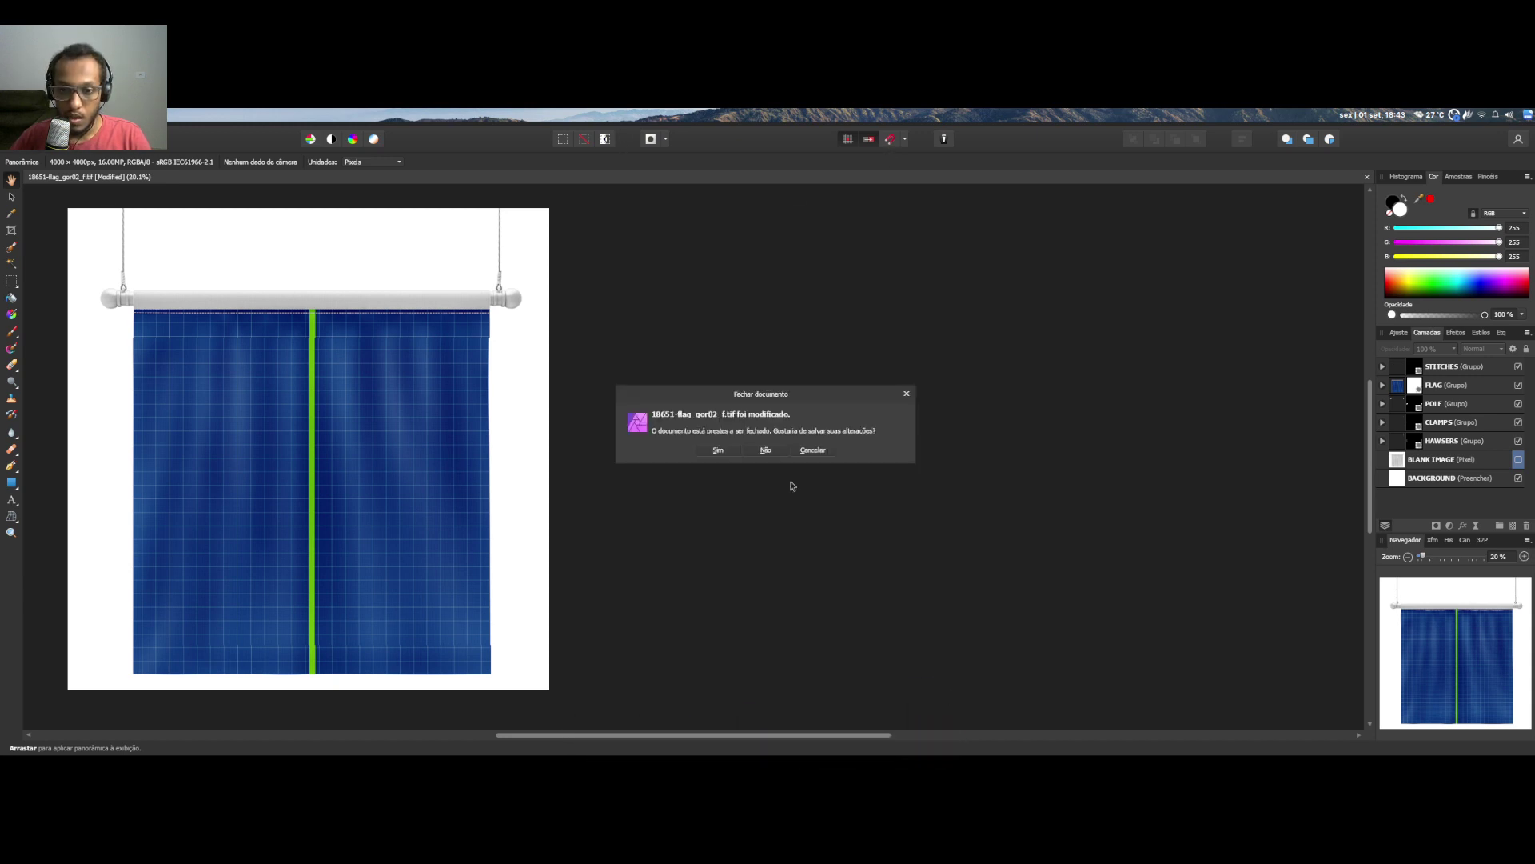
{"action": "left_click", "coordinate": [761, 453]}
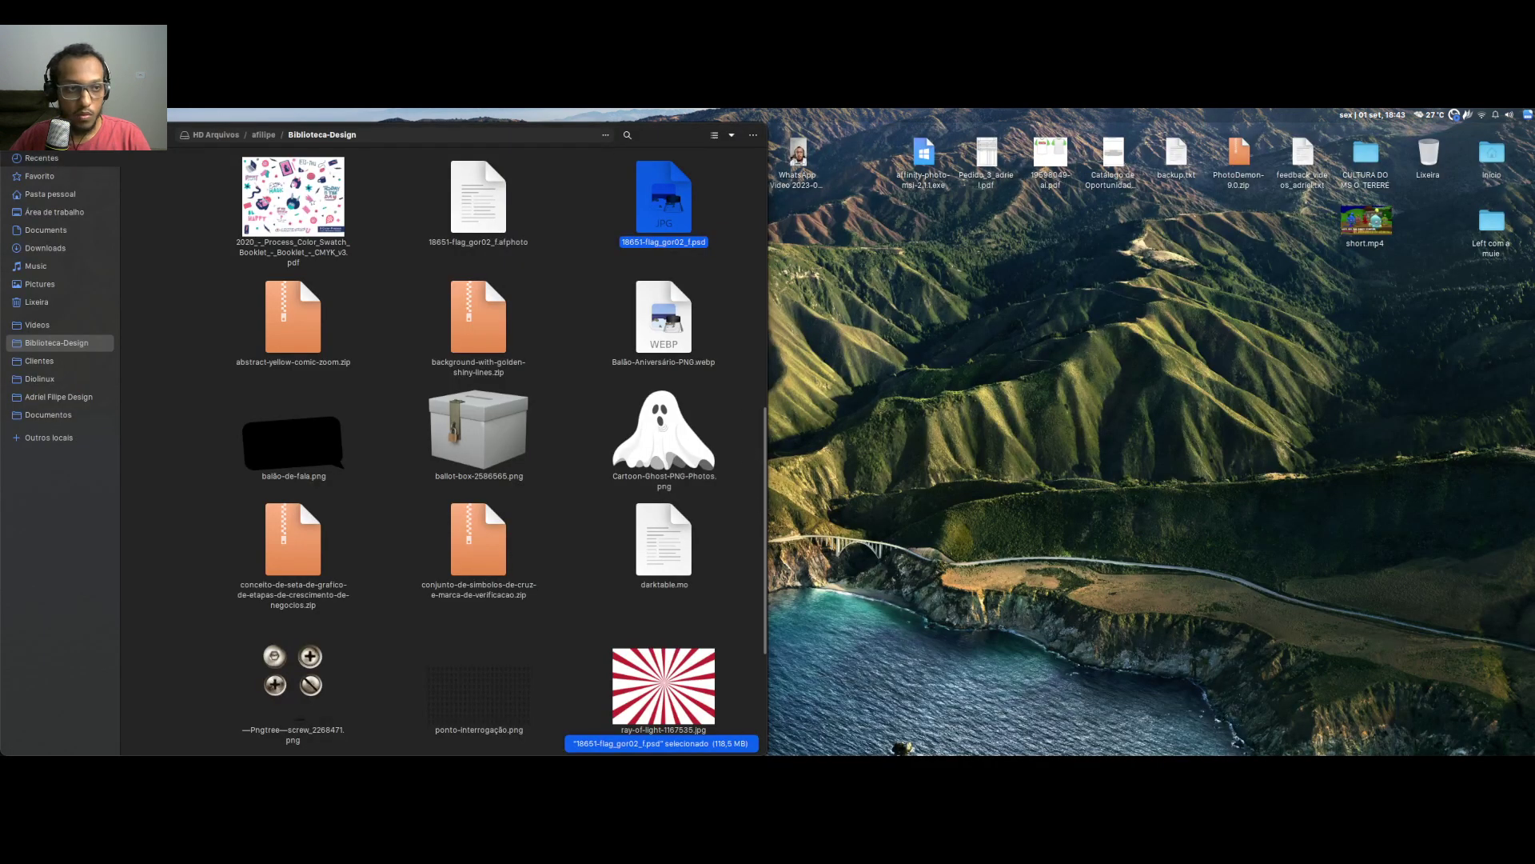
{"action": "key", "text": "ctrl+w"}
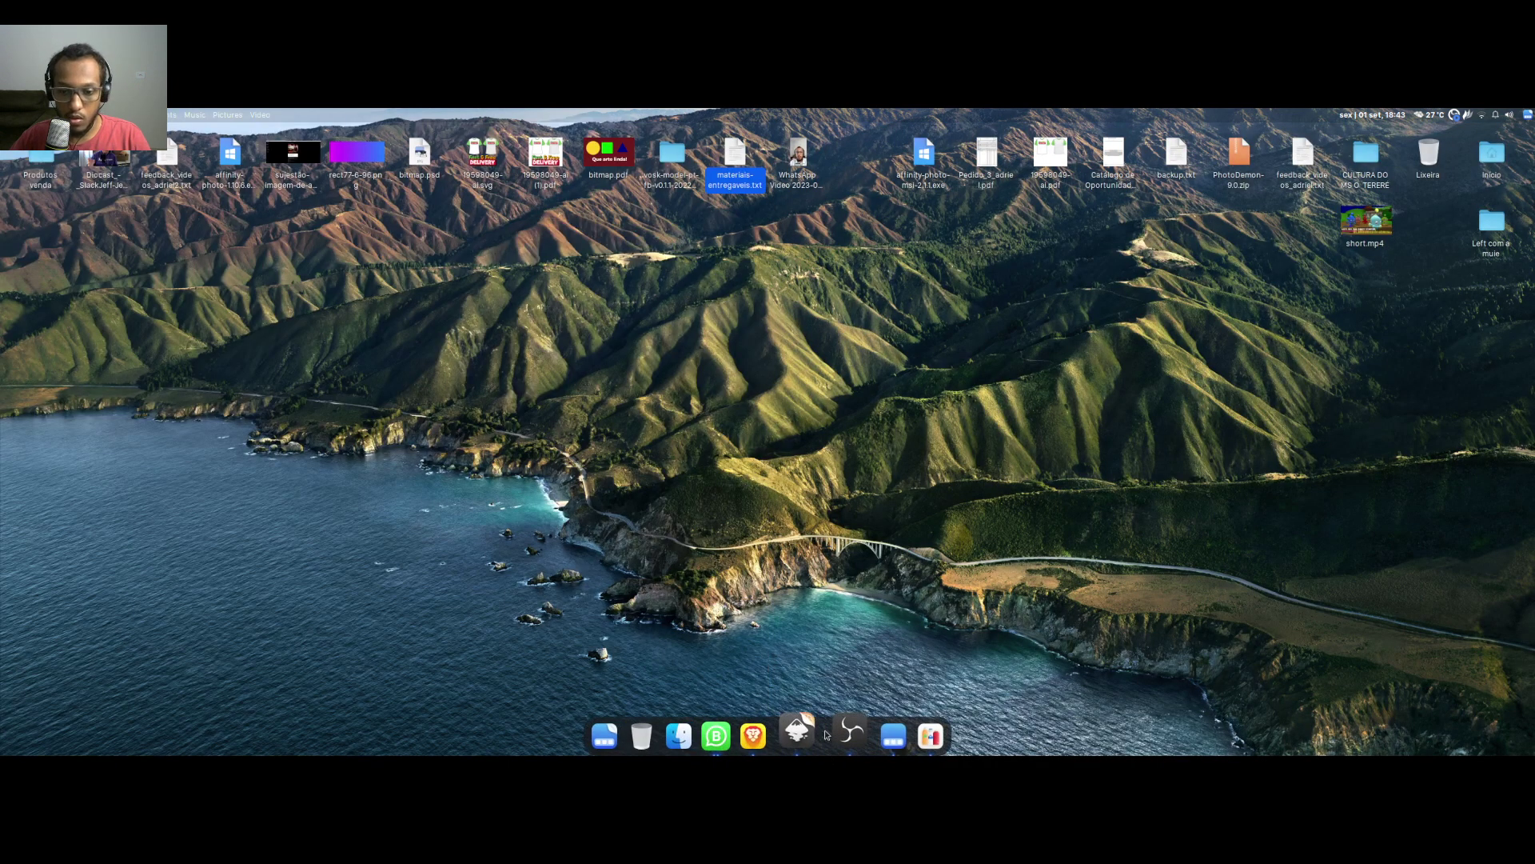